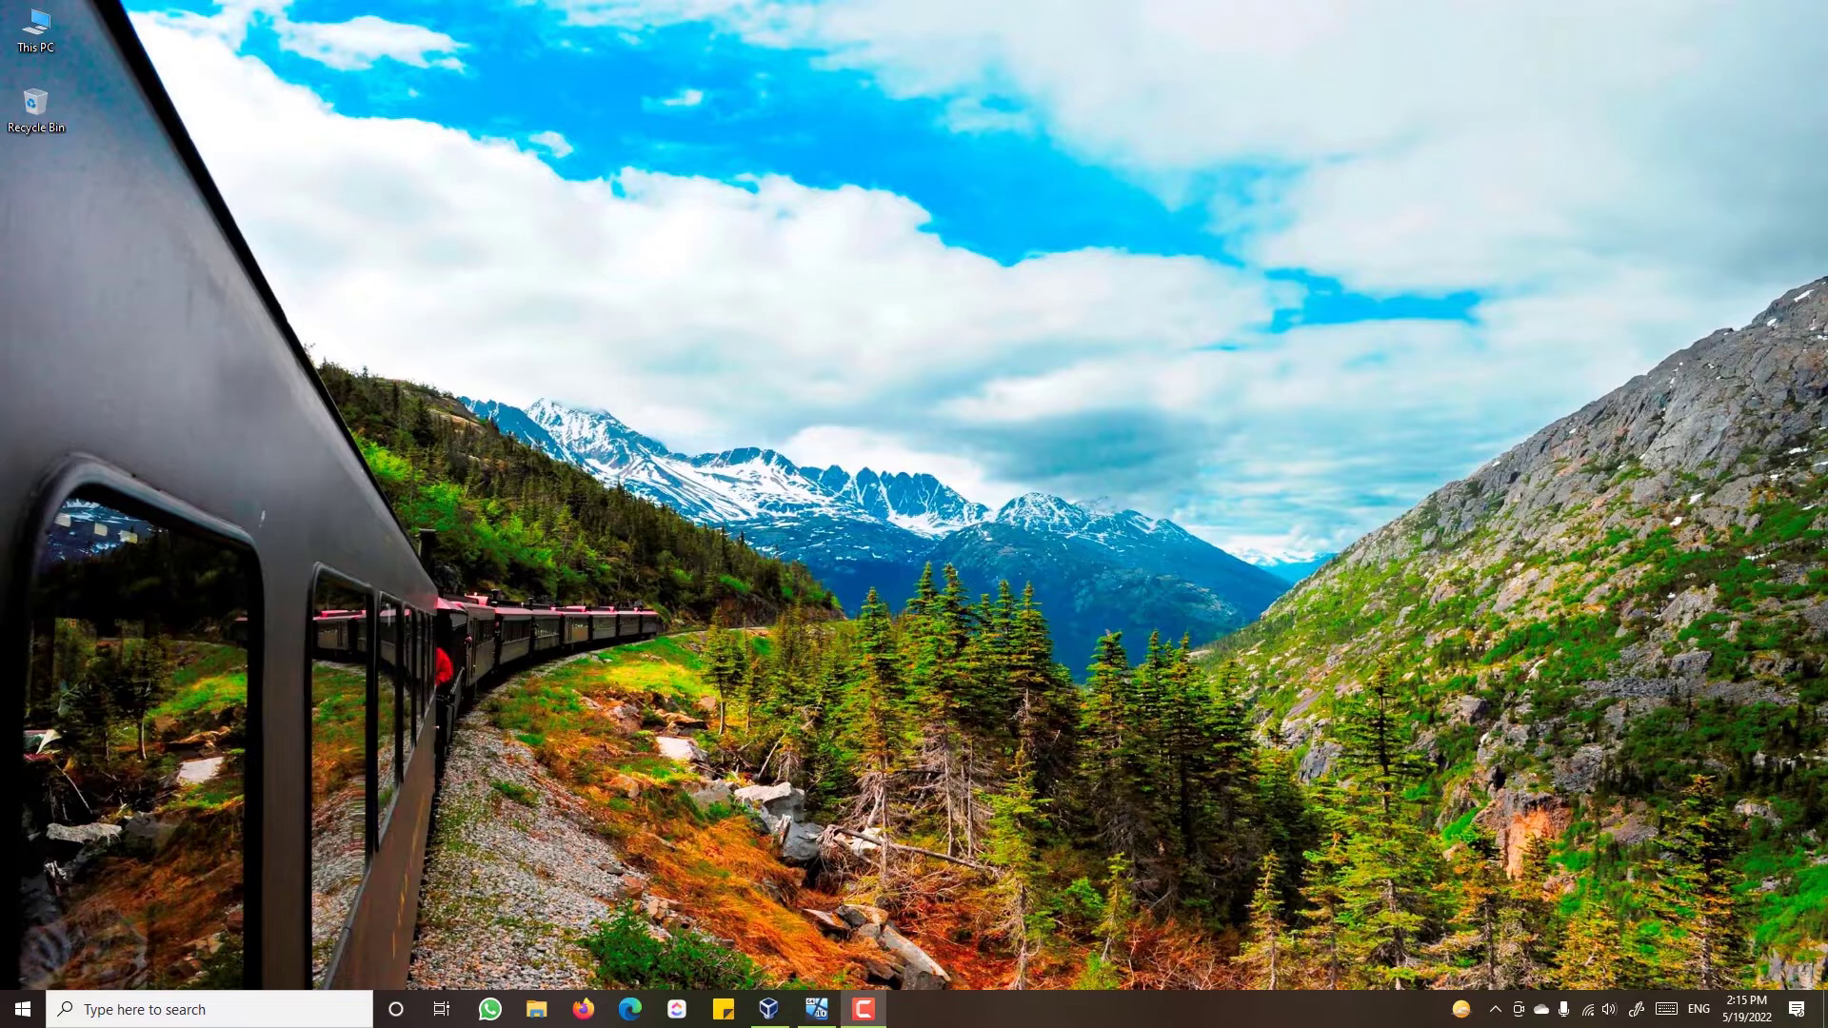
# - Launch Command Prompt from Start search and run ipconfig to view the network configuration
pyautogui.press('super')
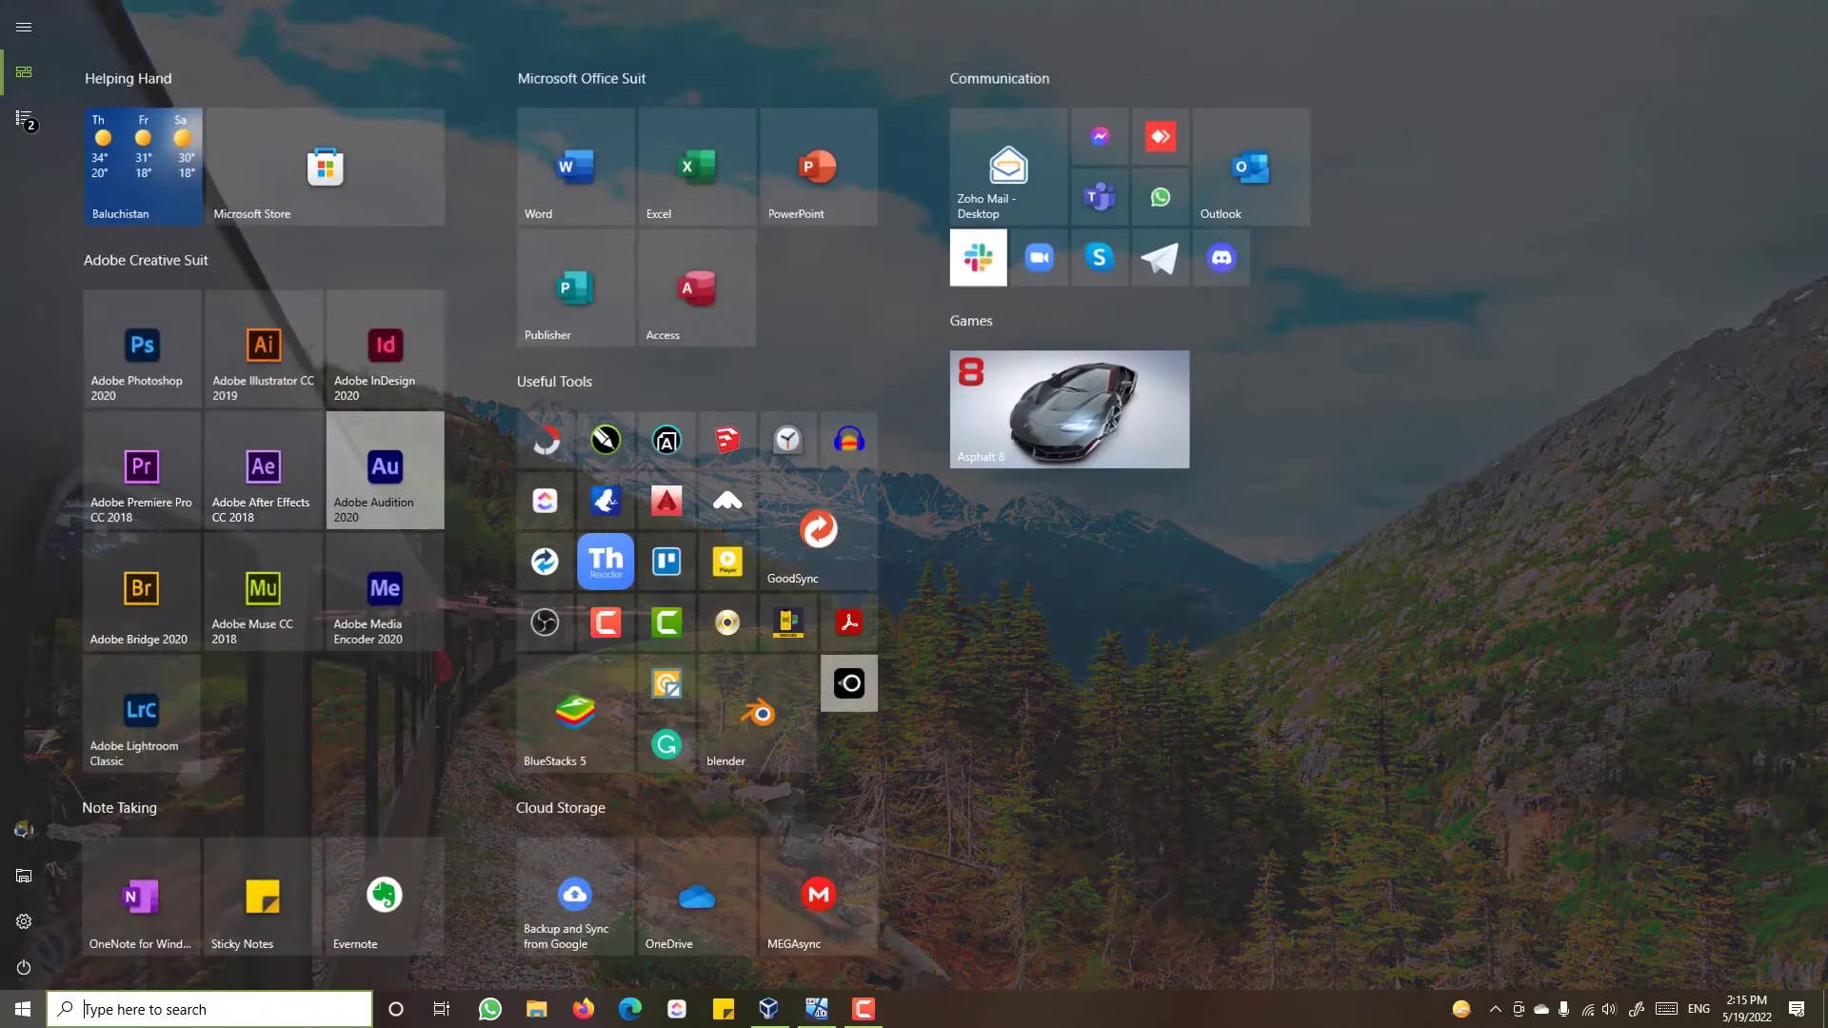
pyautogui.write('cm')
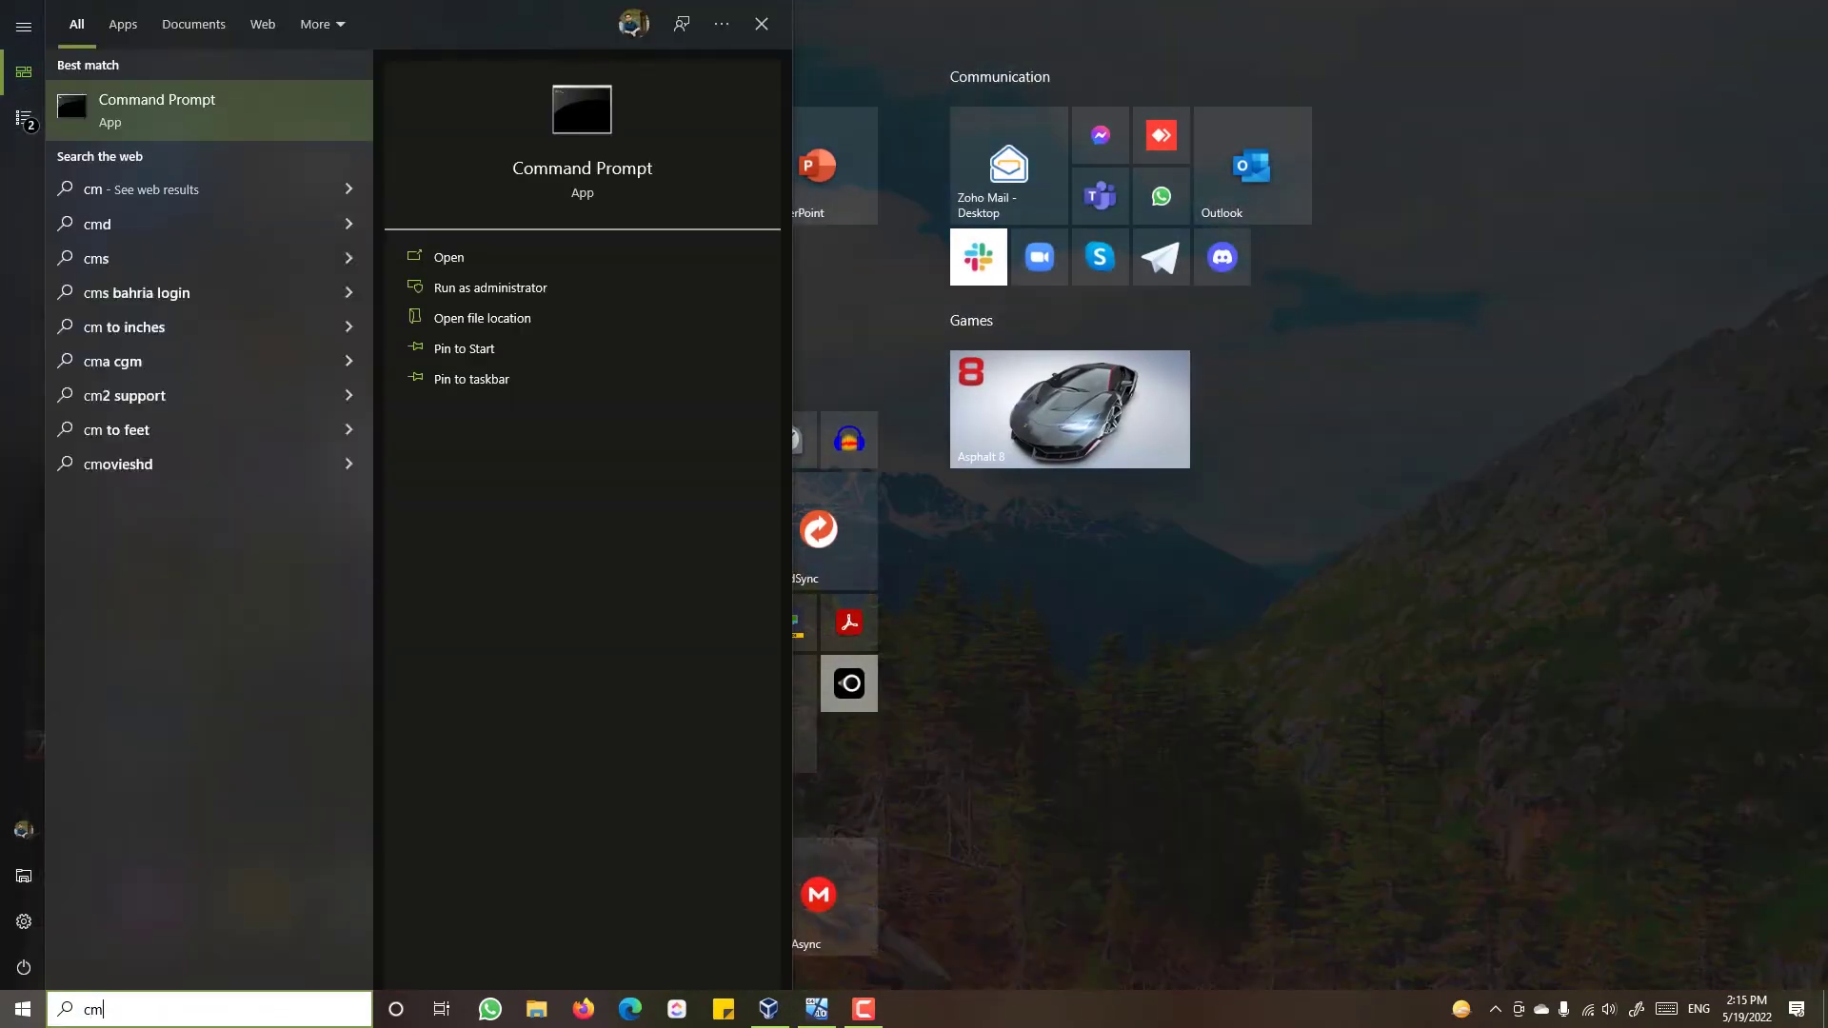
pyautogui.write('d')
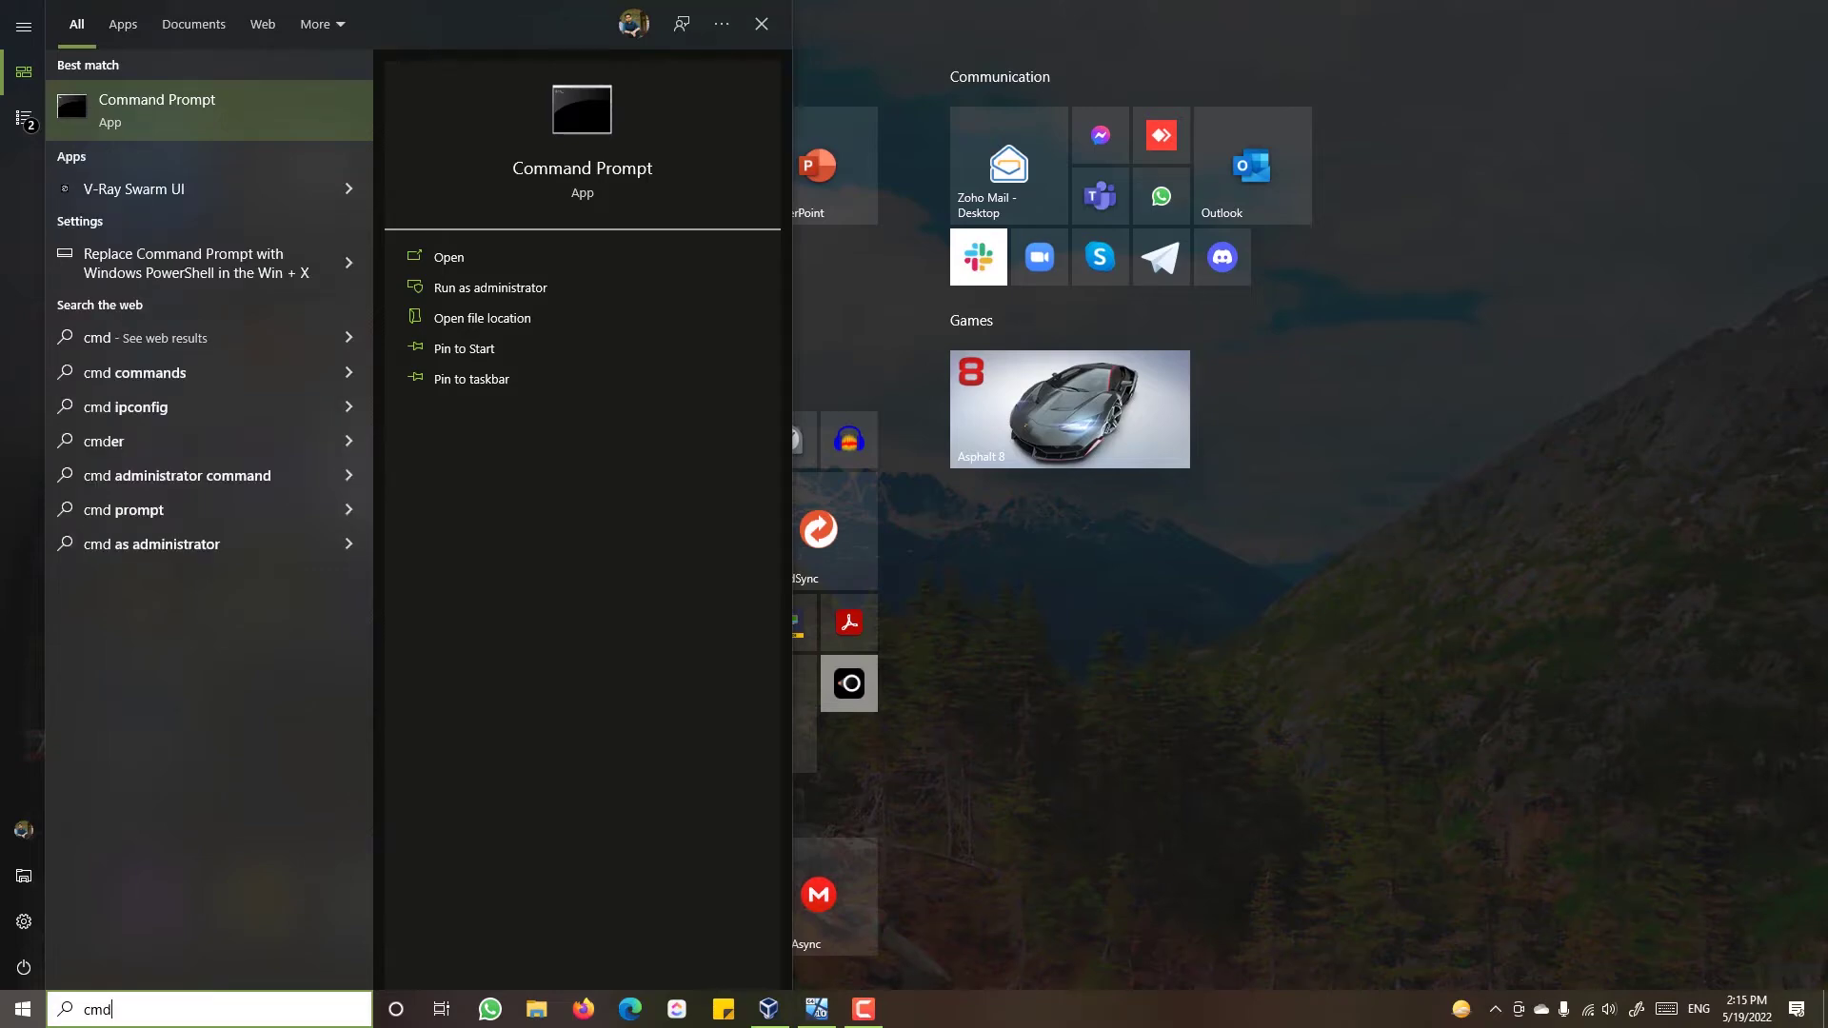
pyautogui.press('Return')
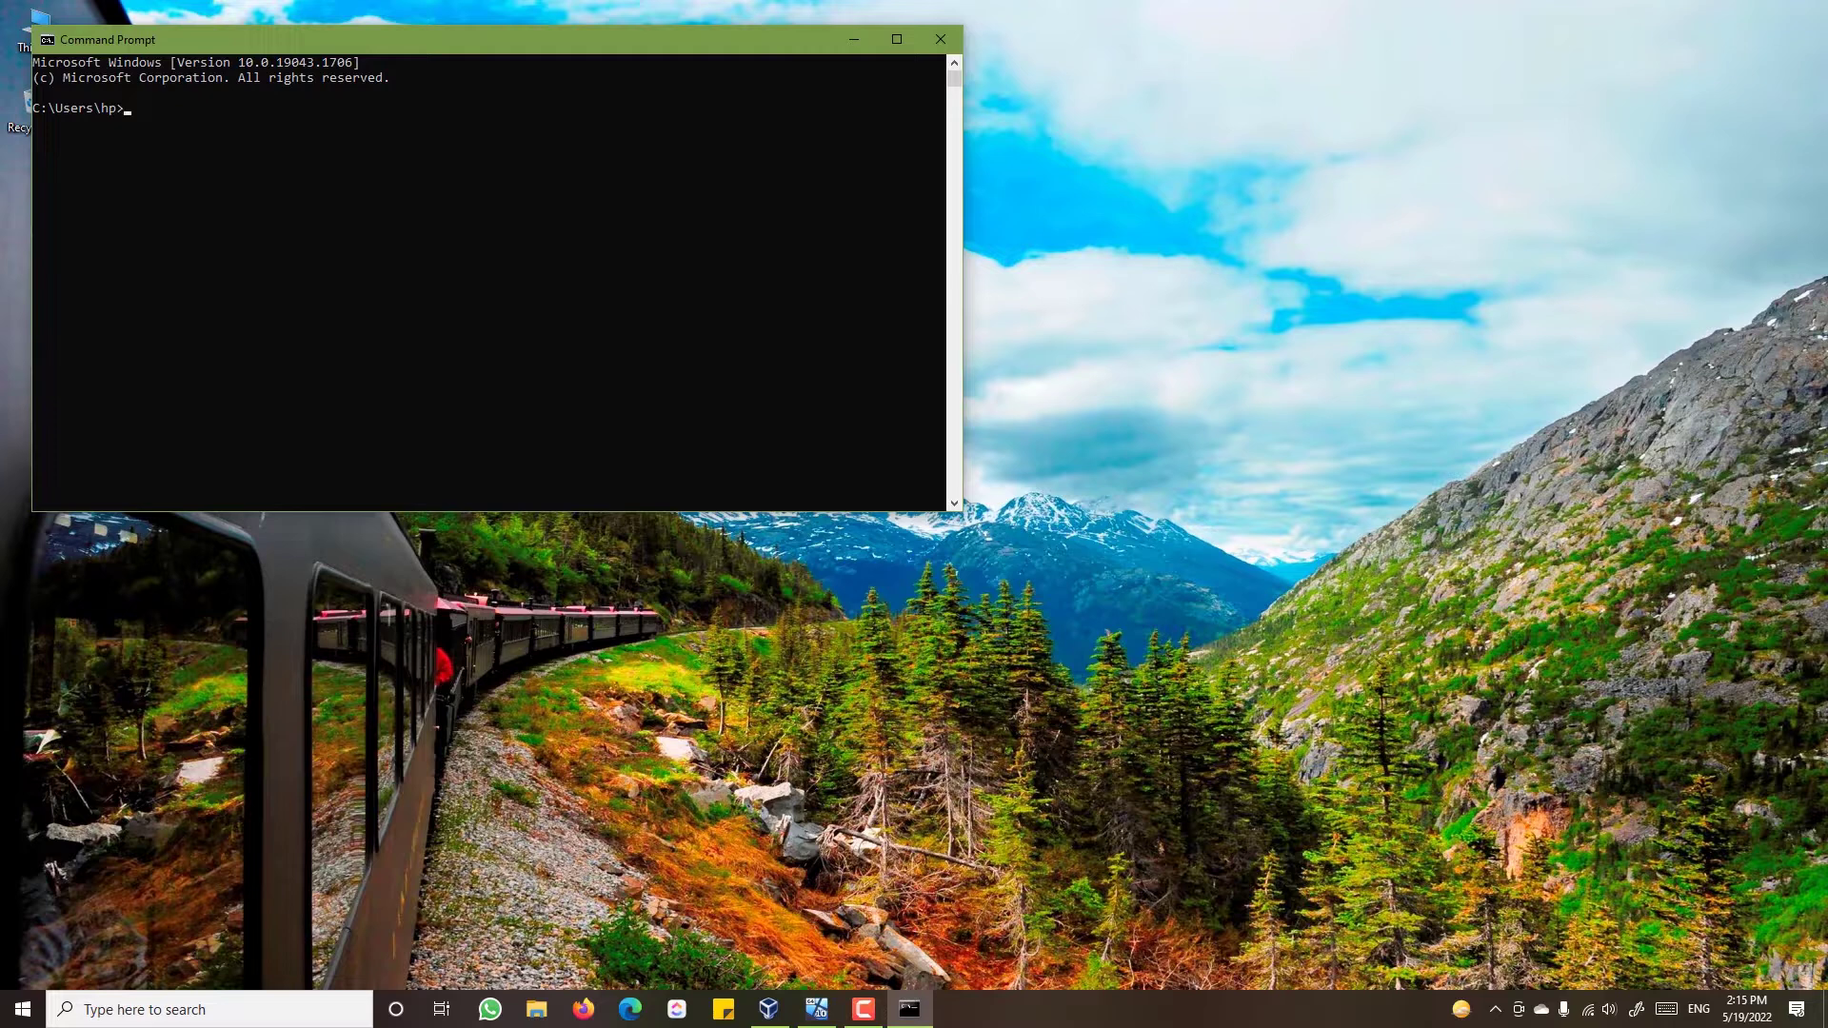
pyautogui.write('ipconfi')
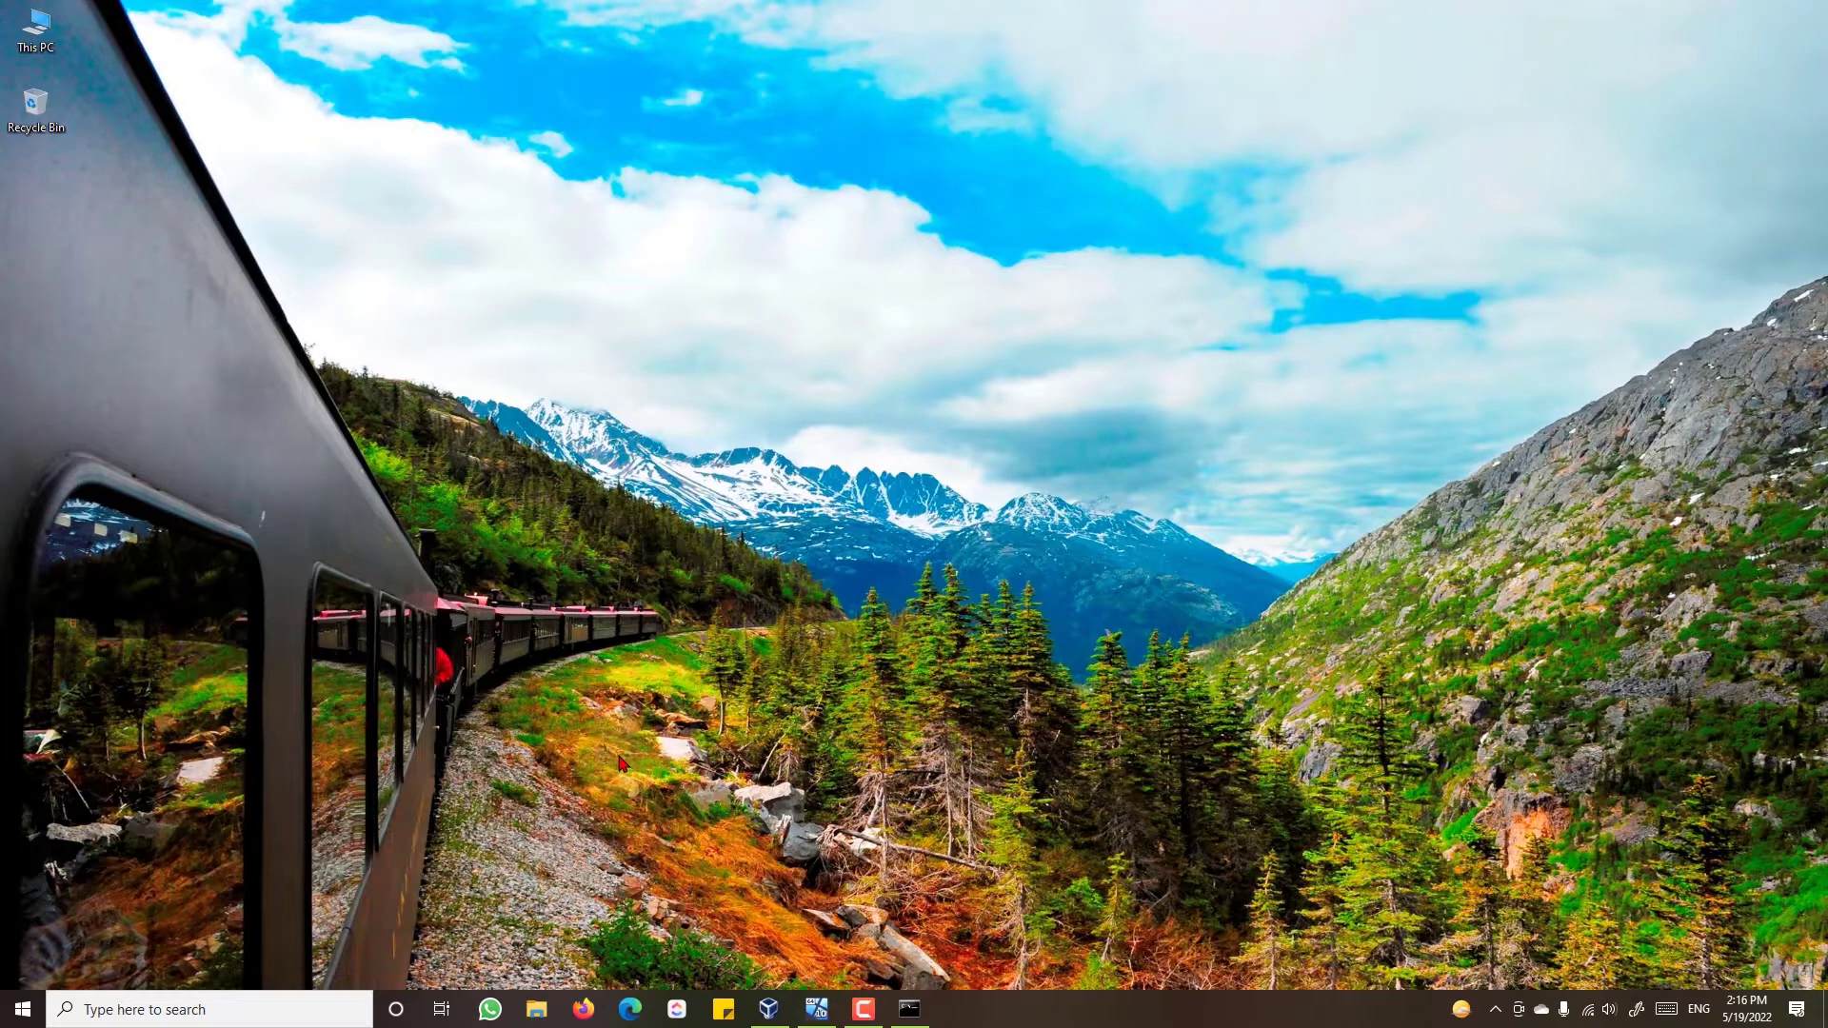
# - In Settings > Family & other users, add someone else as a user without a Microsoft account
pyautogui.press('super+s')
pyautogui.press('super')
pyautogui.click(23, 921)
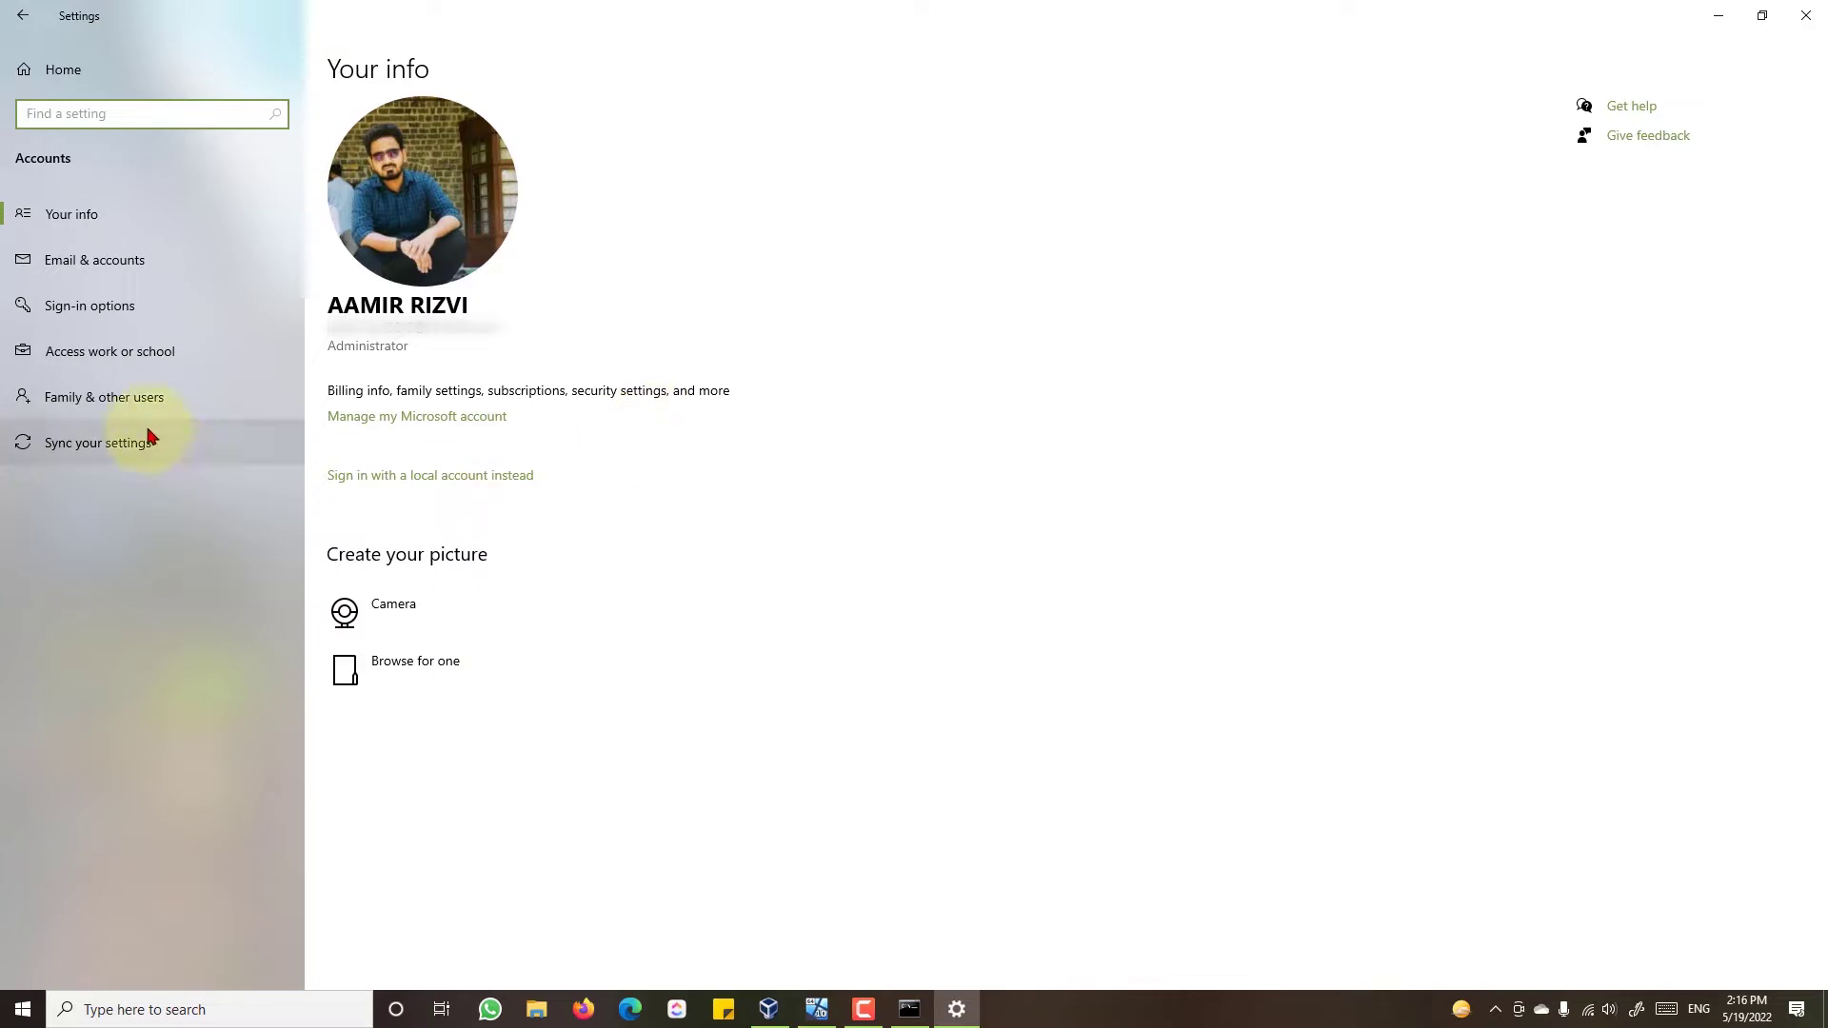
pyautogui.click(104, 413)
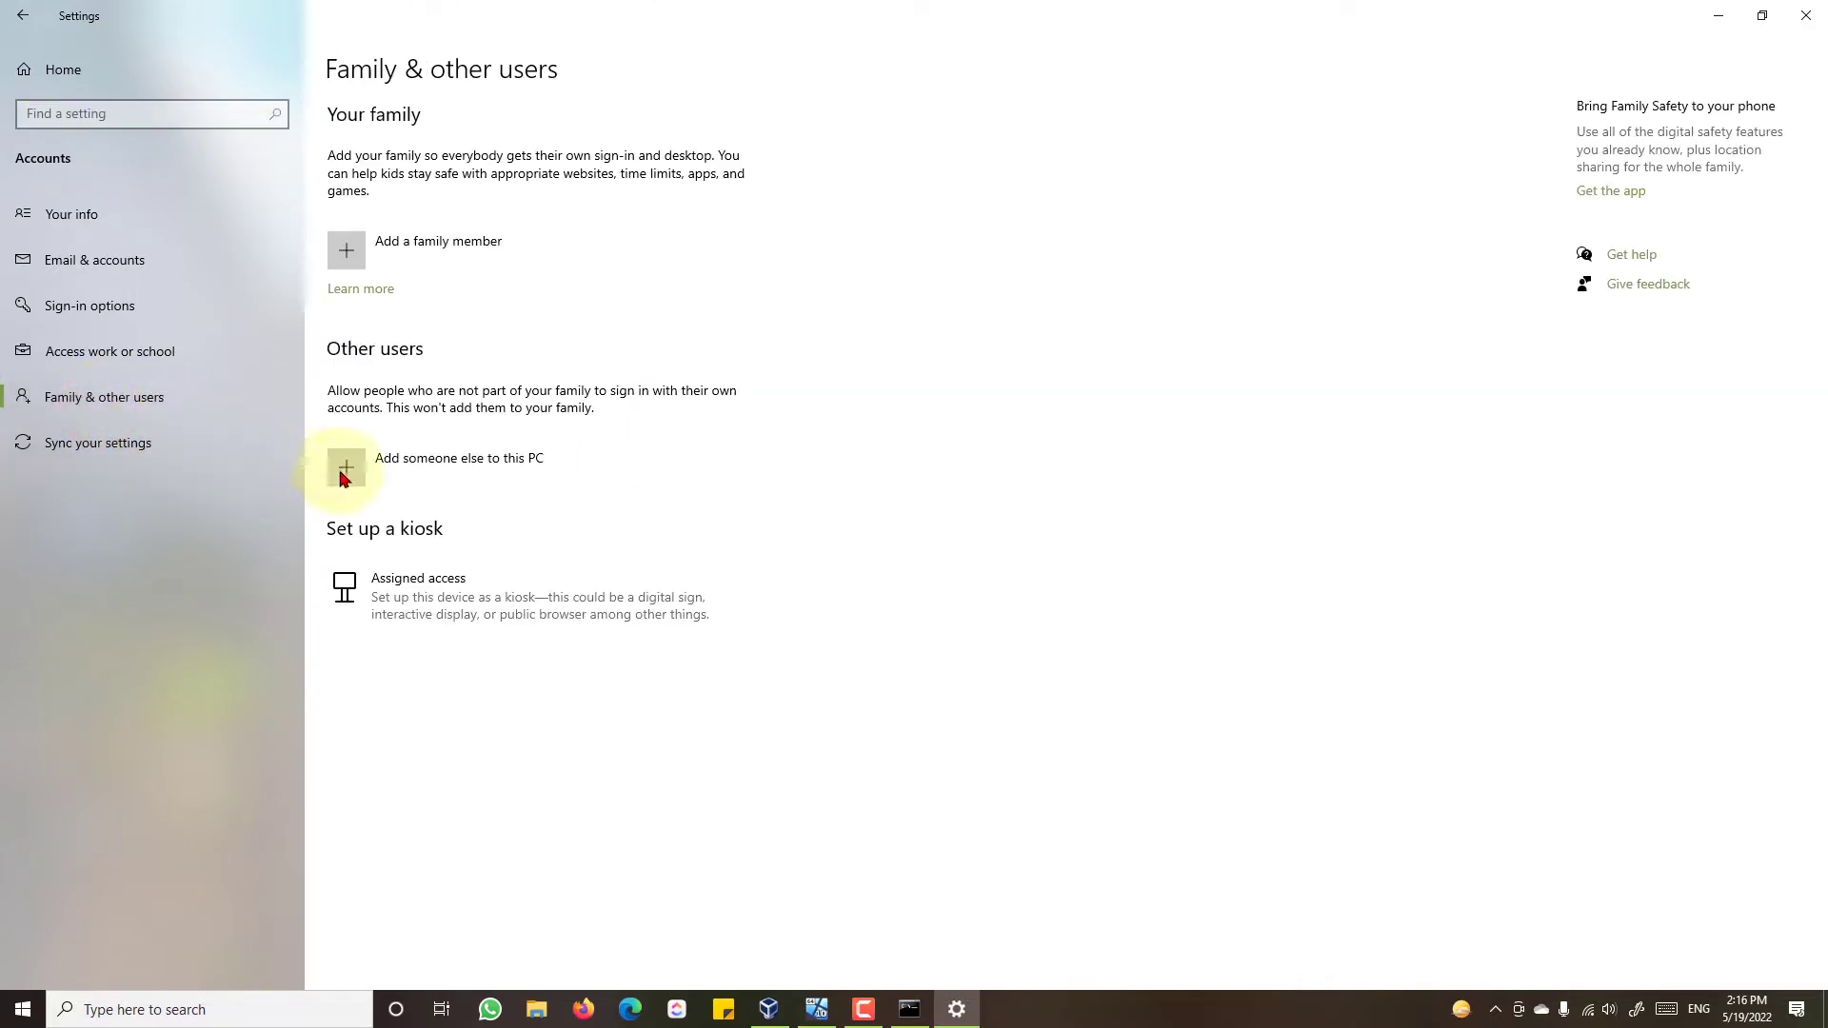
pyautogui.click(478, 486)
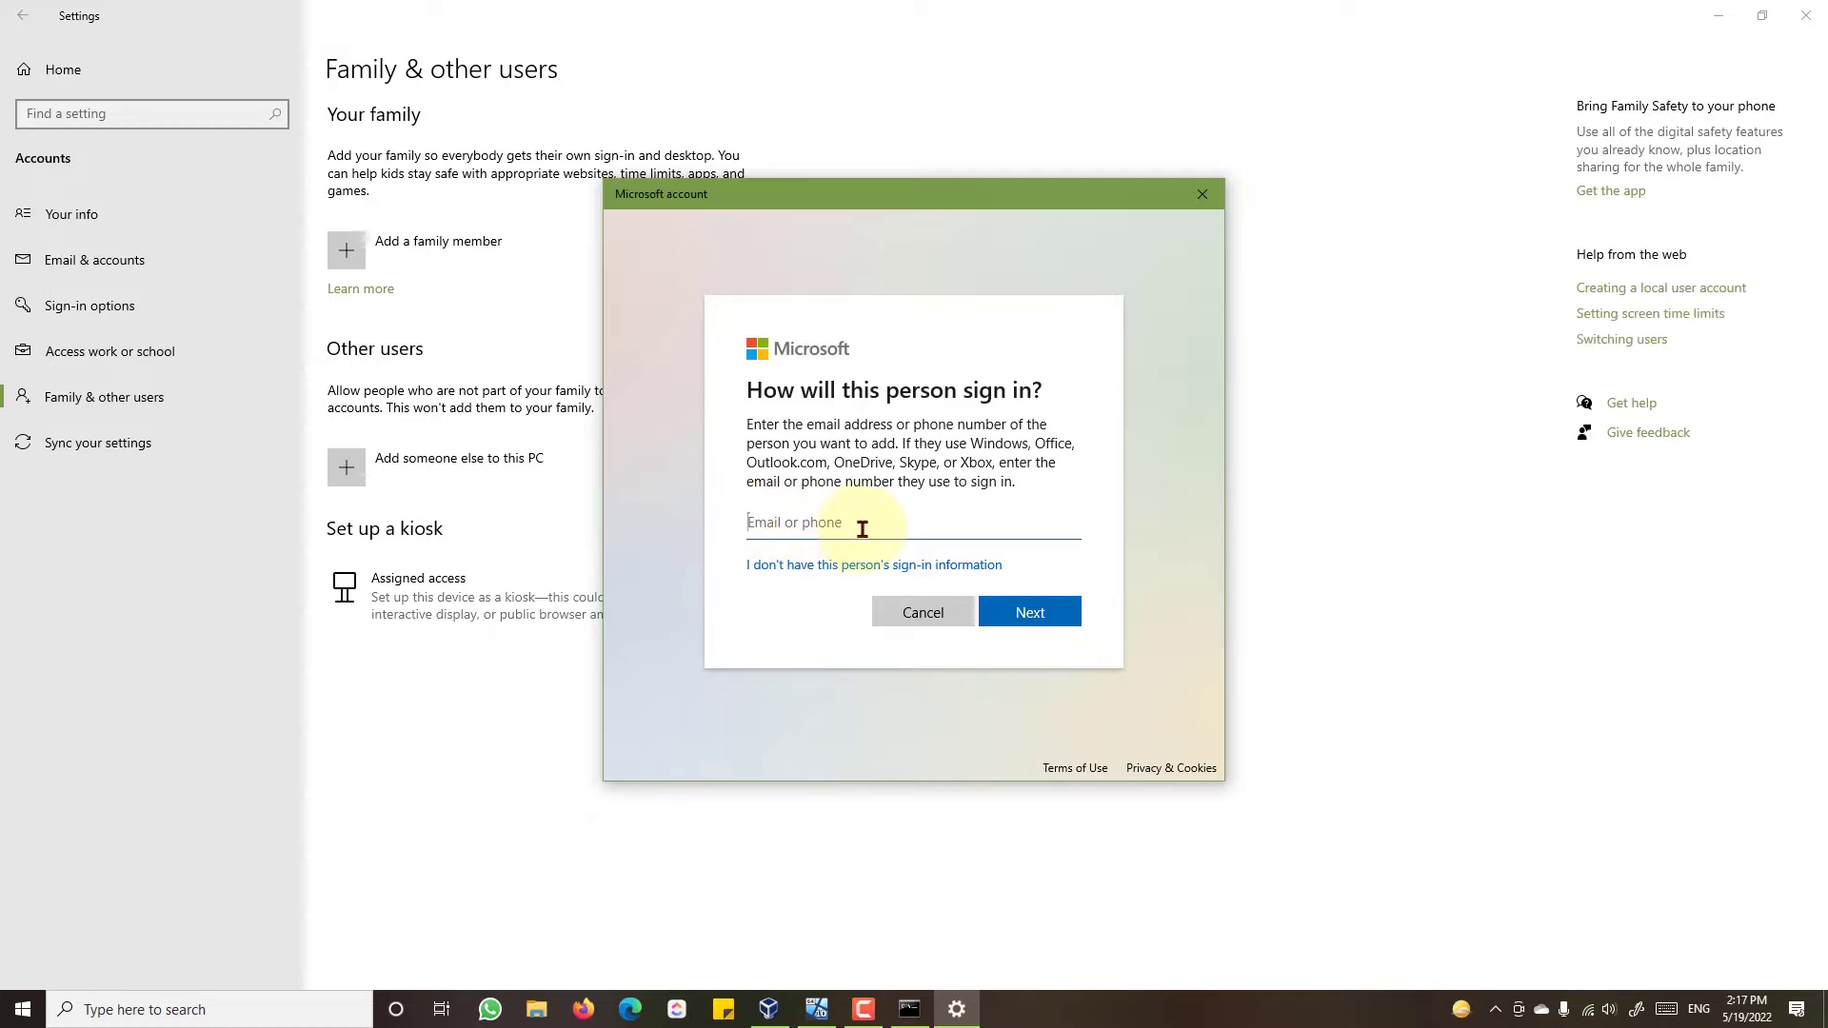
pyautogui.click(771, 575)
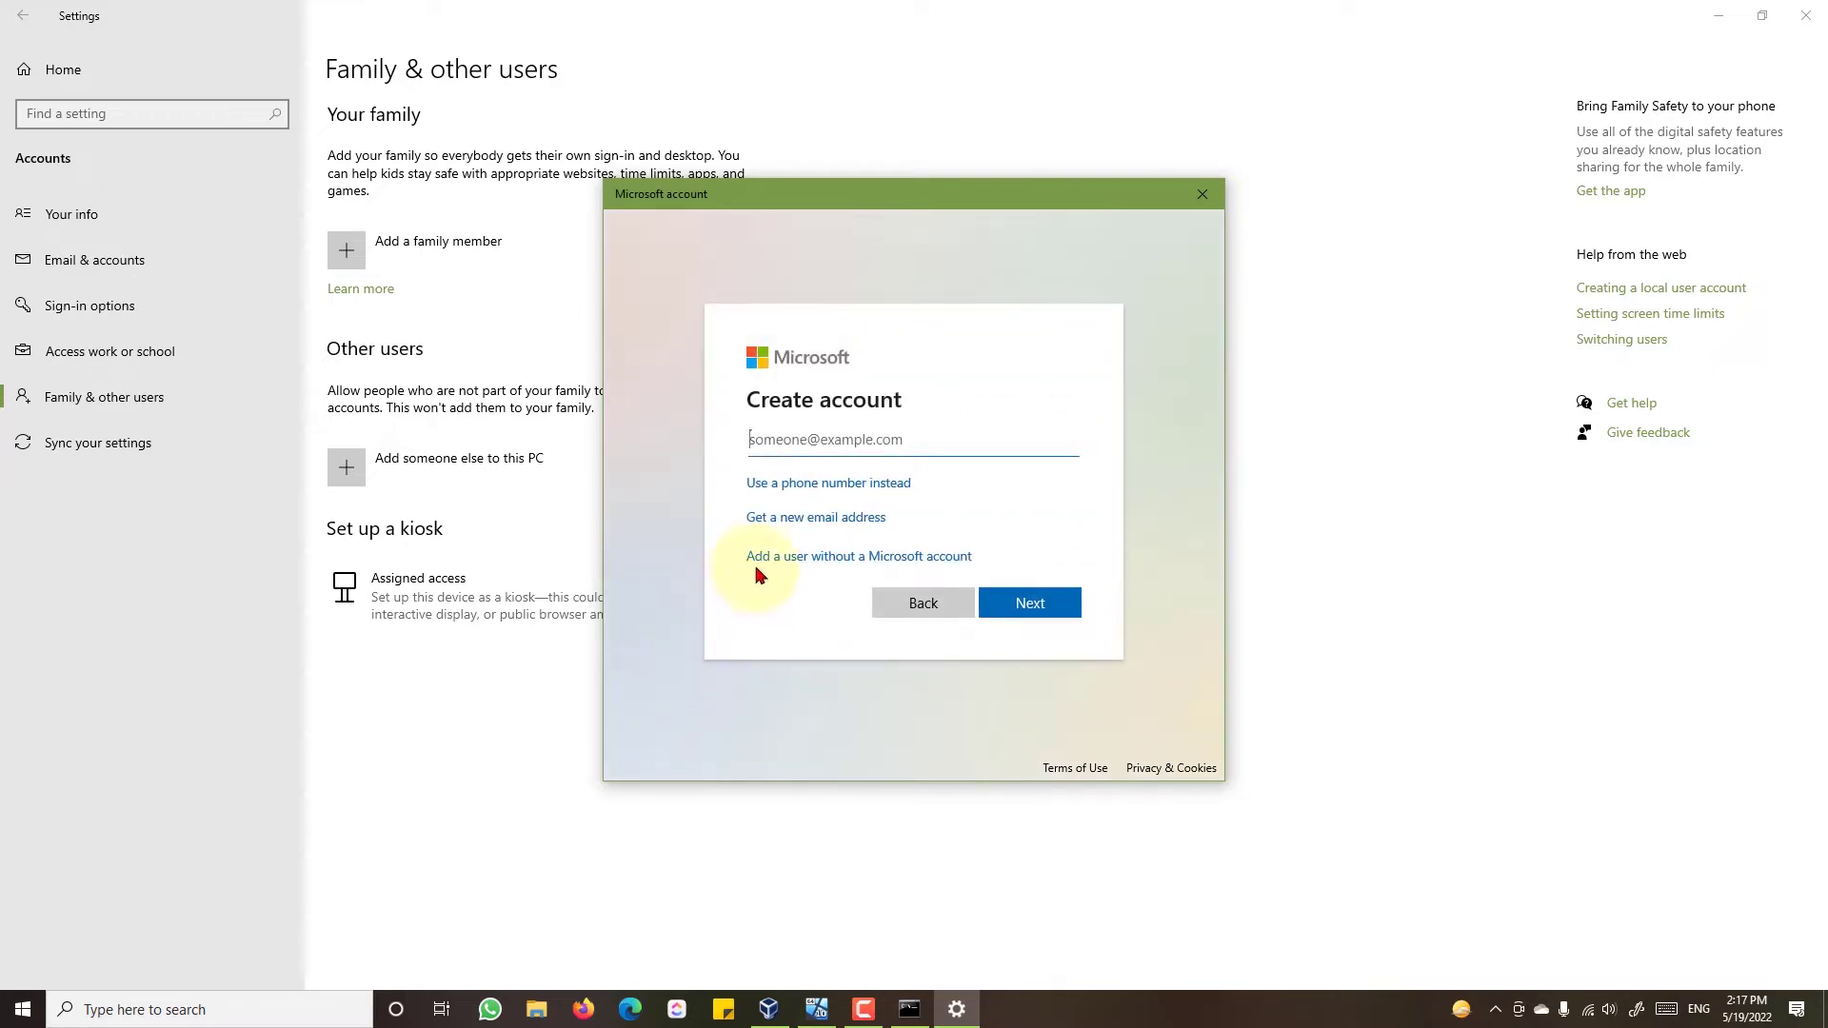
pyautogui.click(759, 561)
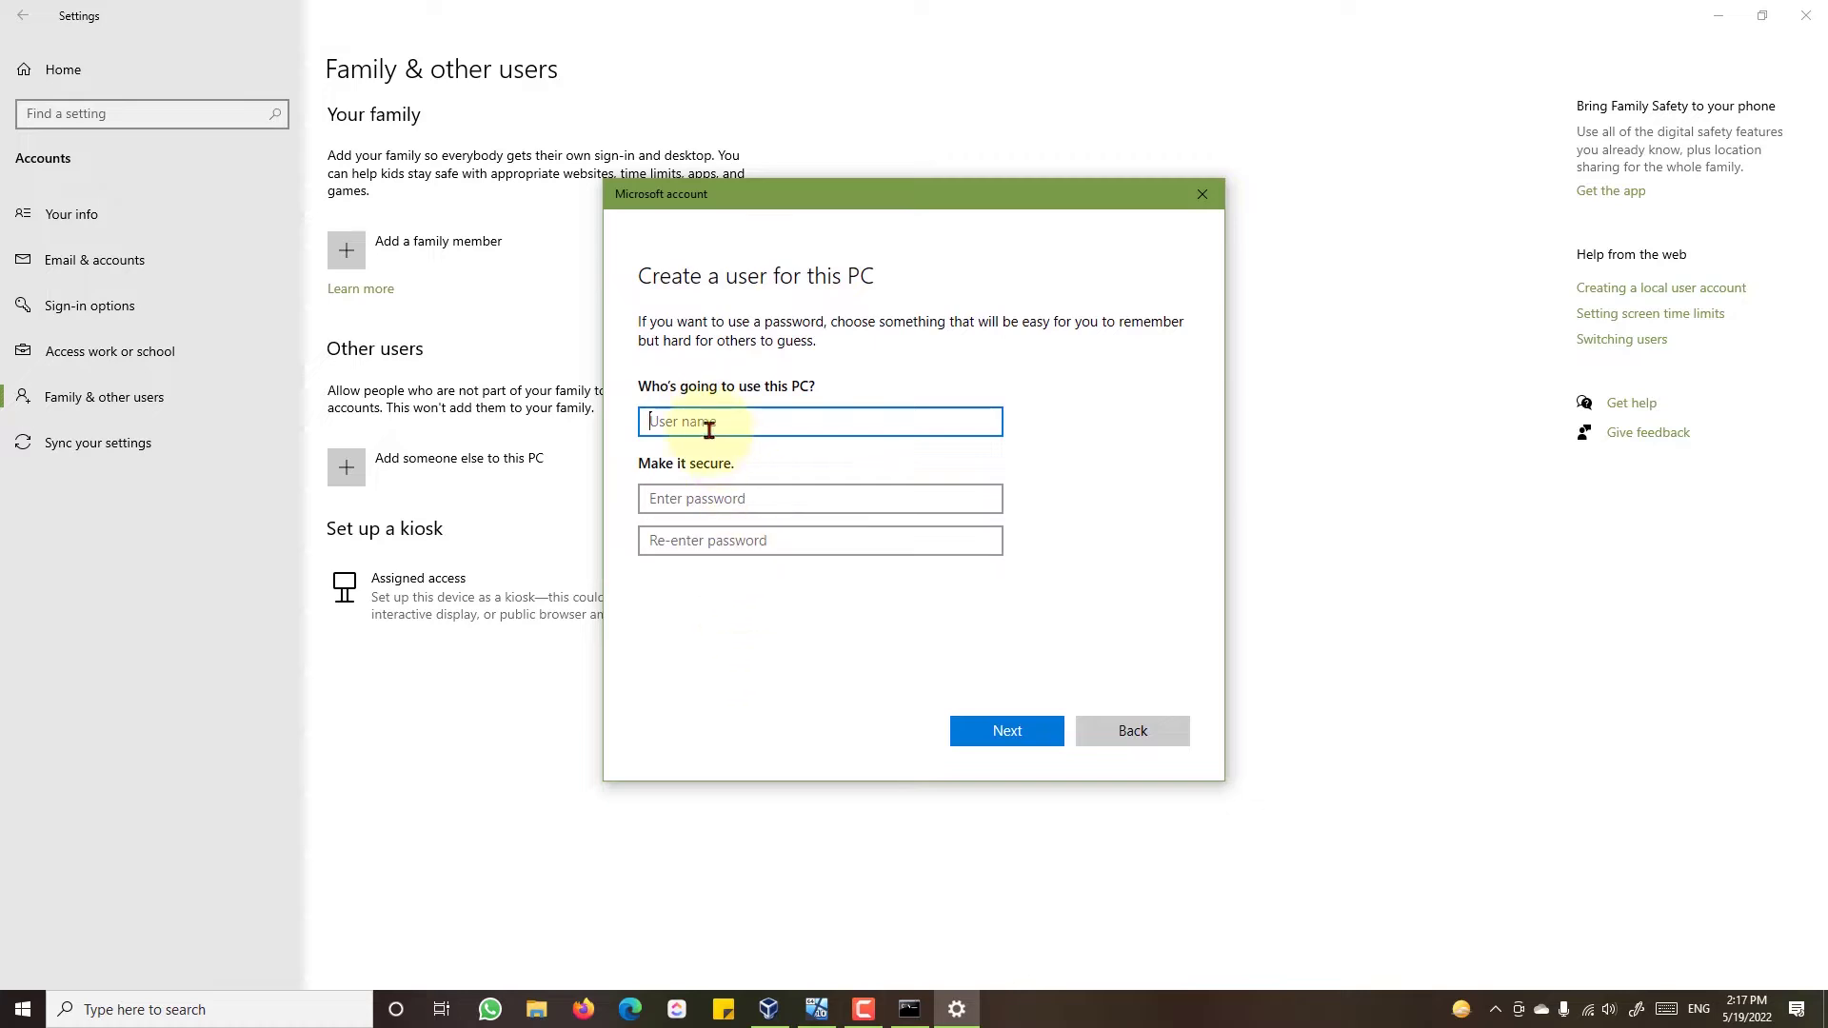
# - Name the new local user TeamAcc and enter and confirm its password
pyautogui.click(708, 424)
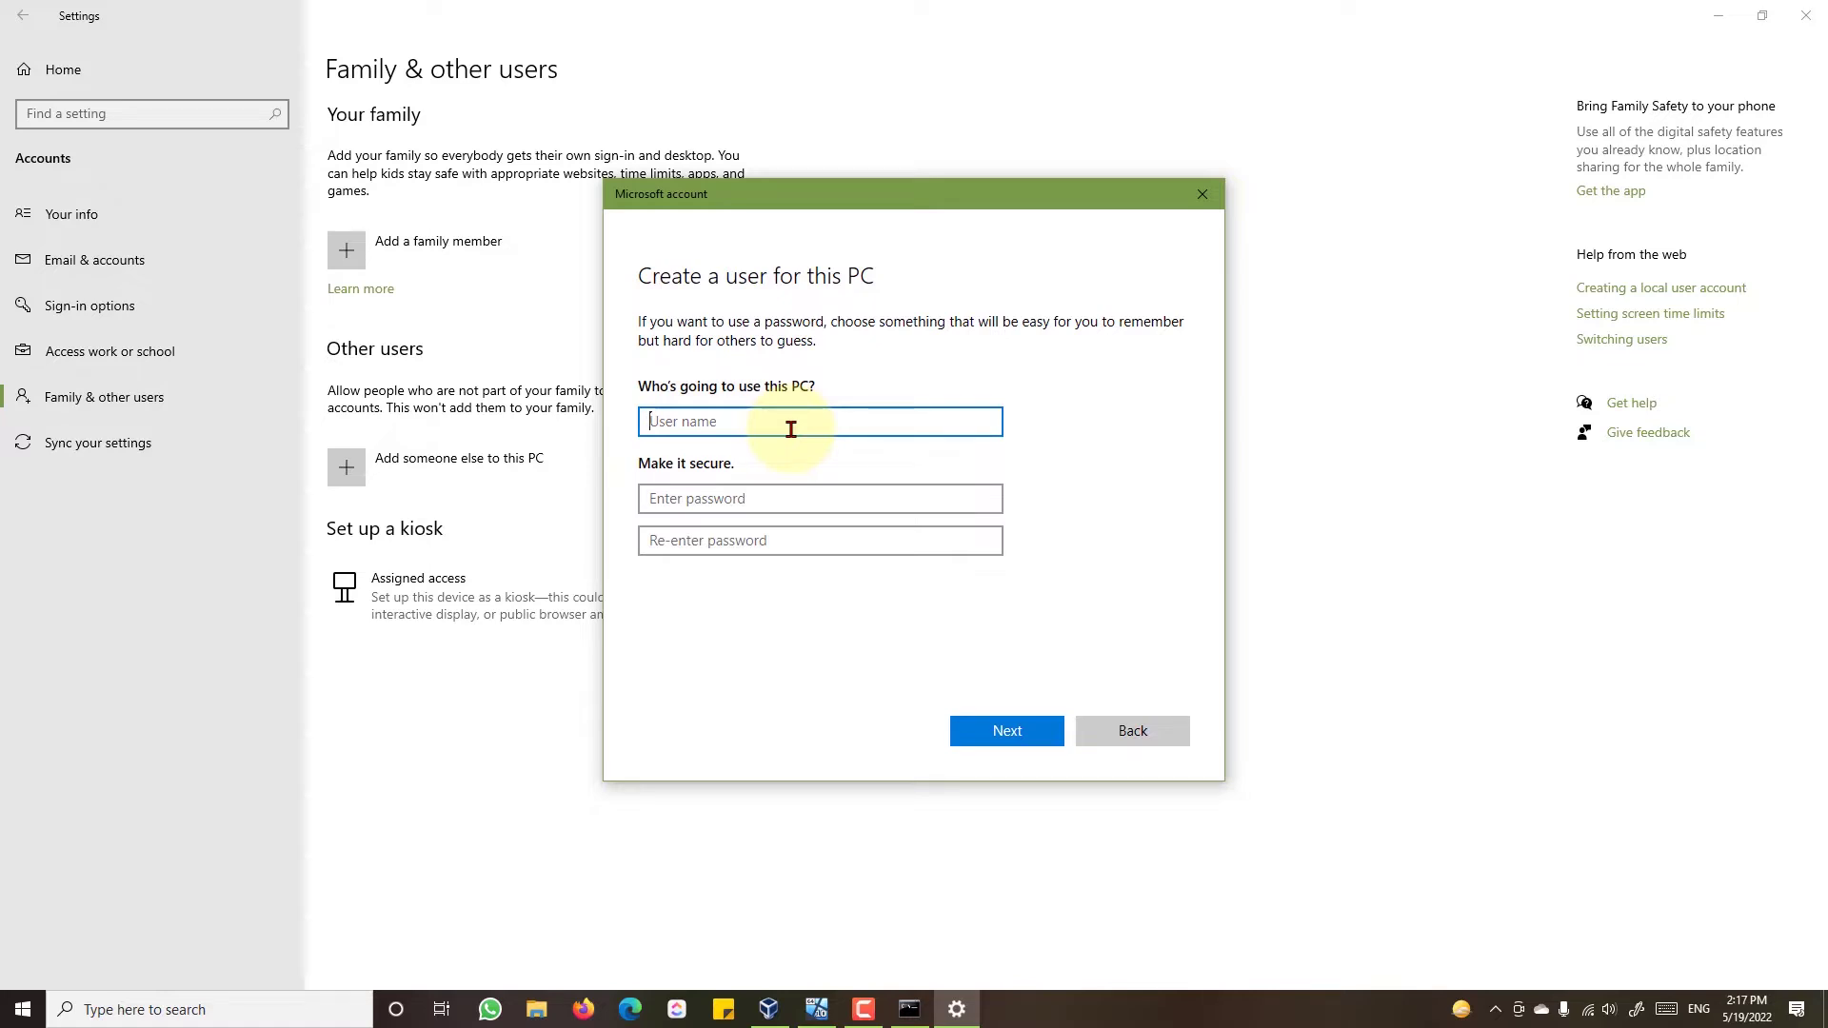
pyautogui.write('Team Share')
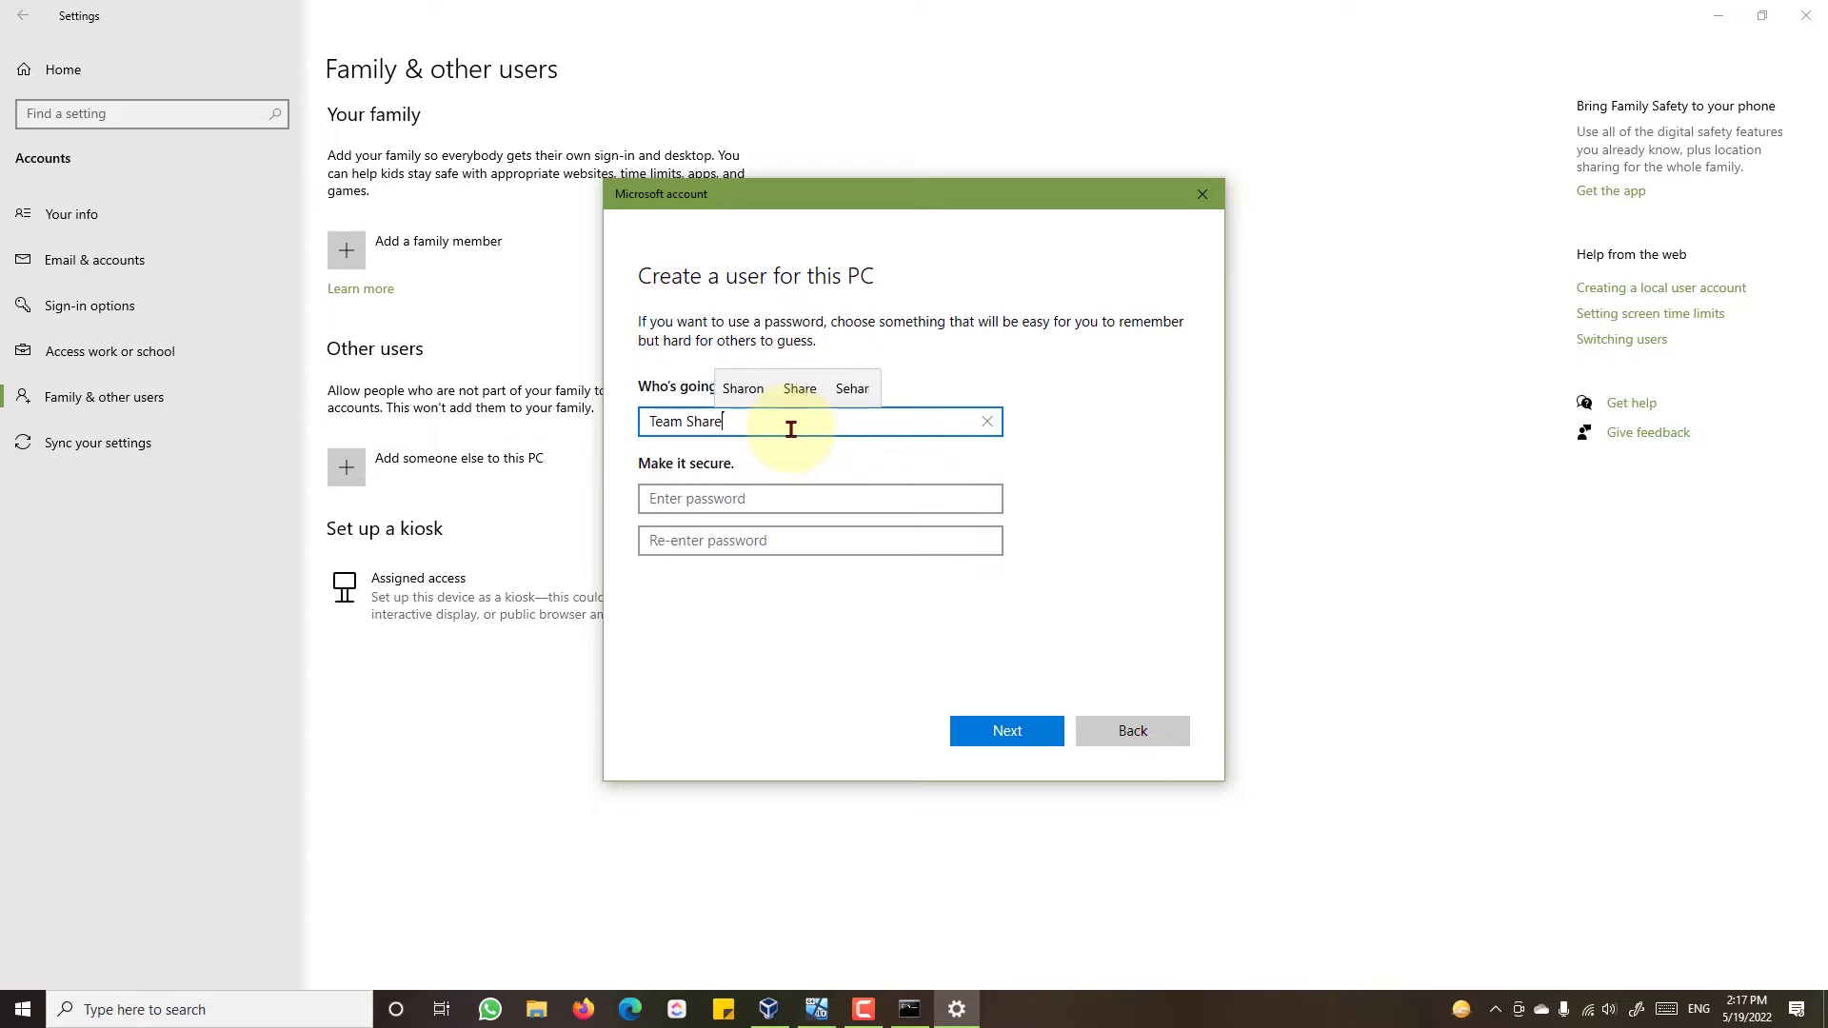
pyautogui.write('d User')
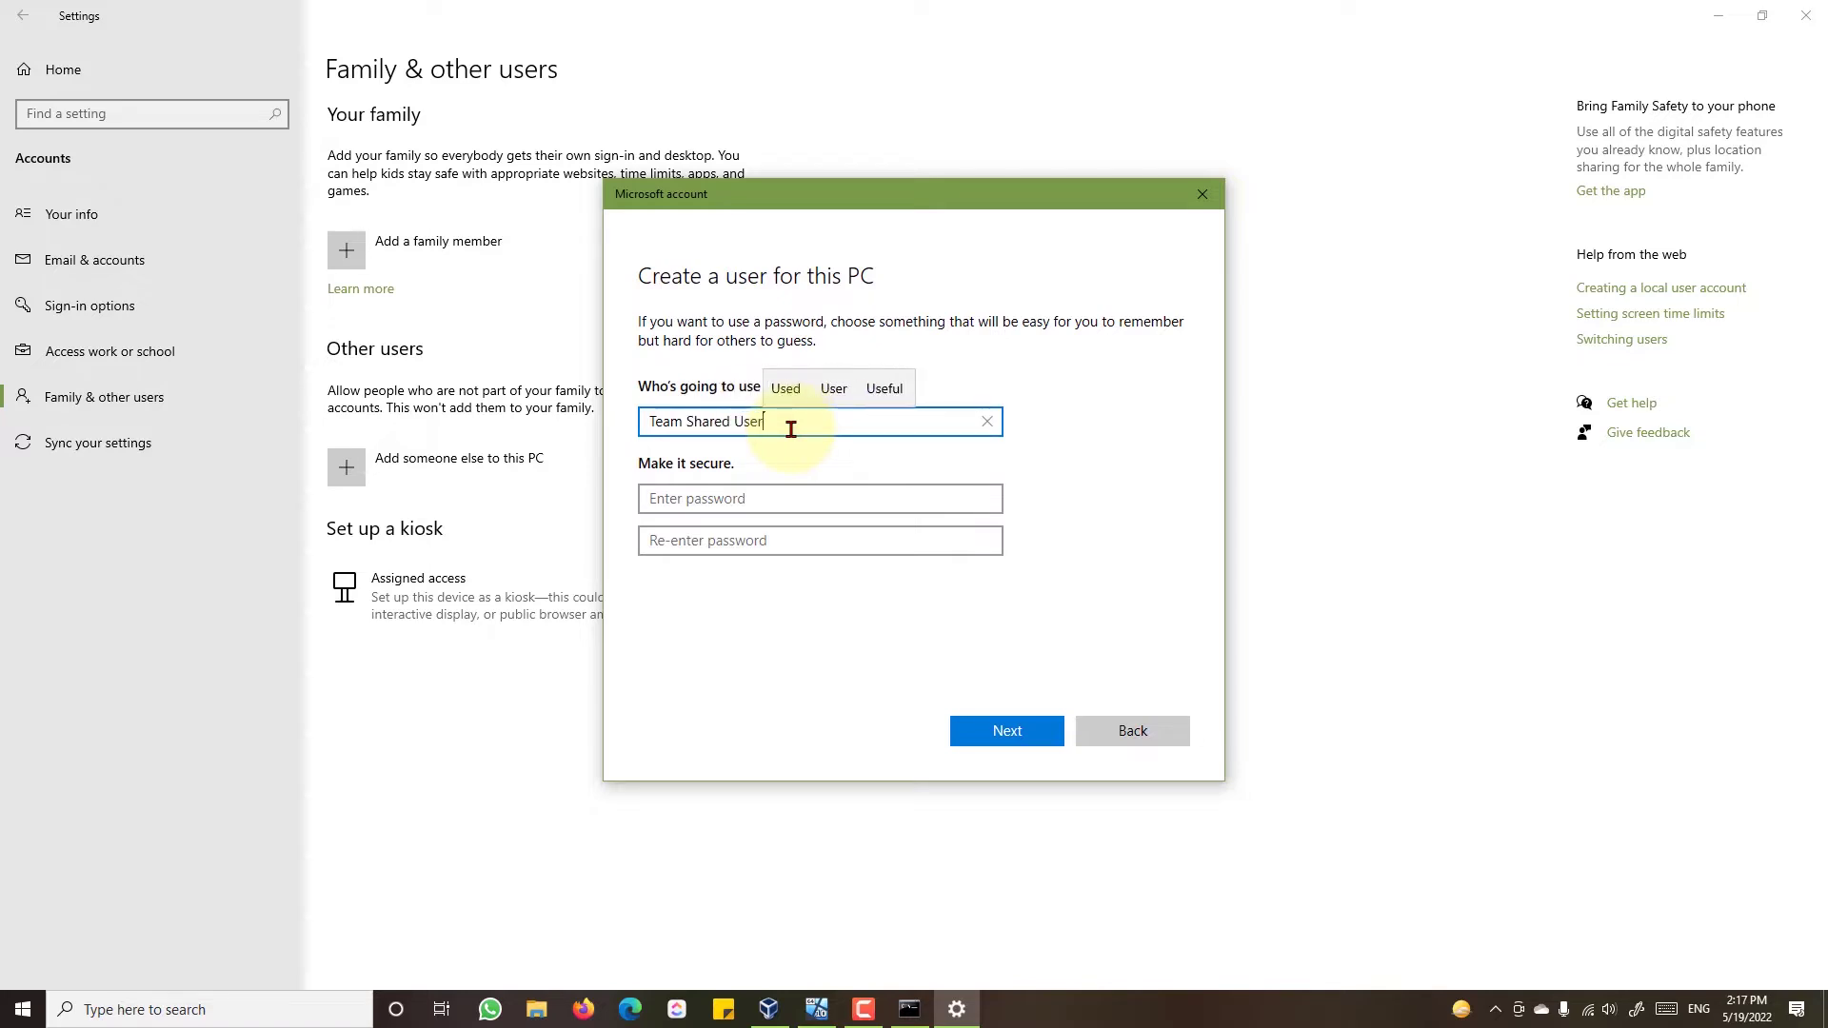
pyautogui.write(' Acc')
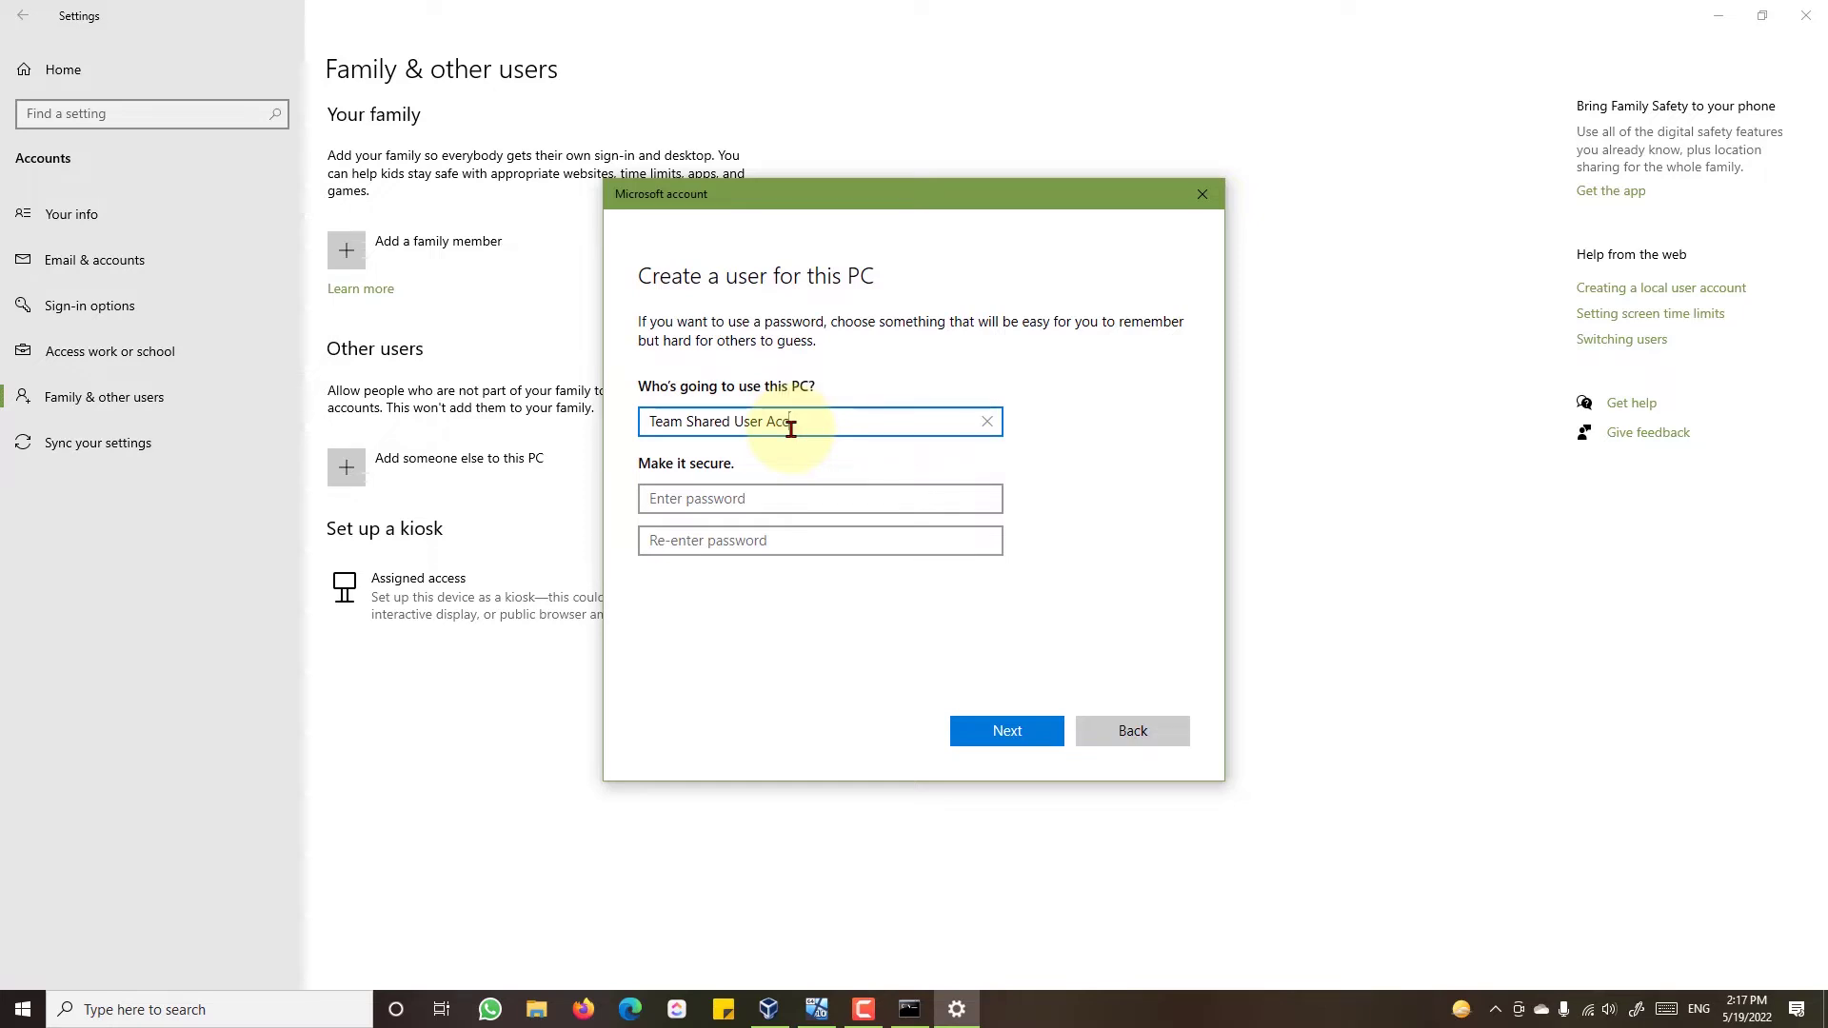
pyautogui.hotkey('ctrl', 'a')
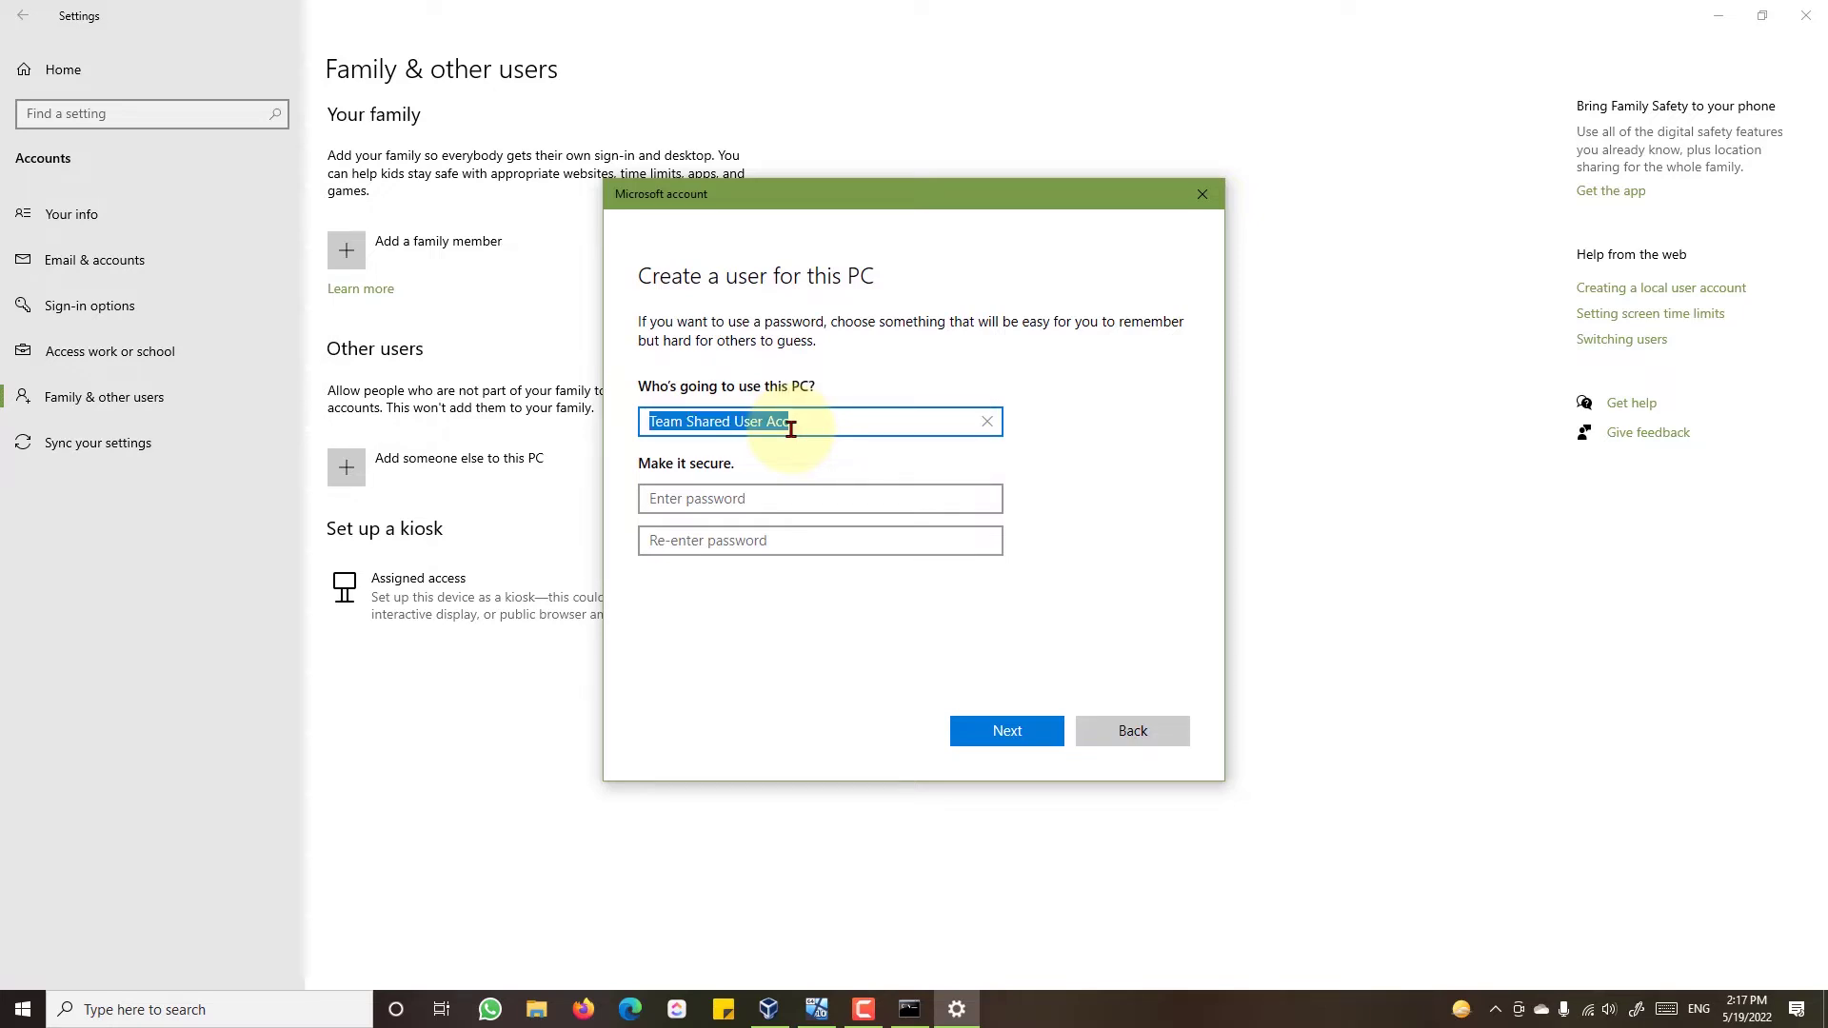
pyautogui.write('Team')
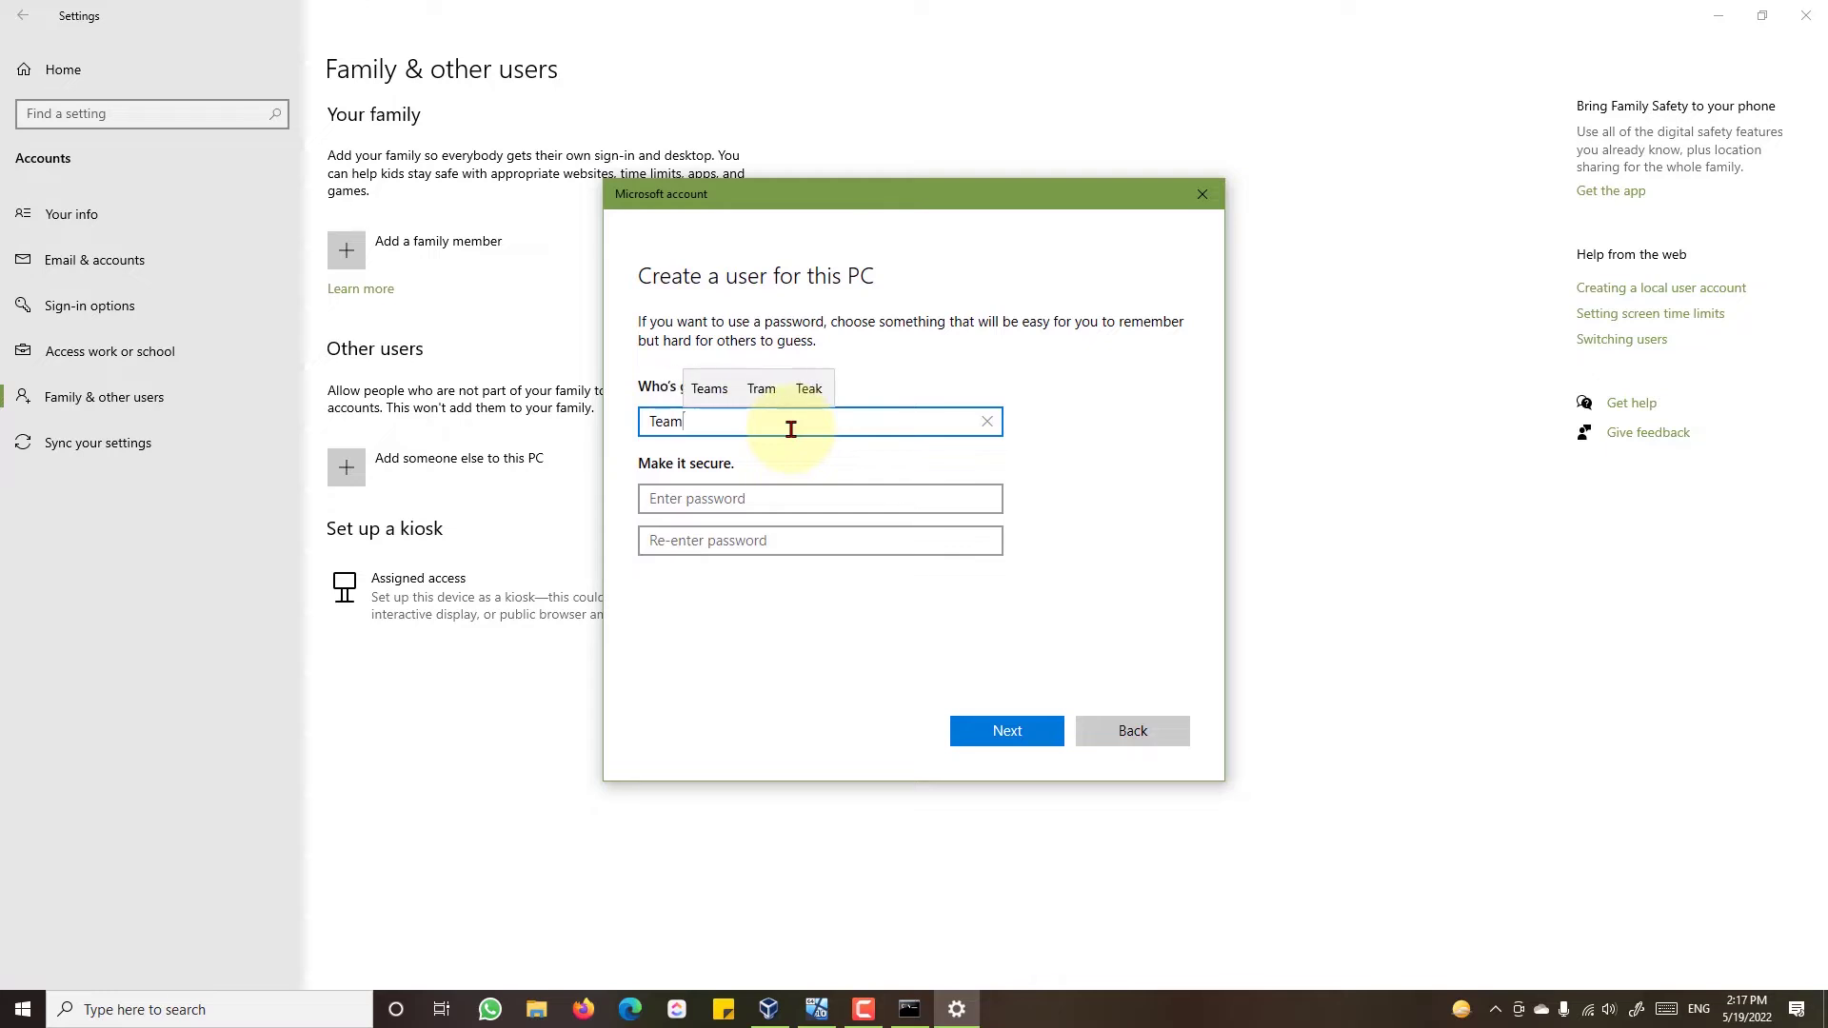
pyautogui.write('ACC')
pyautogui.press('BackSpace')
pyautogui.press('BackSpace')
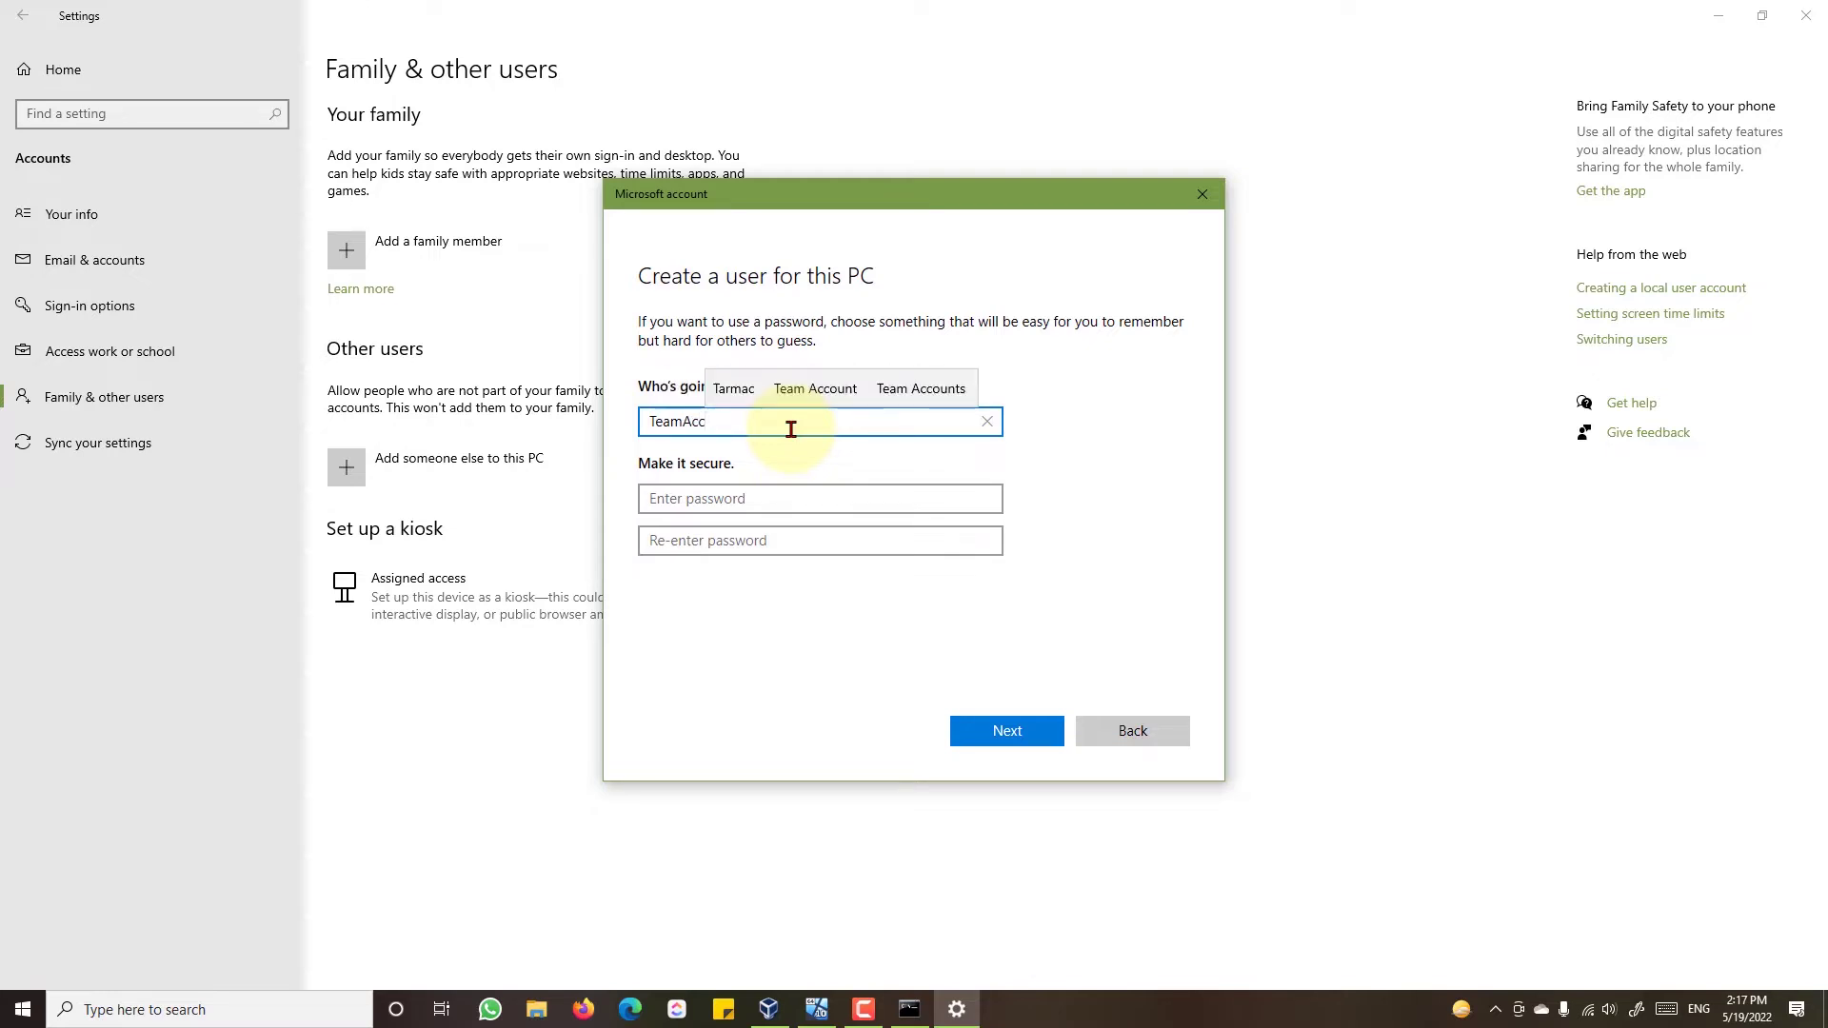
pyautogui.click(775, 496)
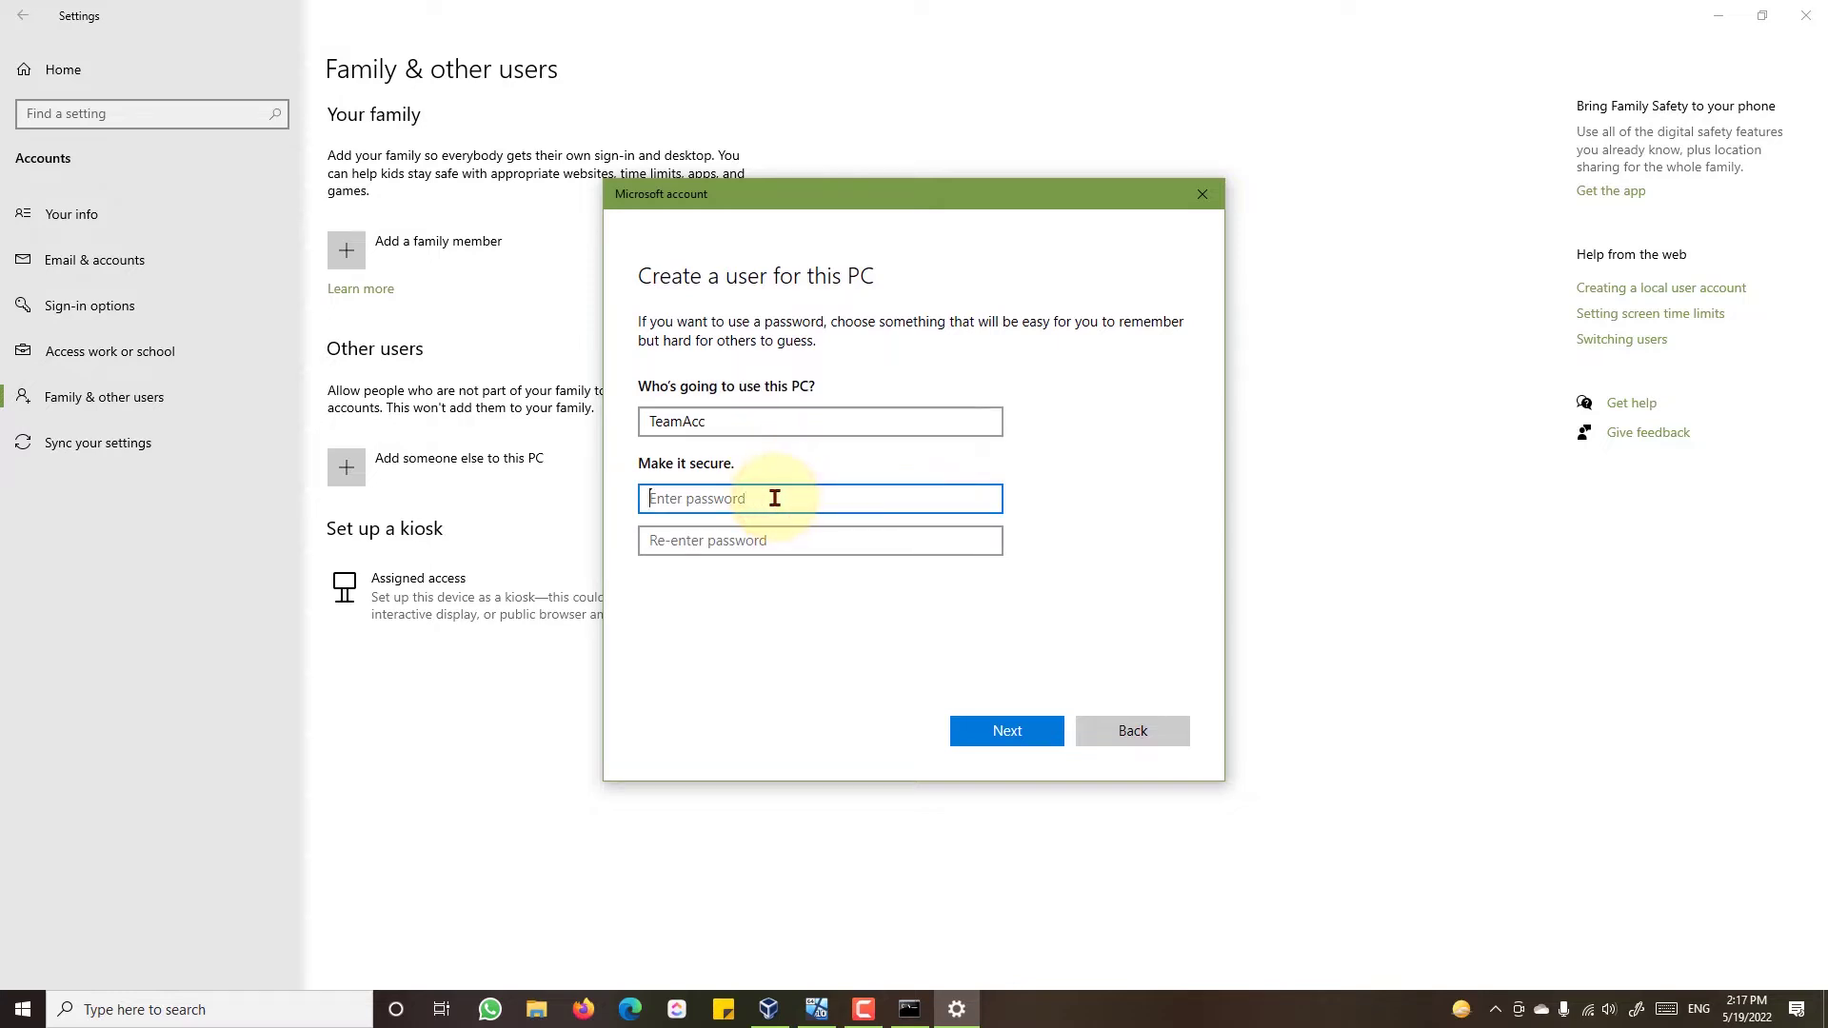
pyautogui.write('123')
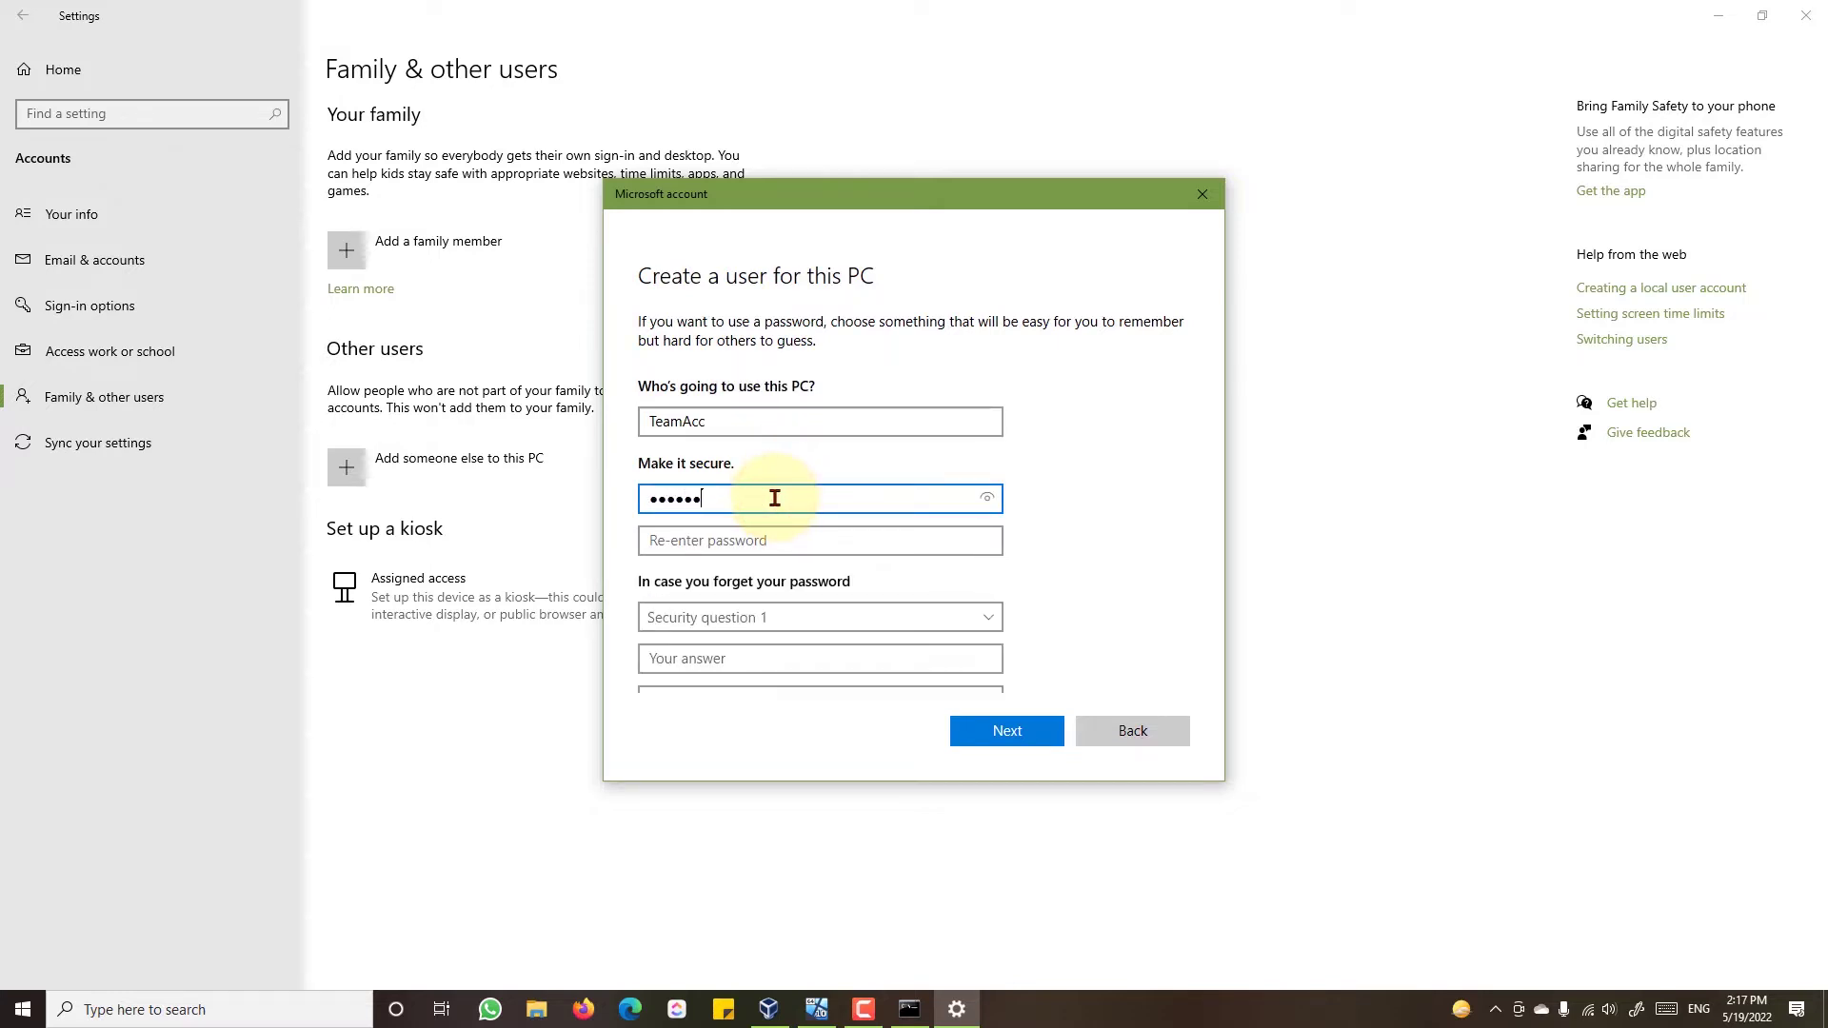
pyautogui.click(750, 531)
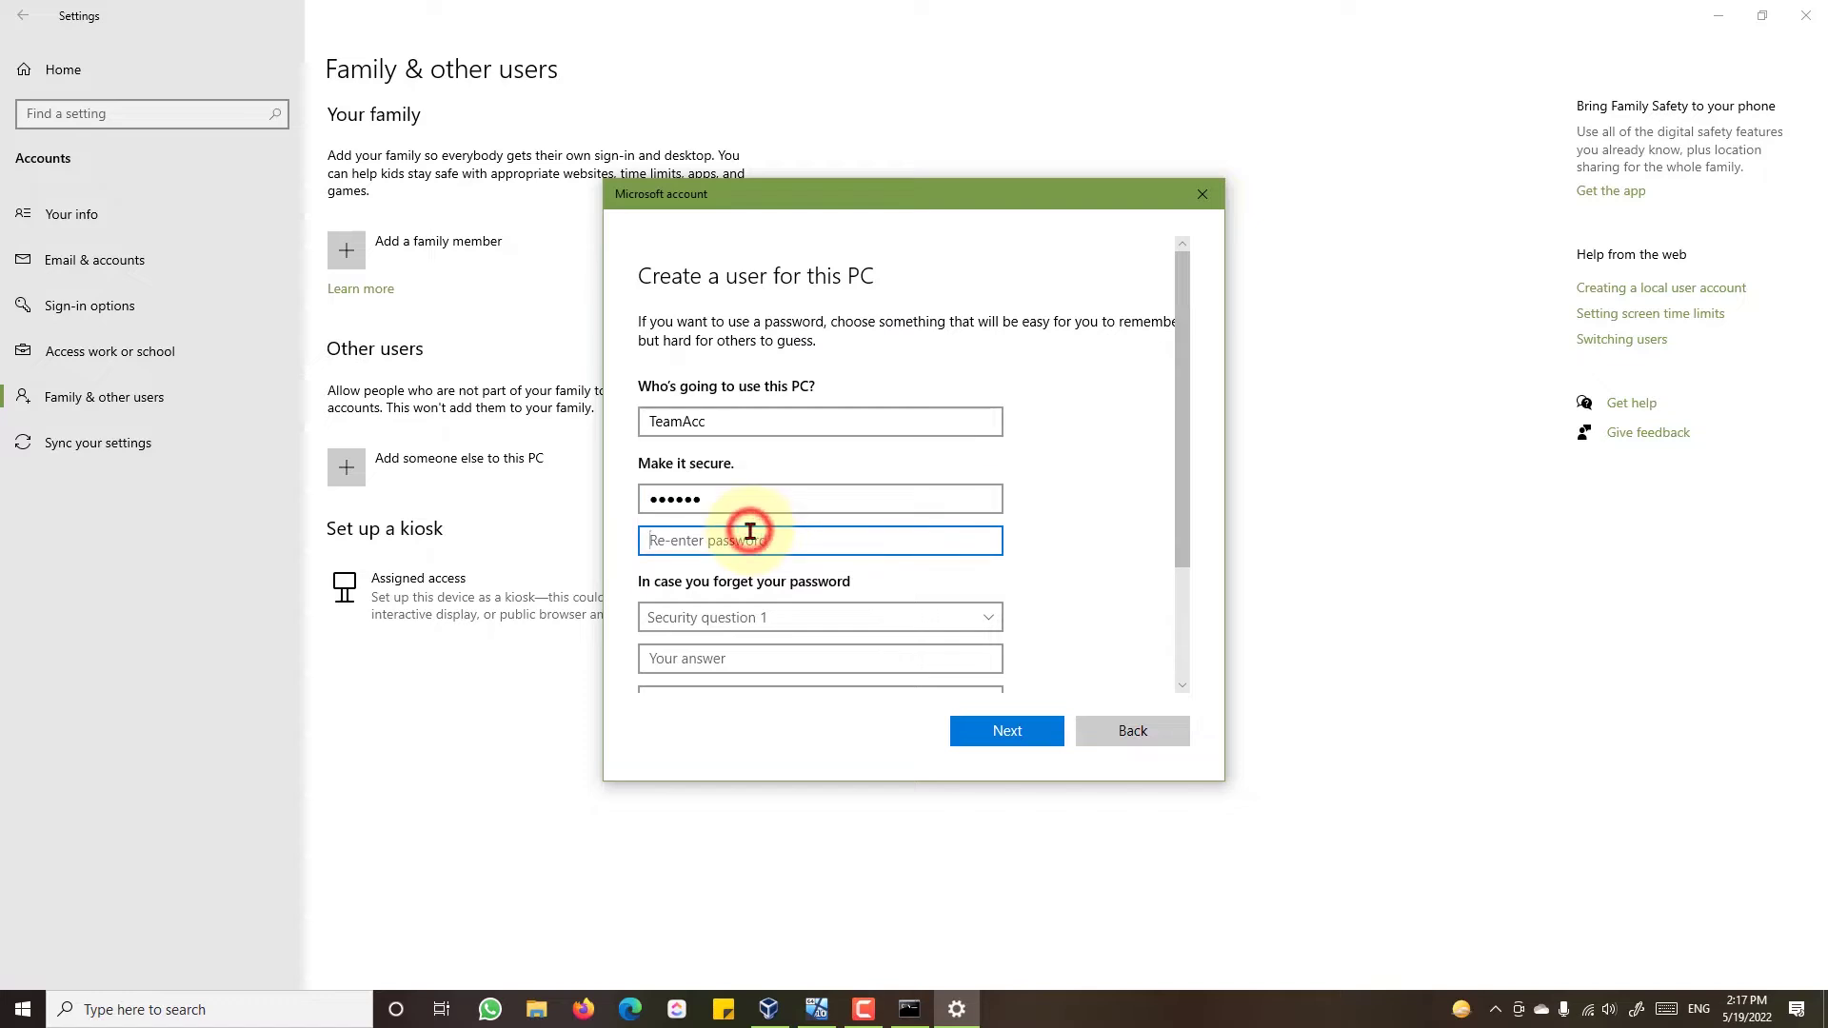
pyautogui.write('123')
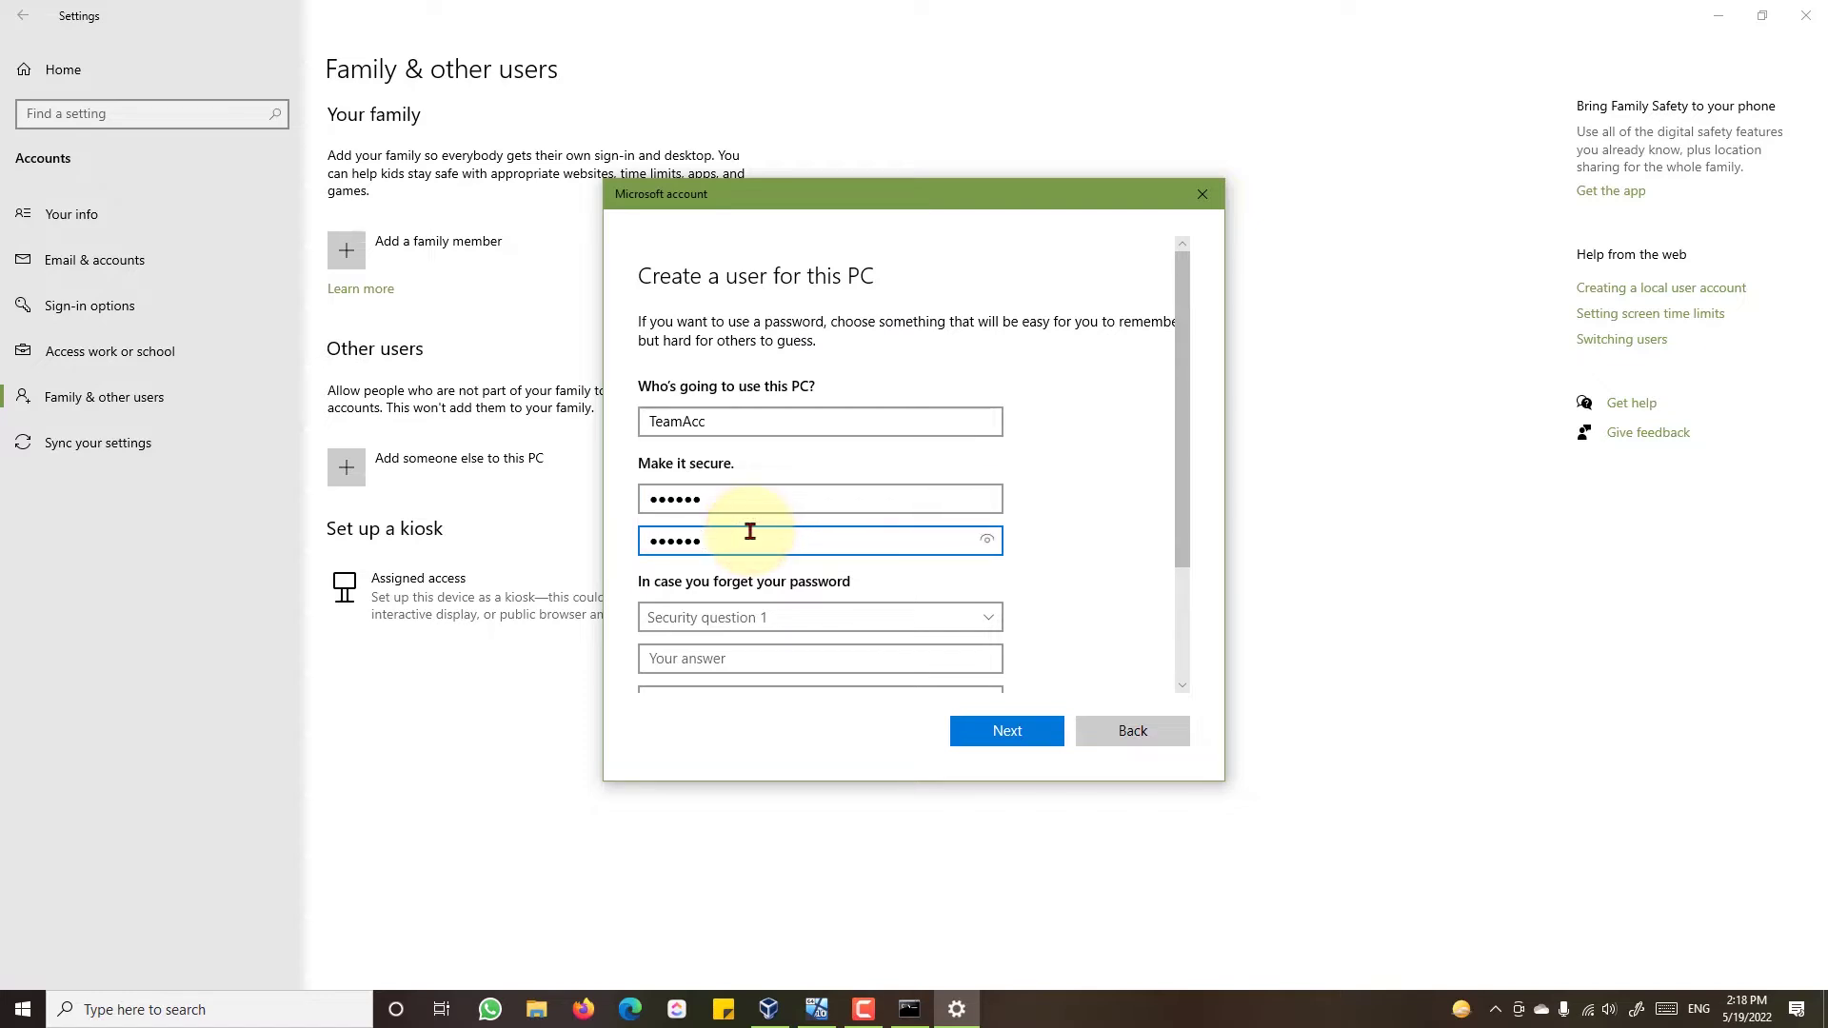
pyautogui.scroll(-1, 768, 530)
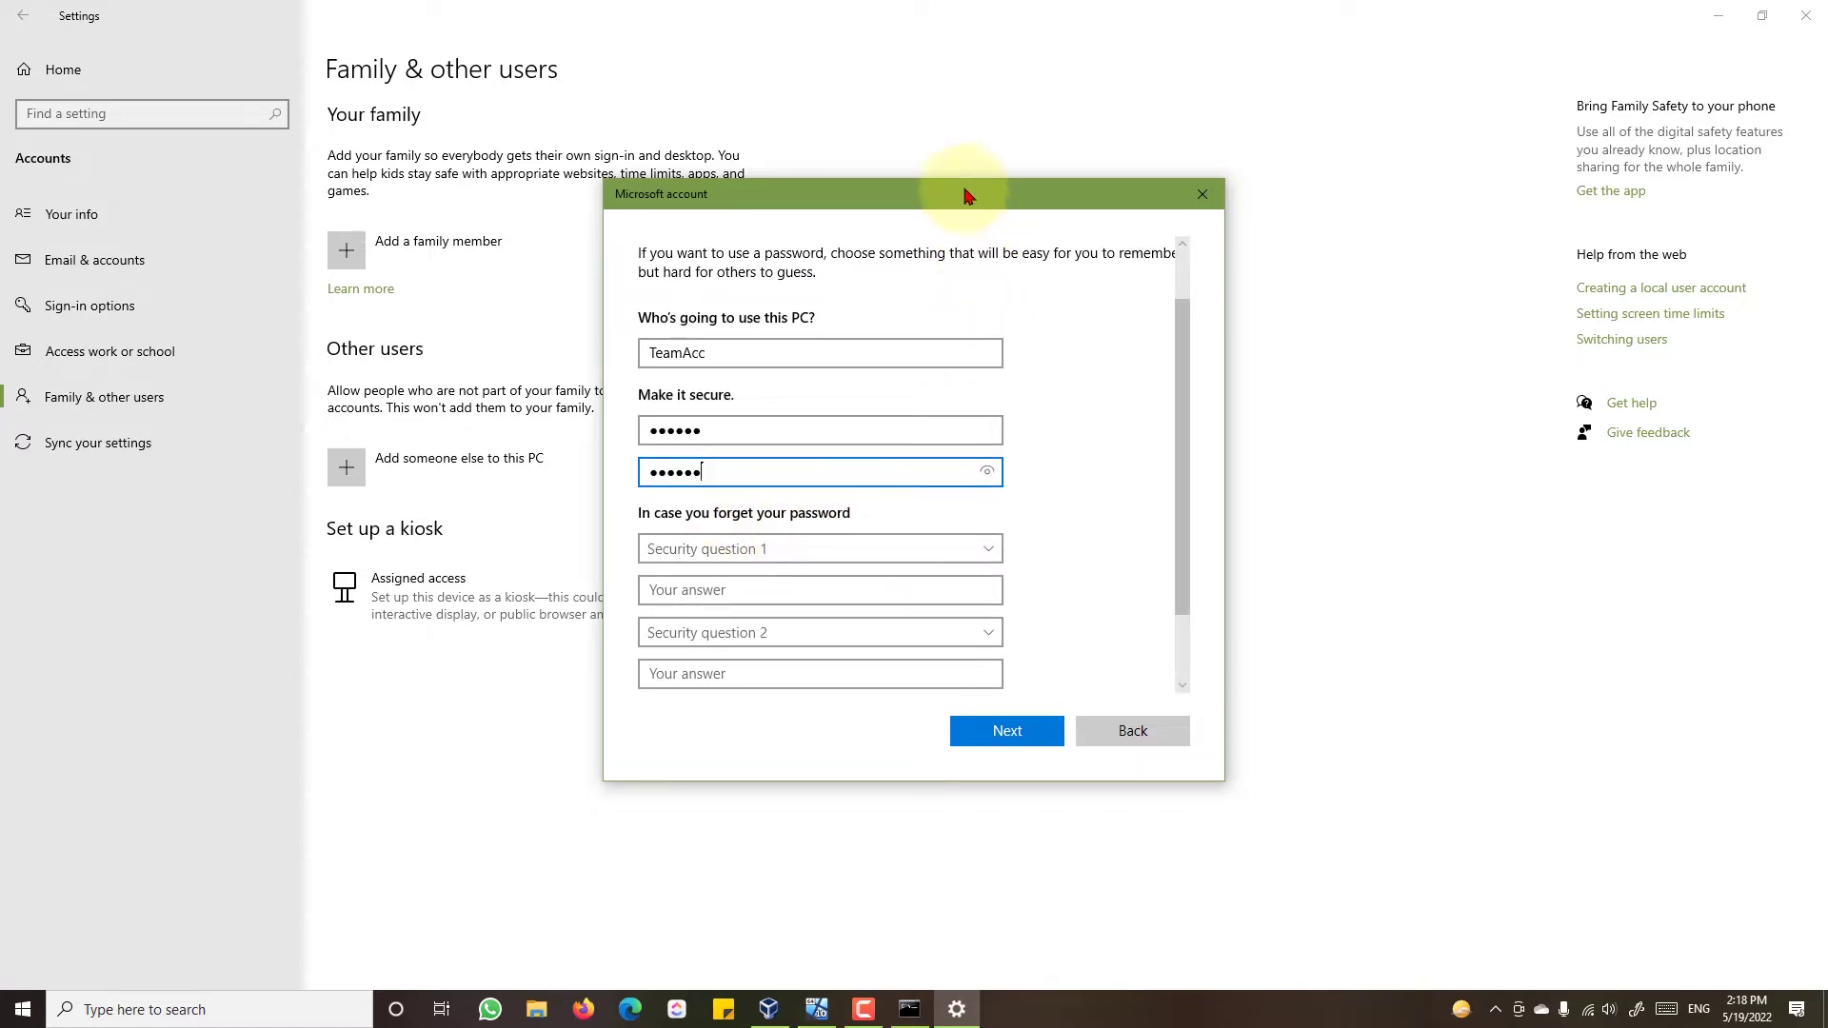
pyautogui.moveTo(964, 180); pyautogui.dragTo(971, 34)
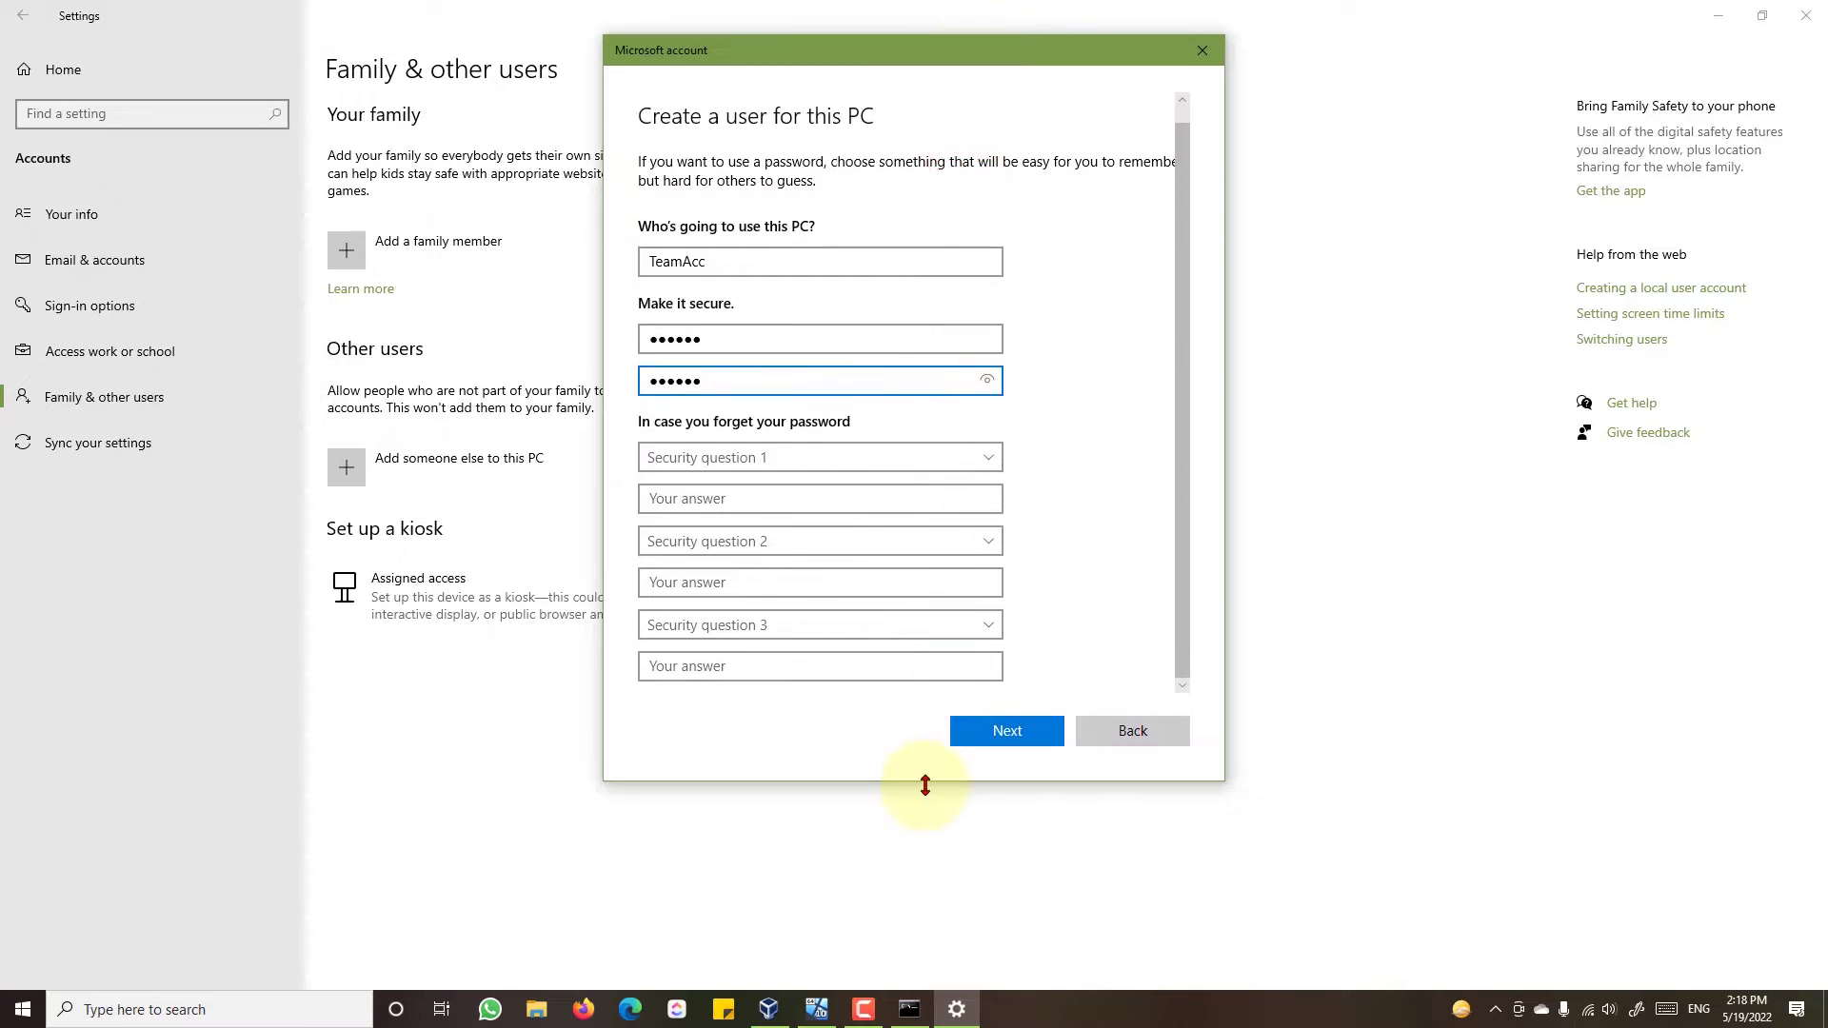
pyautogui.moveTo(925, 786); pyautogui.dragTo(920, 841)
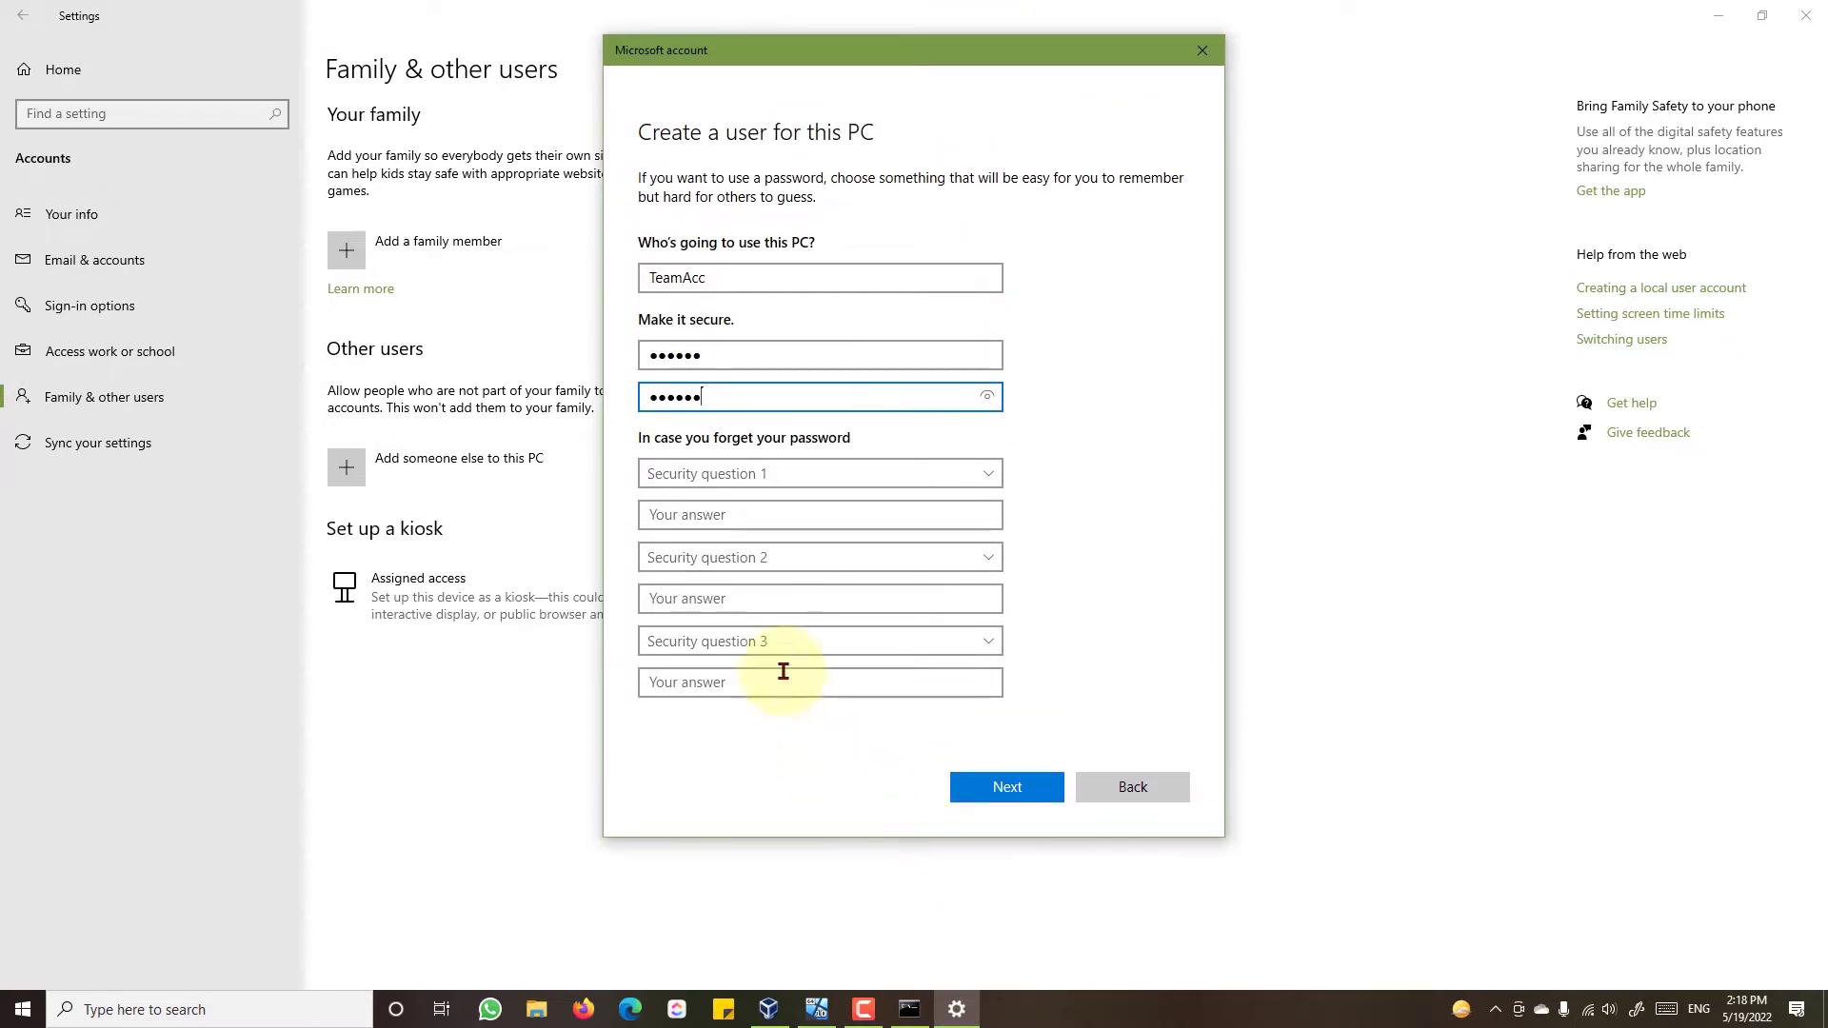
# - Choose the first pet's name and city-of-birth security questions and answer both
pyautogui.click(753, 483)
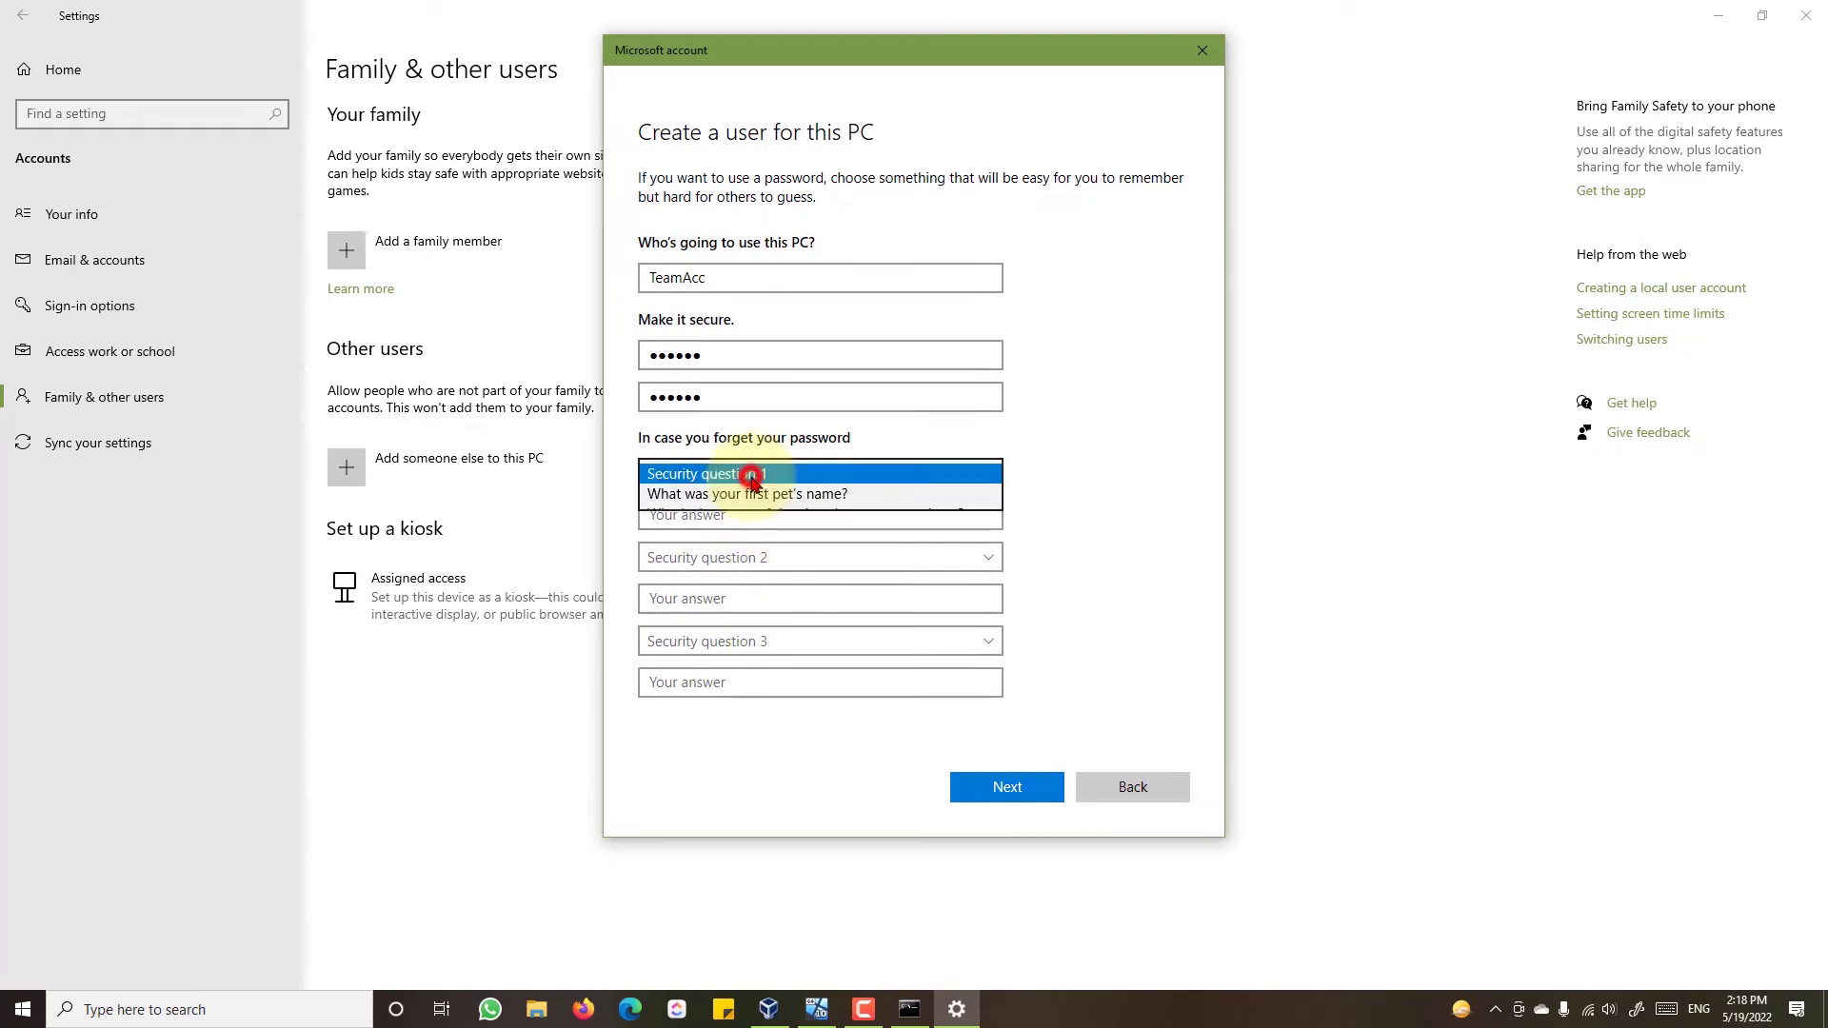
pyautogui.click(744, 497)
pyautogui.click(742, 514)
pyautogui.write('1')
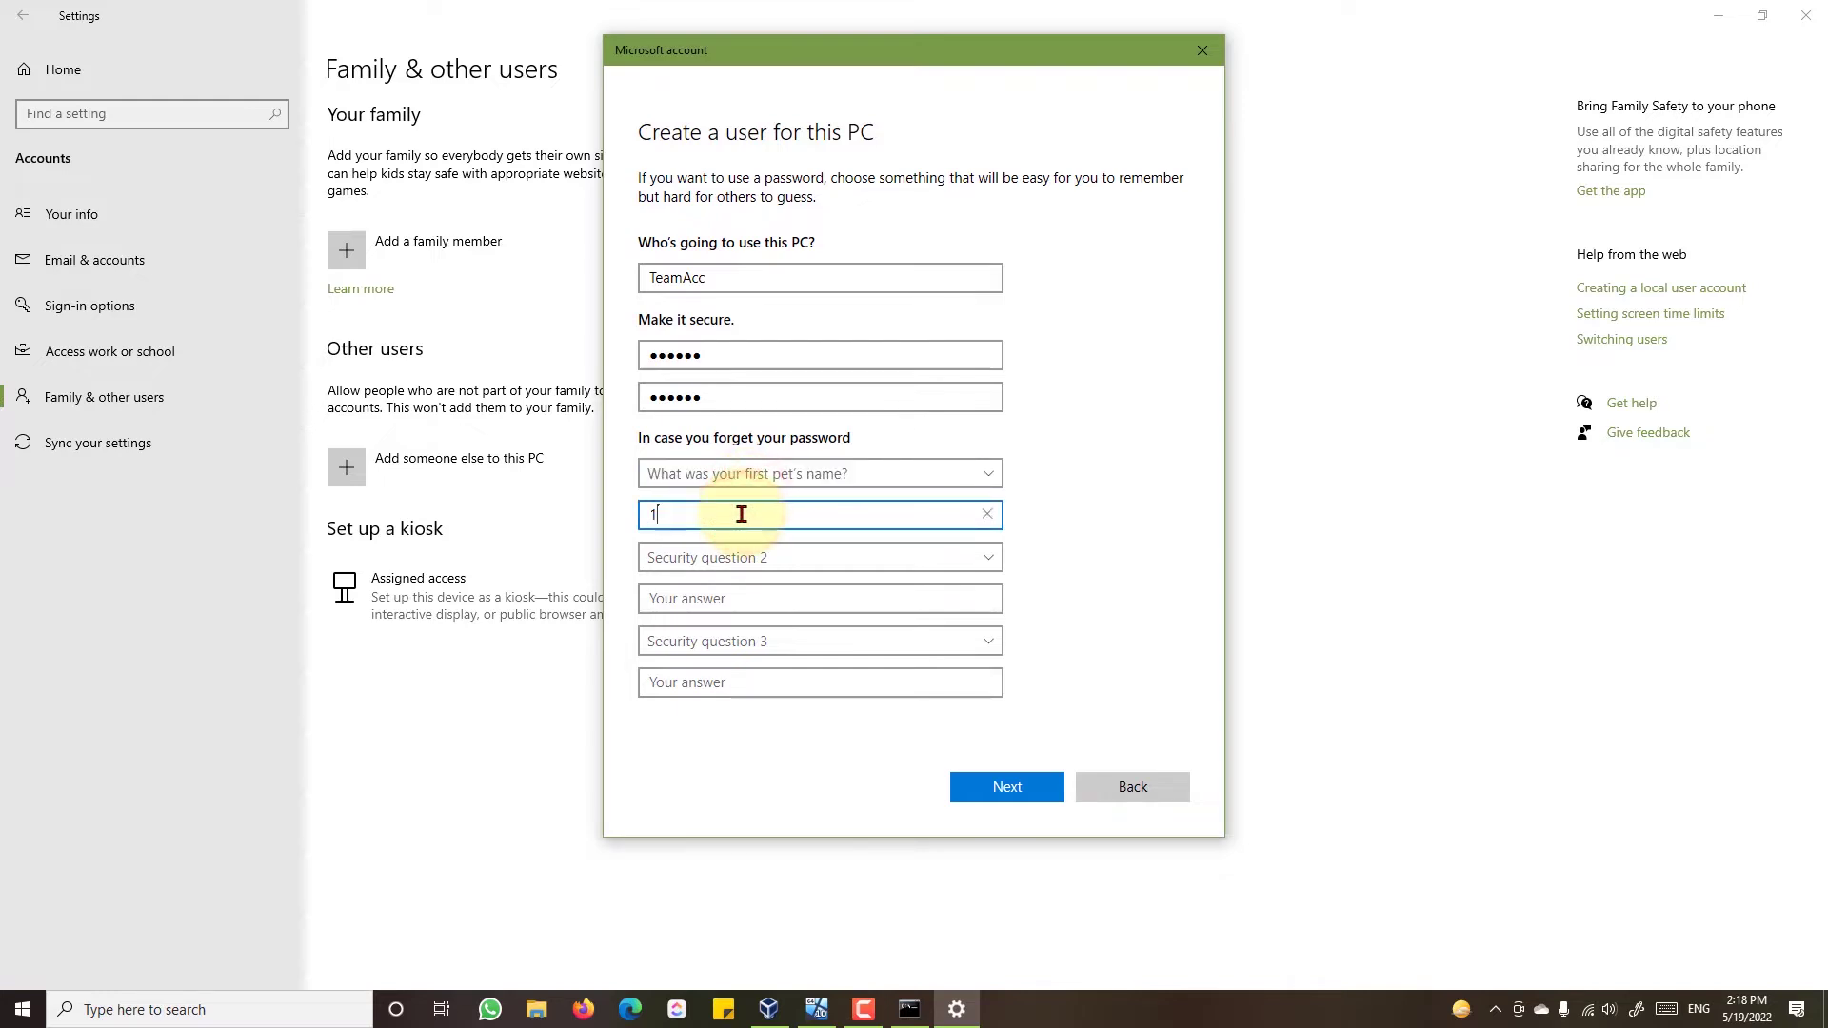
pyautogui.click(748, 560)
pyautogui.click(745, 597)
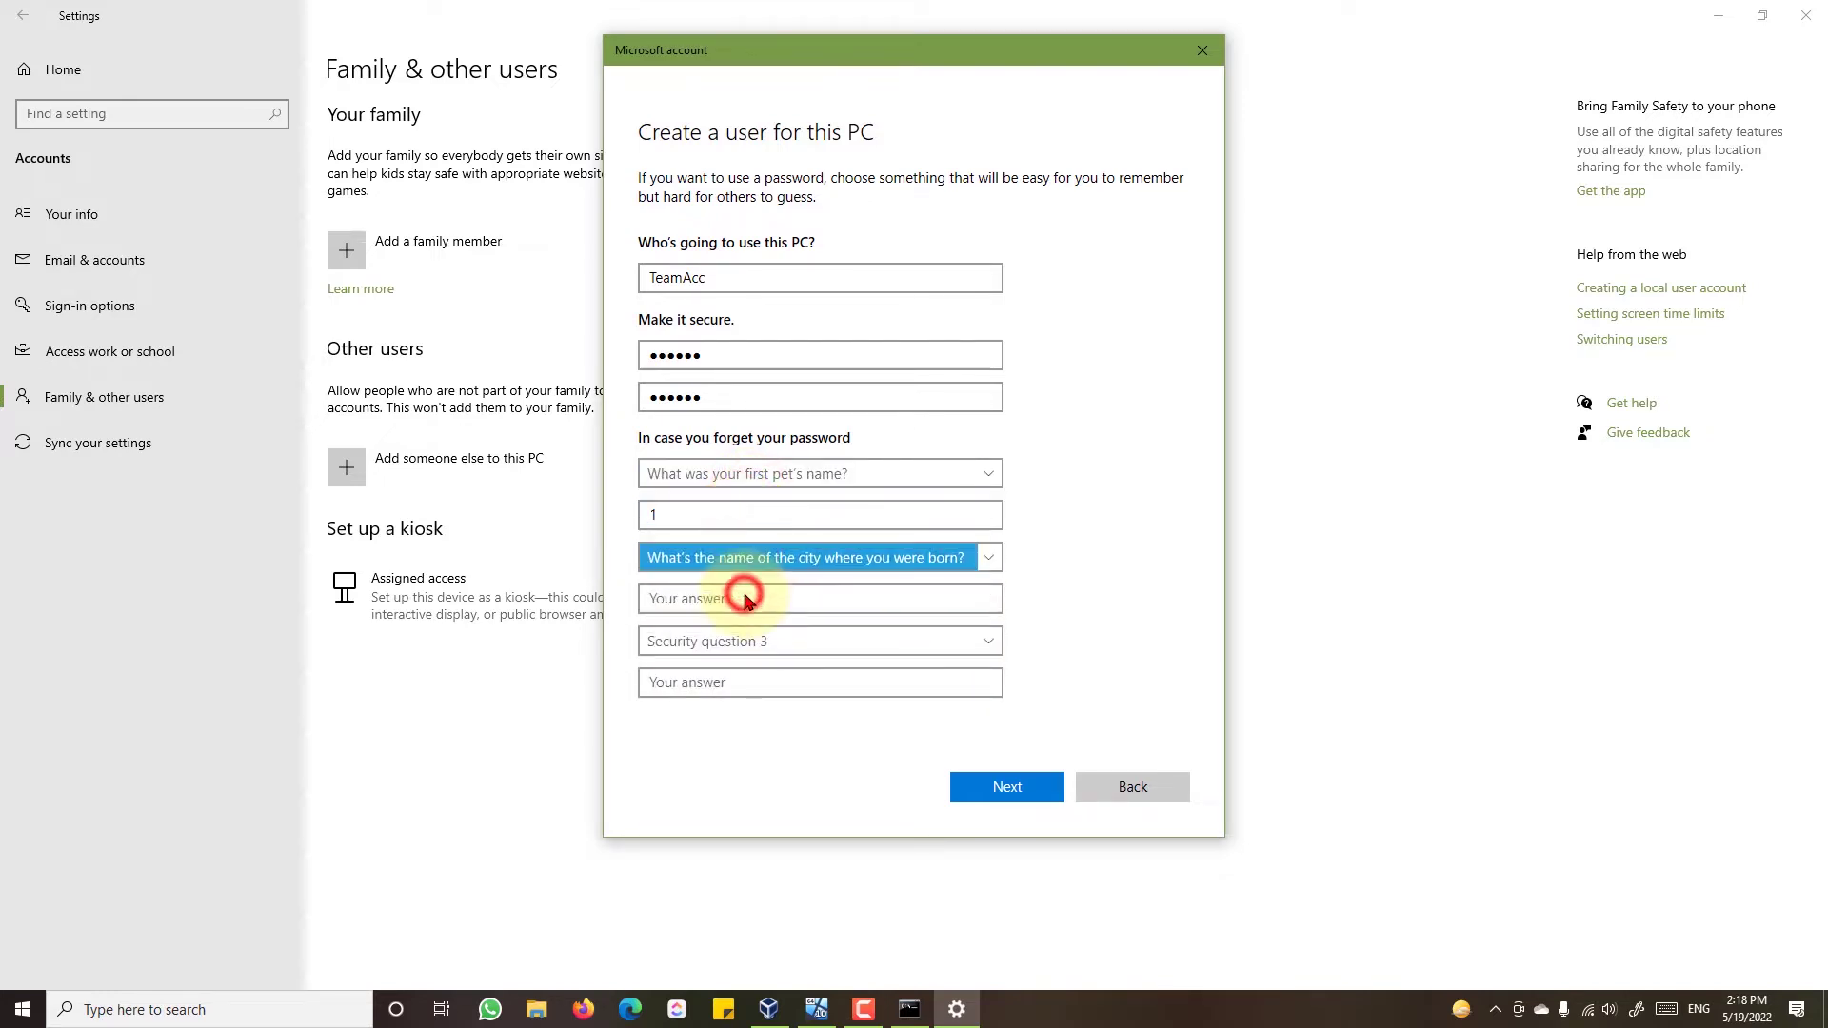
pyautogui.click(746, 597)
pyautogui.write('2')
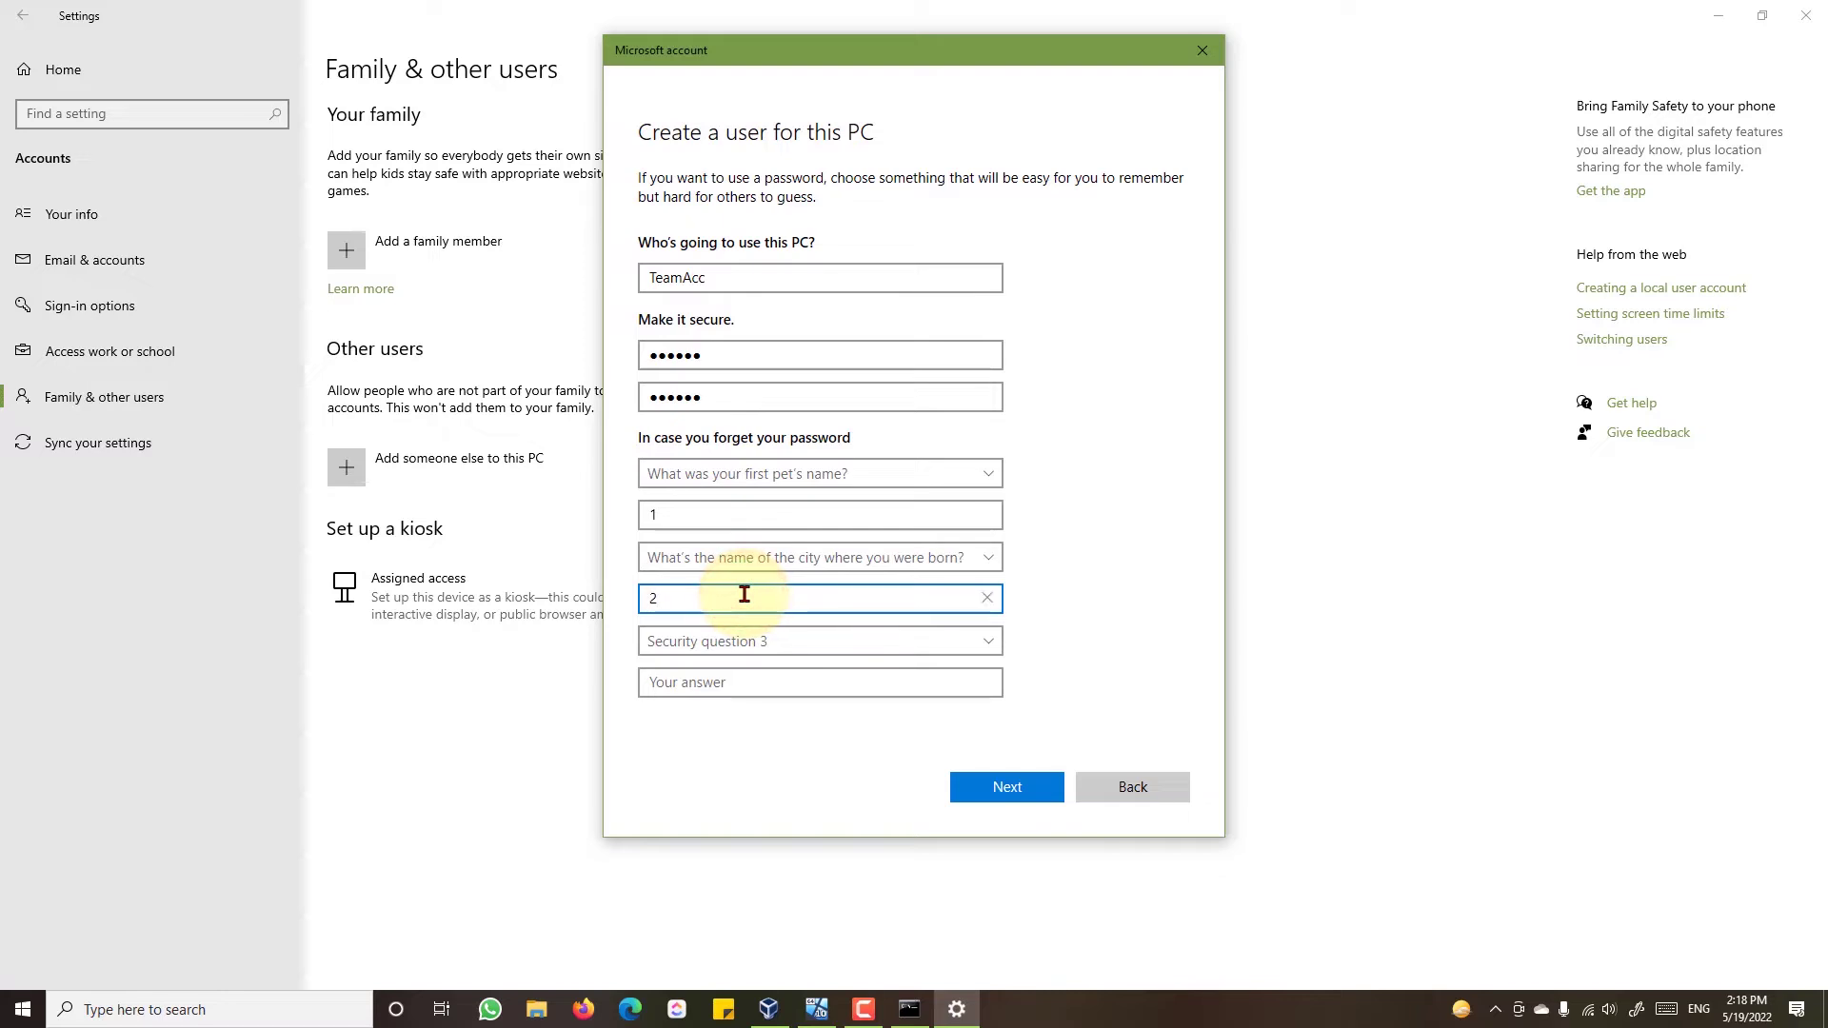
# - Answer the childhood nickname question, create the TeamAcc account, and minimize Settings
pyautogui.click(737, 642)
pyautogui.click(733, 701)
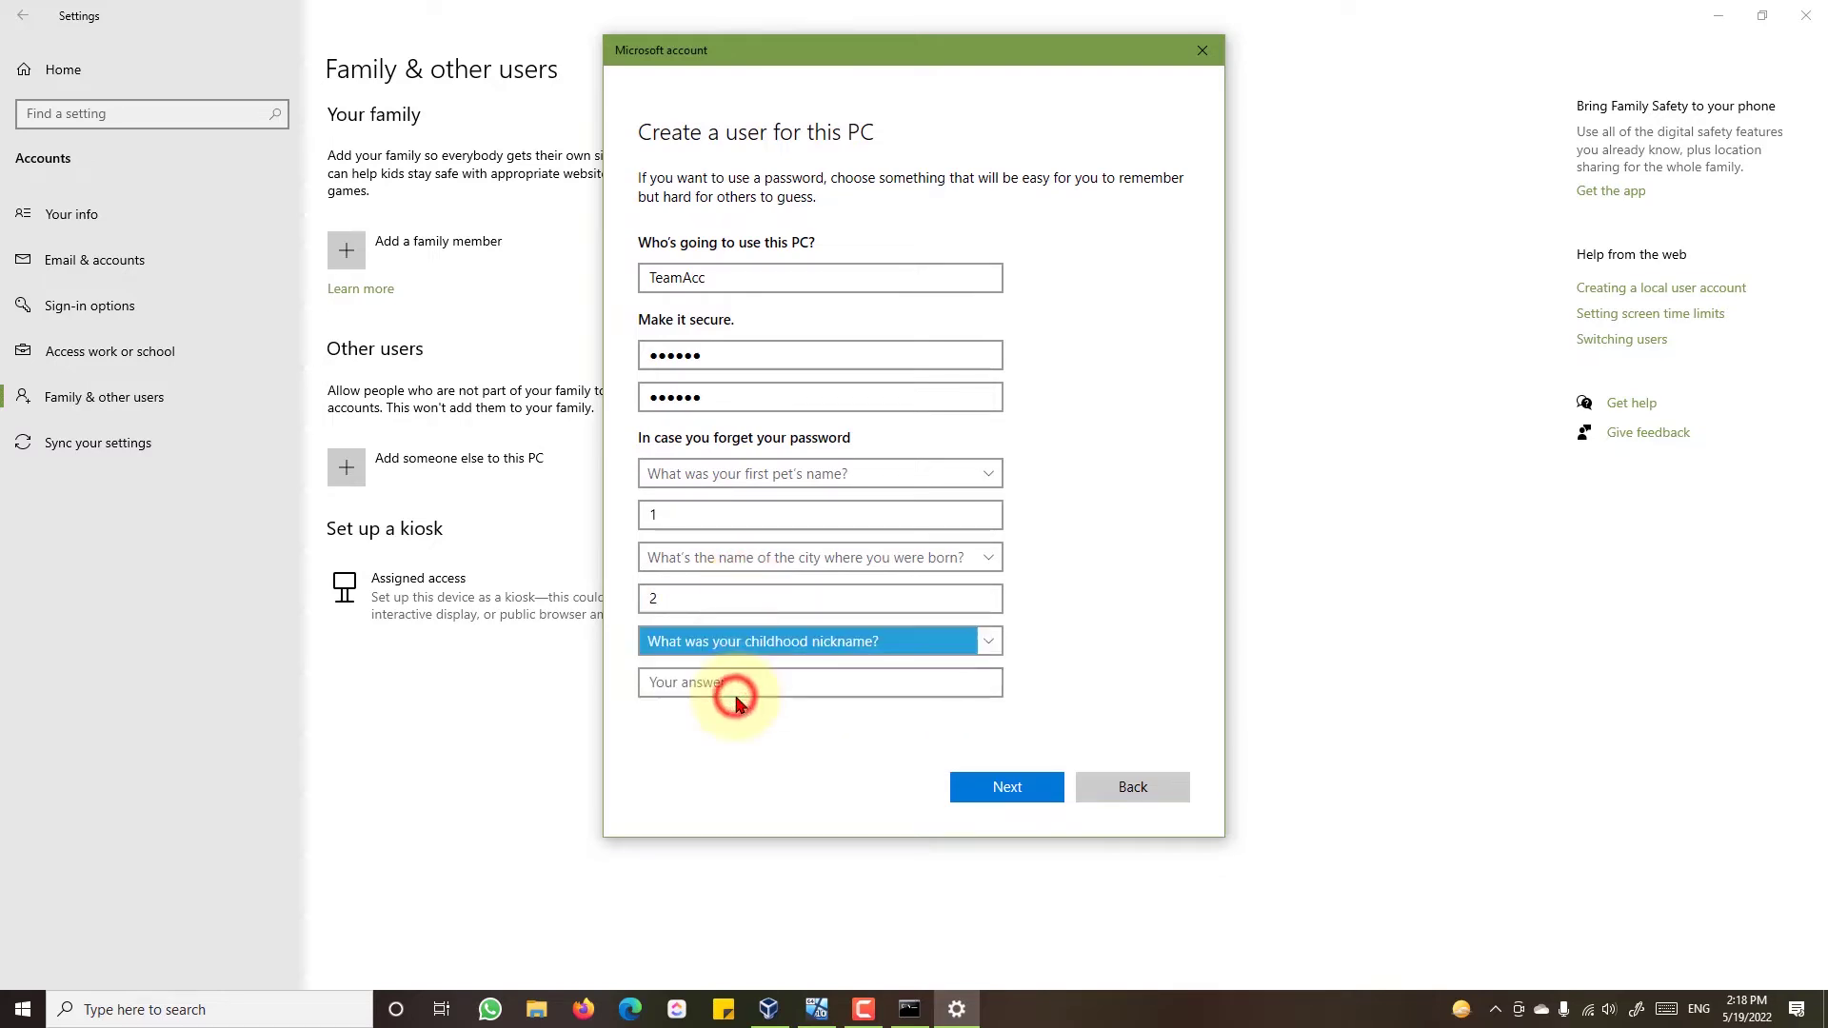
pyautogui.click(738, 693)
pyautogui.write('3')
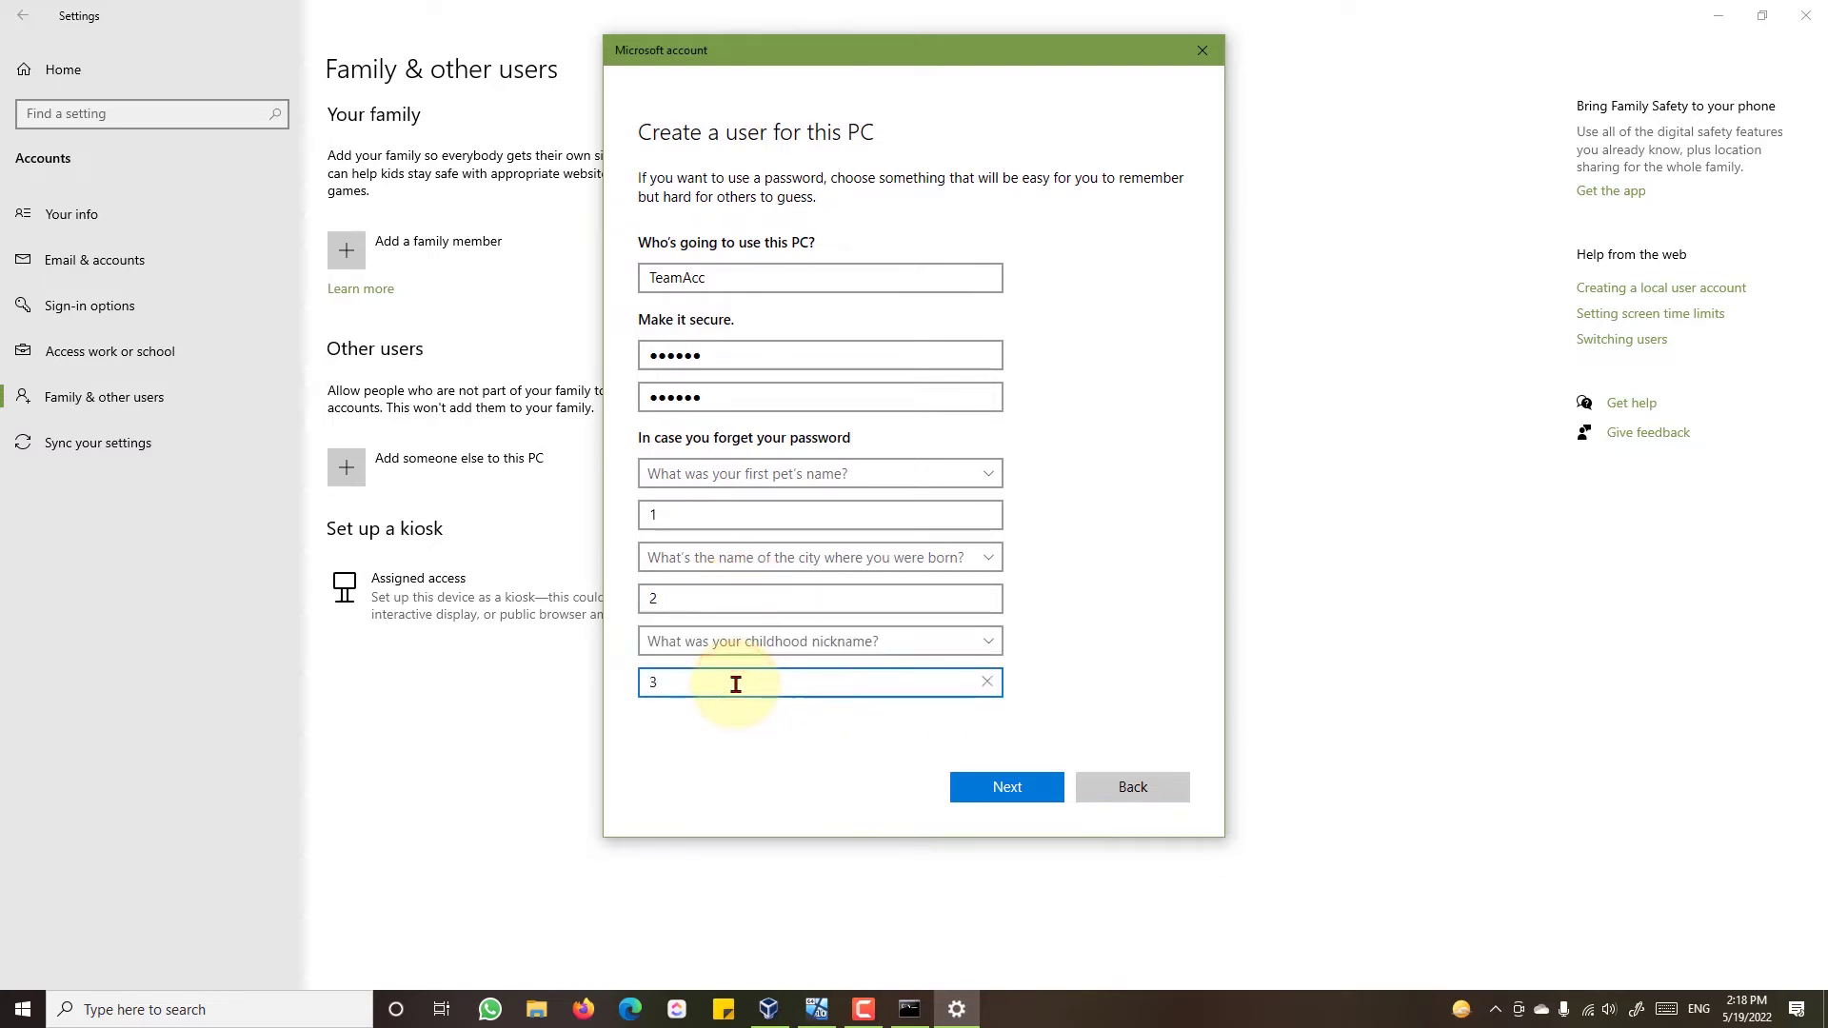
pyautogui.click(998, 790)
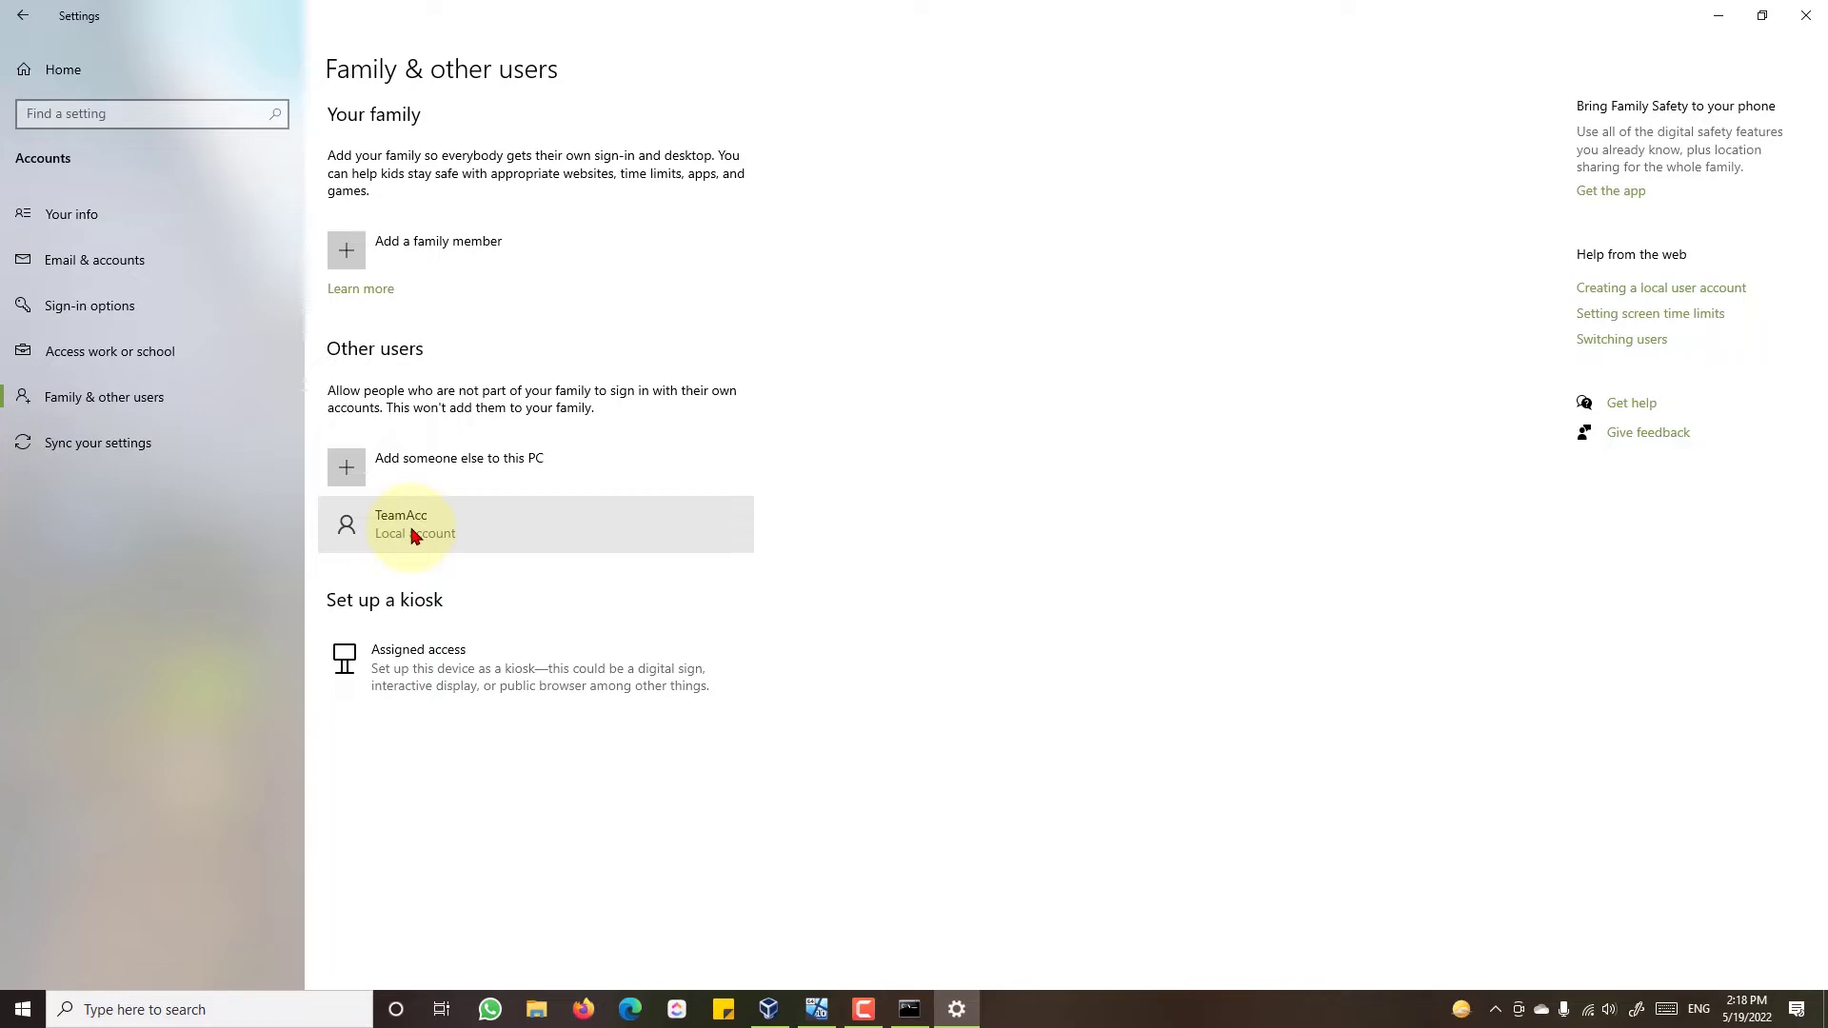
pyautogui.click(1719, 20)
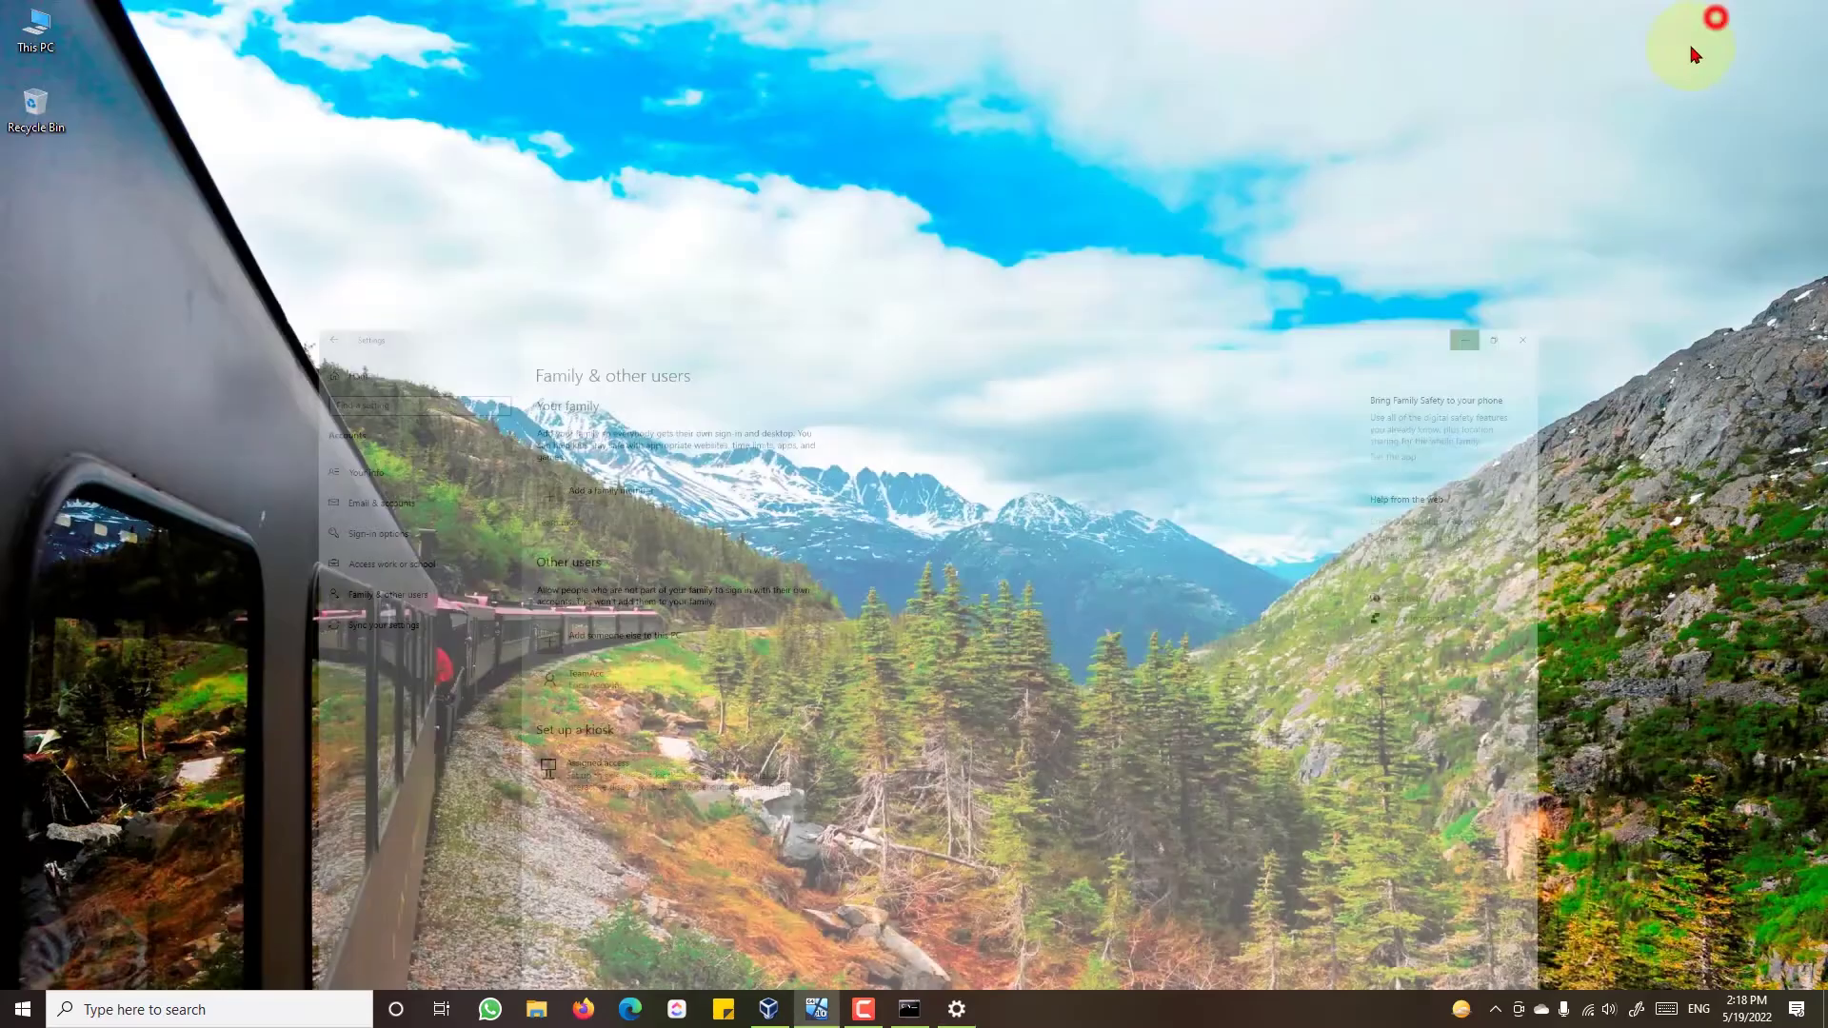
# - Go to Network in File Explorer, acknowledge the discovery-off warning, and open Network and Sharing Center
pyautogui.click(536, 1009)
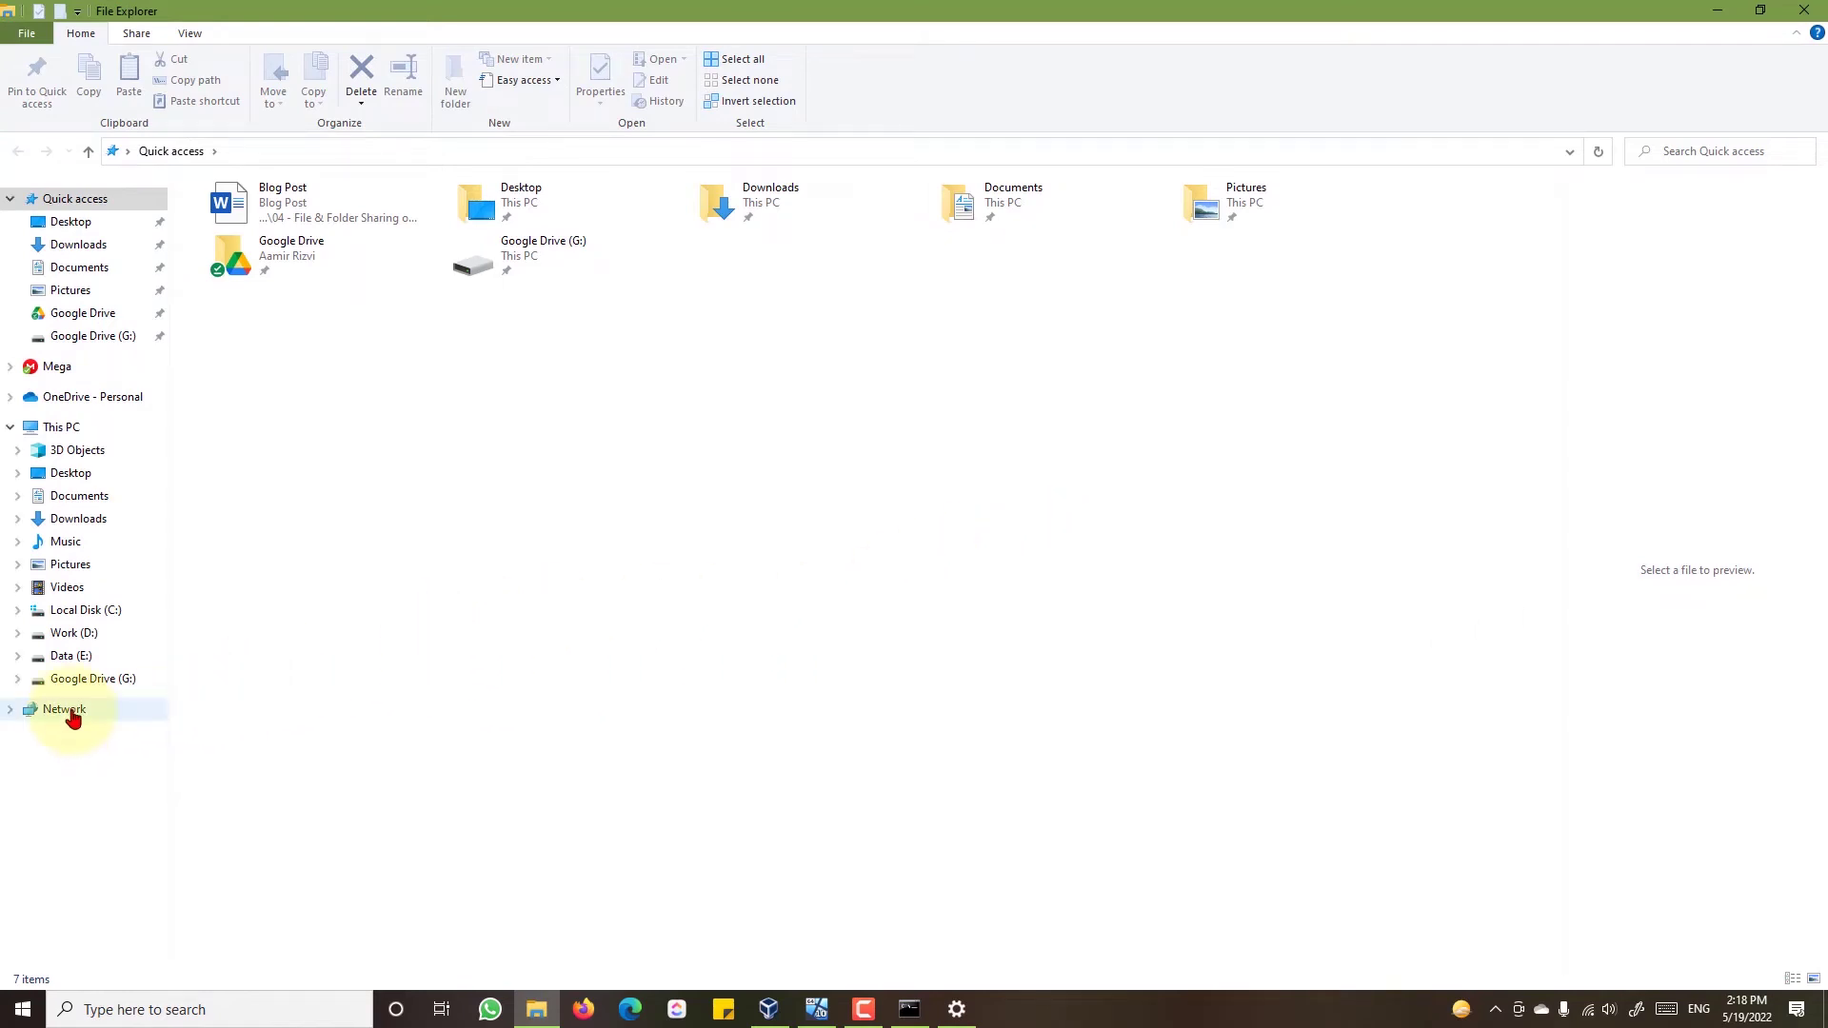
pyautogui.click(72, 713)
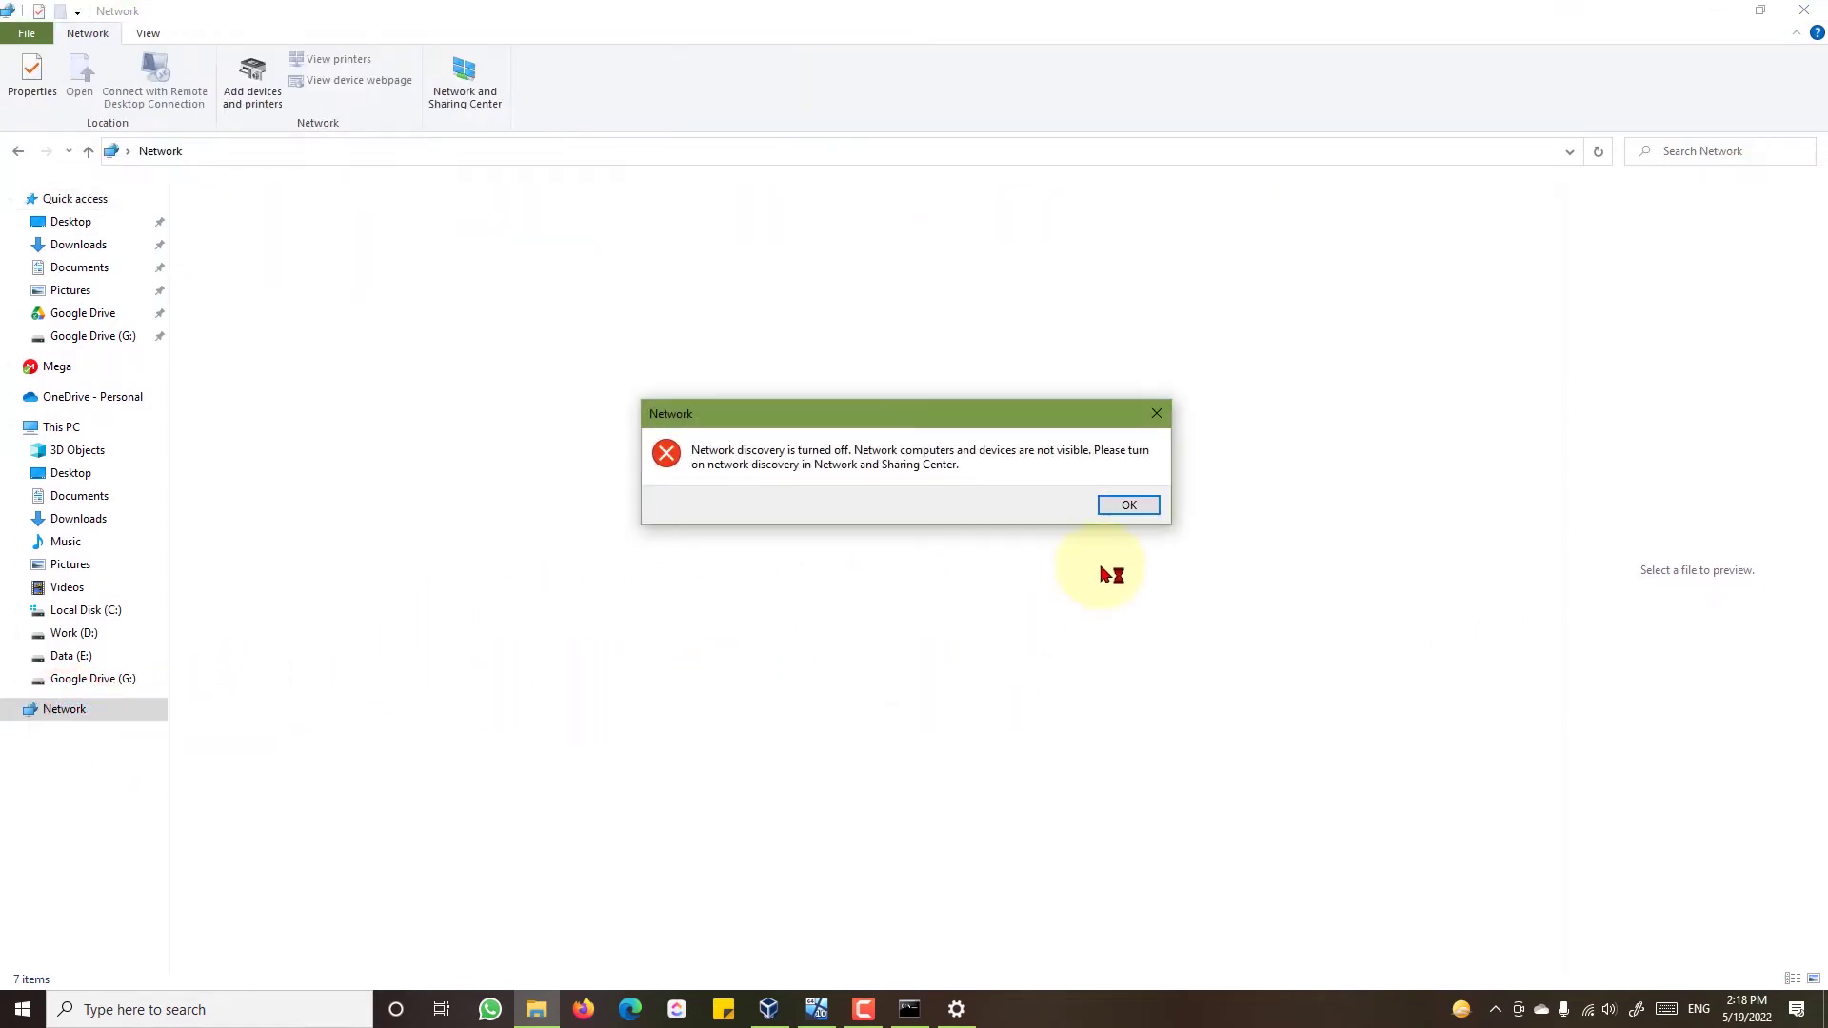
pyautogui.click(1126, 505)
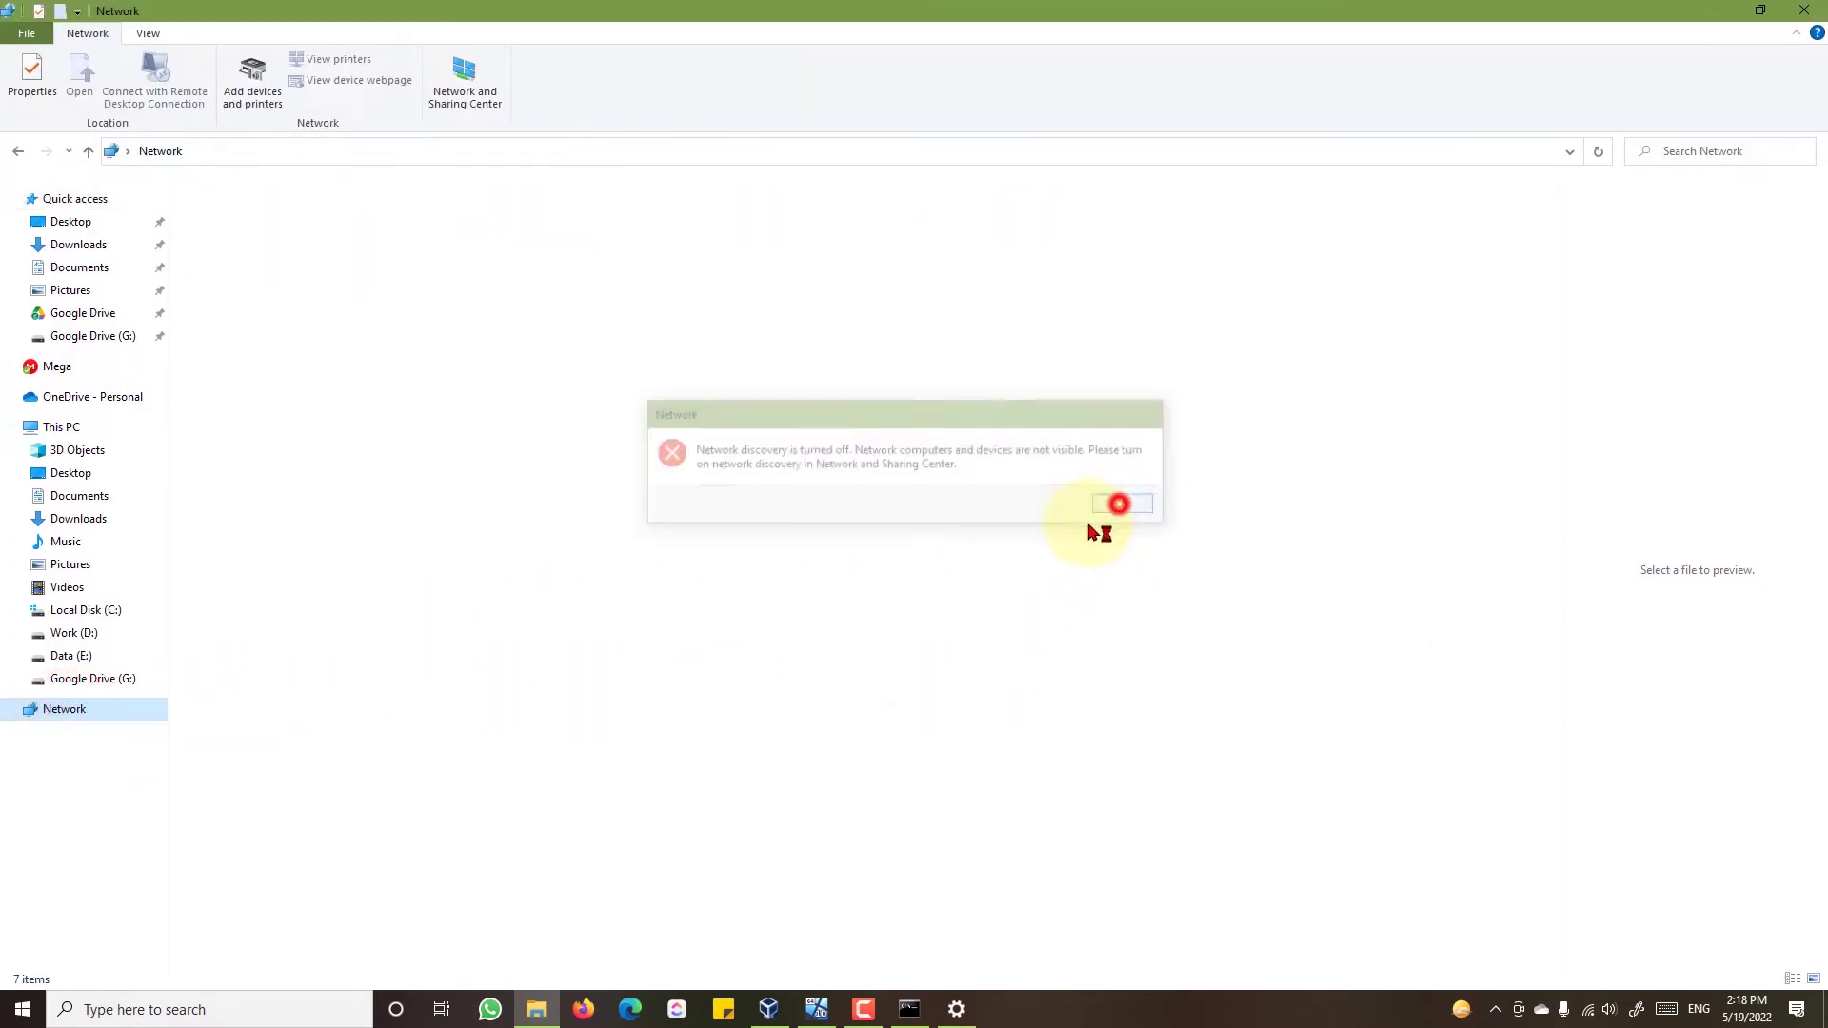
pyautogui.click(42, 87)
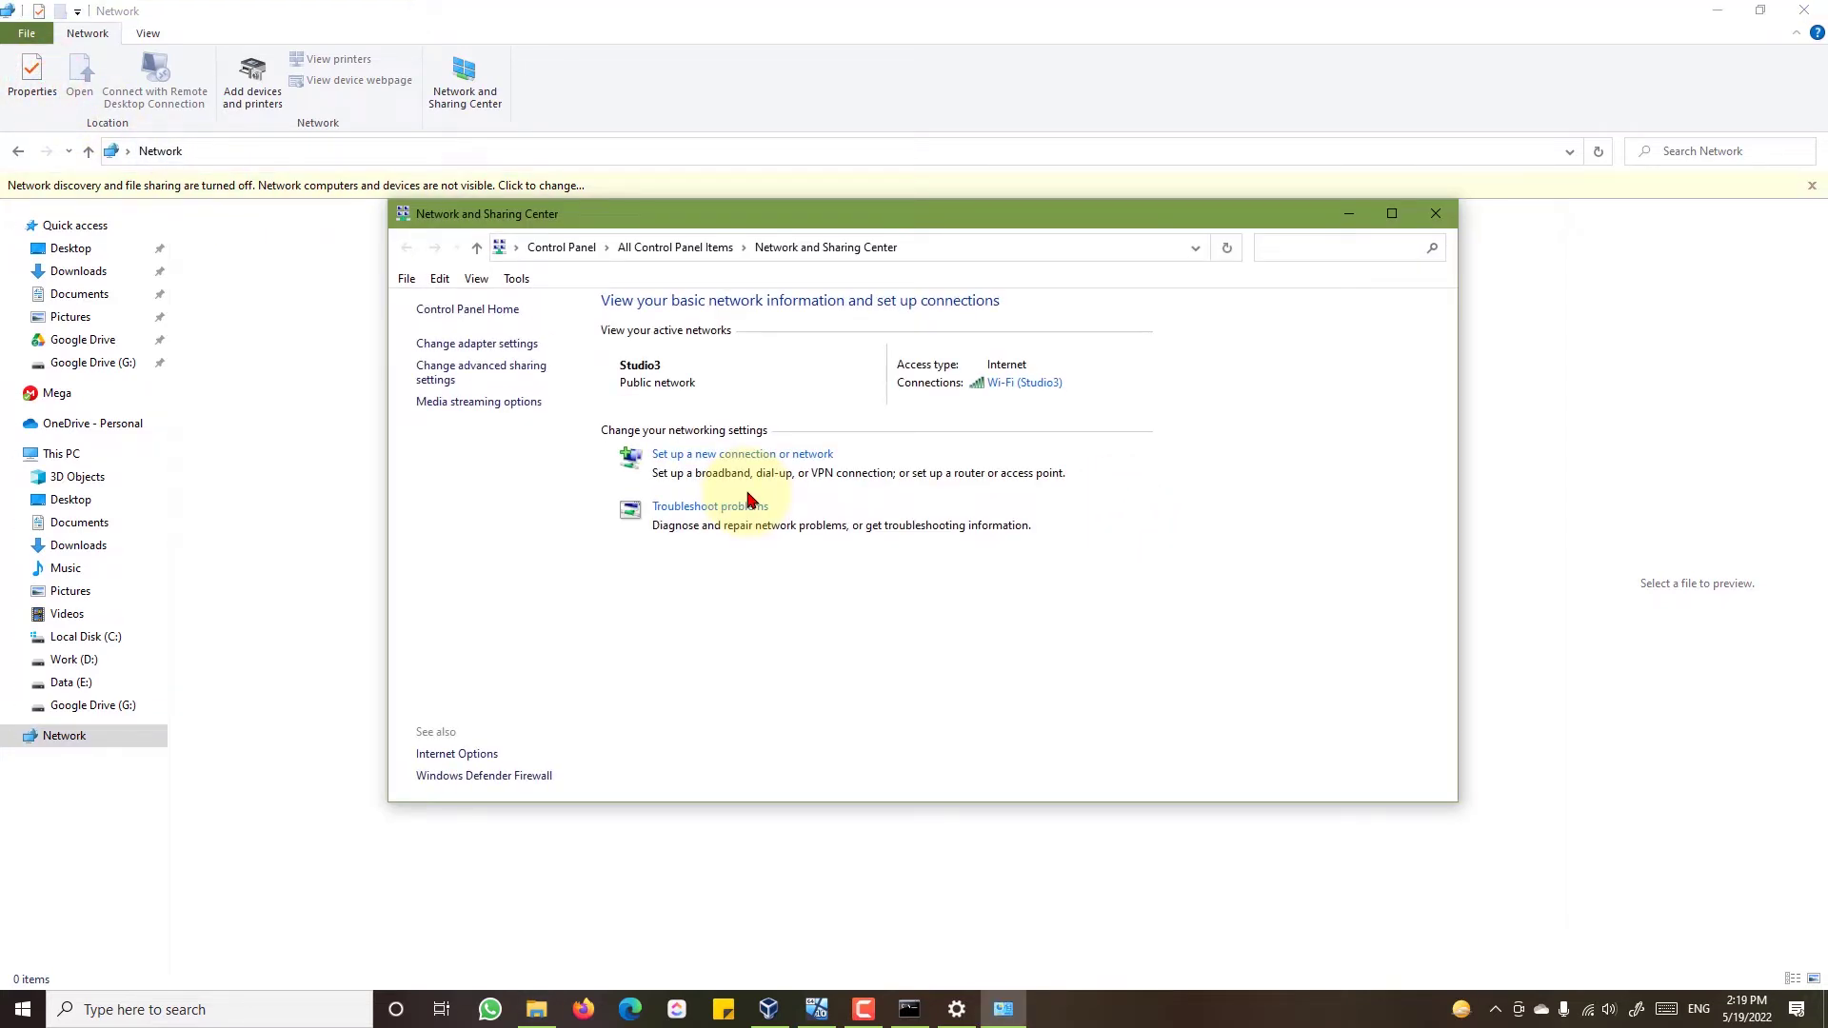
# - In maximized advanced sharing settings, turn on network discovery and file and printer sharing for Private
pyautogui.click(476, 376)
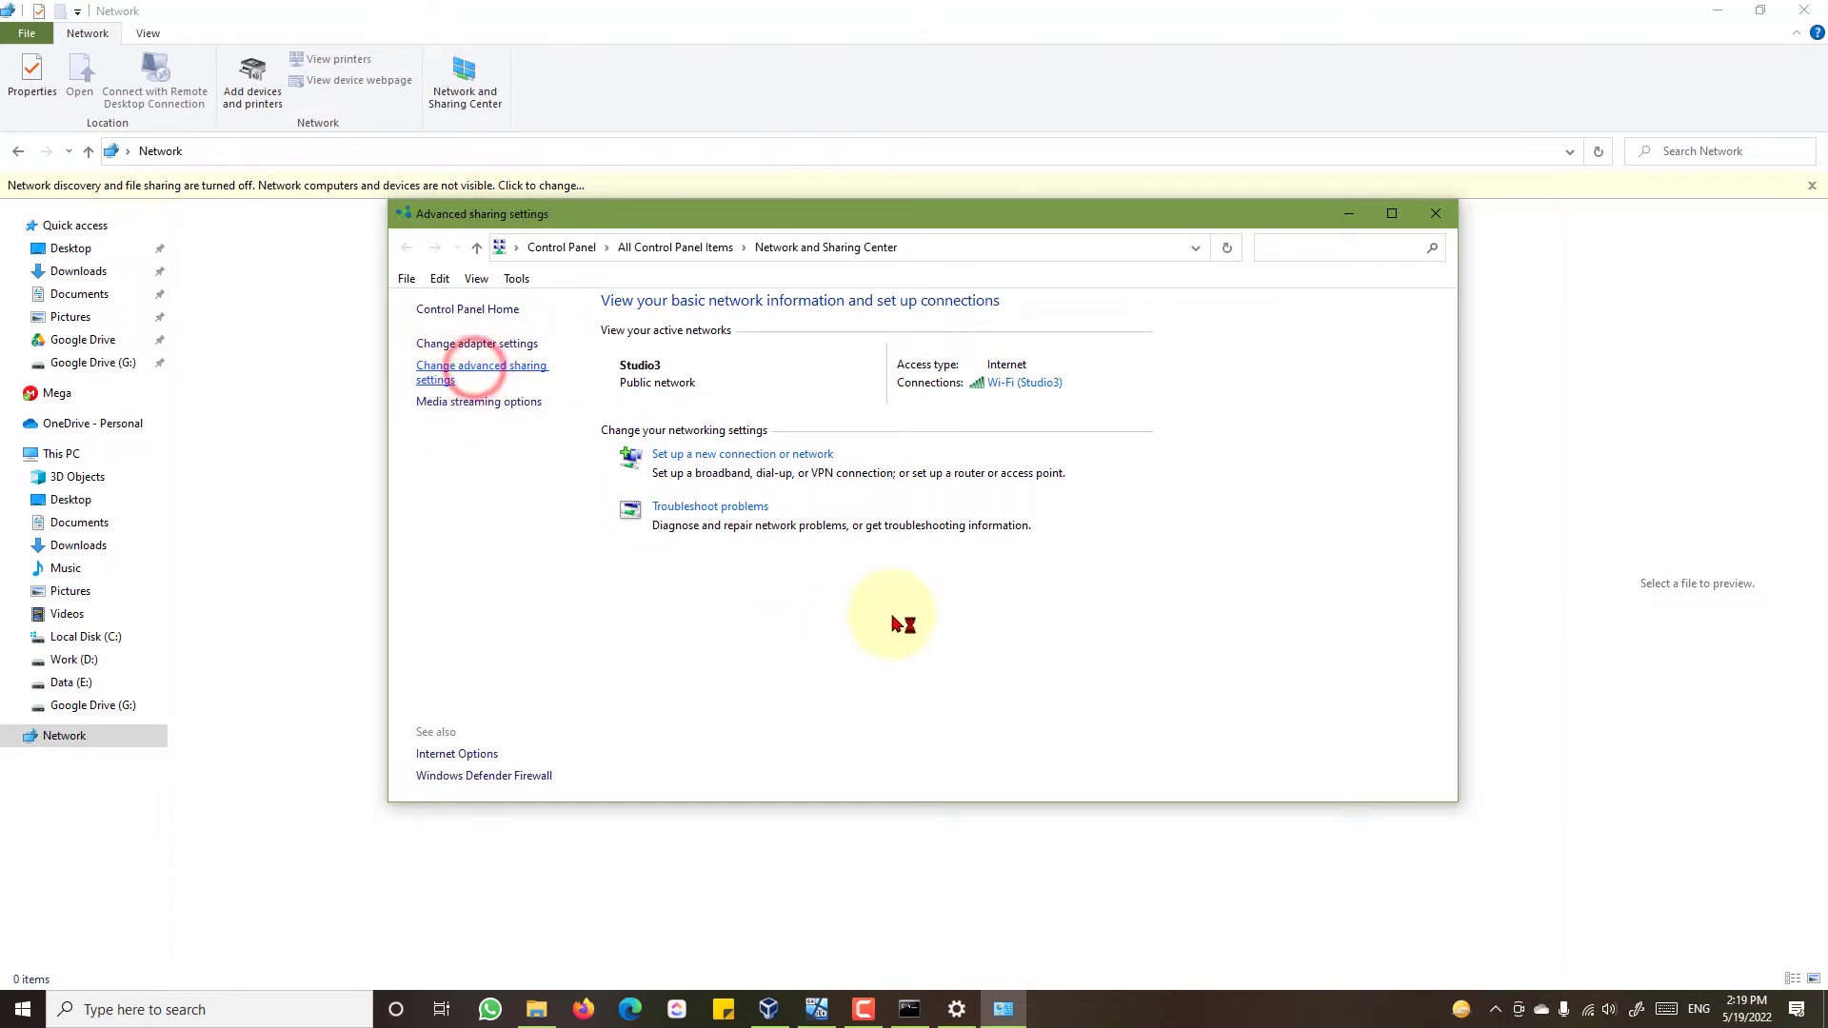
pyautogui.moveTo(952, 214); pyautogui.dragTo(980, 11)
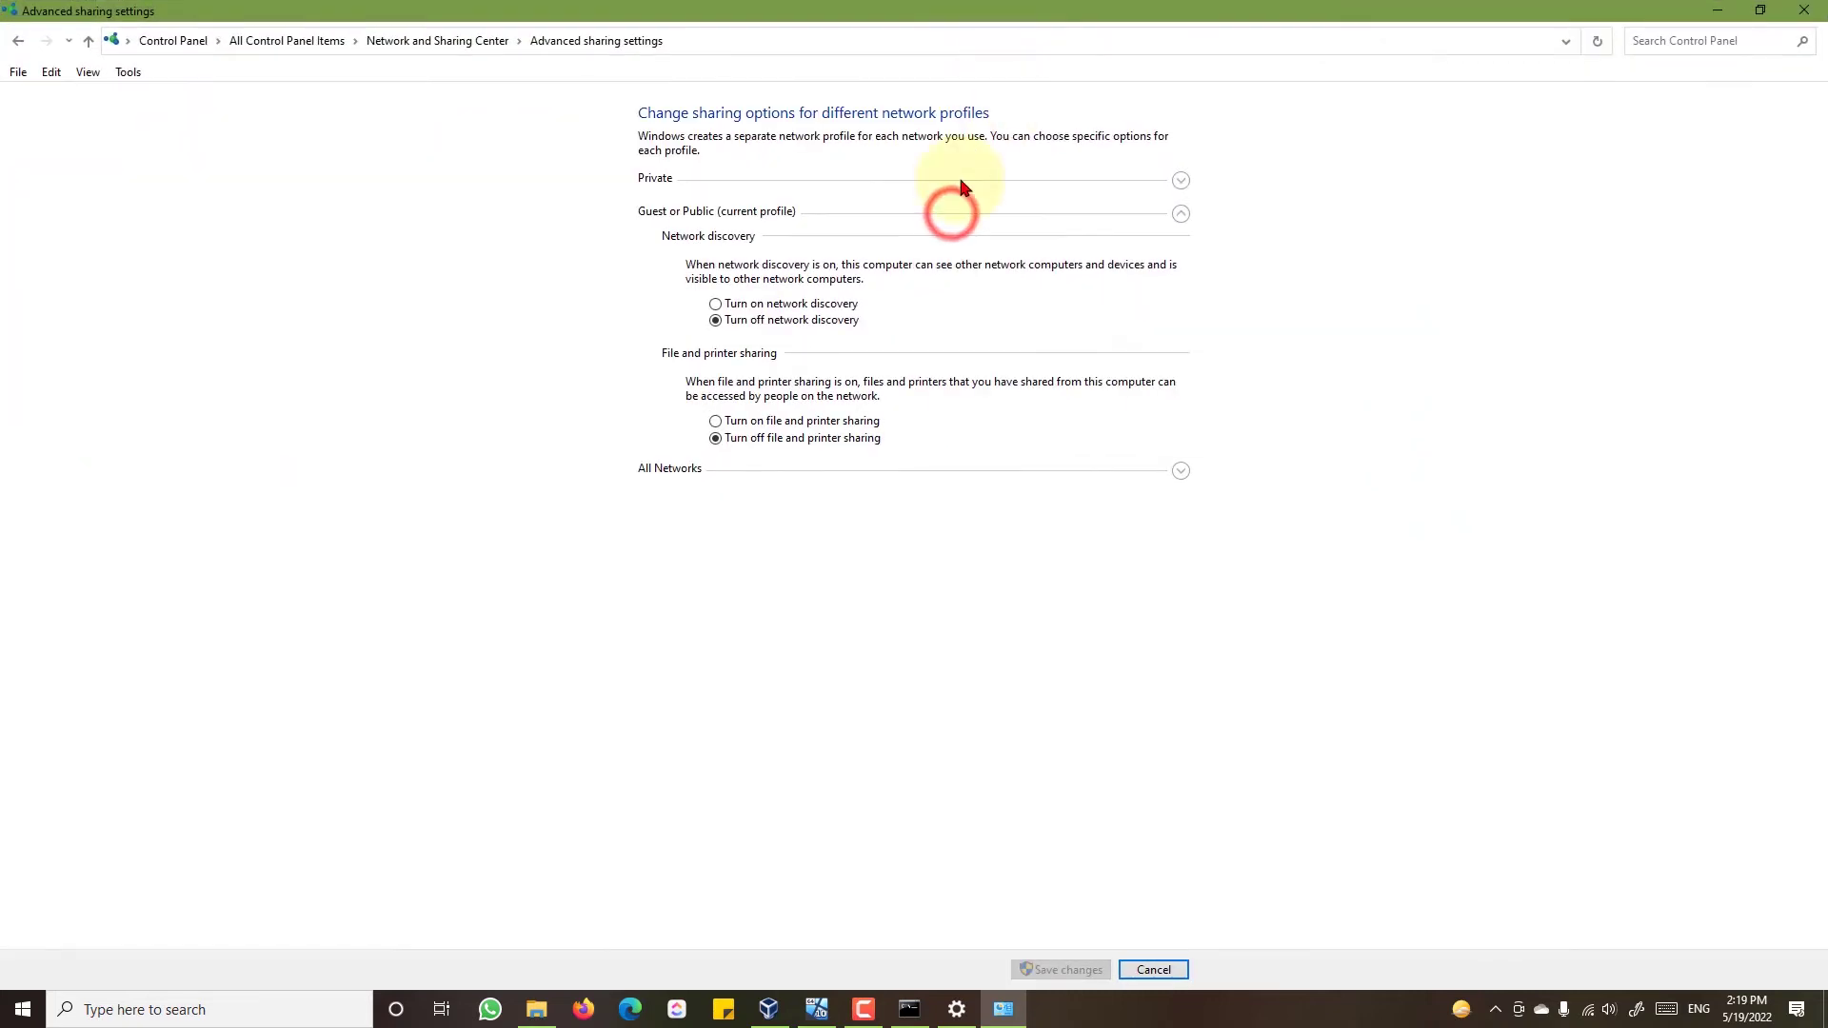
pyautogui.click(655, 178)
pyautogui.click(717, 272)
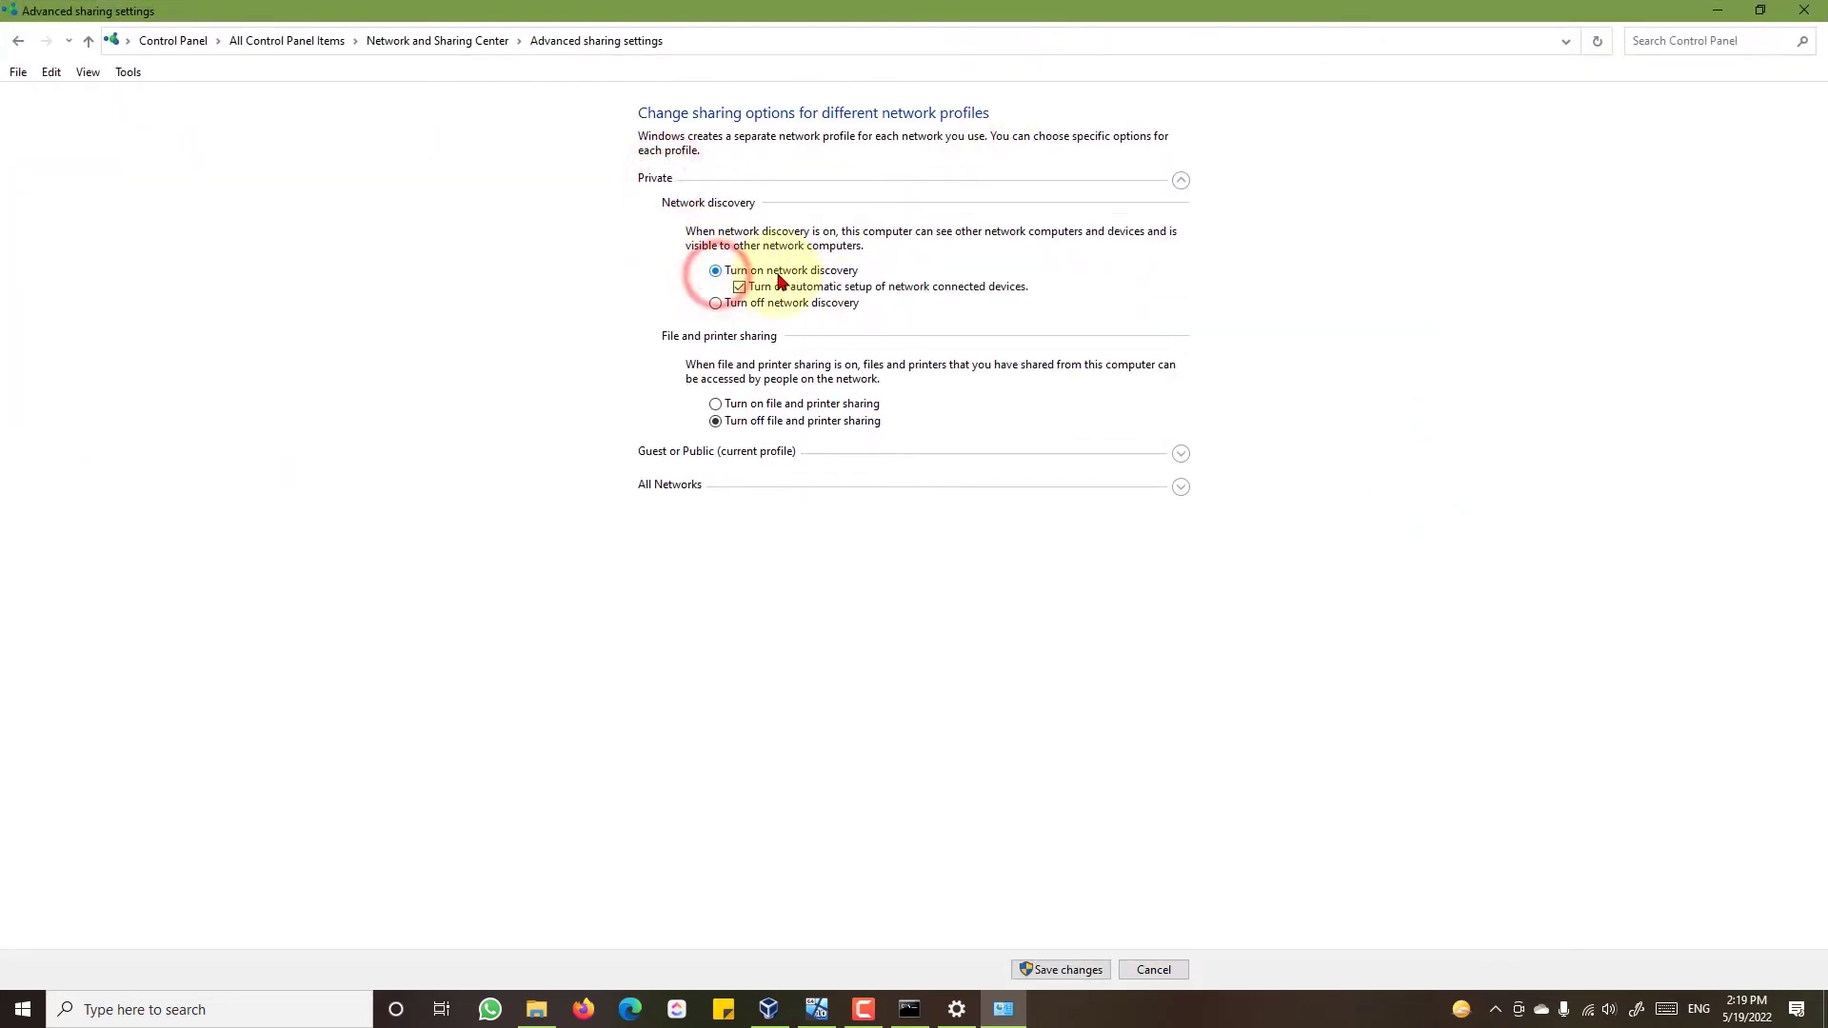
pyautogui.click(716, 405)
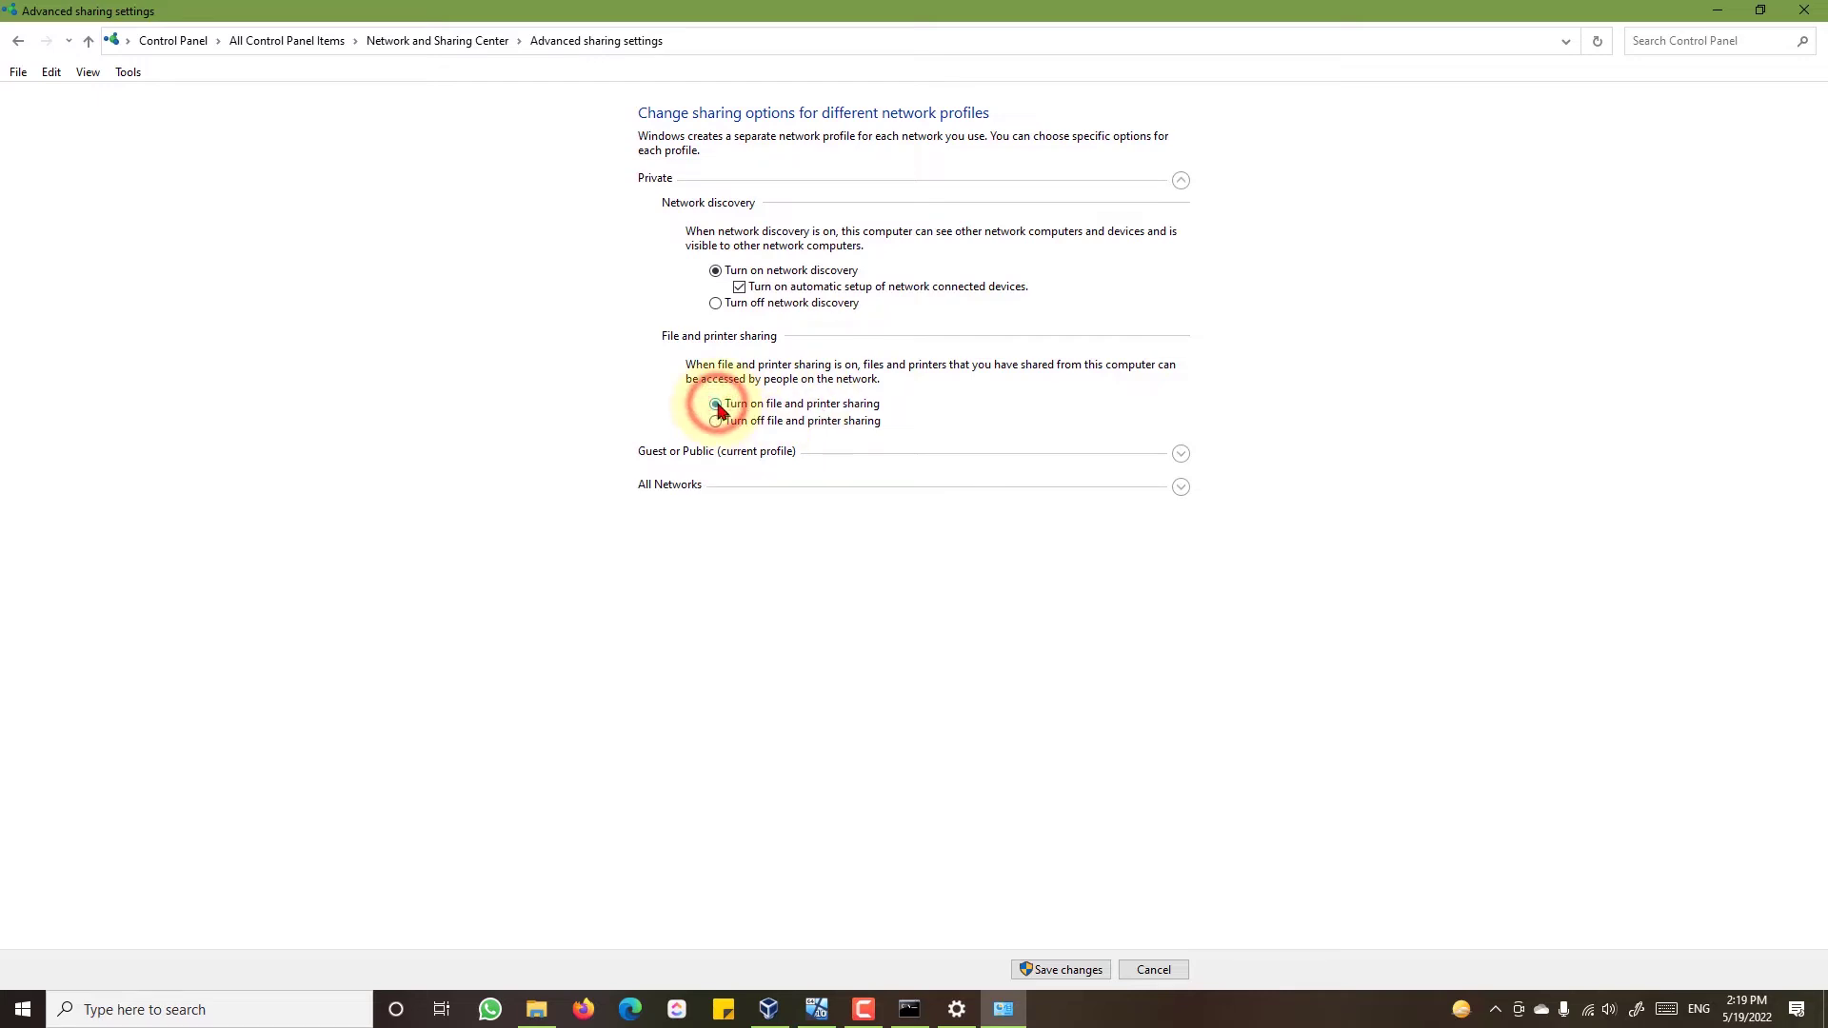
# - Enable Guest or Public discovery and file sharing, Public folder and password protected sharing, then save
pyautogui.click(687, 453)
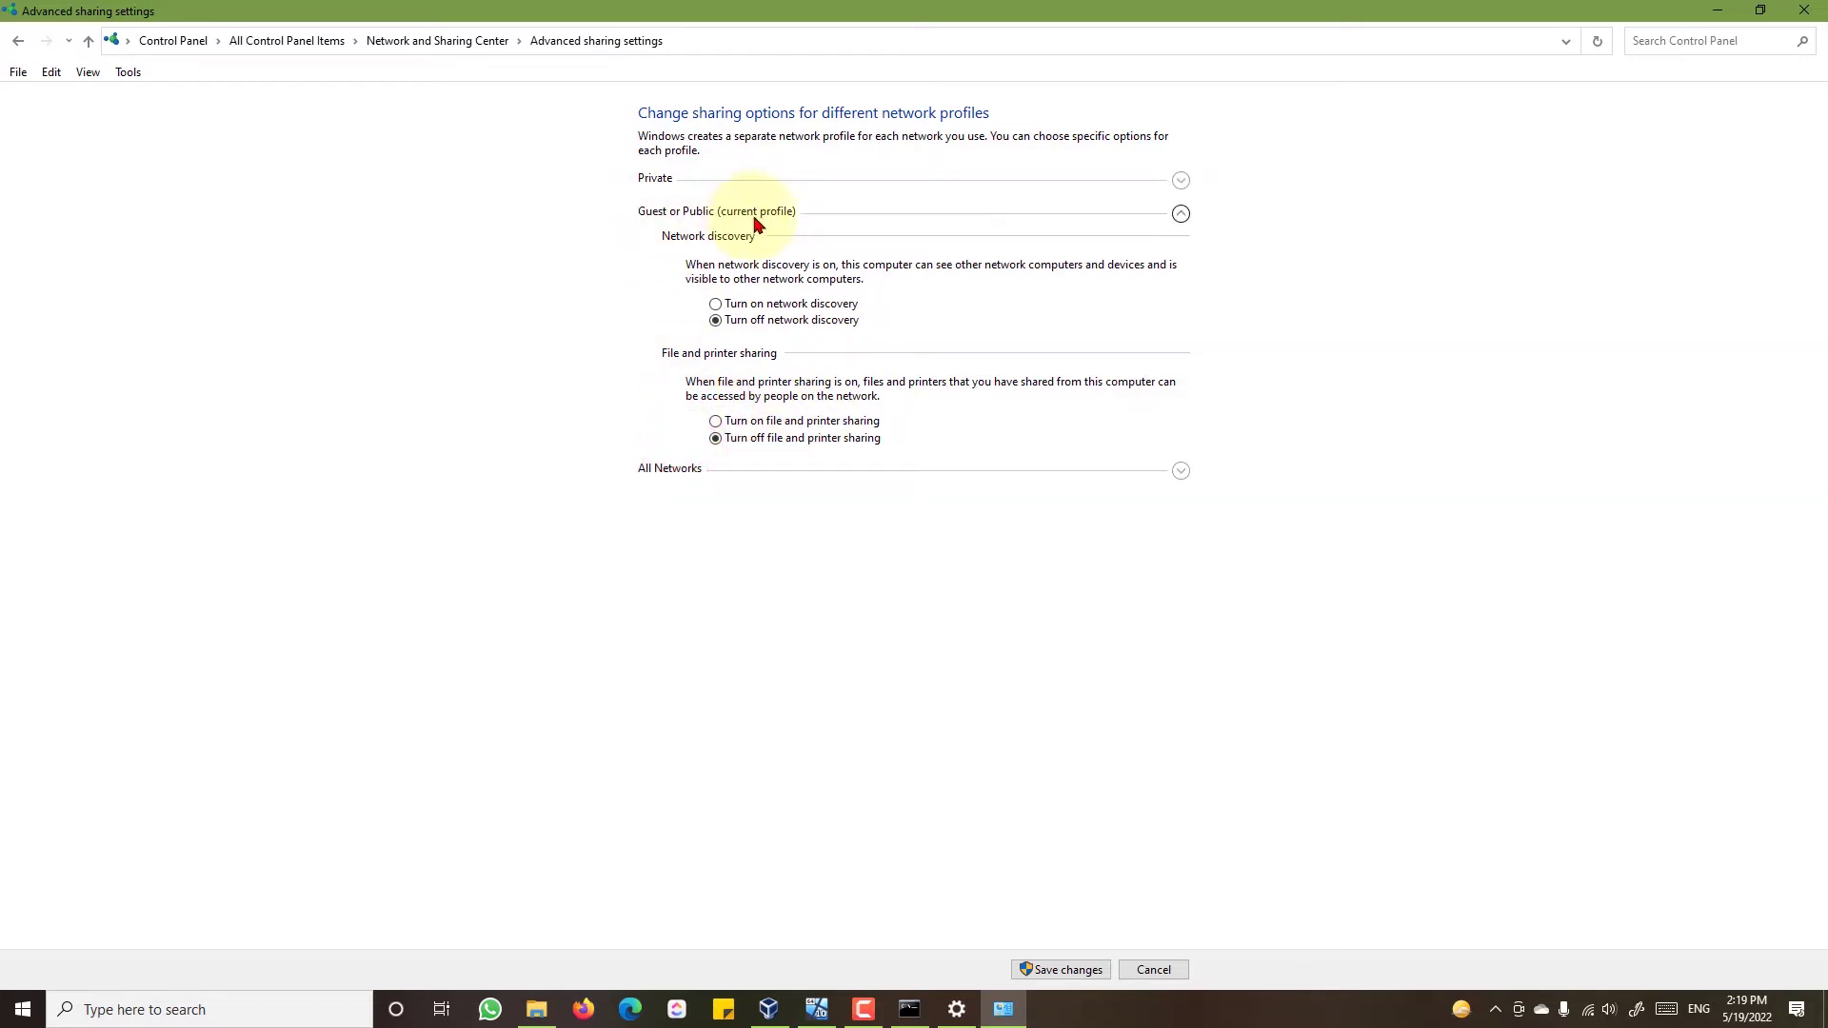
pyautogui.click(716, 305)
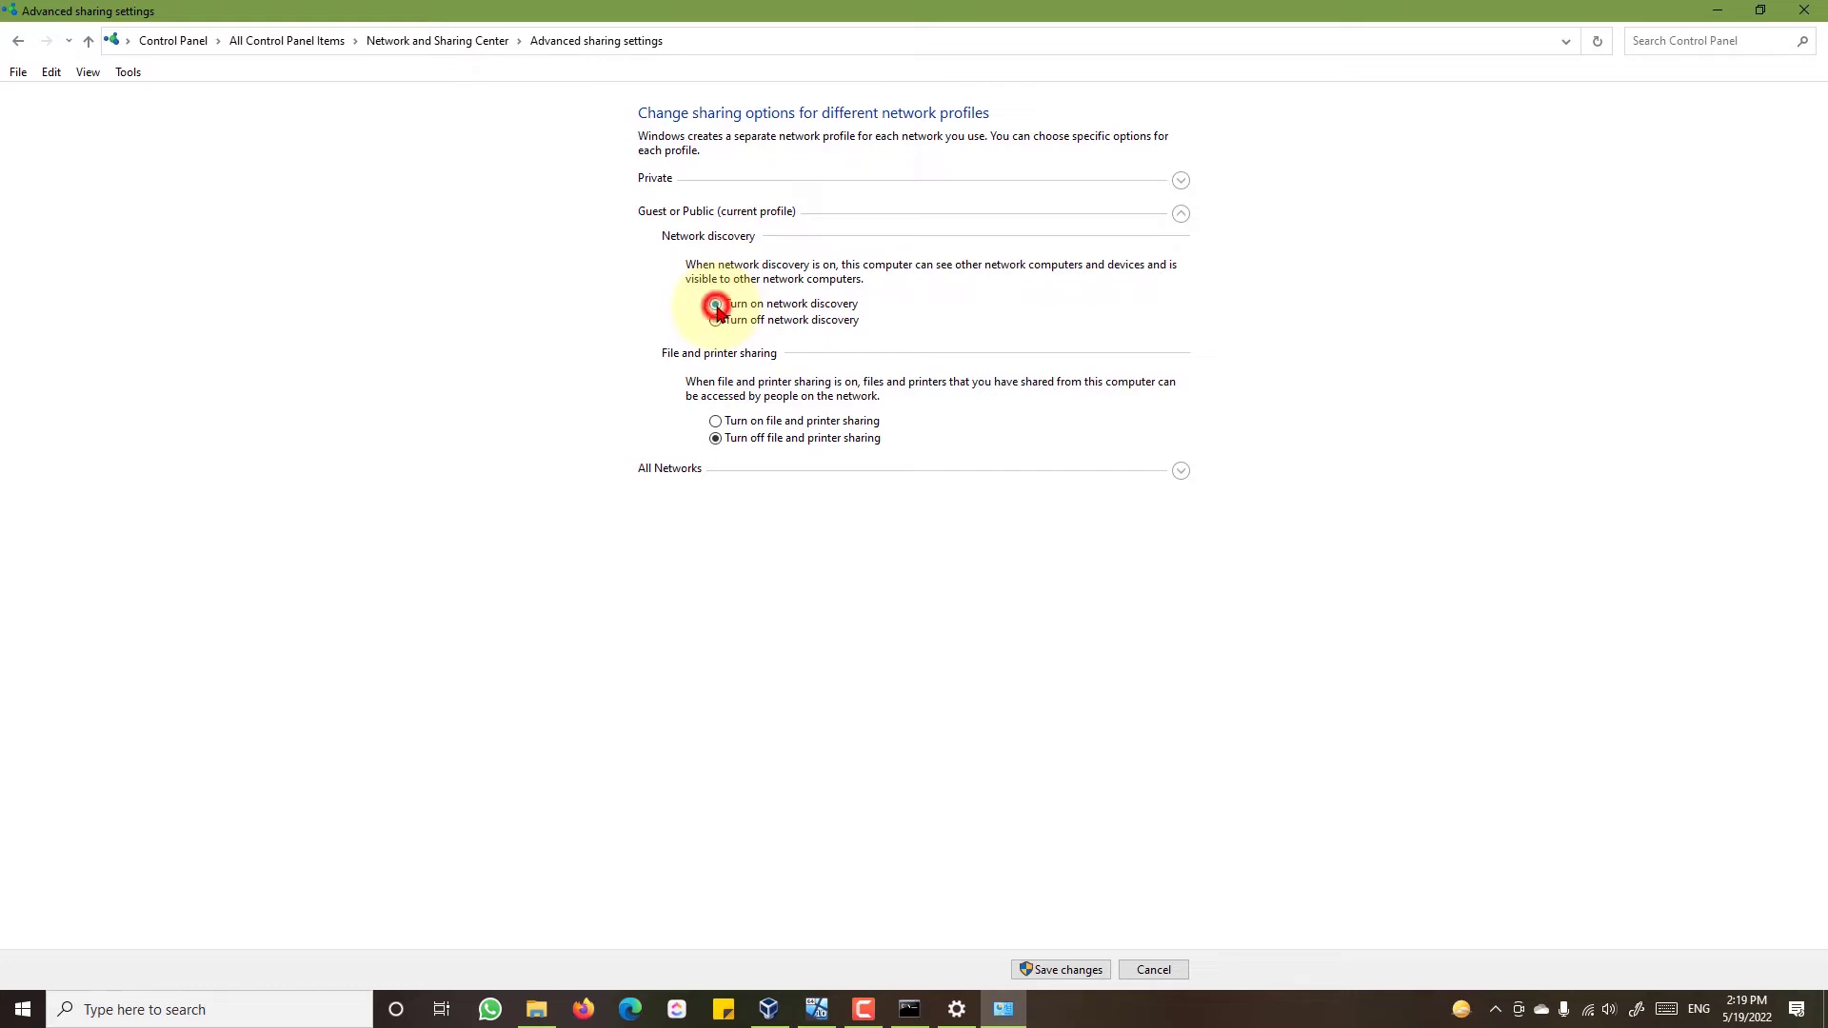
pyautogui.click(762, 422)
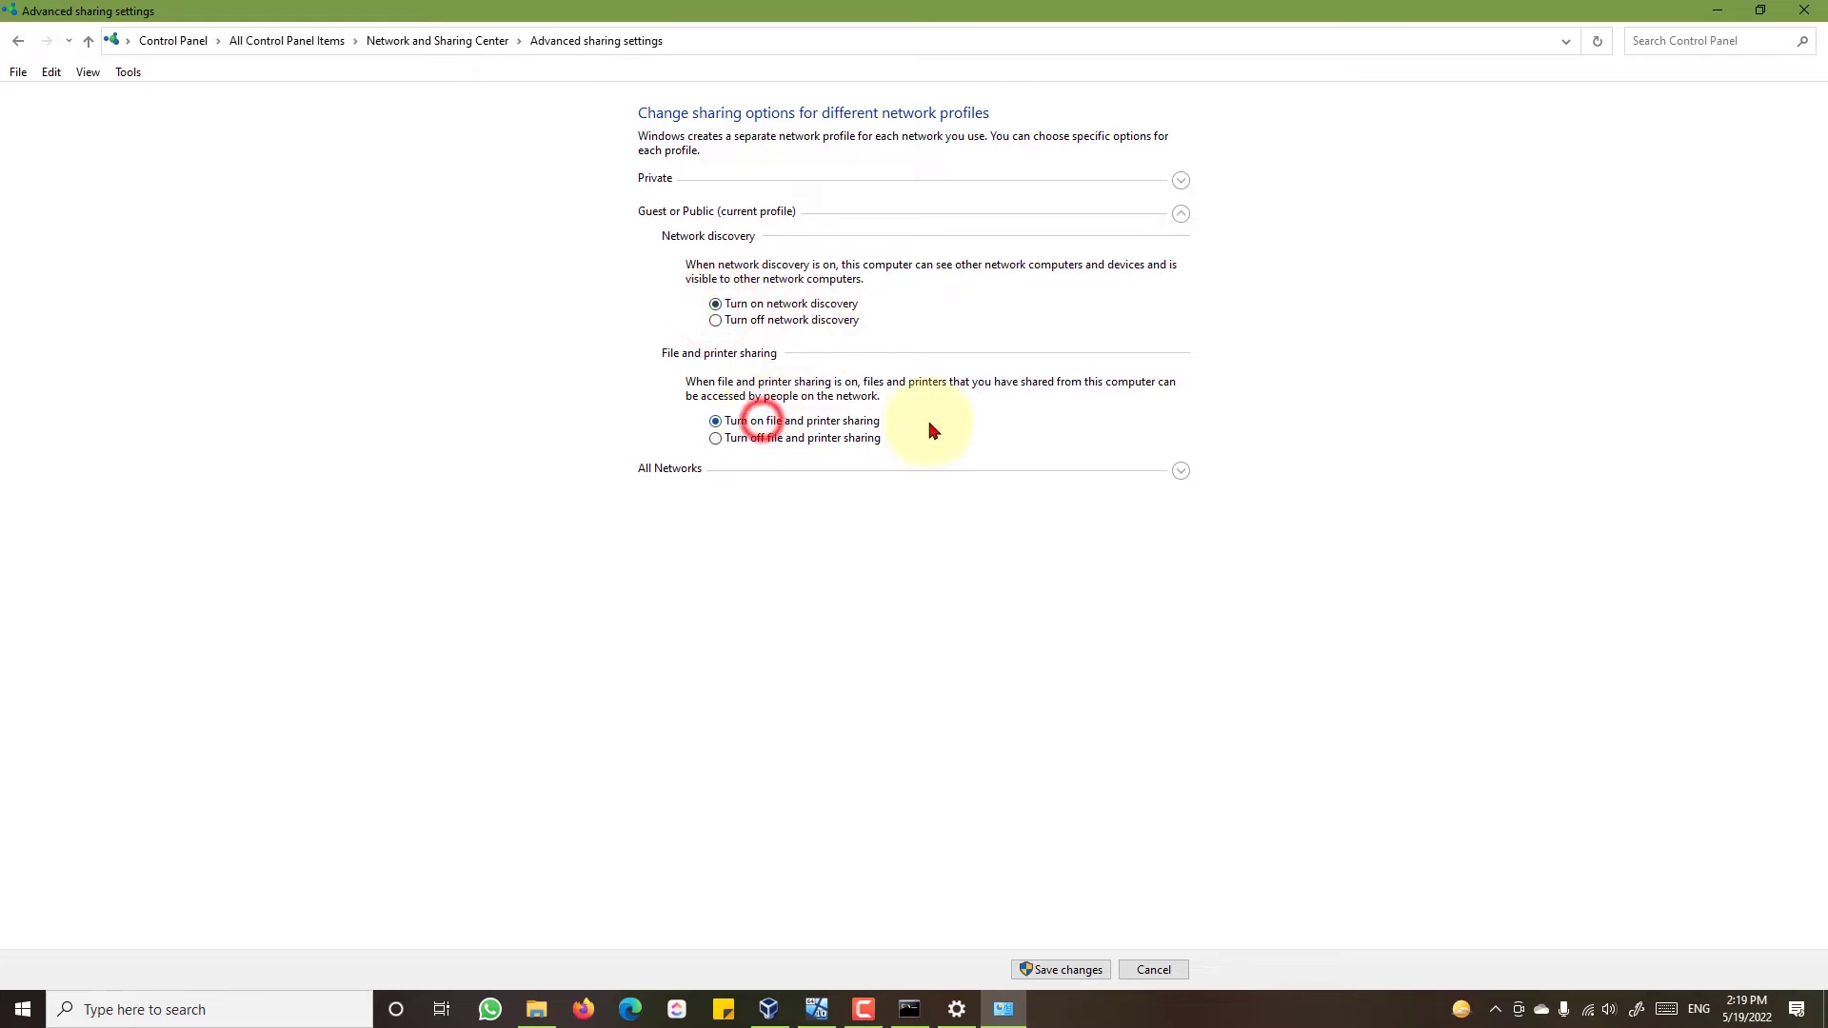
pyautogui.click(669, 470)
pyautogui.click(731, 338)
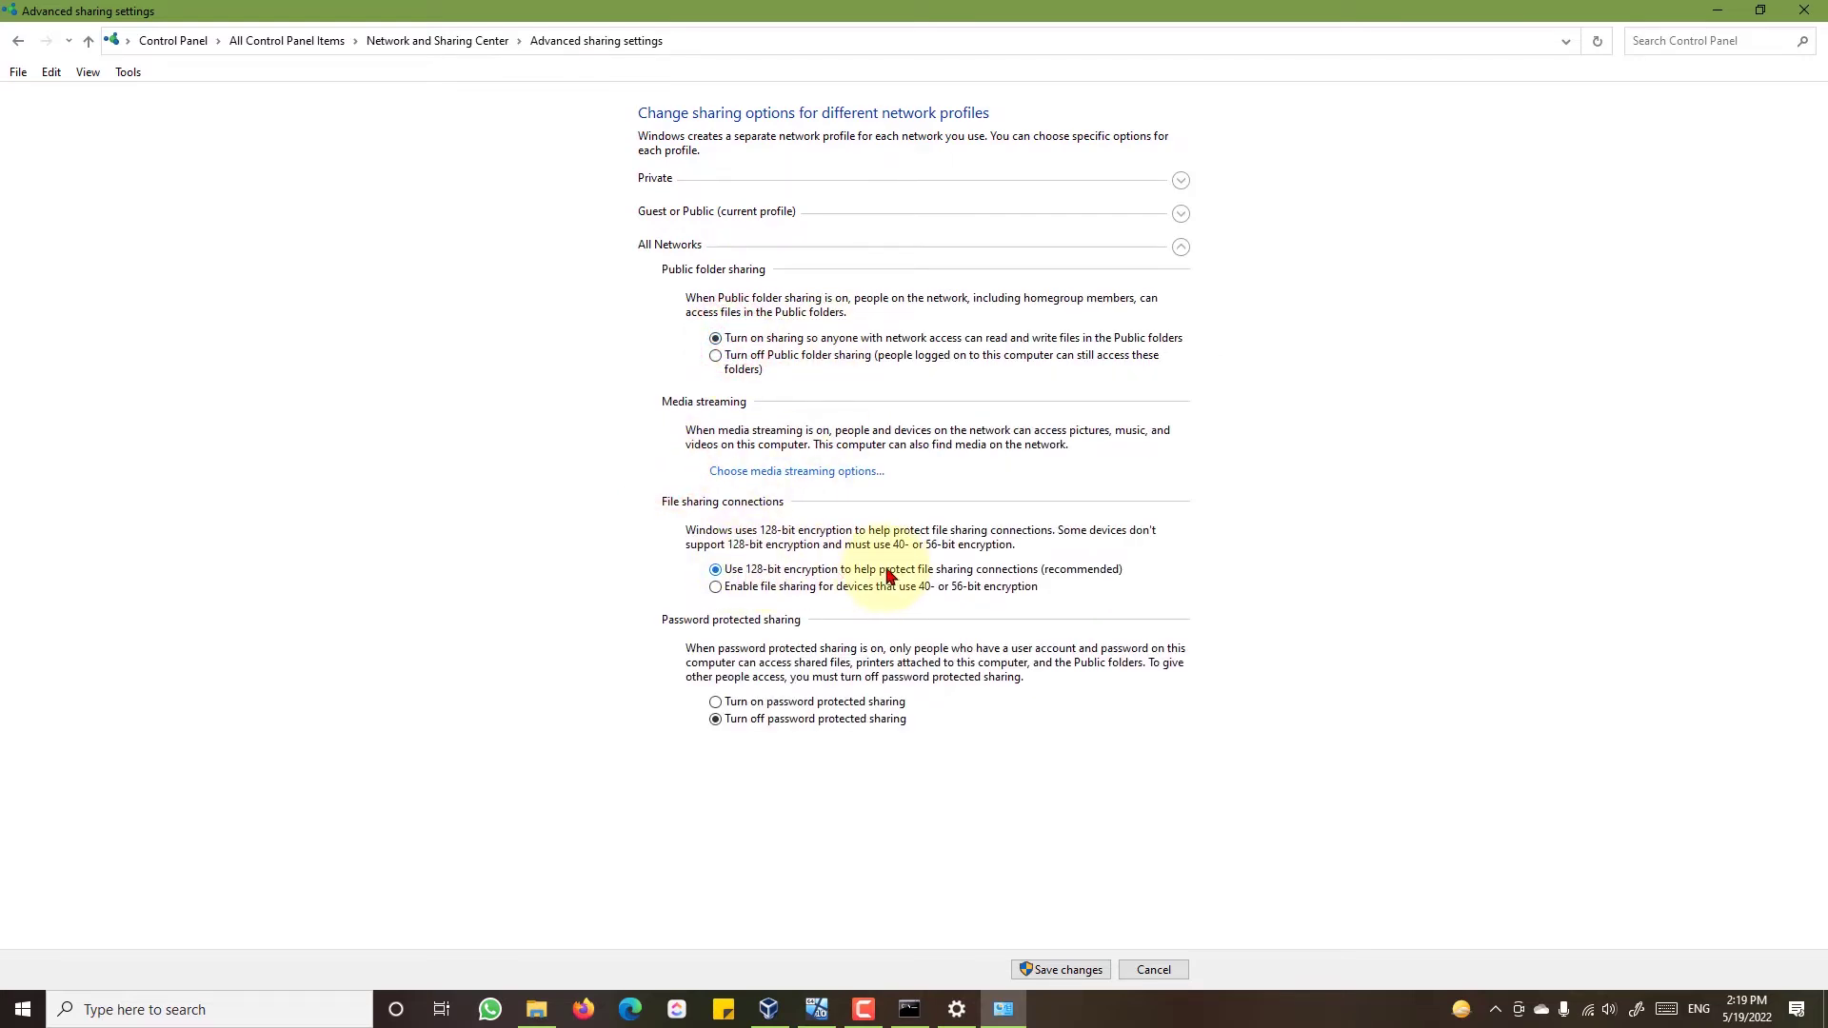
pyautogui.click(747, 705)
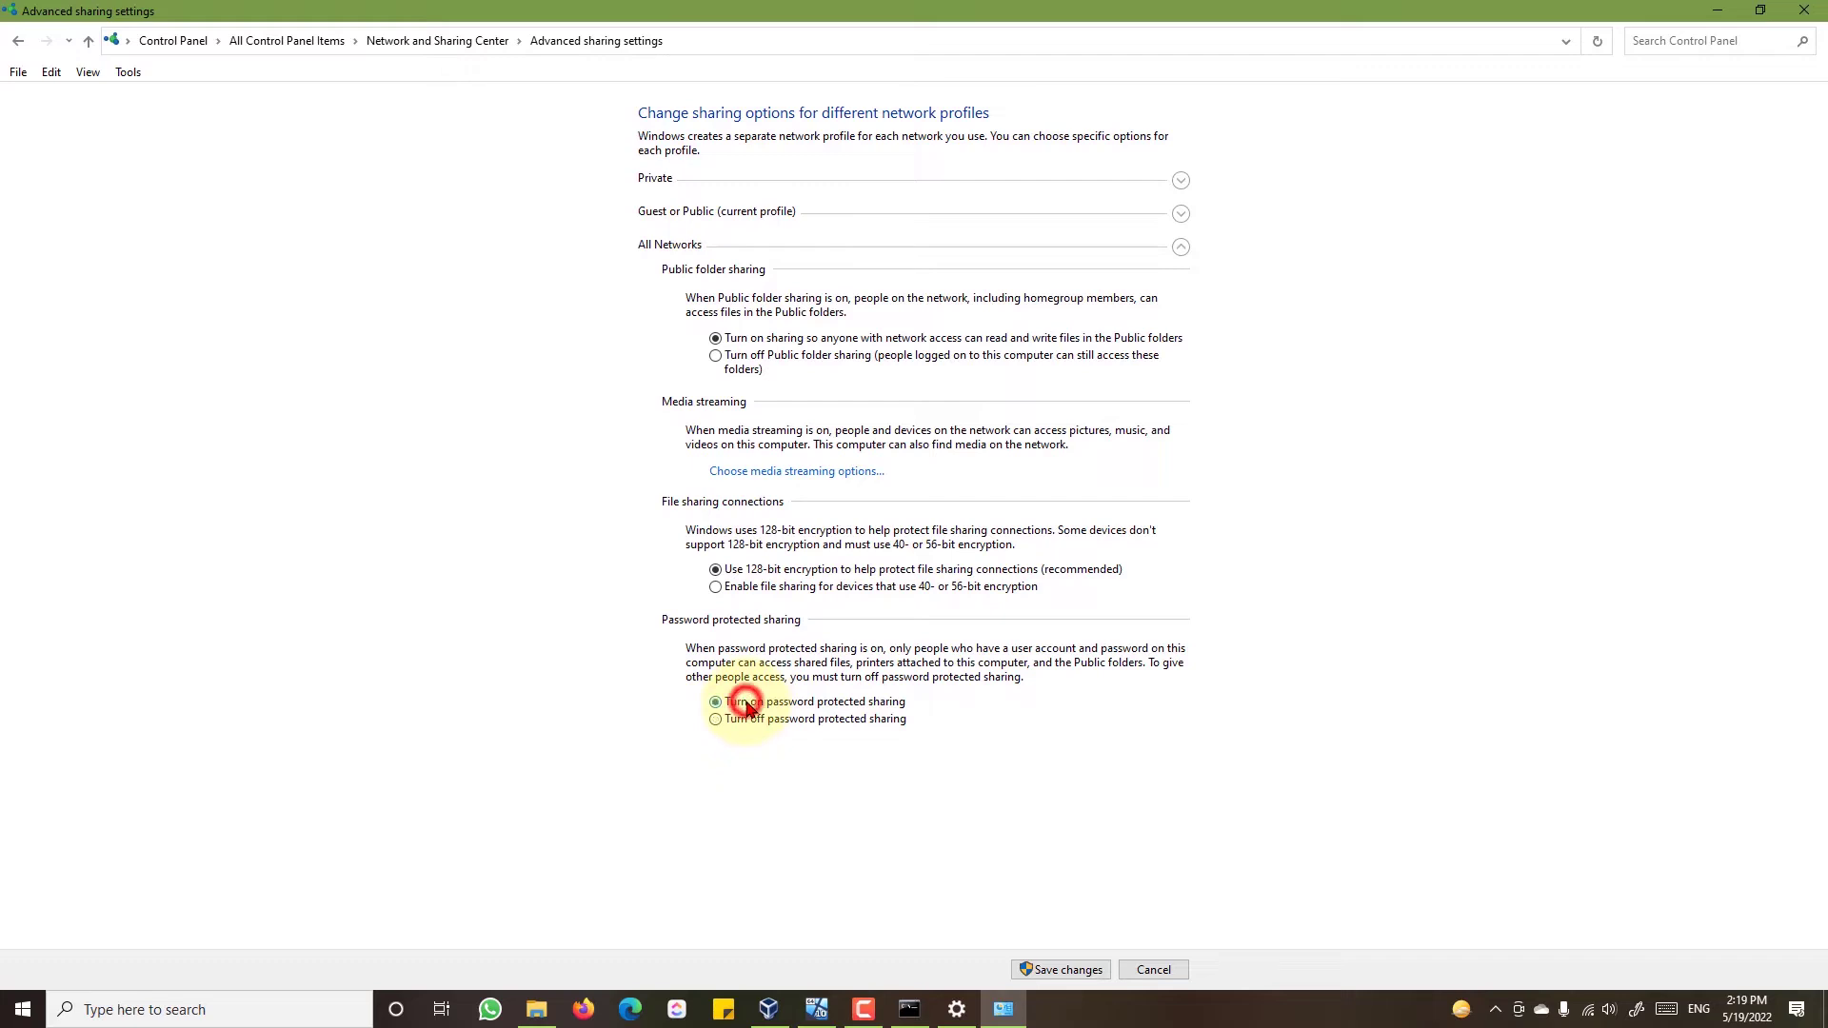
pyautogui.click(1068, 967)
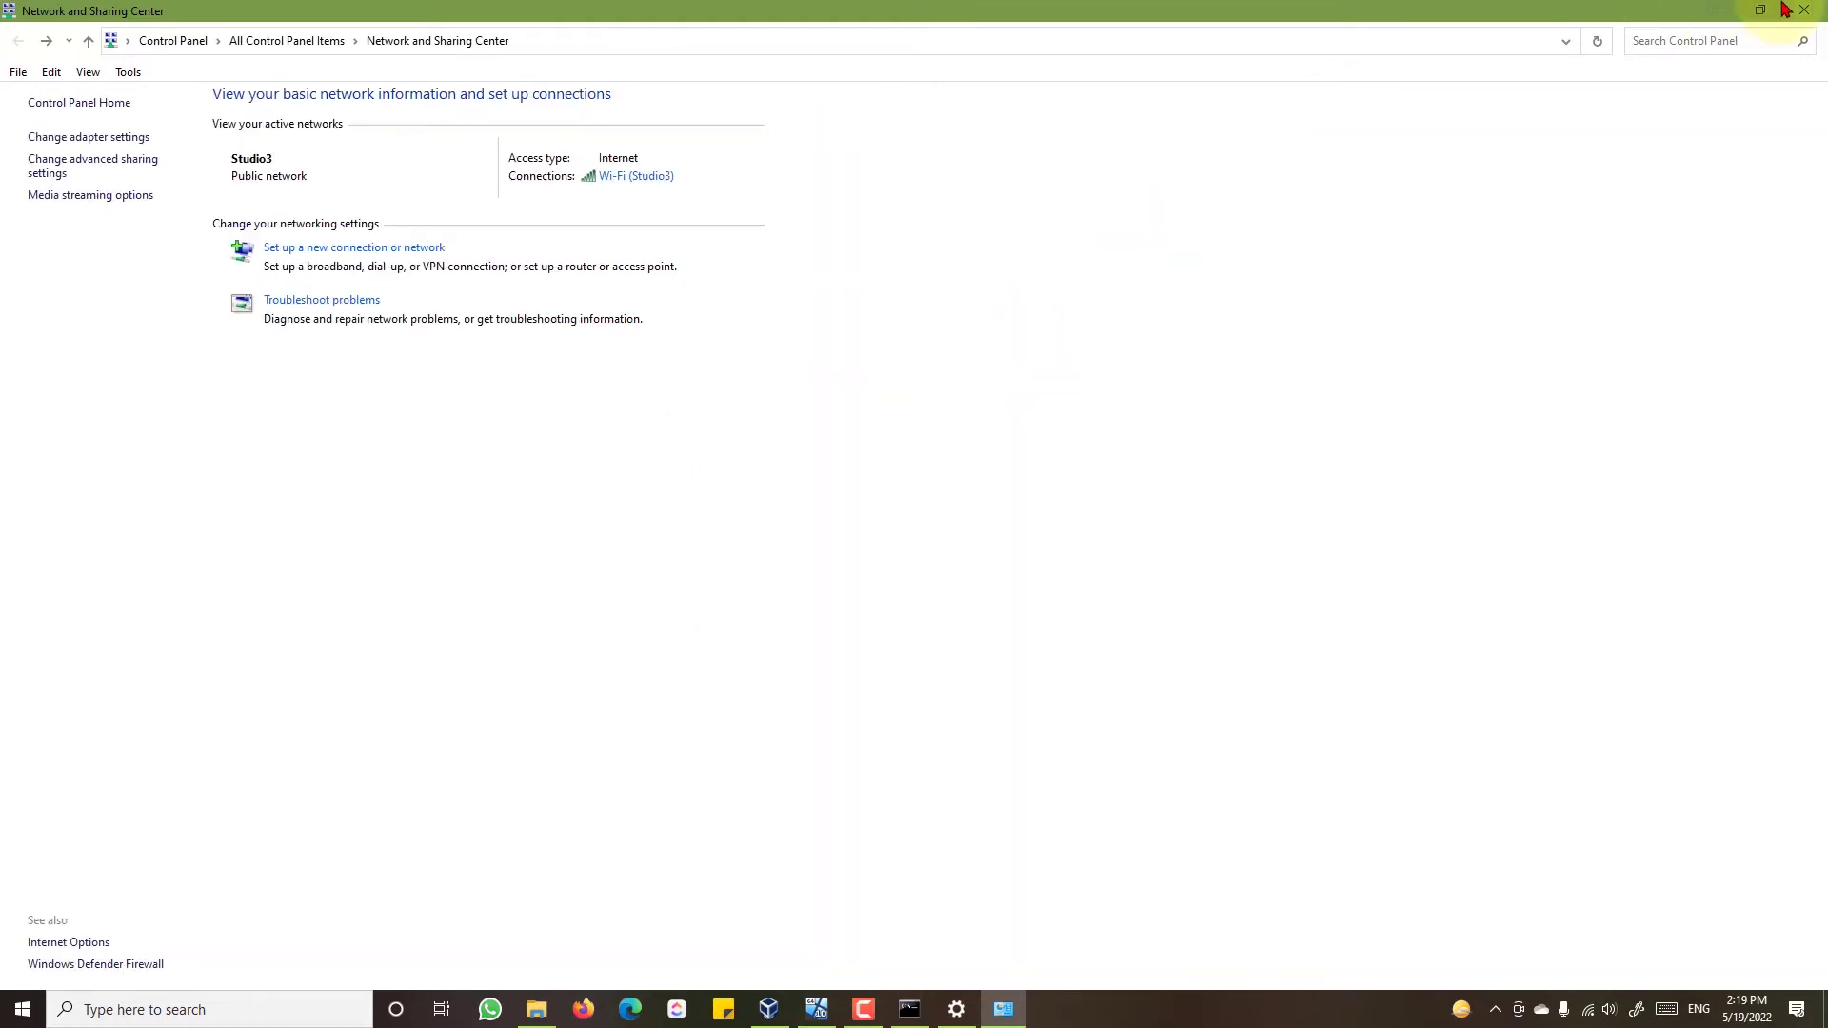
# - Minimize Network and Sharing Center, close the Network window, and refresh the desktop
pyautogui.click(1736, 10)
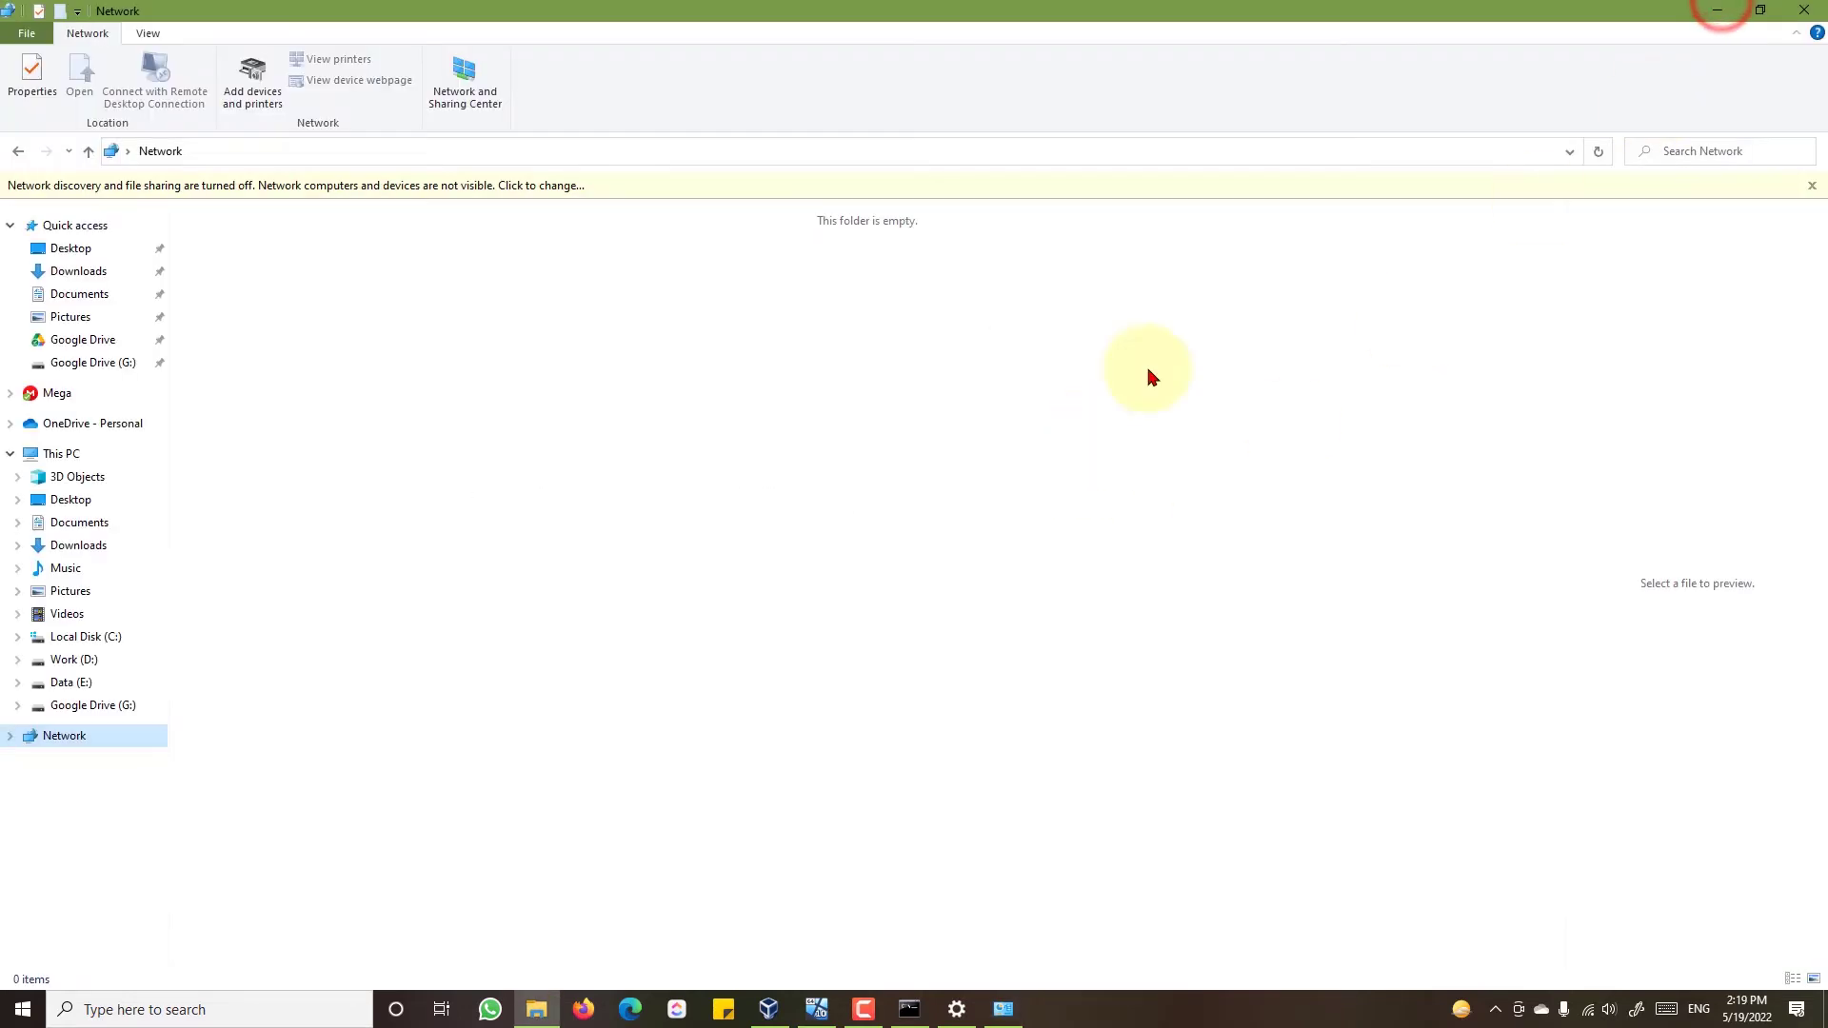
pyautogui.click(1802, 8)
pyautogui.rightClick(809, 400)
pyautogui.click(776, 454)
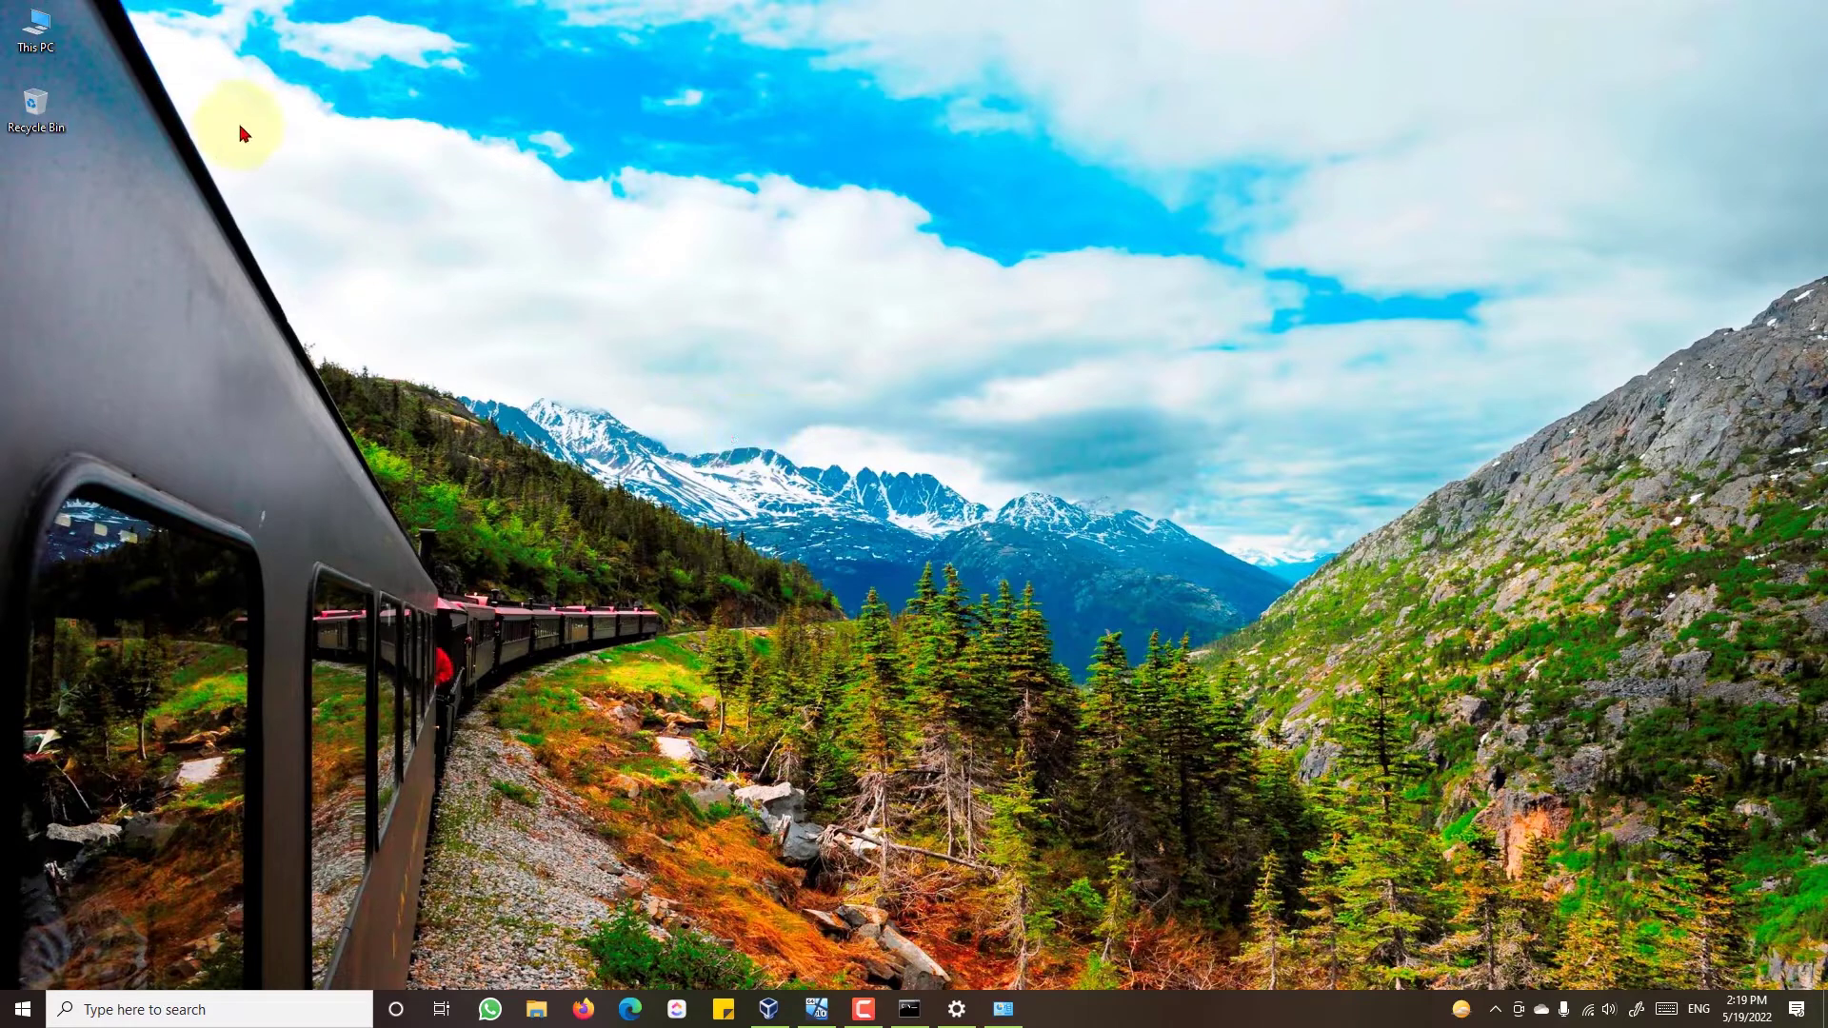
# - Open This PC > Work (D:) > Shared and create a new folder named TeamAcc
pyautogui.click(51, 40)
pyautogui.doubleClick(51, 40)
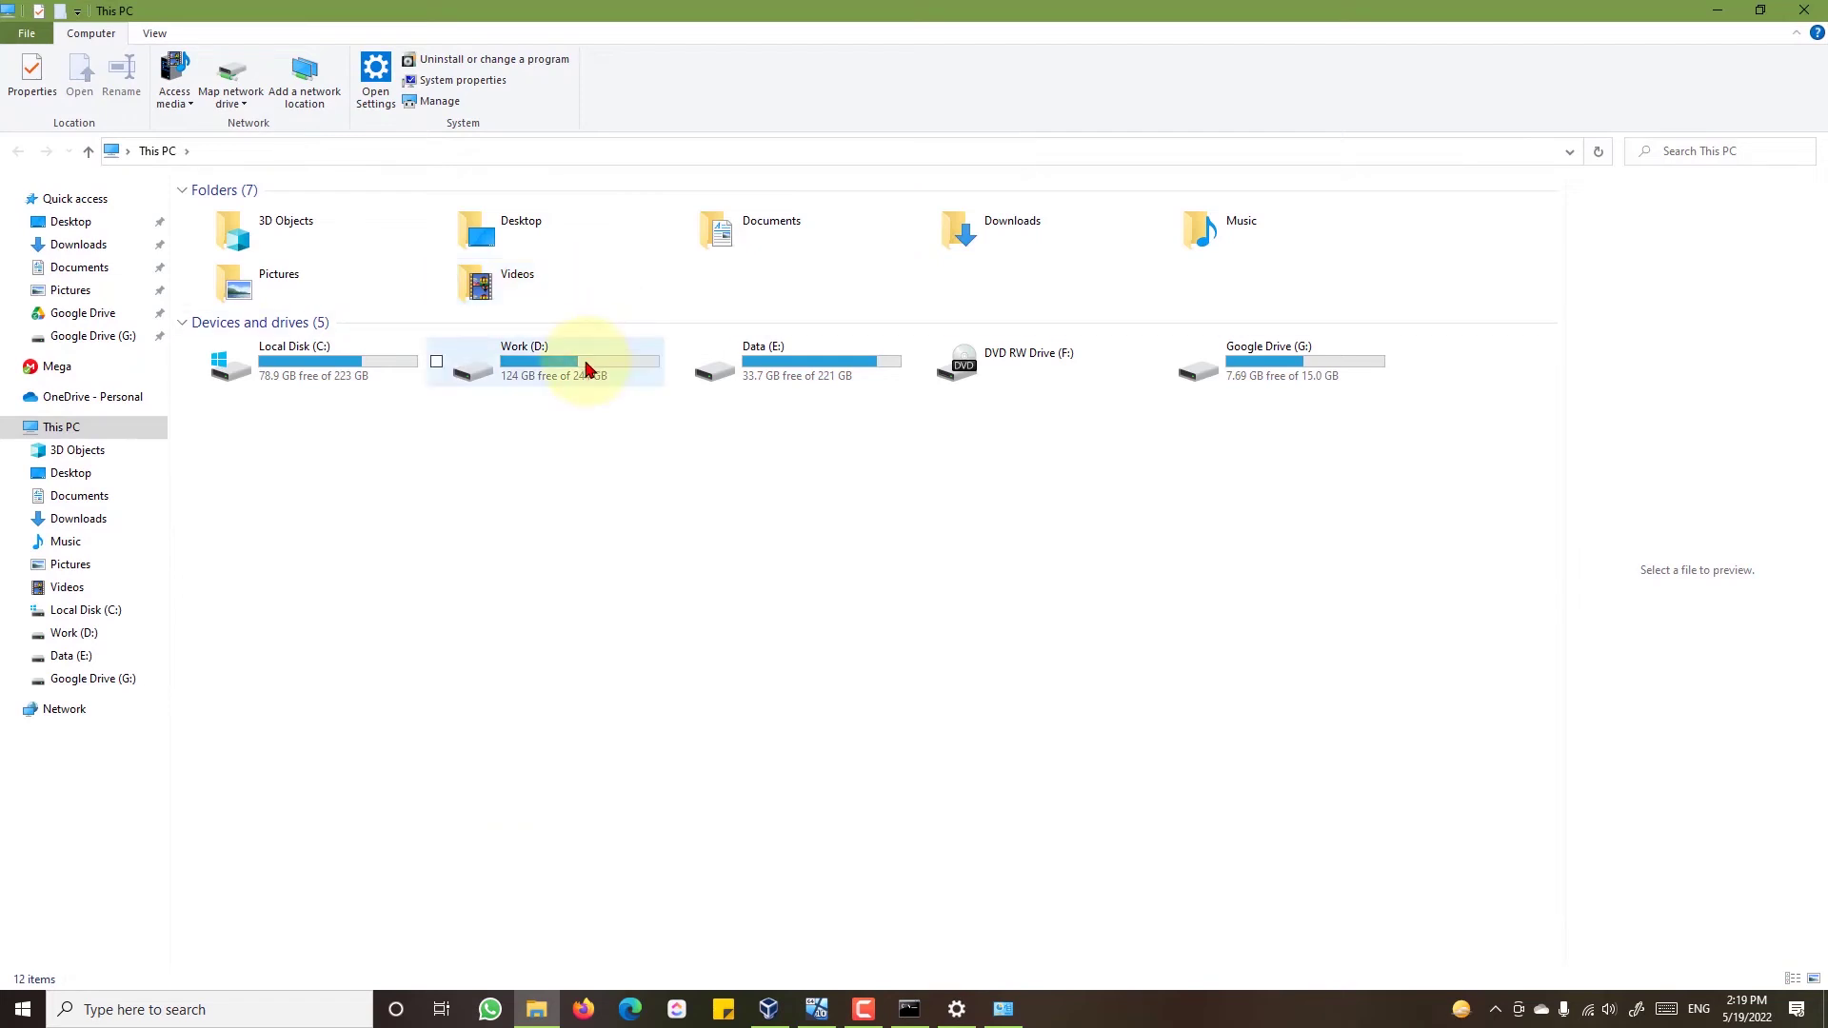
pyautogui.doubleClick(585, 369)
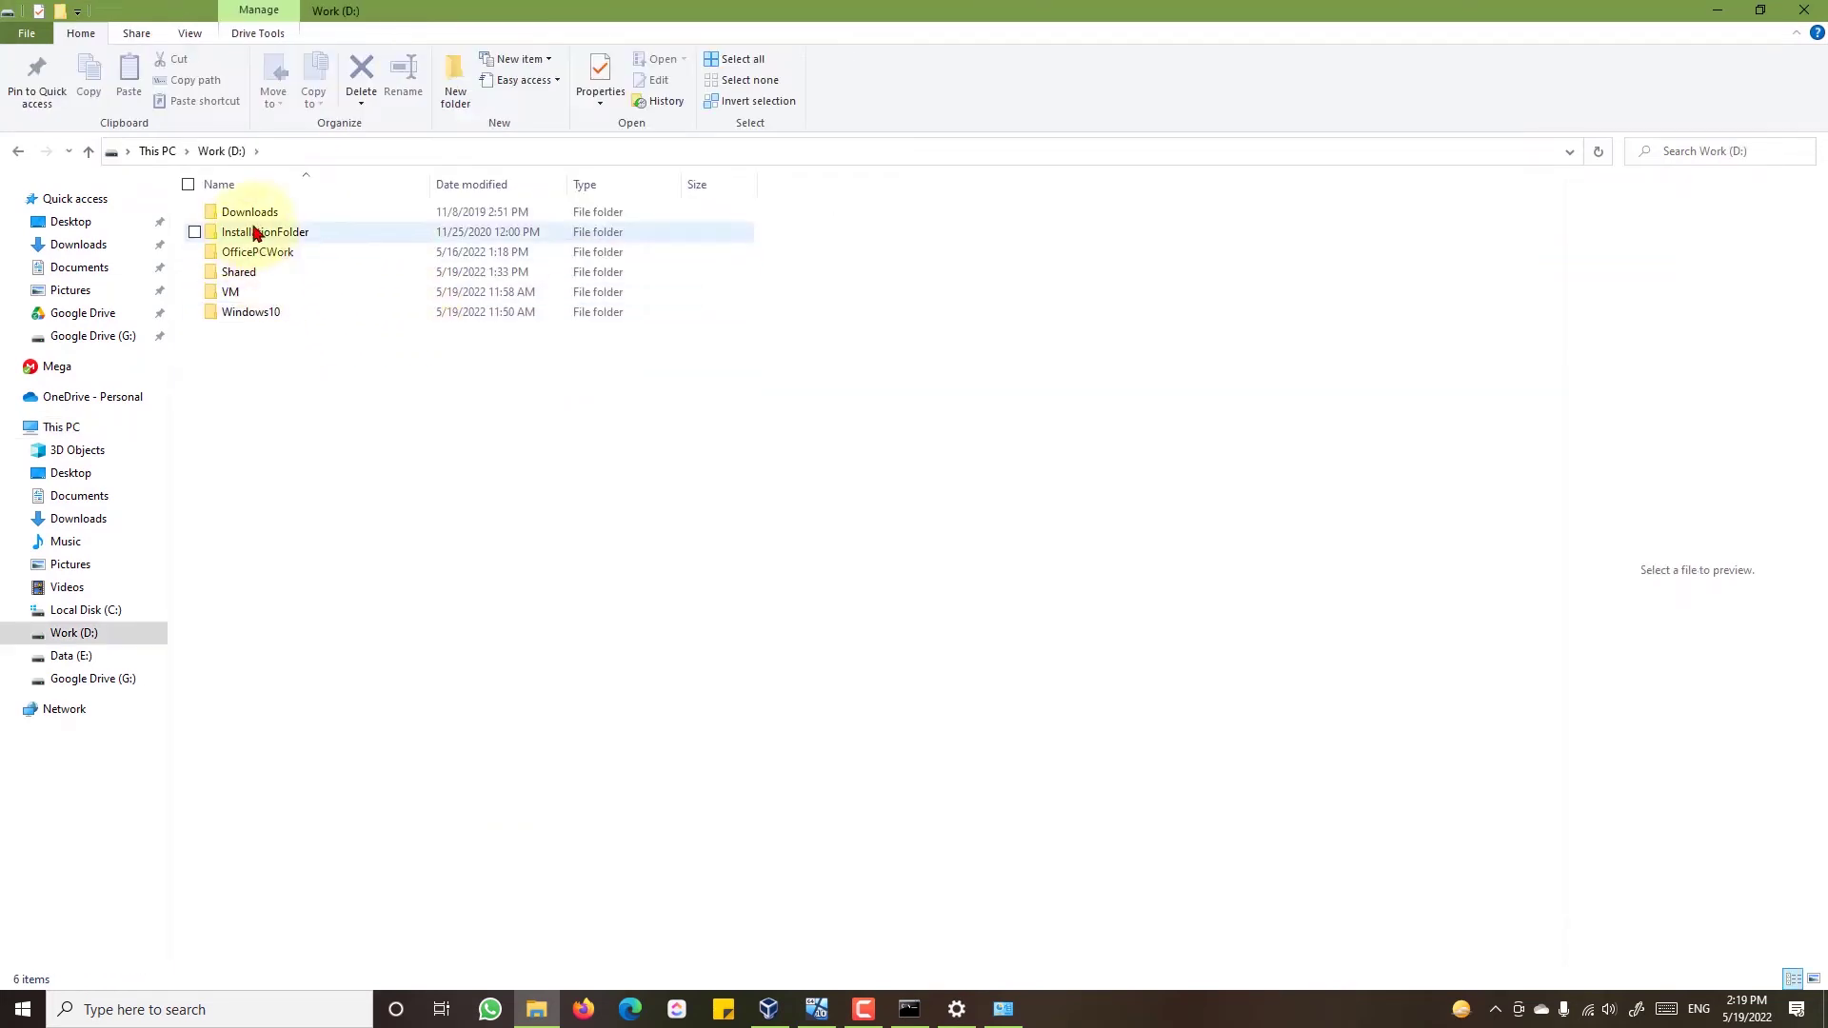
pyautogui.doubleClick(263, 273)
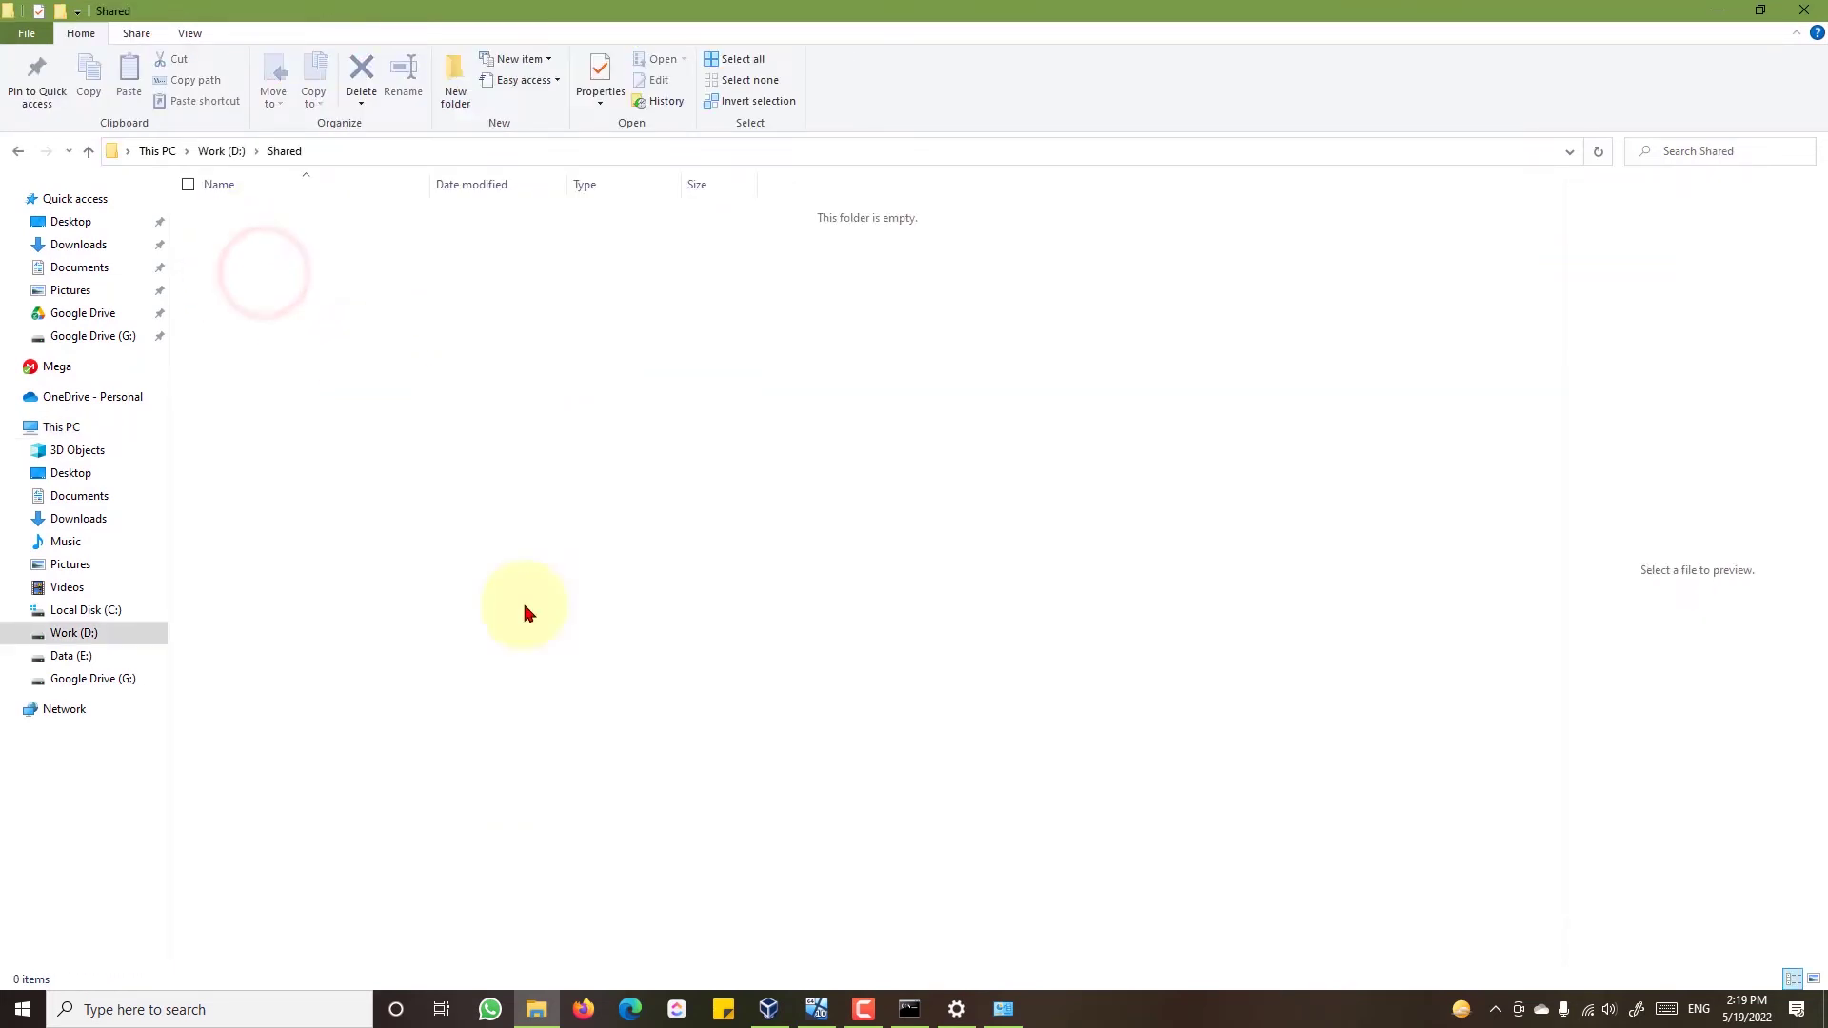
pyautogui.rightClick(644, 496)
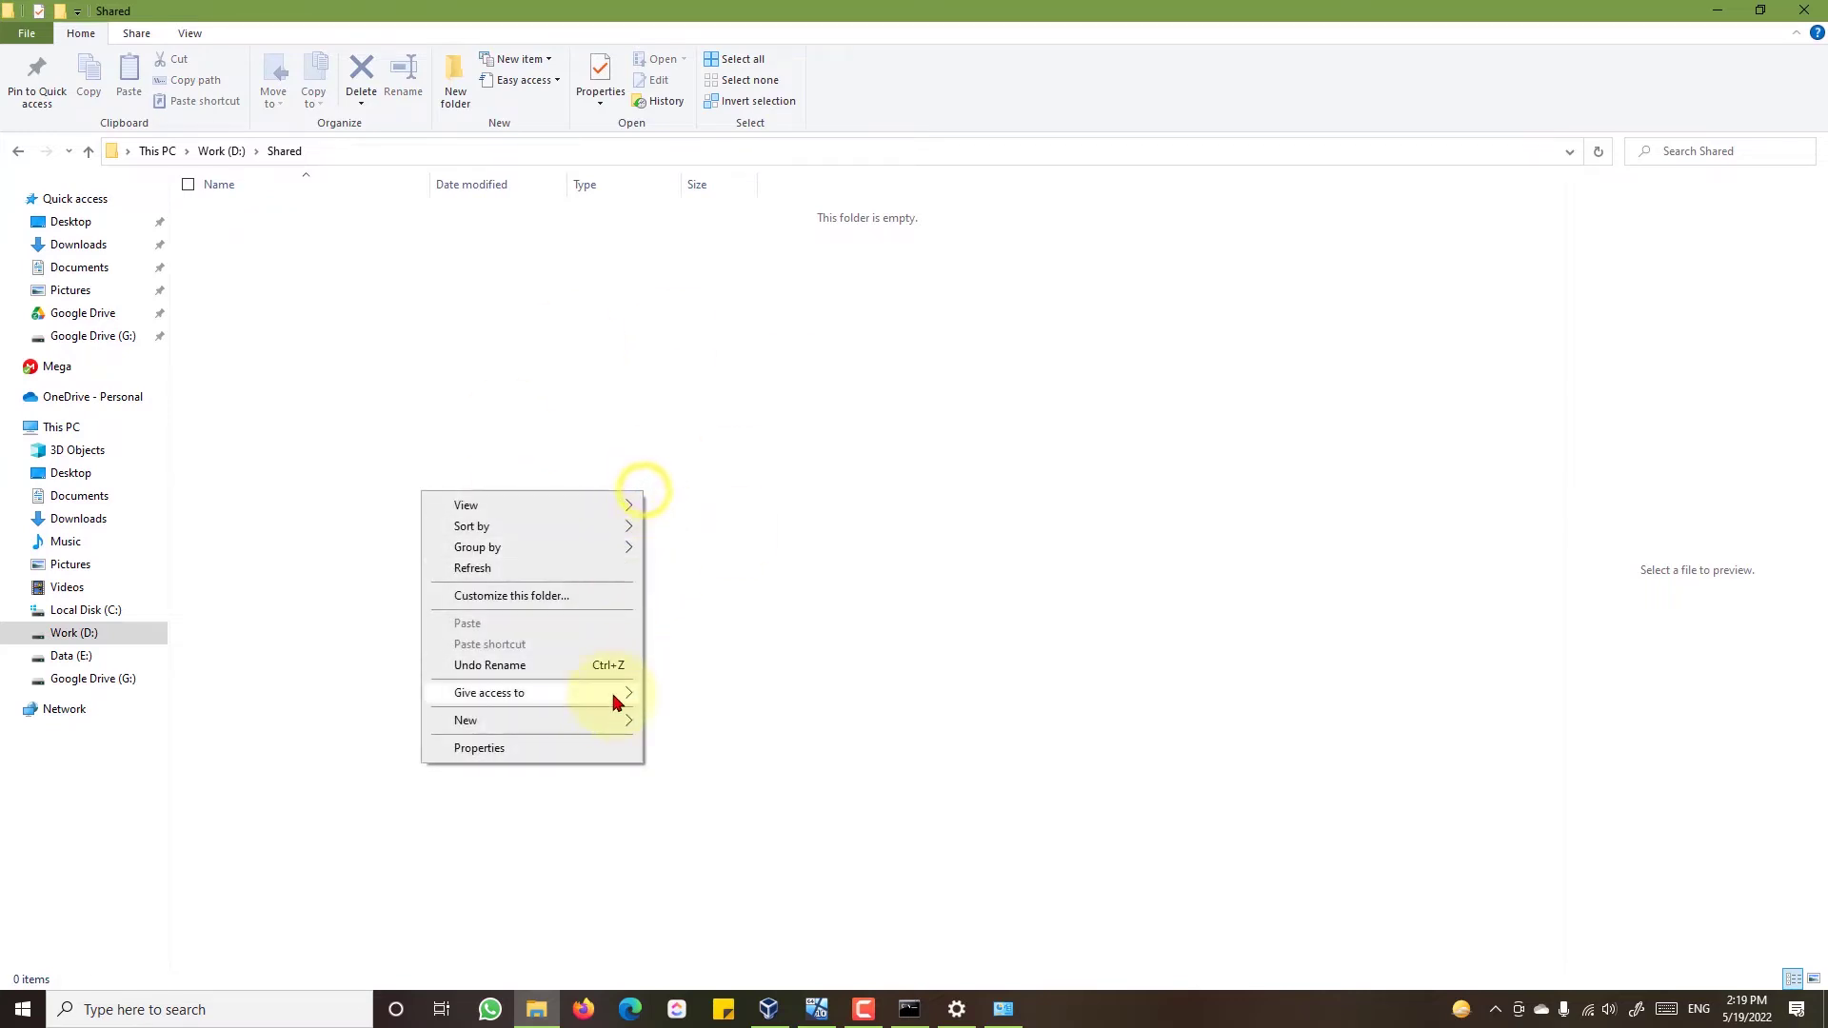
pyautogui.moveTo(612, 721)
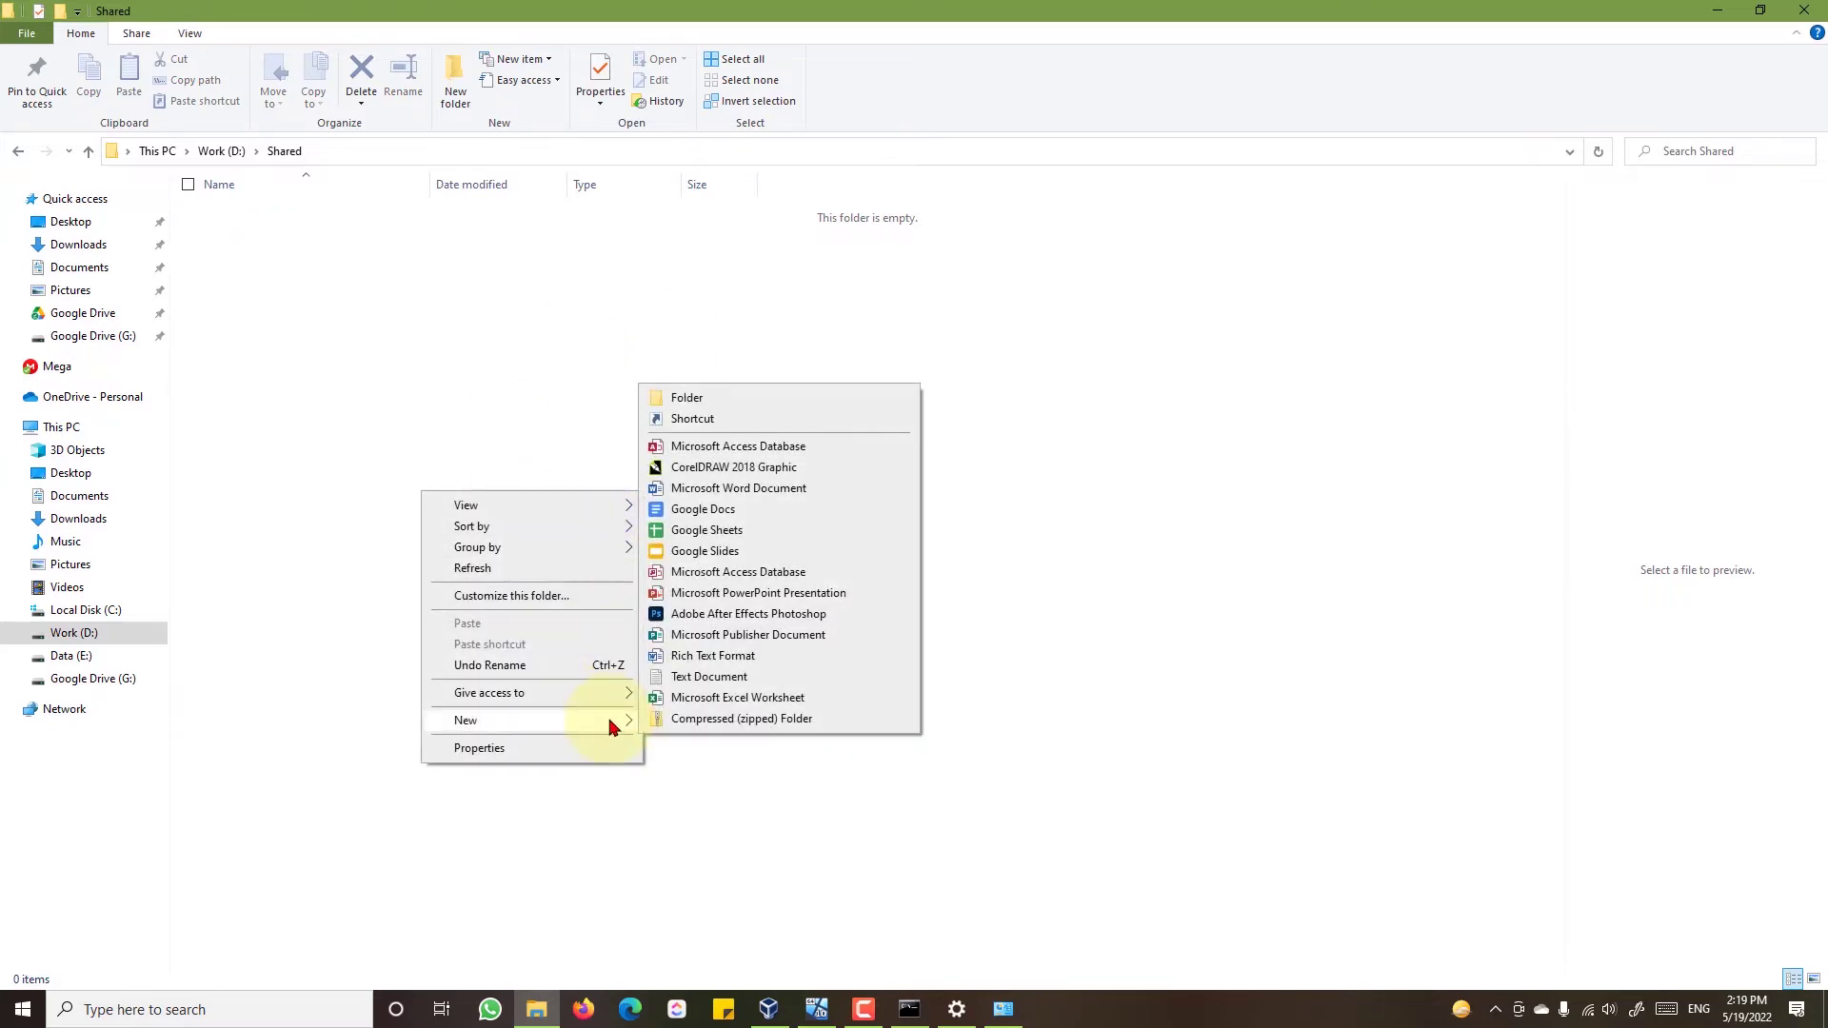
pyautogui.click(732, 398)
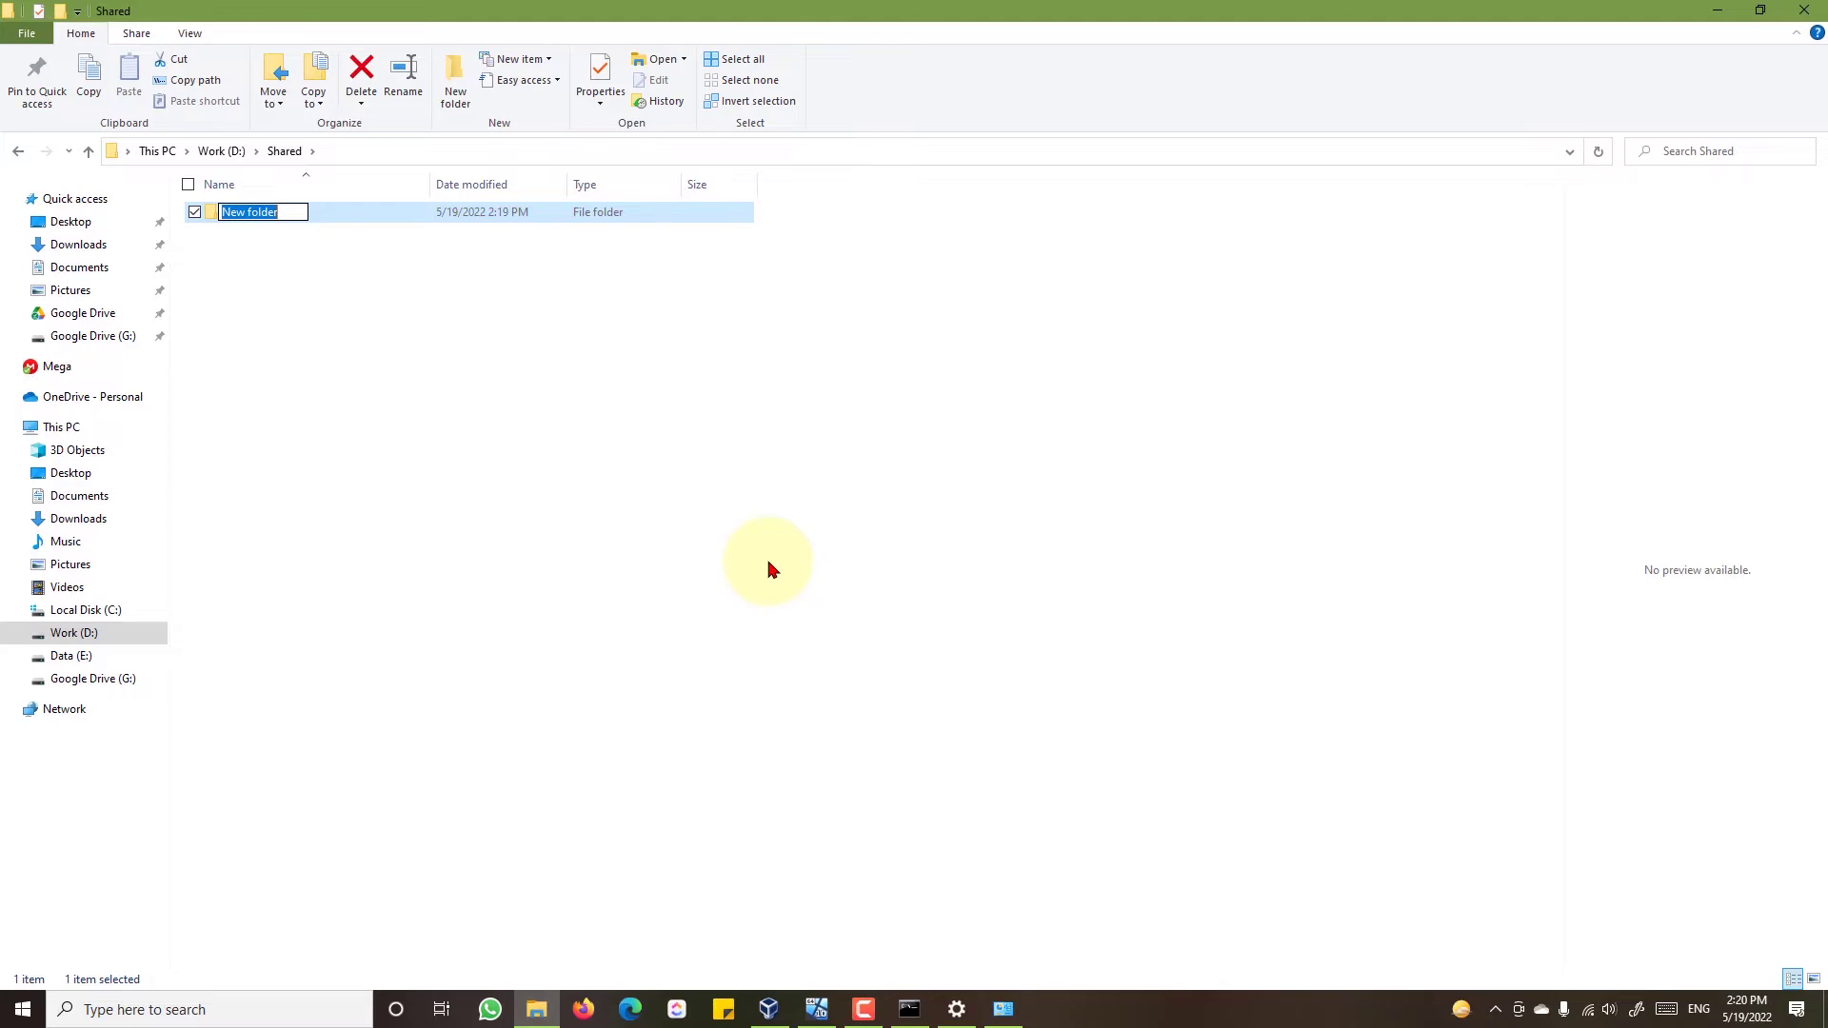
pyautogui.write('TeamAcc')
pyautogui.press('Return')
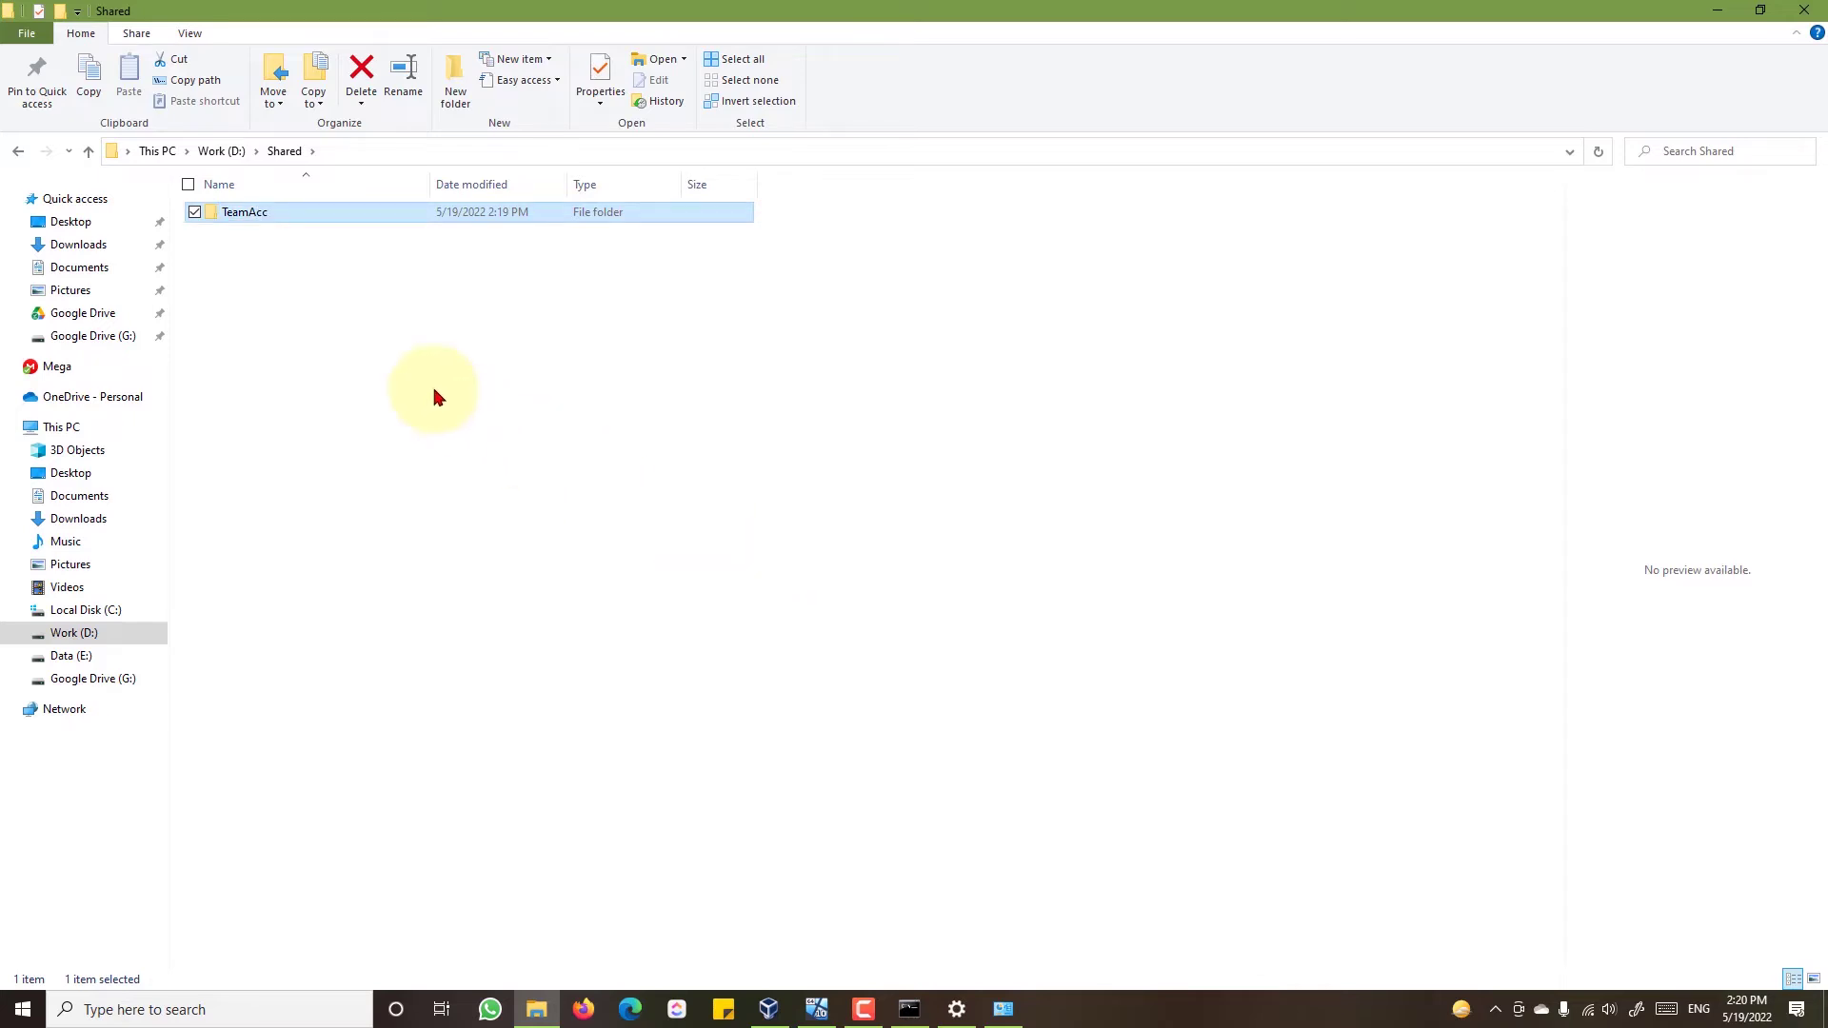
# - Share the TeamAcc folder with the TeamAcc user at Read/Write permission
pyautogui.rightClick(351, 221)
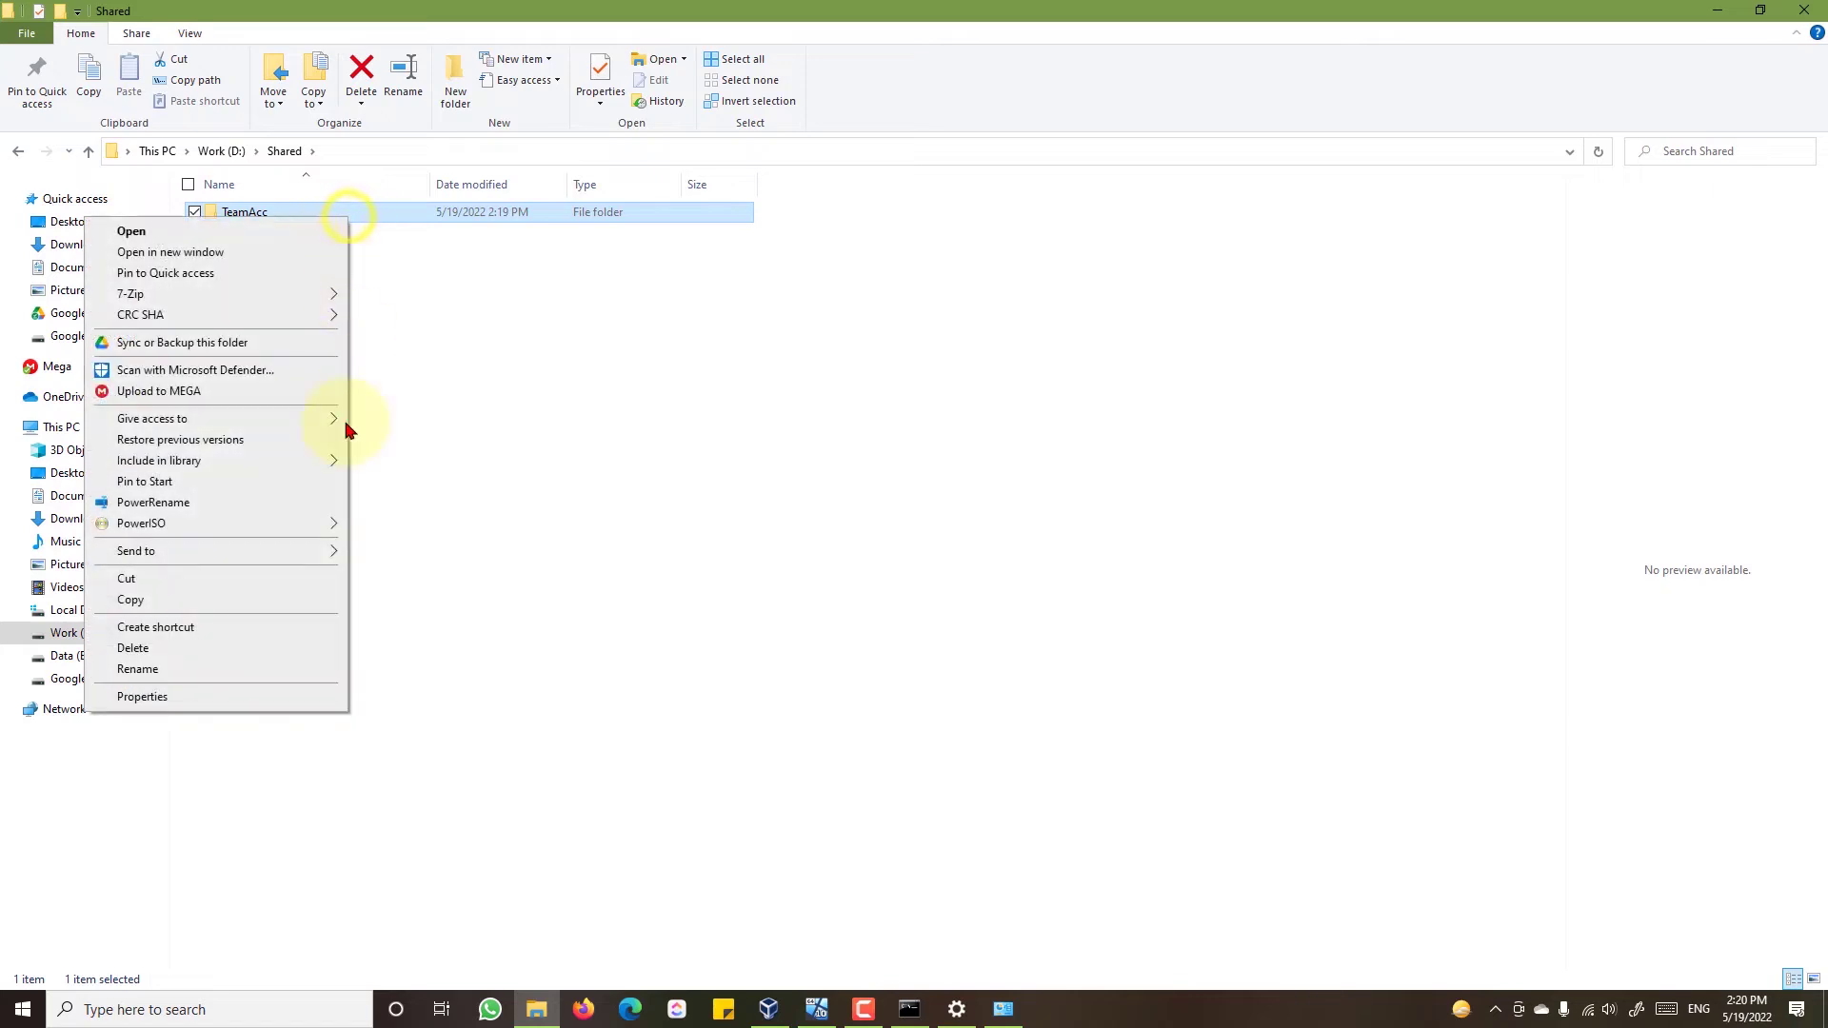
pyautogui.click(312, 702)
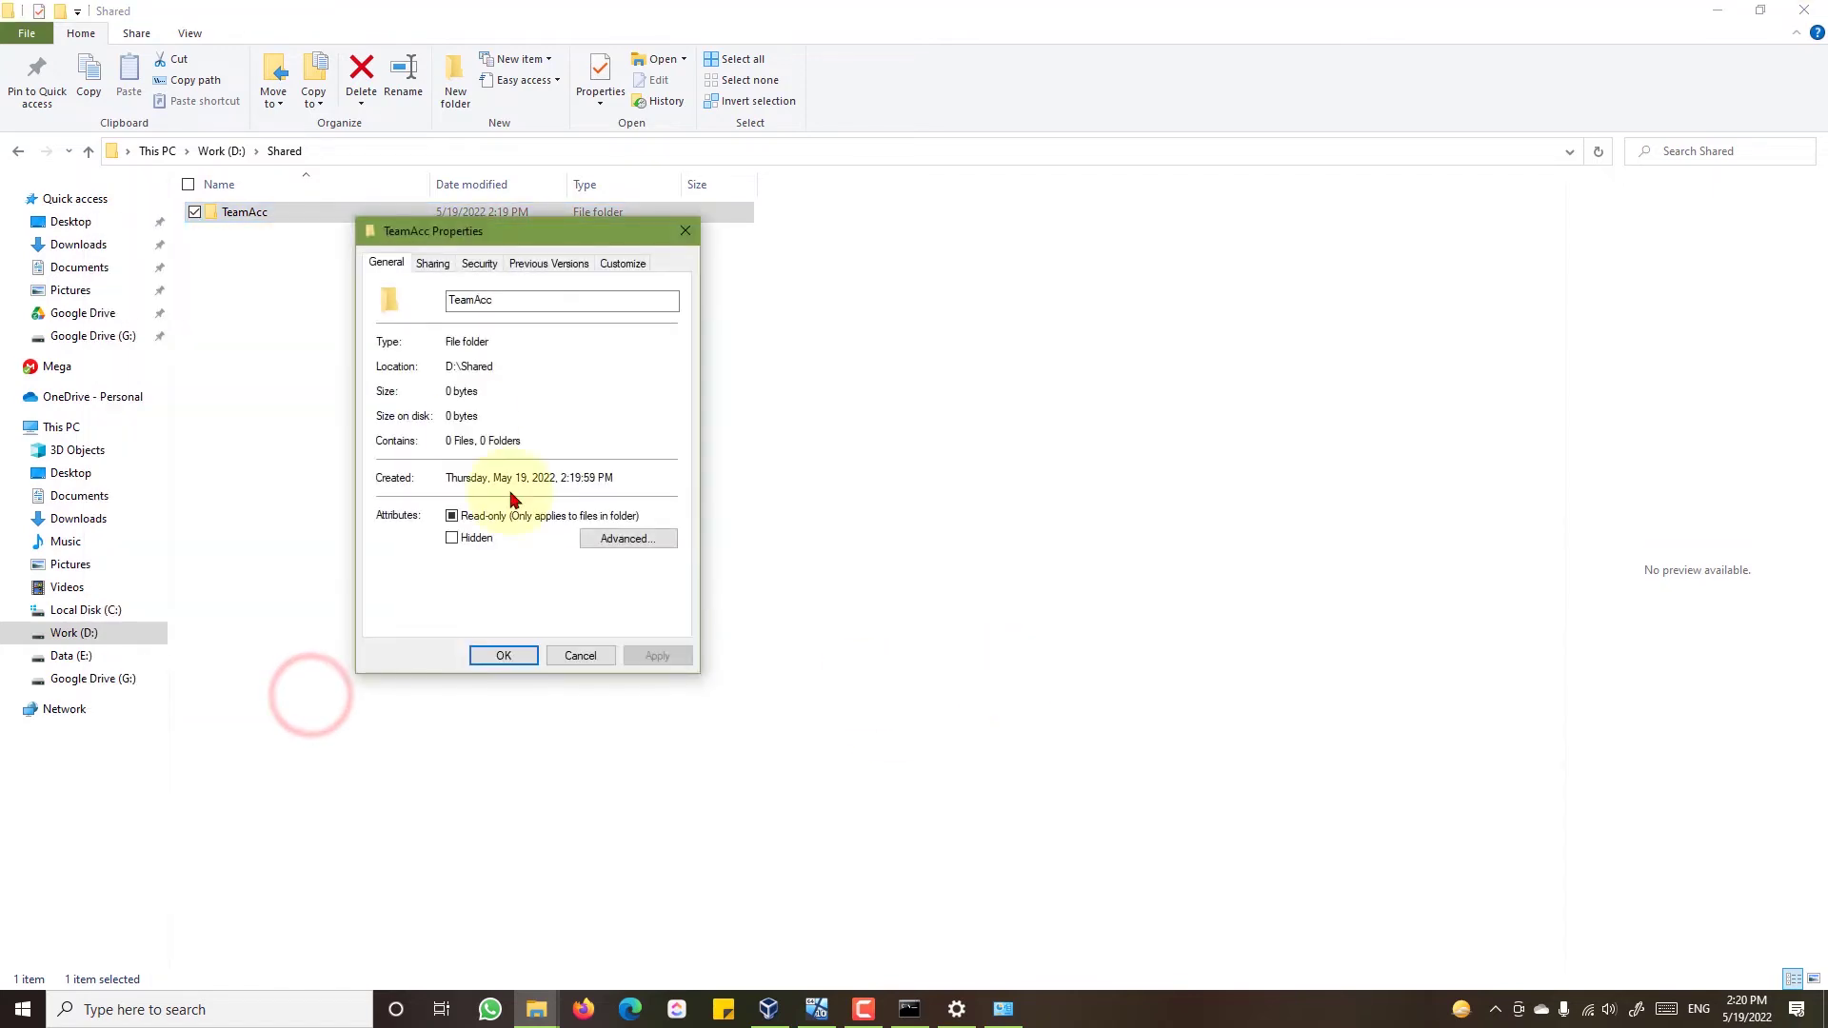
pyautogui.moveTo(455, 224); pyautogui.dragTo(794, 305)
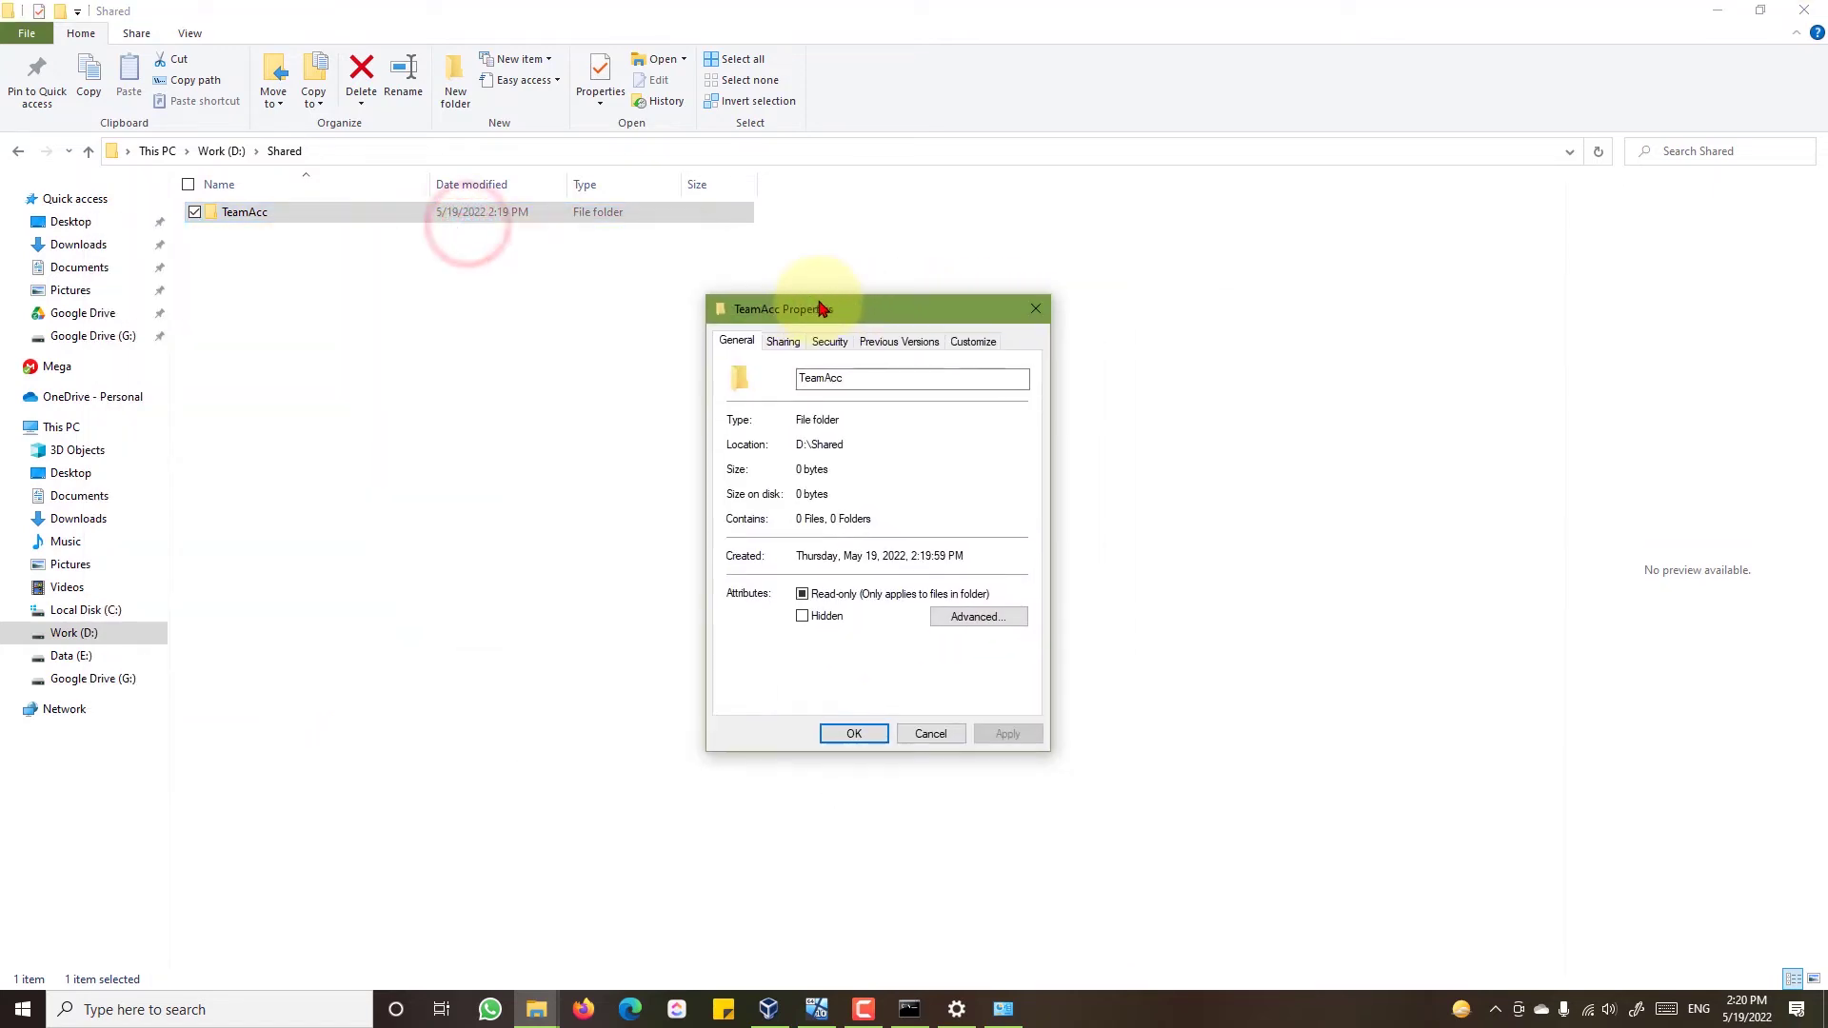
pyautogui.click(782, 346)
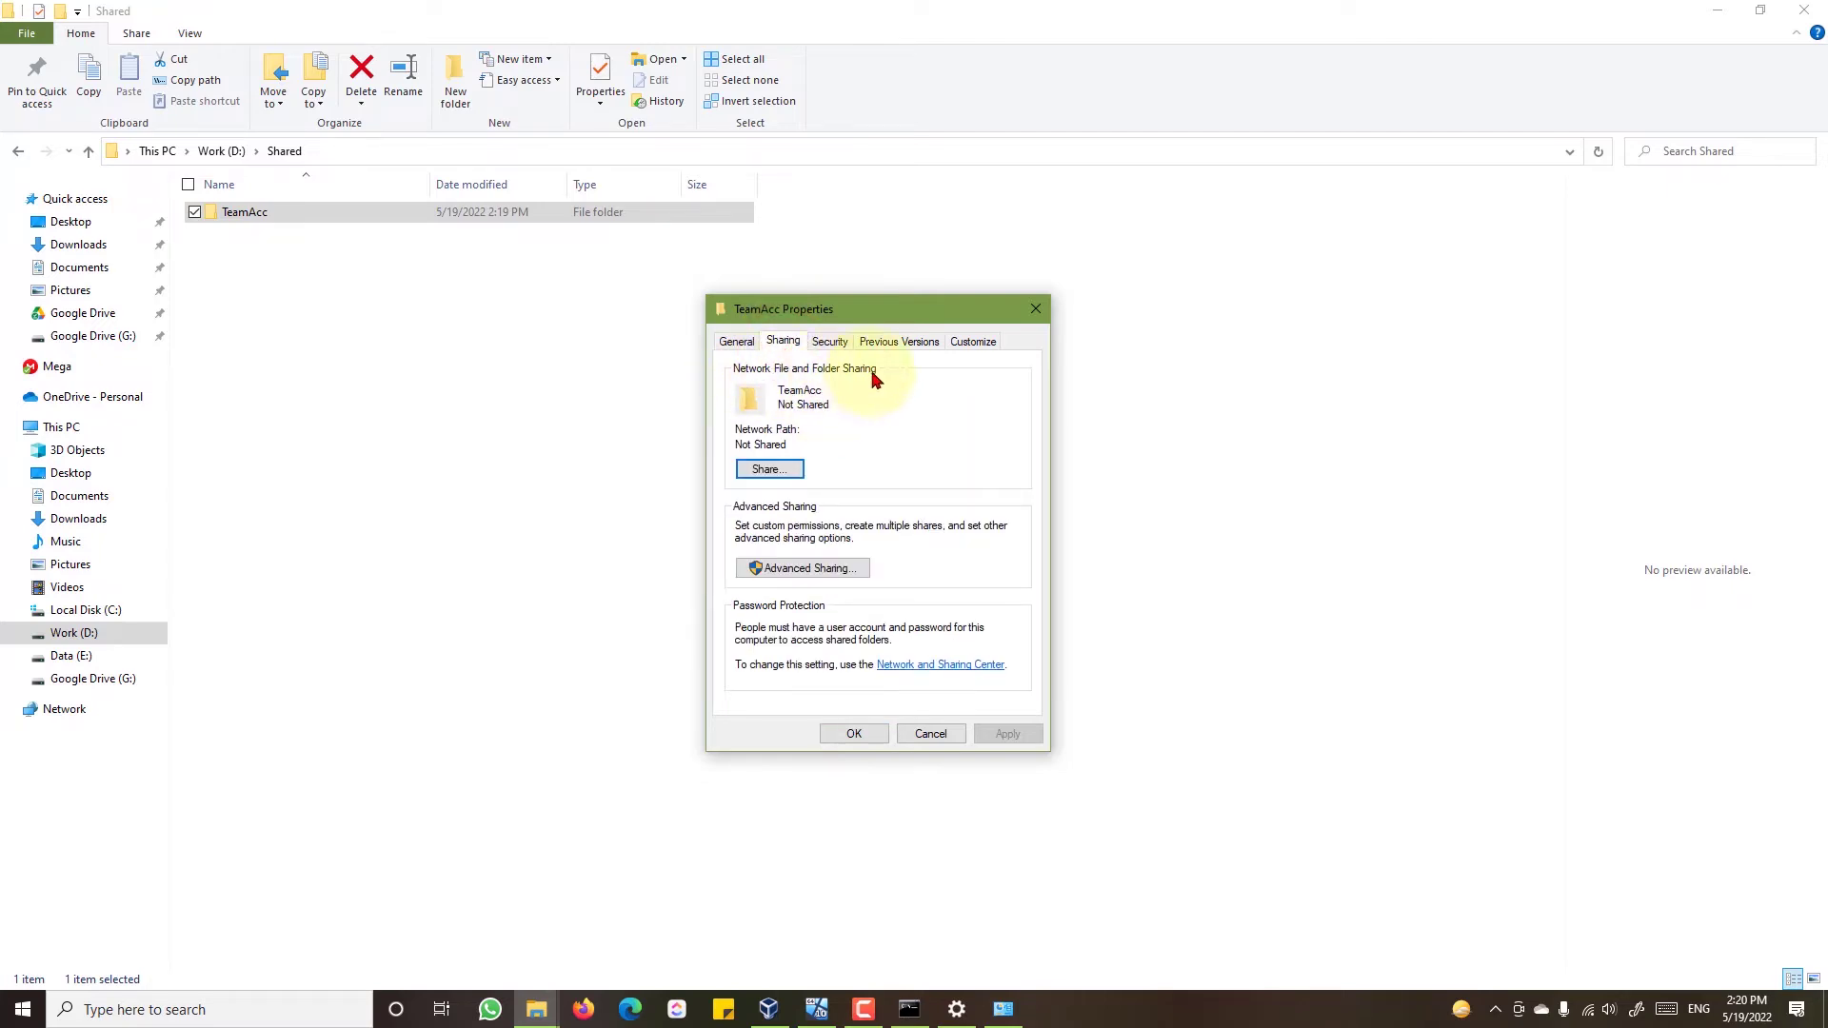
pyautogui.click(773, 471)
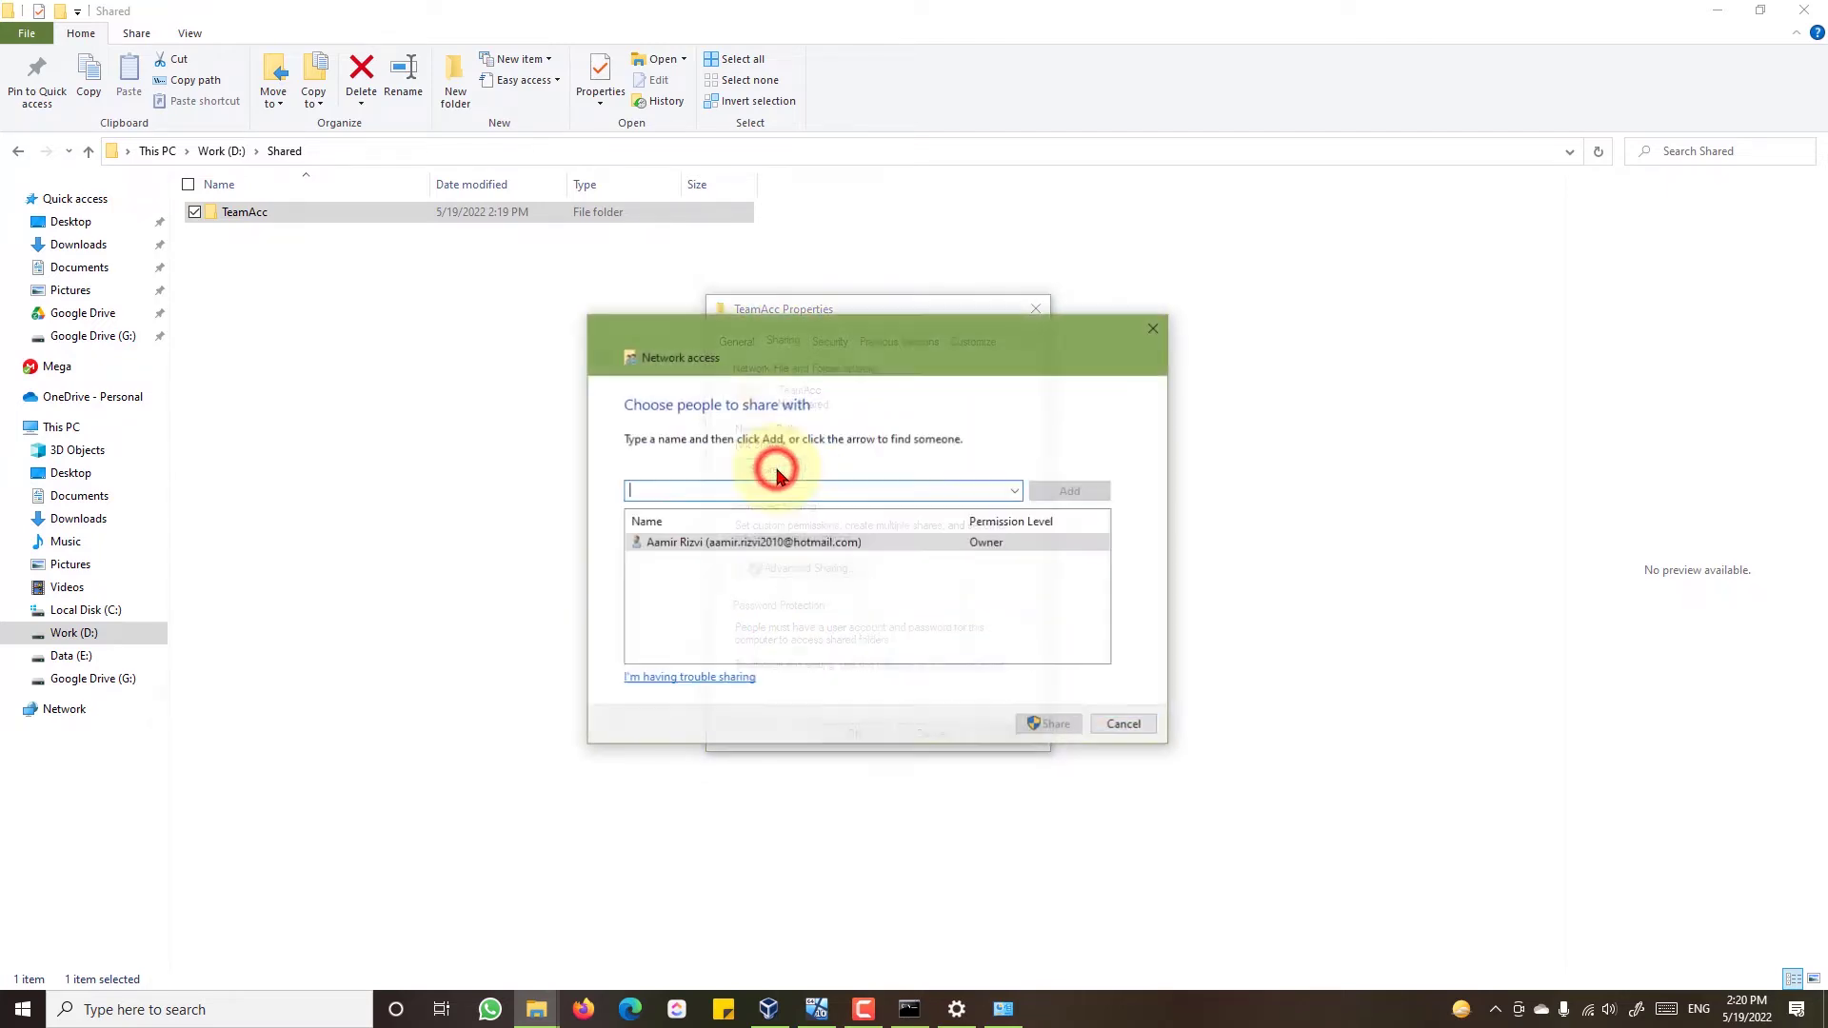
pyautogui.click(1012, 492)
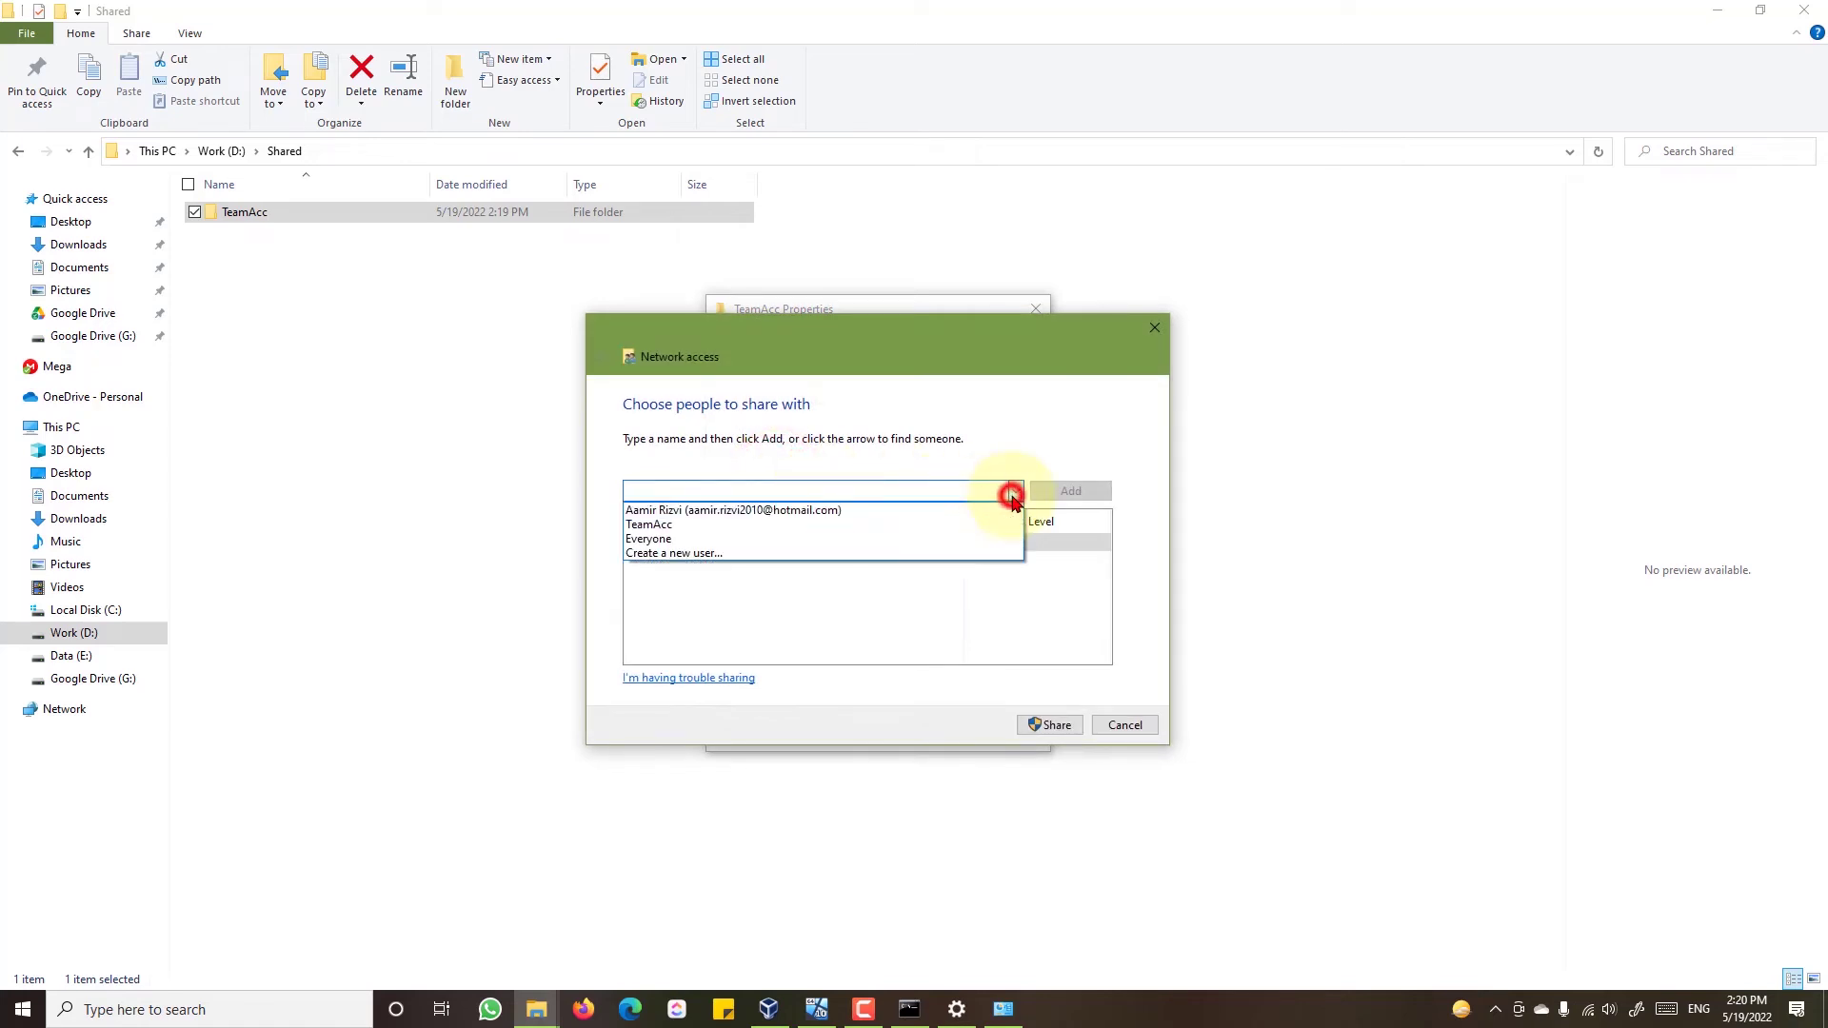
pyautogui.click(879, 525)
pyautogui.click(1055, 492)
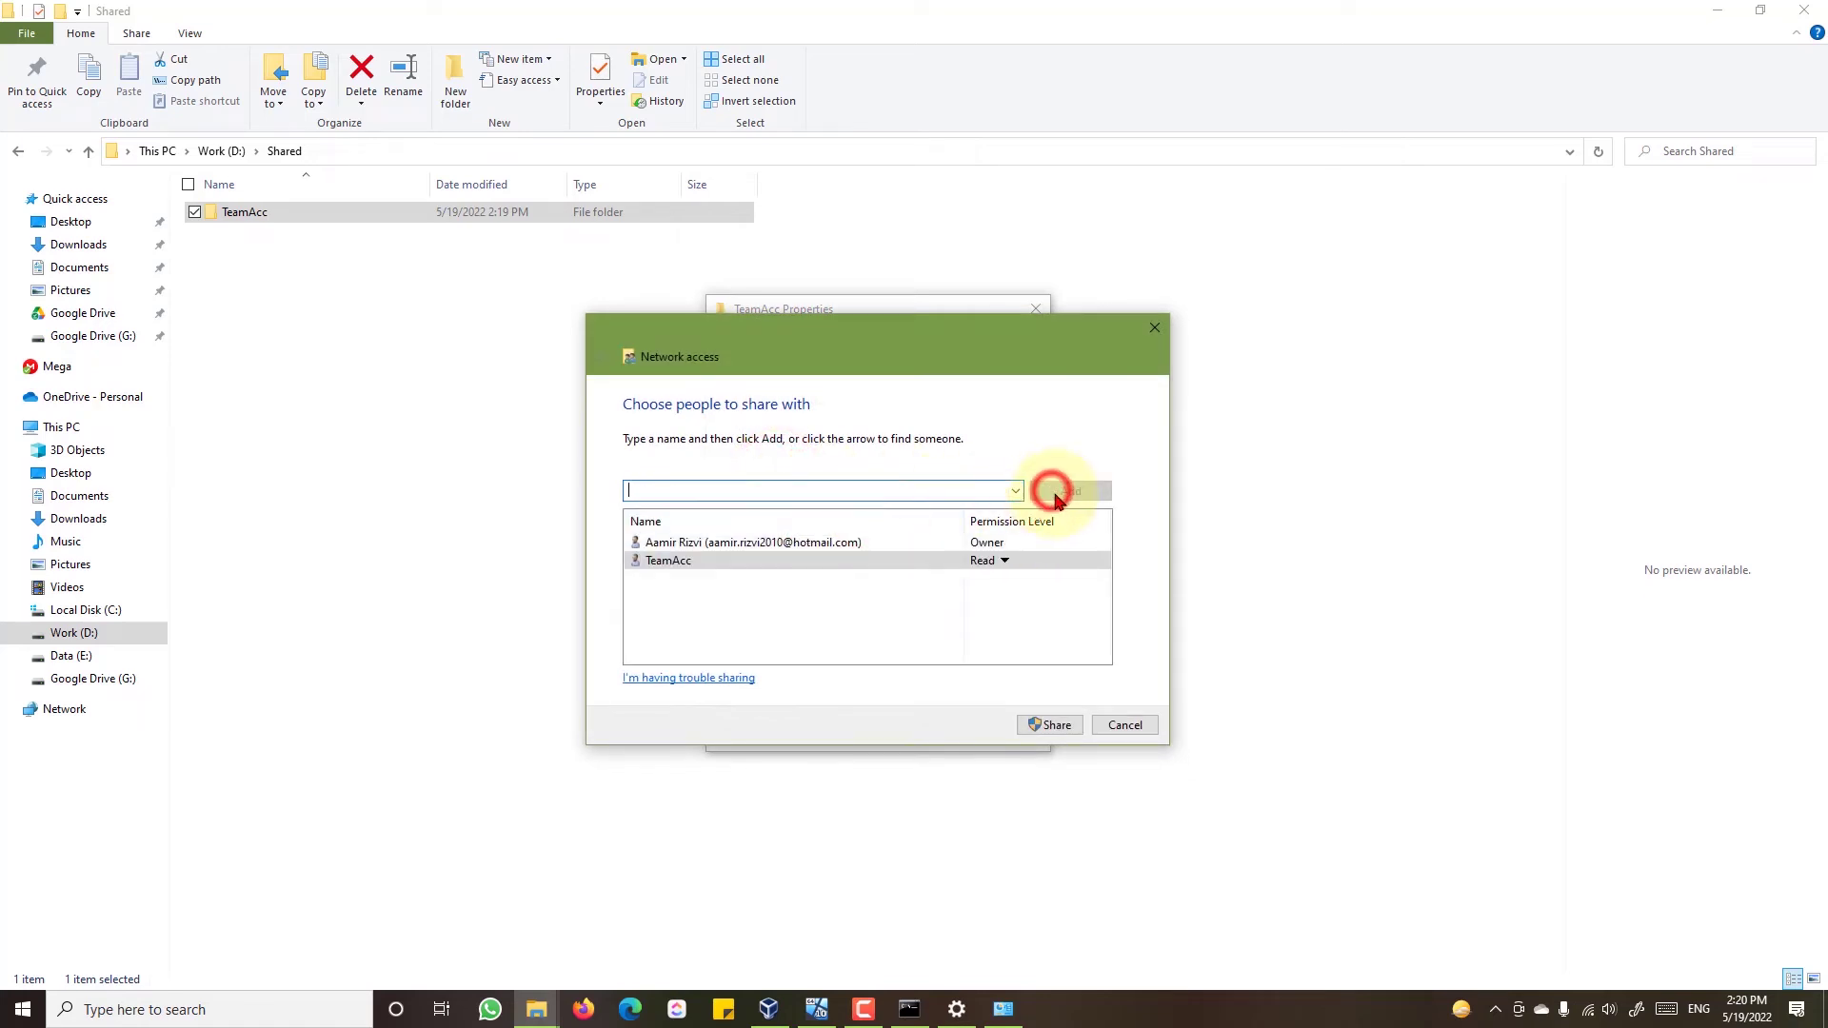
pyautogui.click(995, 562)
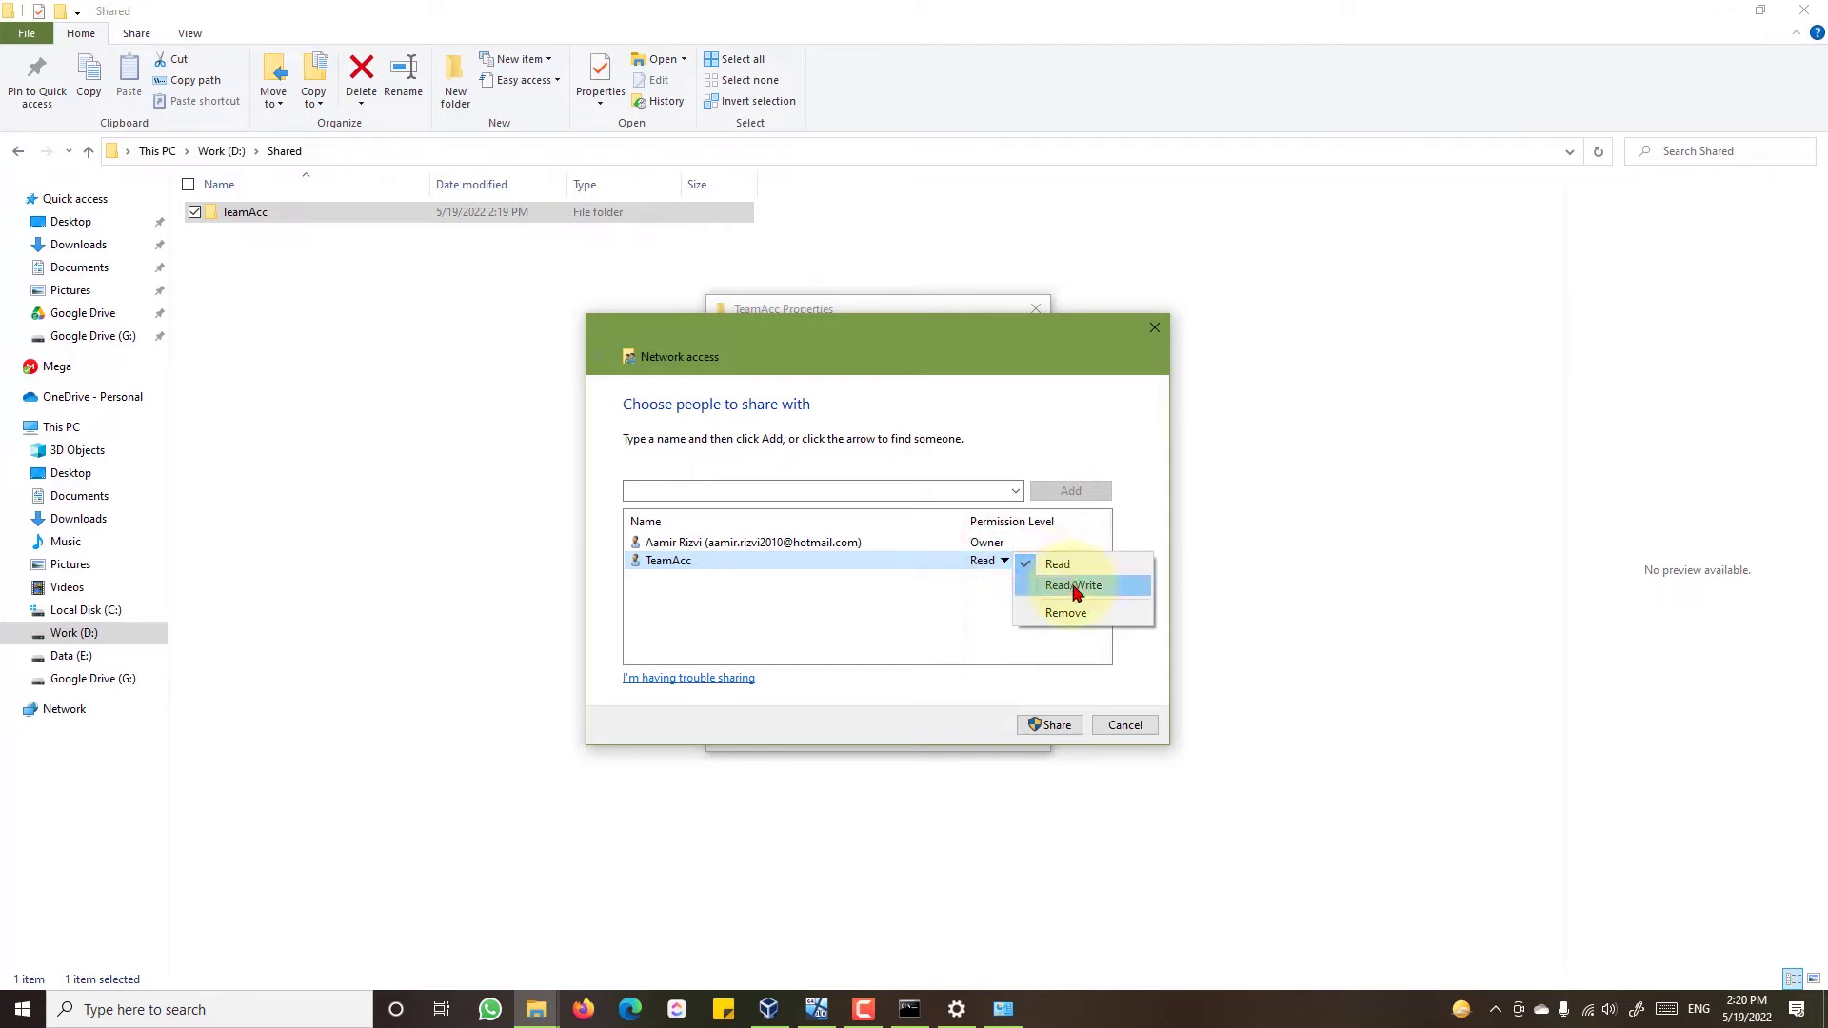
pyautogui.click(1074, 586)
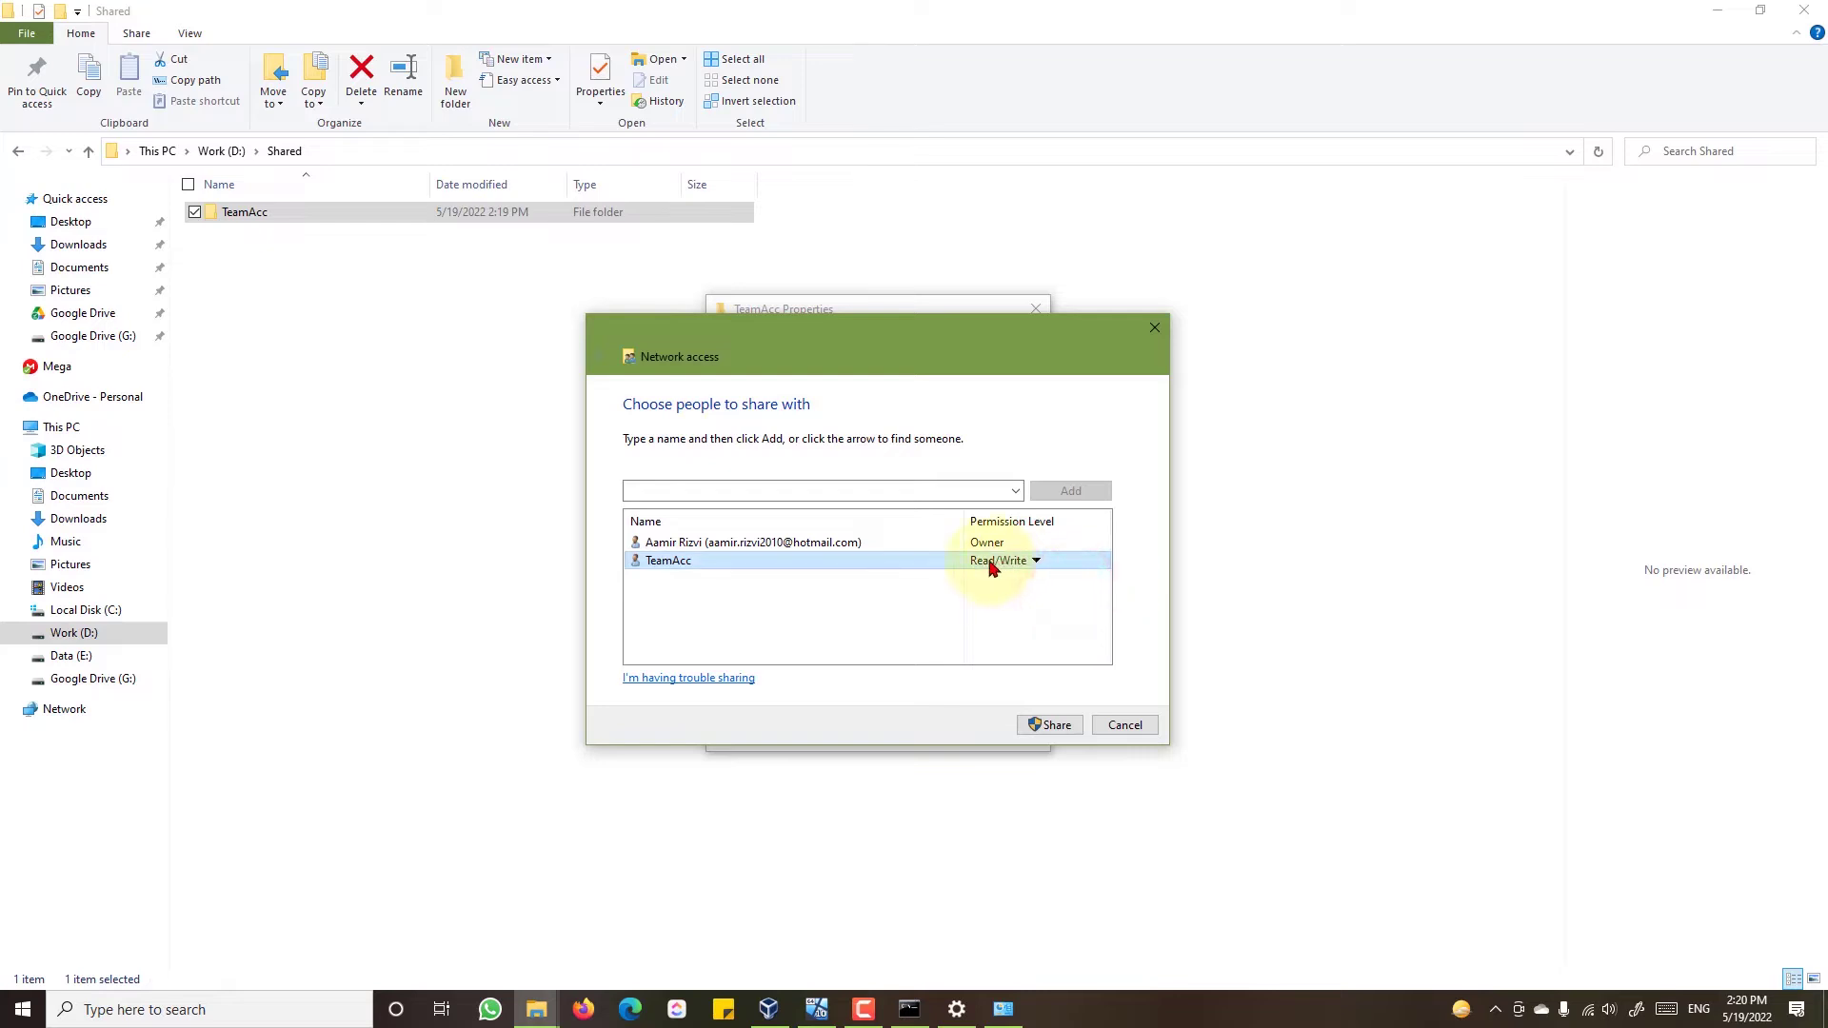
pyautogui.click(1051, 726)
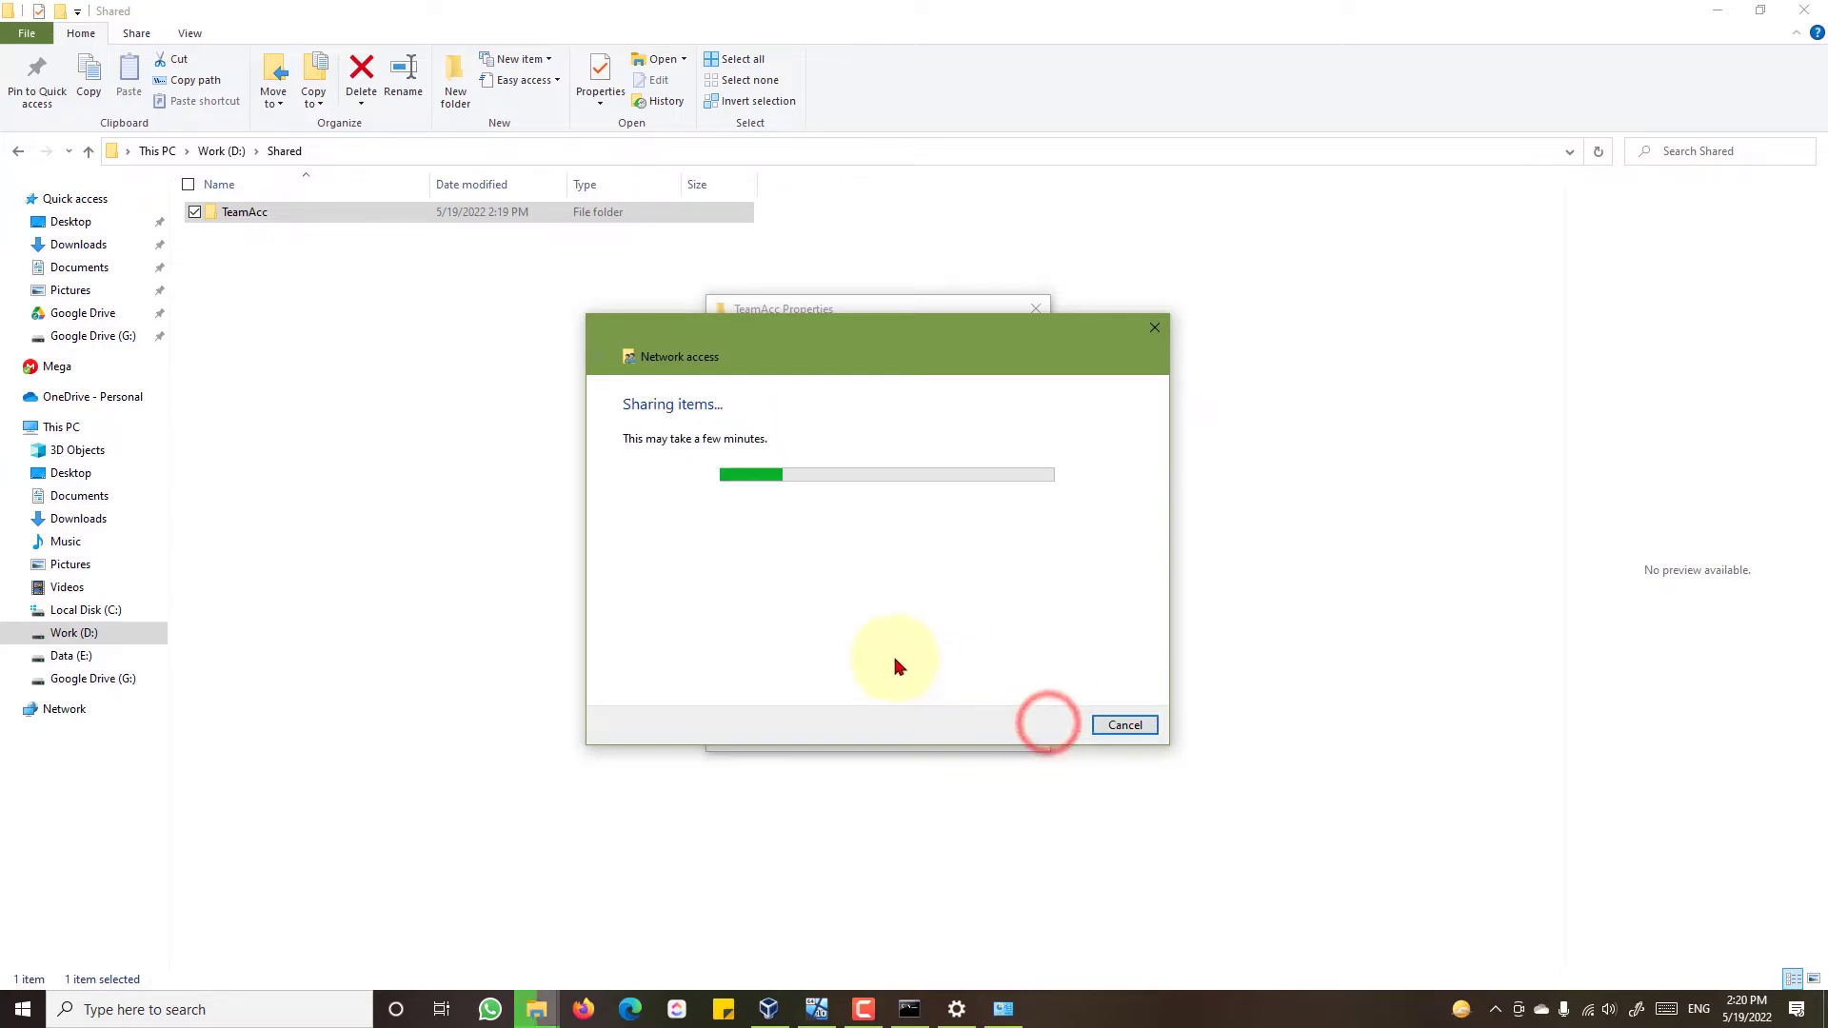
pyautogui.click(1128, 726)
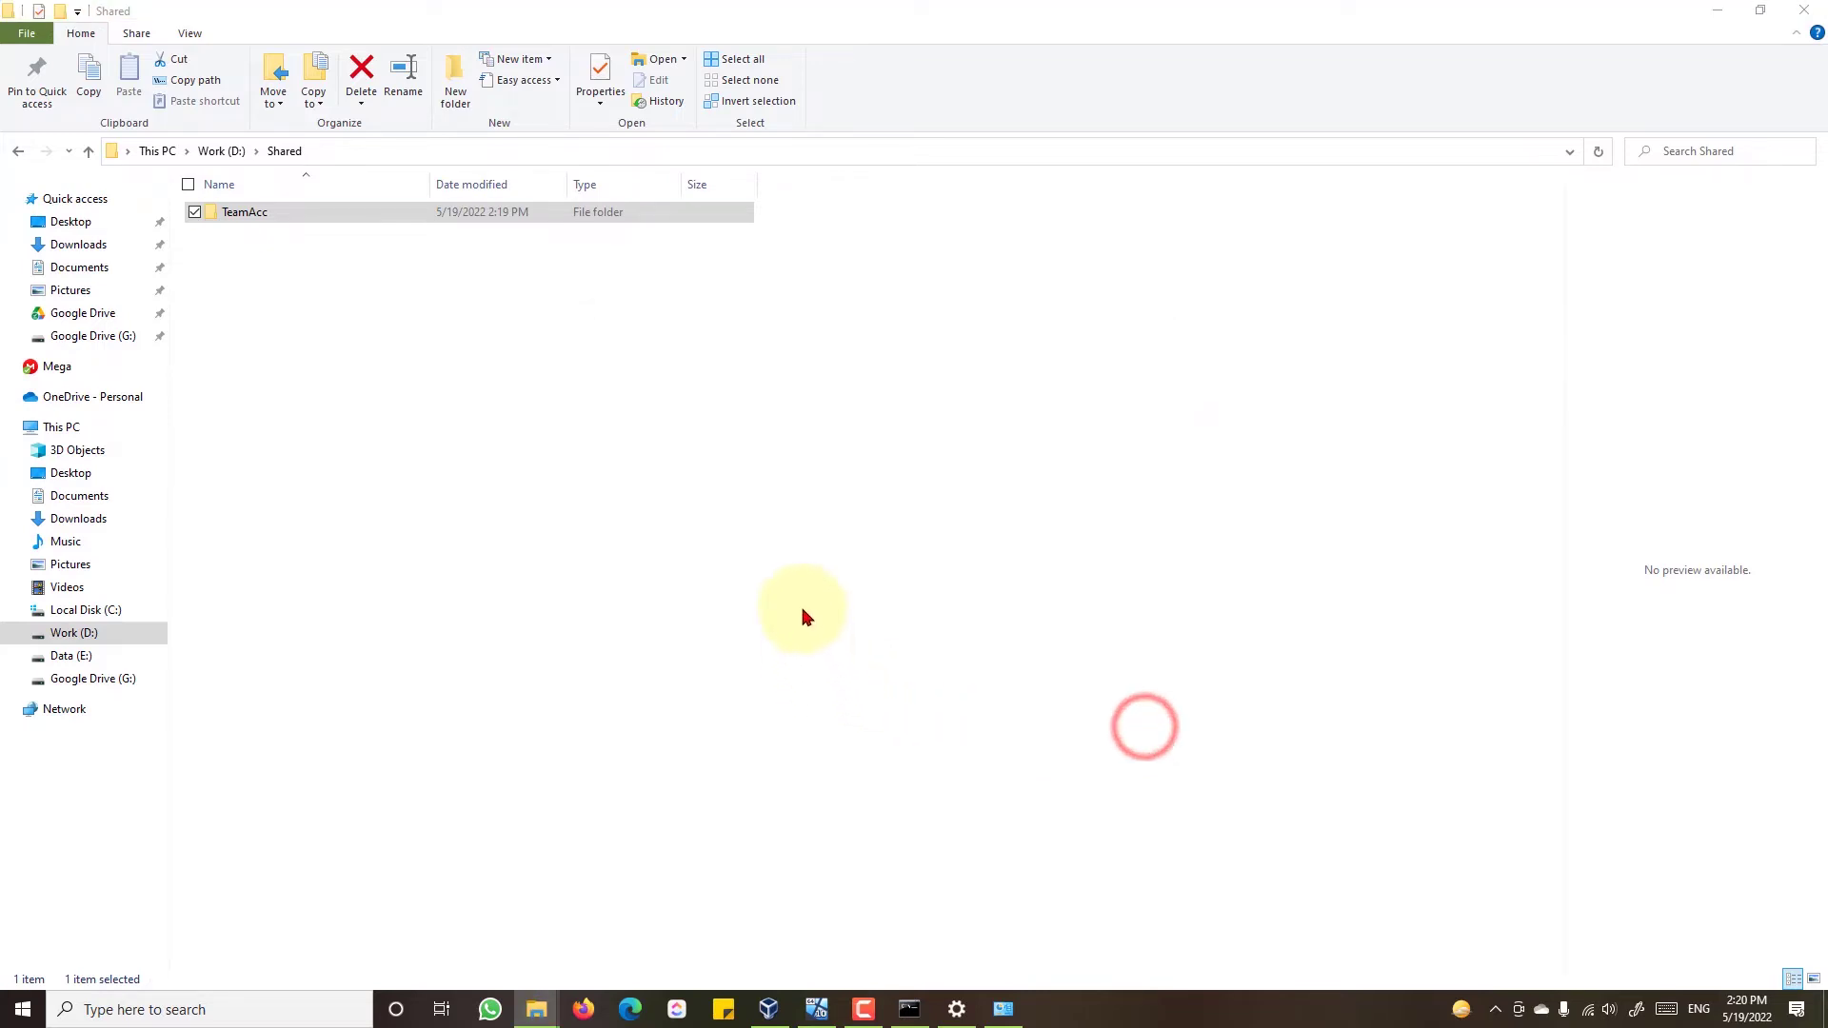
# - Enable Advanced Sharing on the TeamAcc folder under the share name TeamAcc and close Properties
pyautogui.rightClick(320, 212)
pyautogui.click(281, 687)
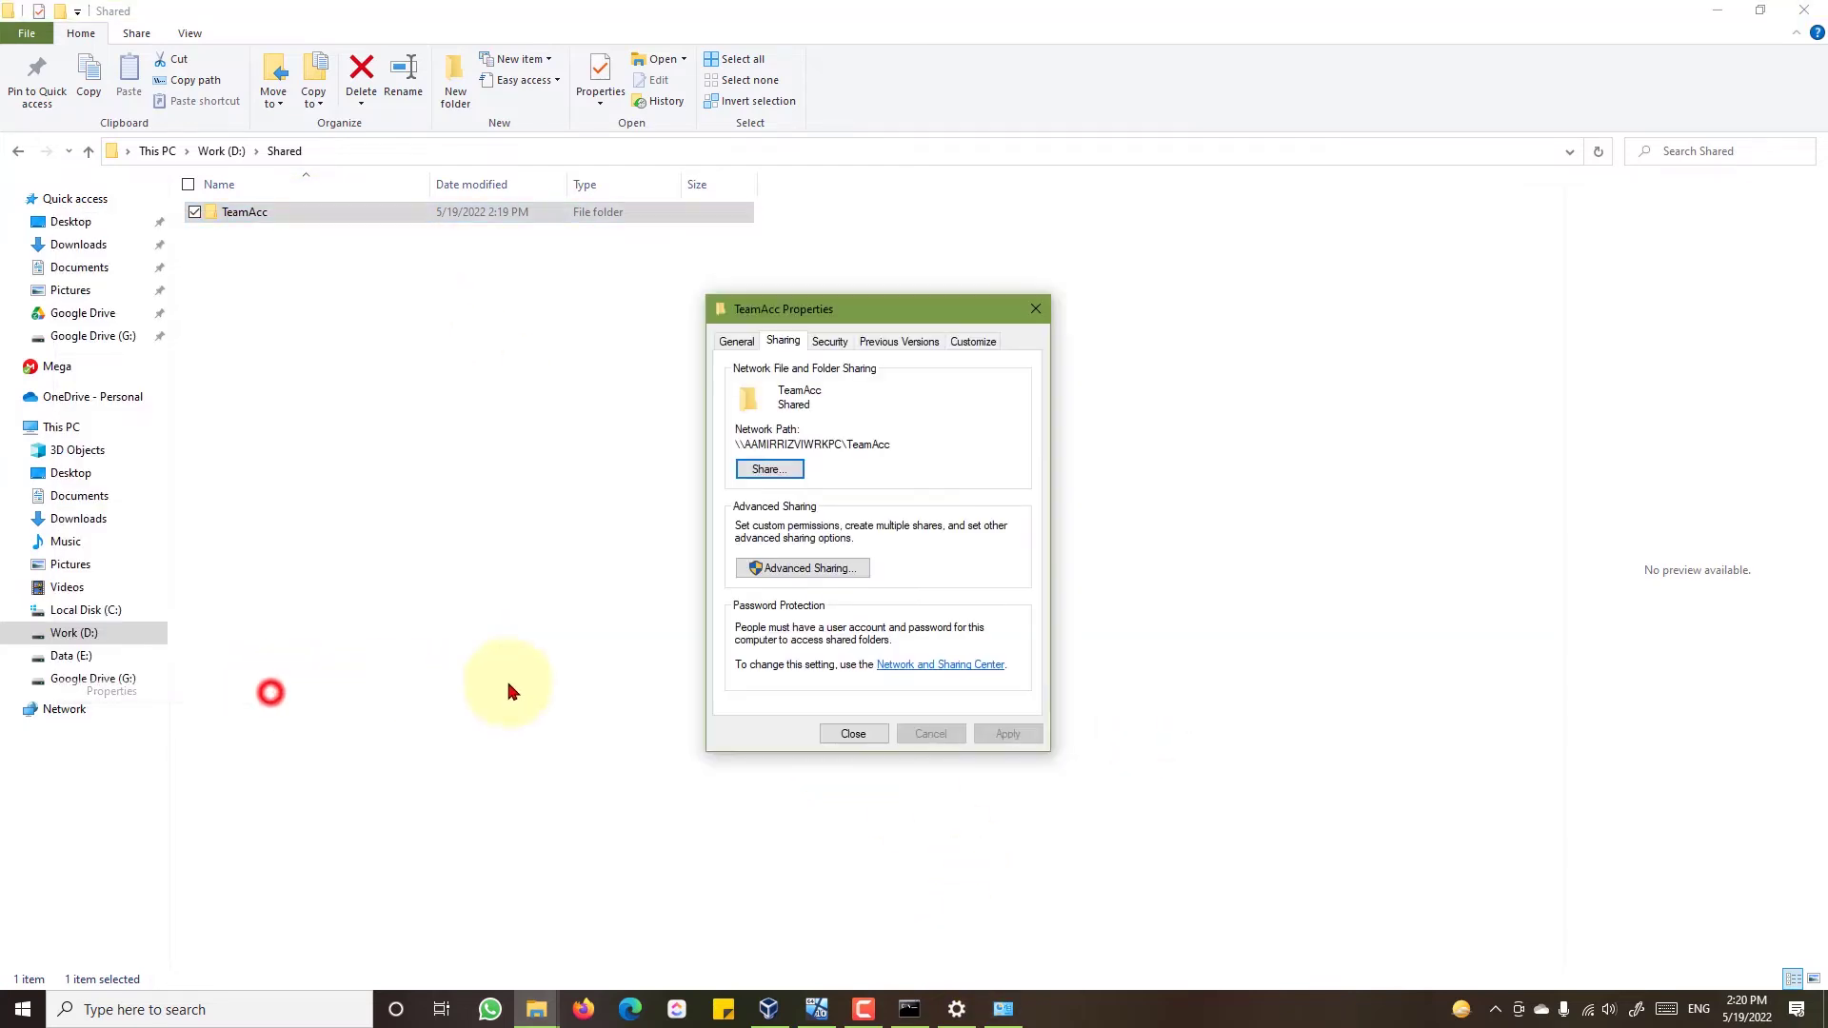
pyautogui.click(779, 570)
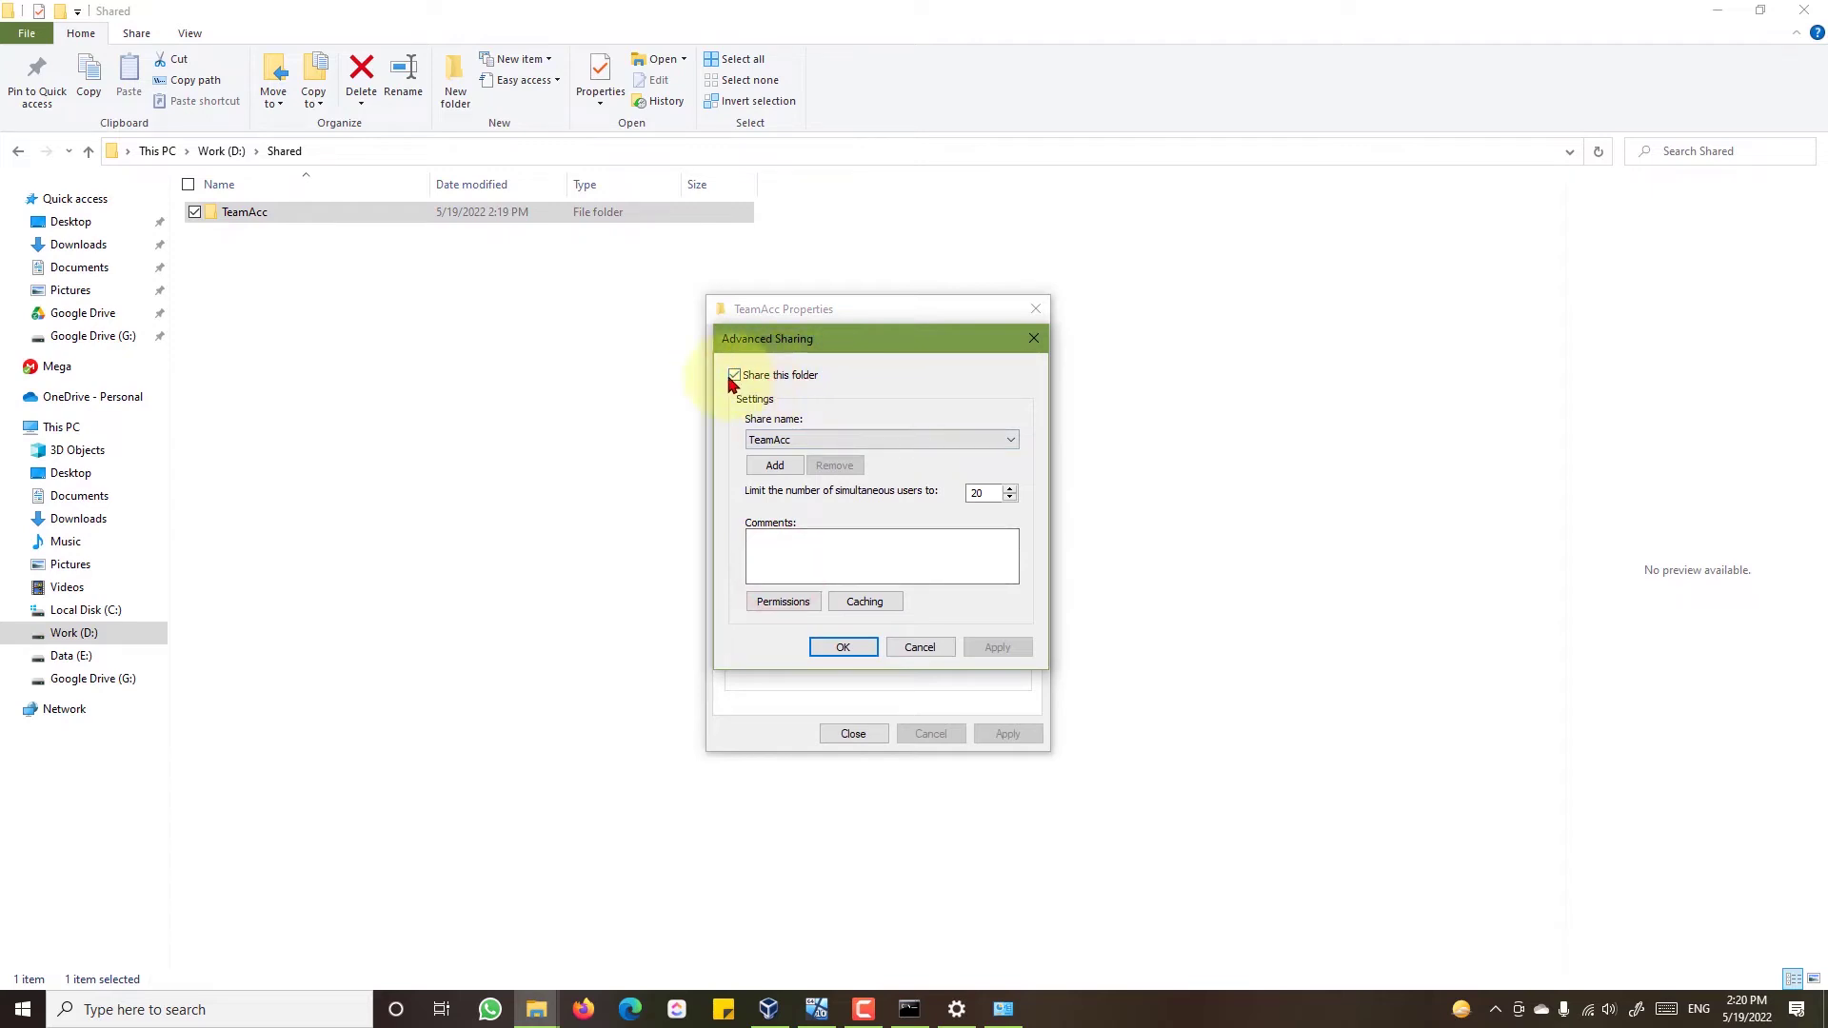
pyautogui.click(843, 644)
pyautogui.click(853, 735)
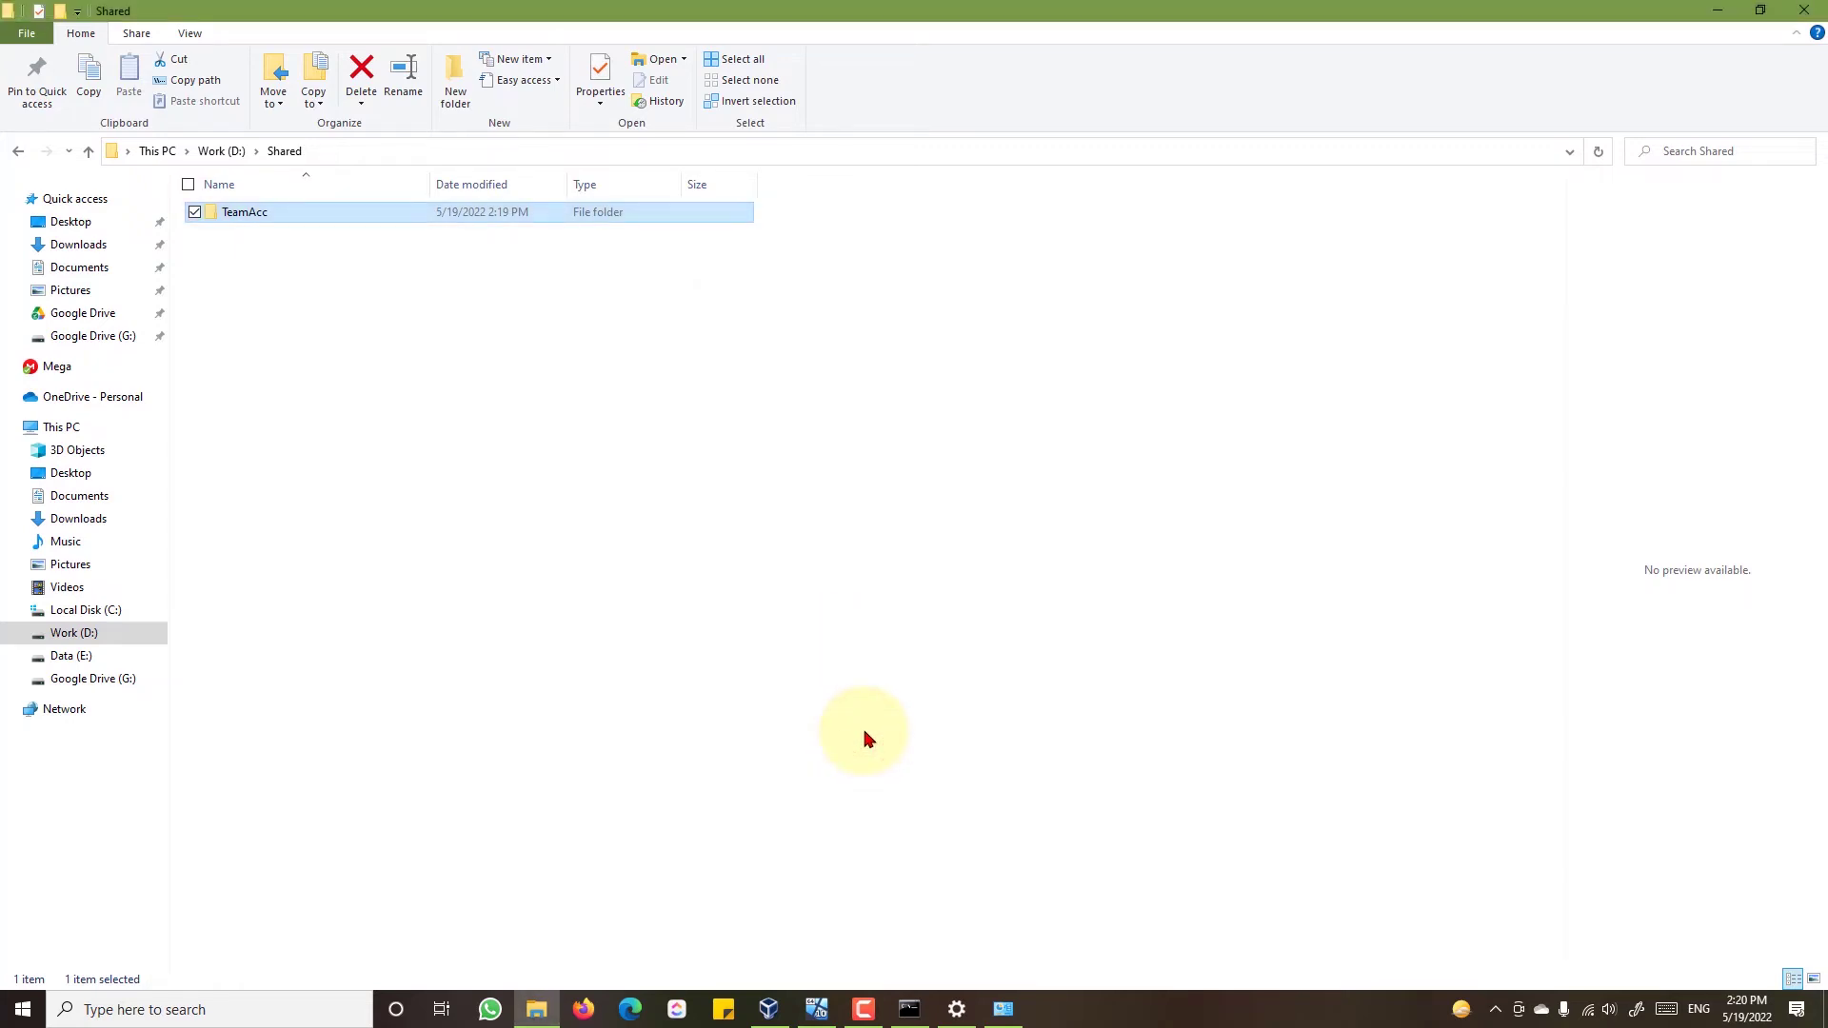
# - Deselect the TeamAcc folder and close the Shared folder window
pyautogui.click(652, 493)
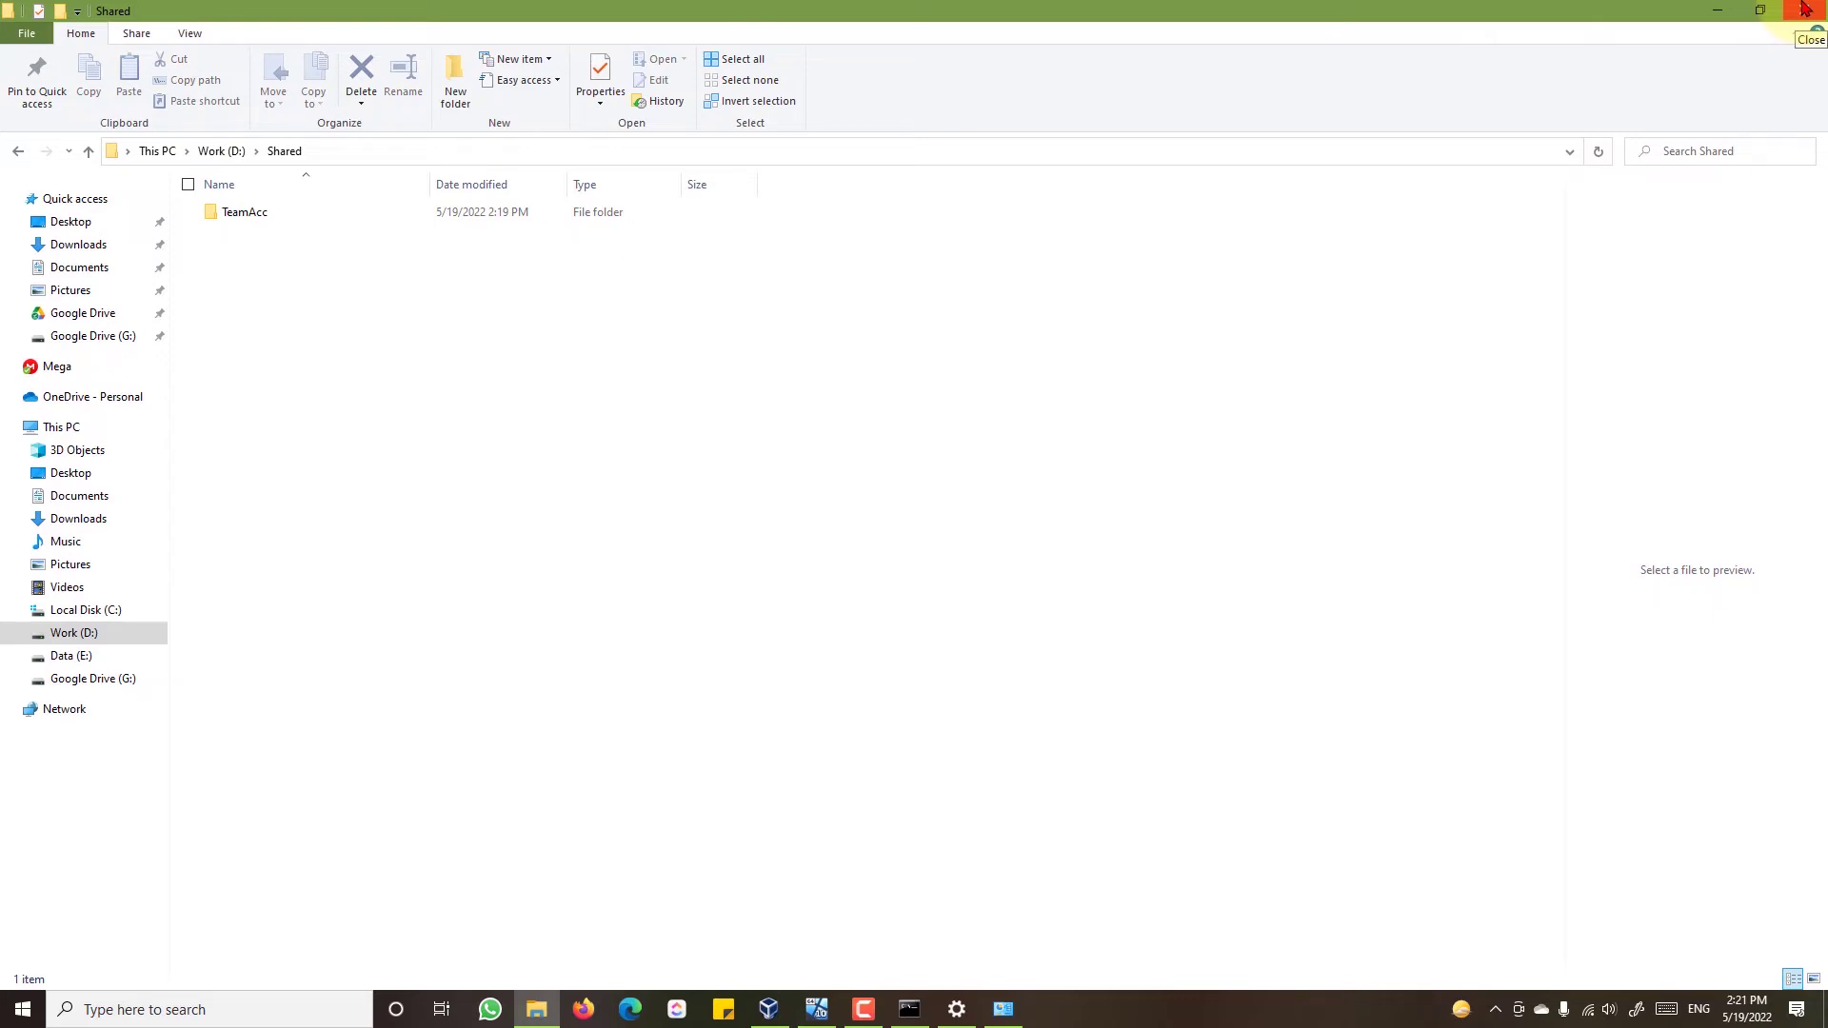
pyautogui.click(1805, 9)
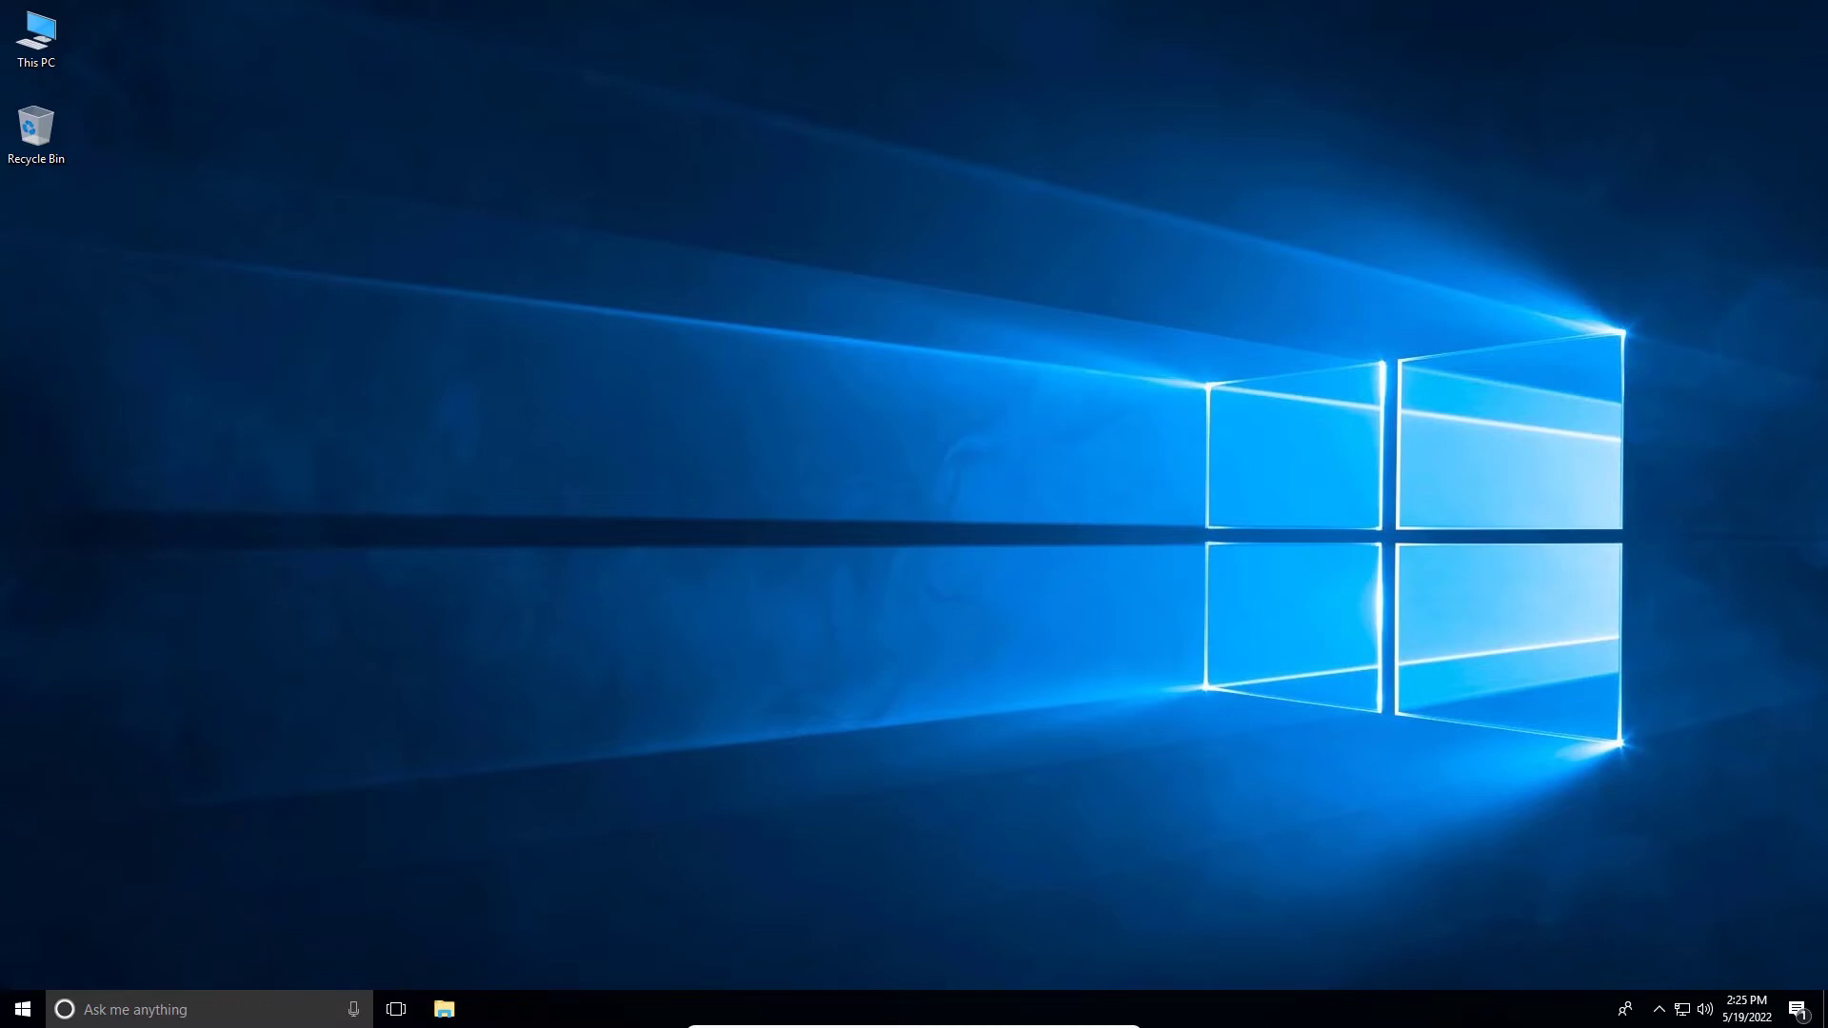
# - Reach Network in File Explorer, dismiss the discovery warning, and open maximized advanced sharing settings
pyautogui.click(443, 1009)
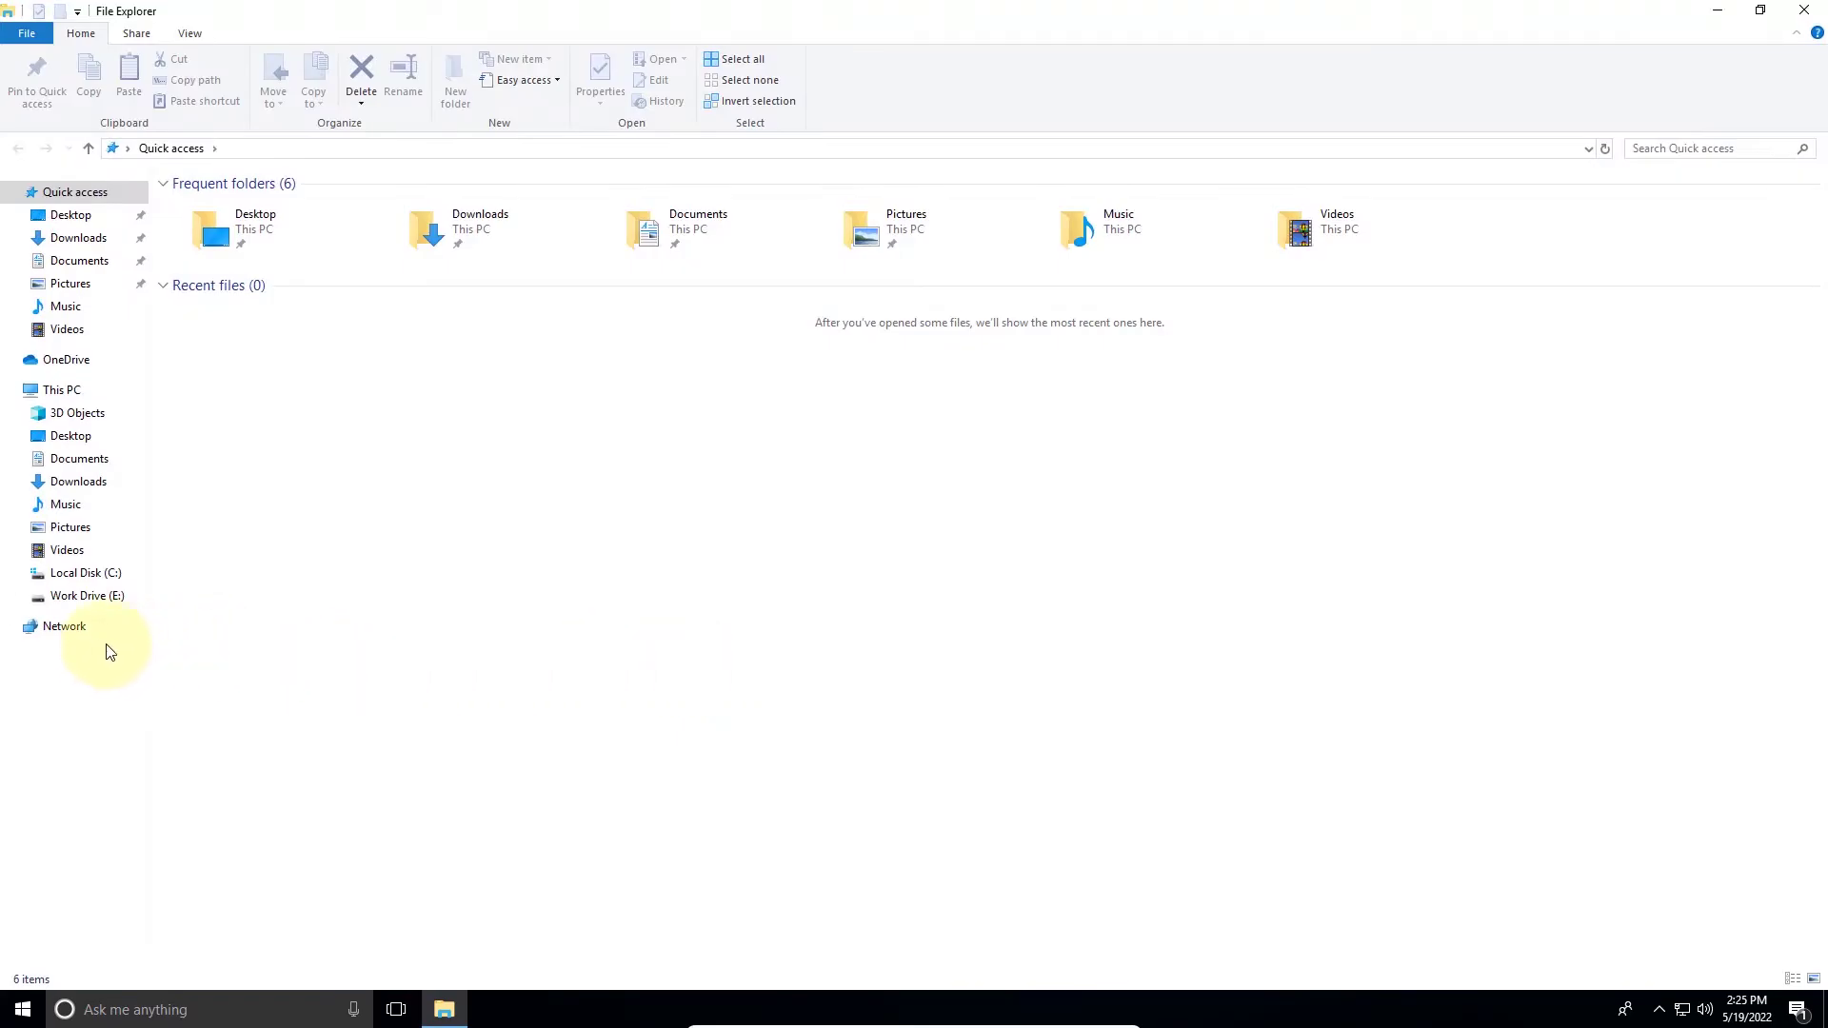
pyautogui.click(67, 628)
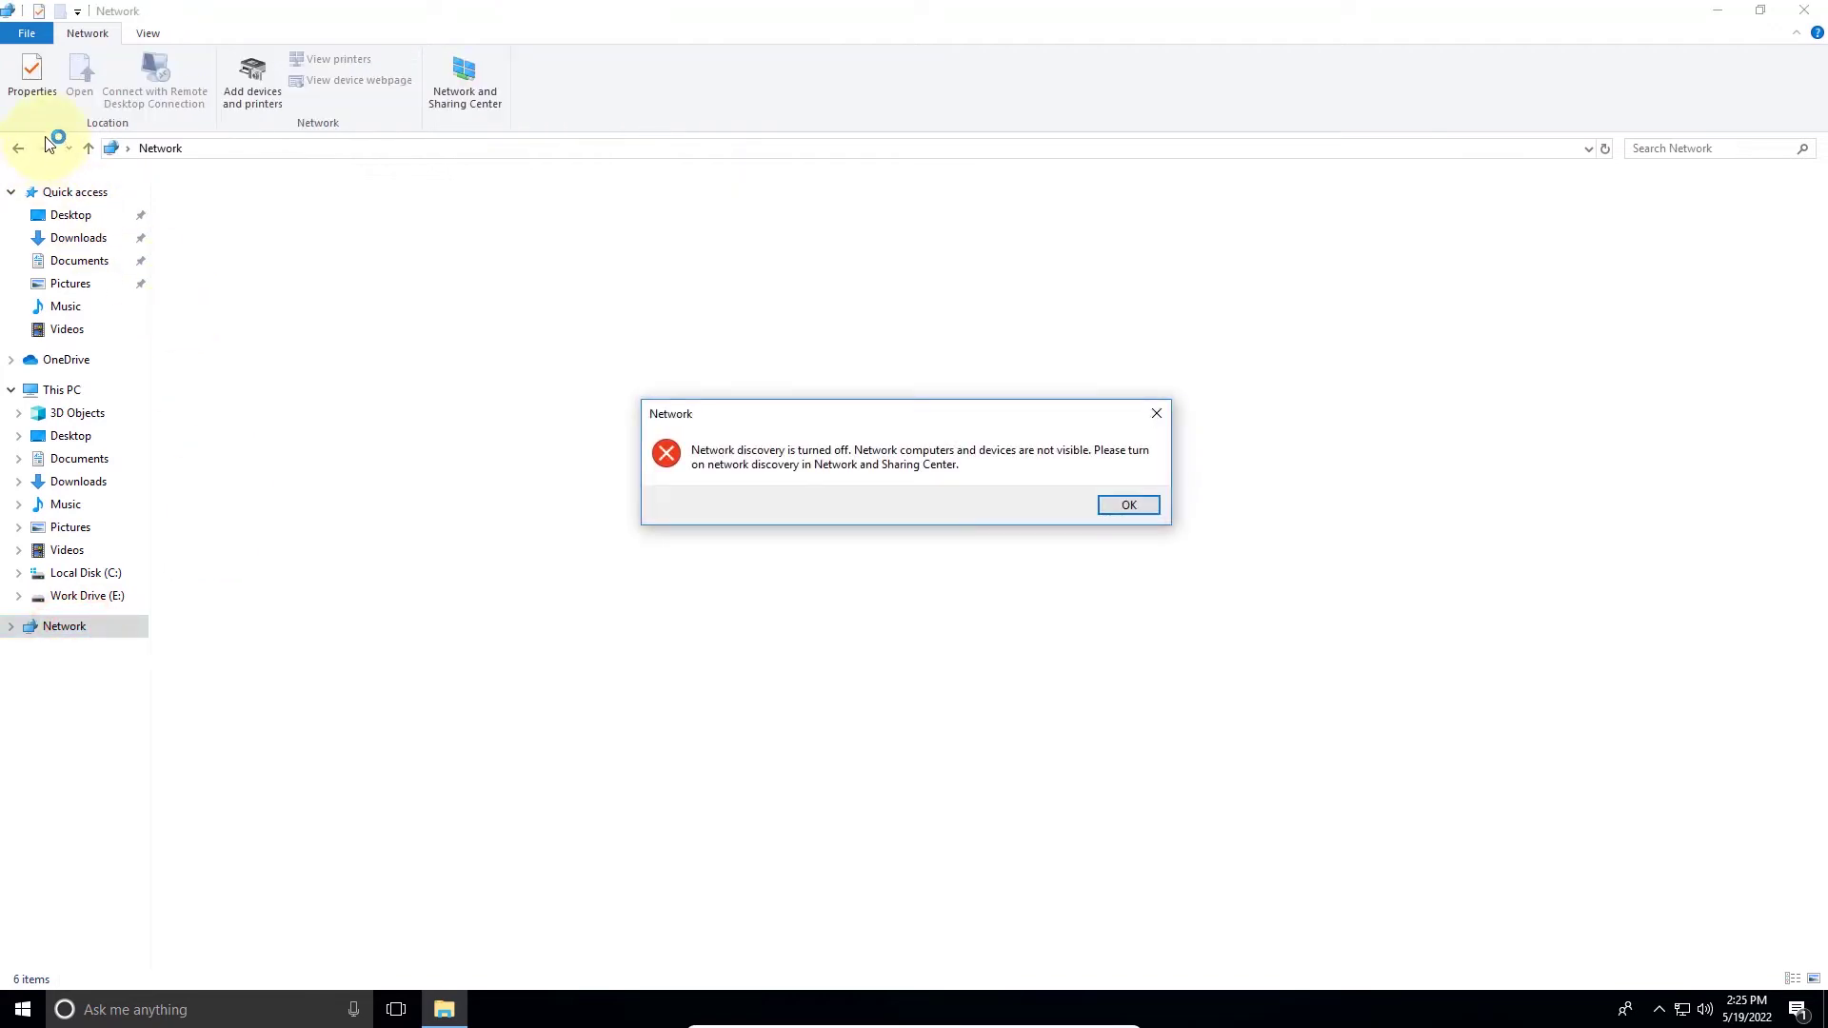
pyautogui.click(33, 72)
pyautogui.click(1111, 502)
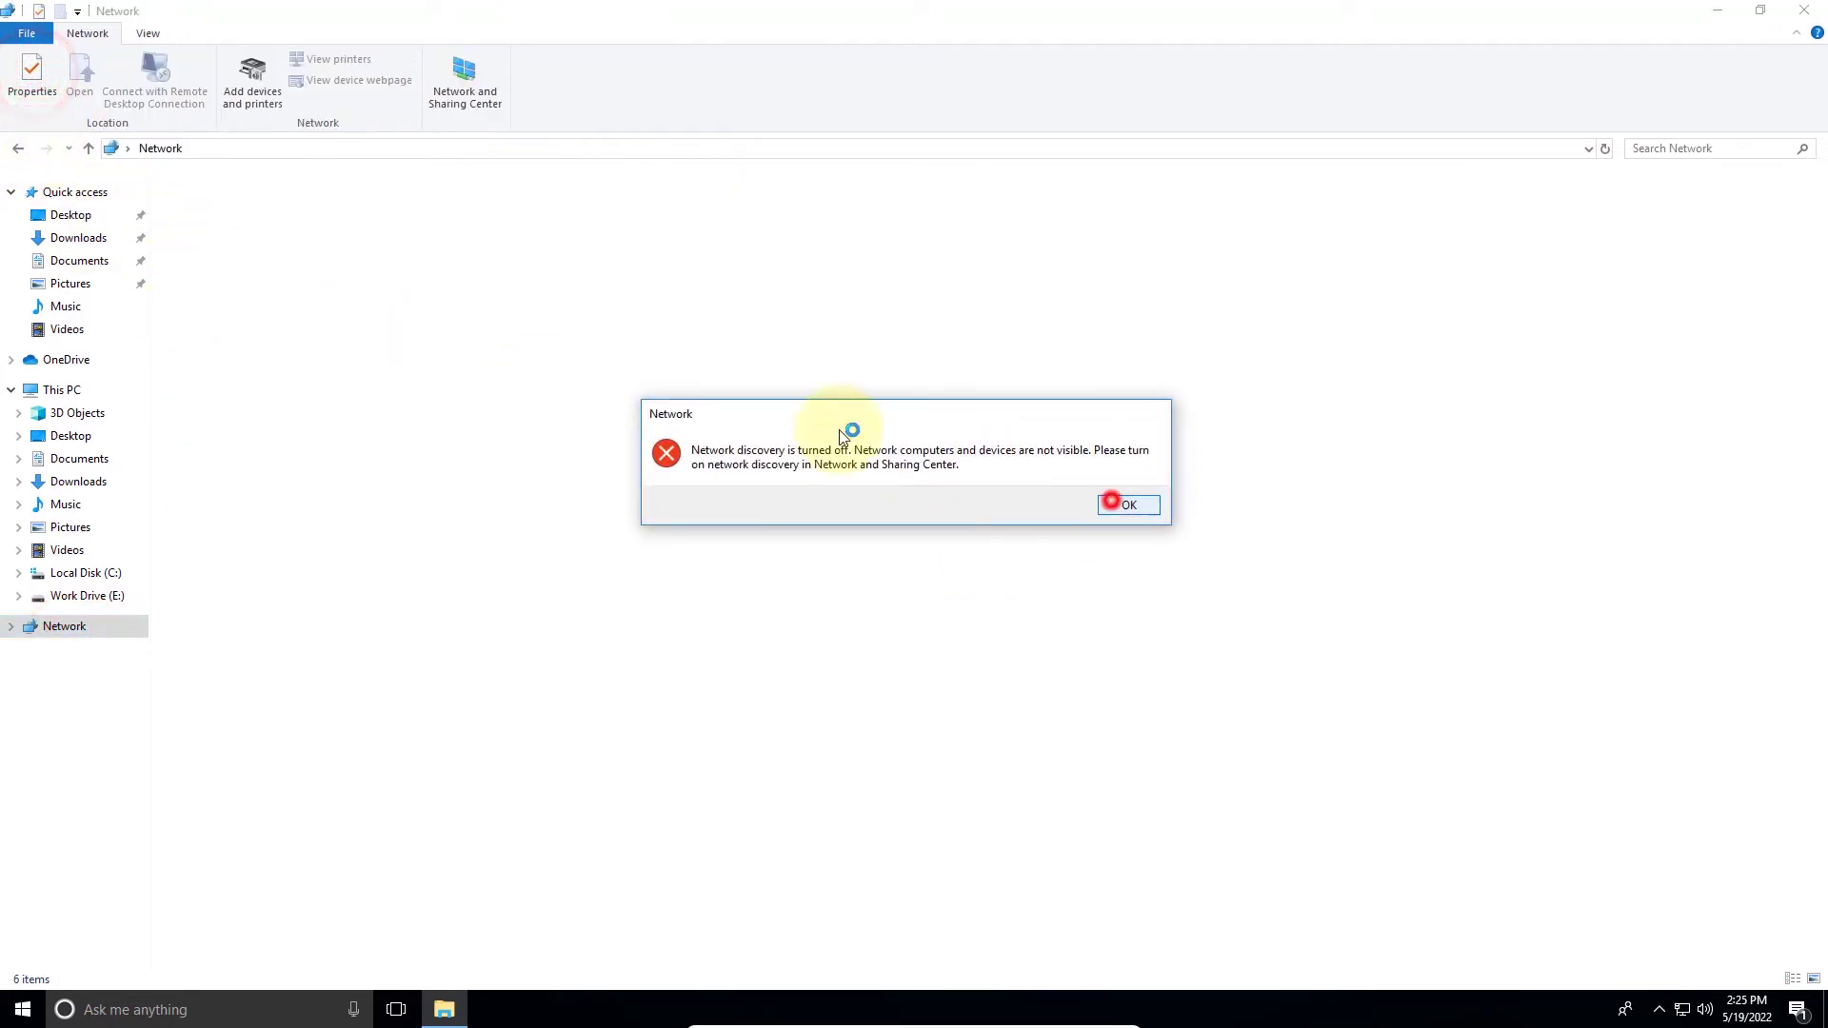
pyautogui.click(32, 72)
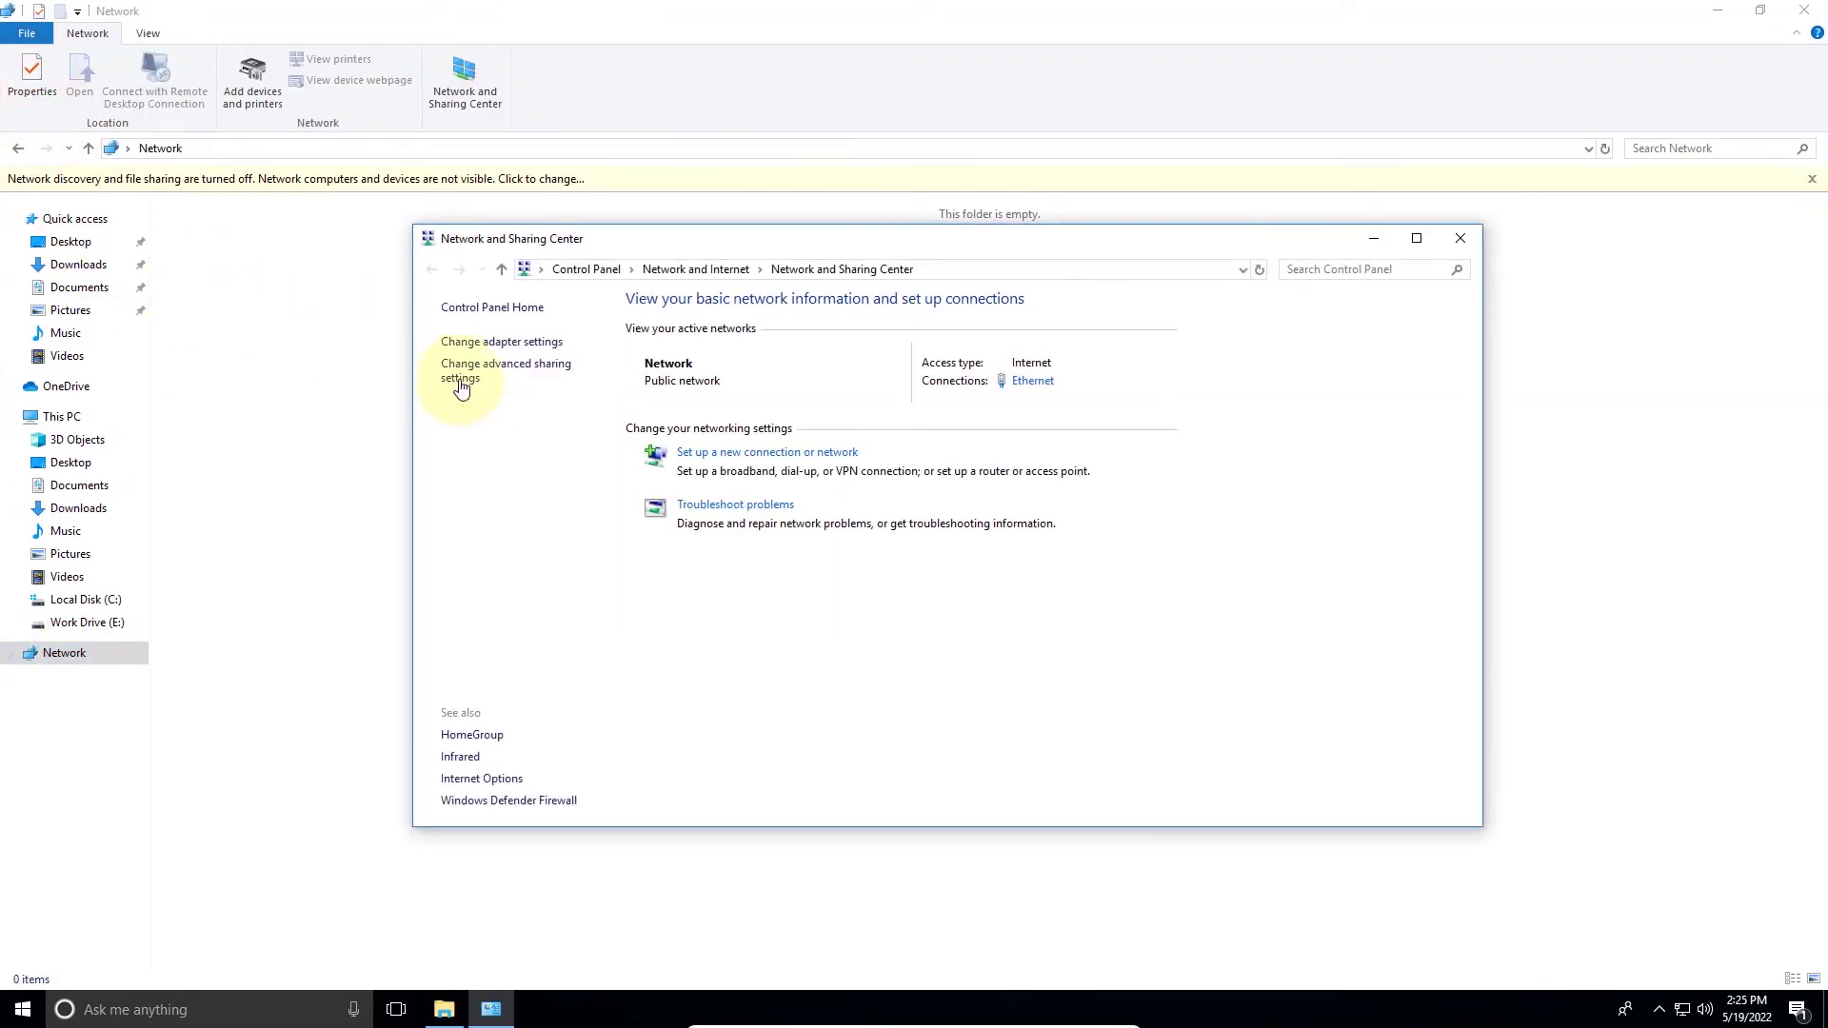
pyautogui.click(460, 376)
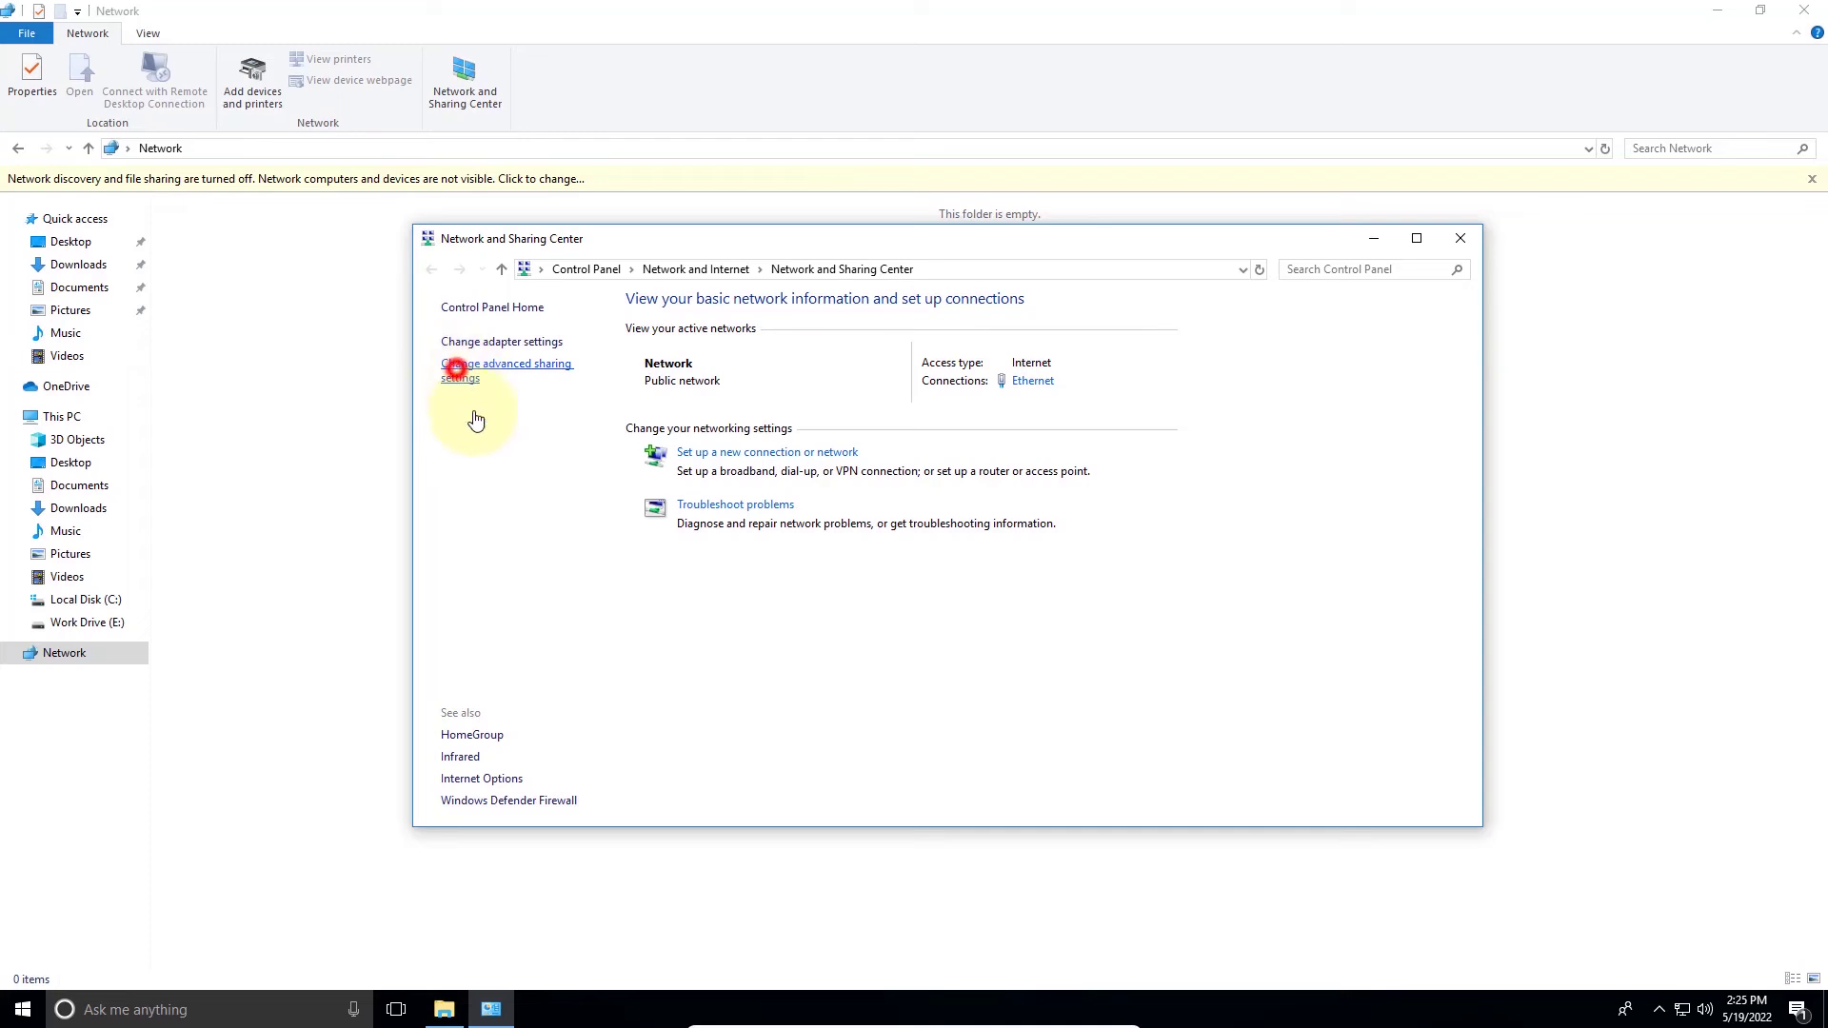
pyautogui.doubleClick(755, 240)
# - Turn on Public and Private network discovery, Private file sharing, and Windows-managed homegroup connections
pyautogui.click(715, 278)
pyautogui.click(657, 151)
pyautogui.click(715, 245)
pyautogui.click(715, 377)
pyautogui.click(717, 510)
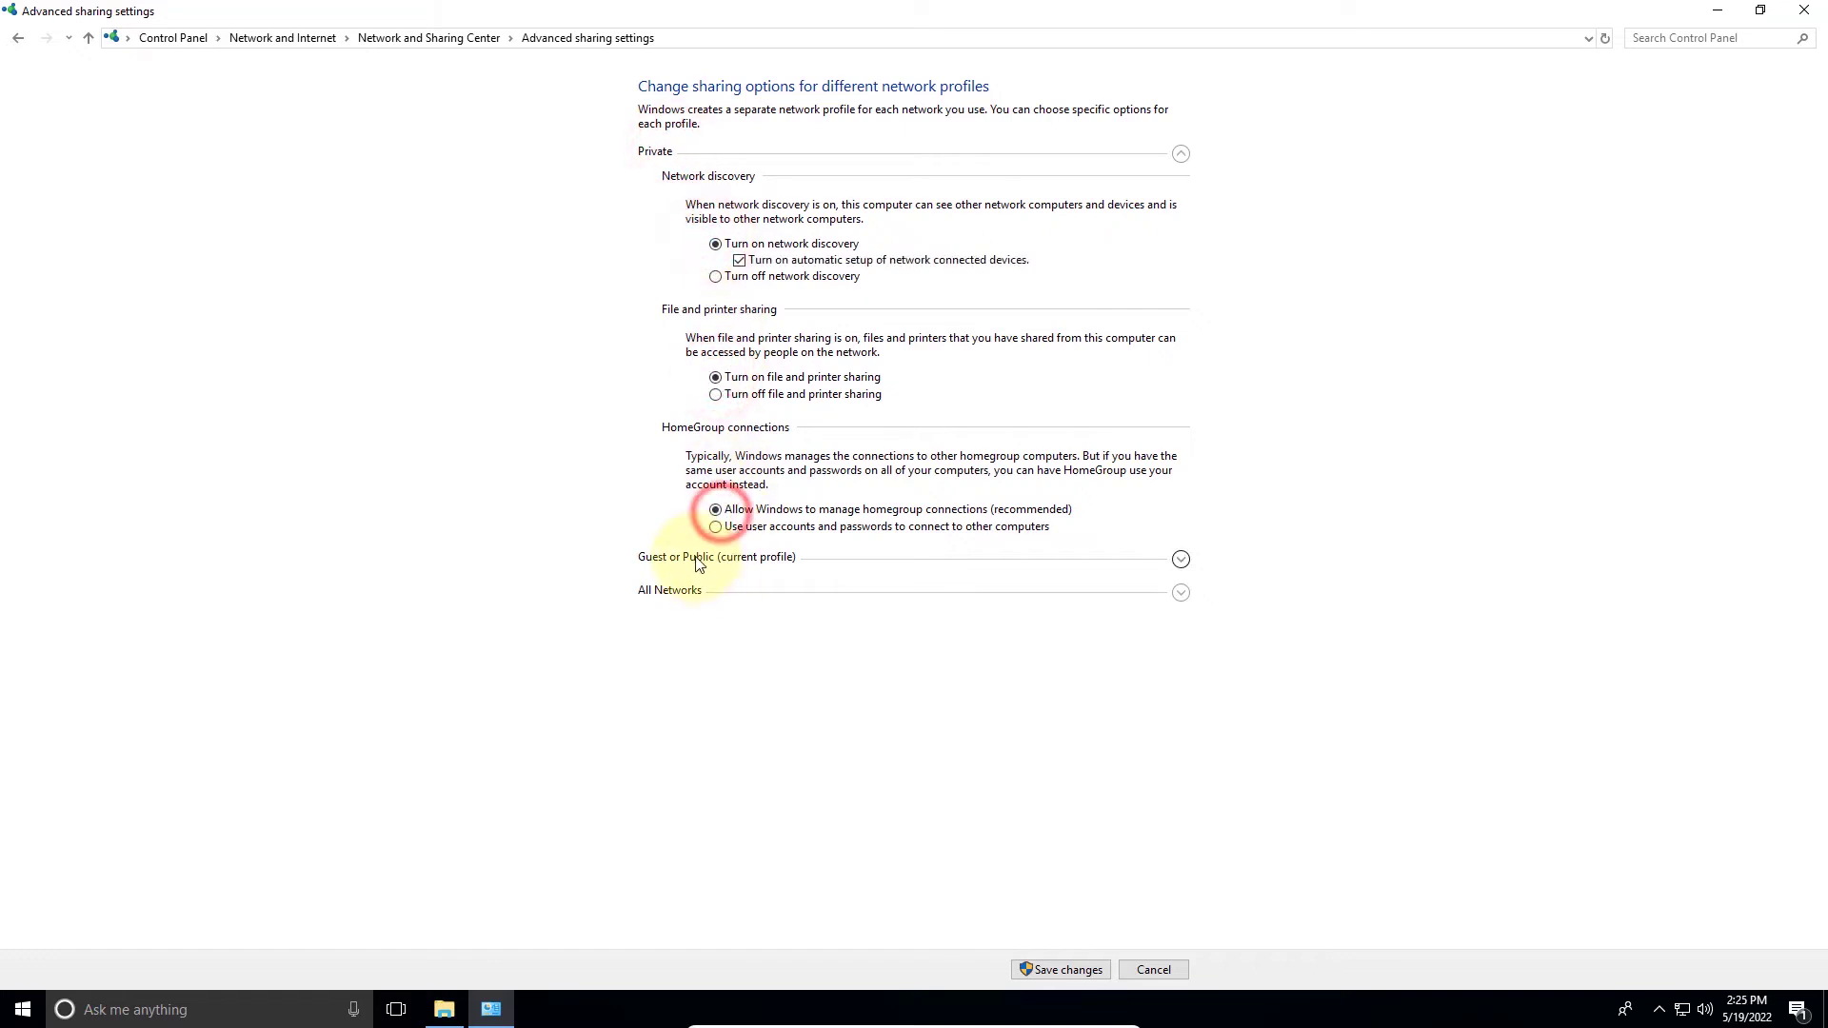
# - Turn on Guest or Public file and printer sharing and Public folder sharing, then save
pyautogui.click(695, 556)
pyautogui.click(715, 394)
pyautogui.click(697, 442)
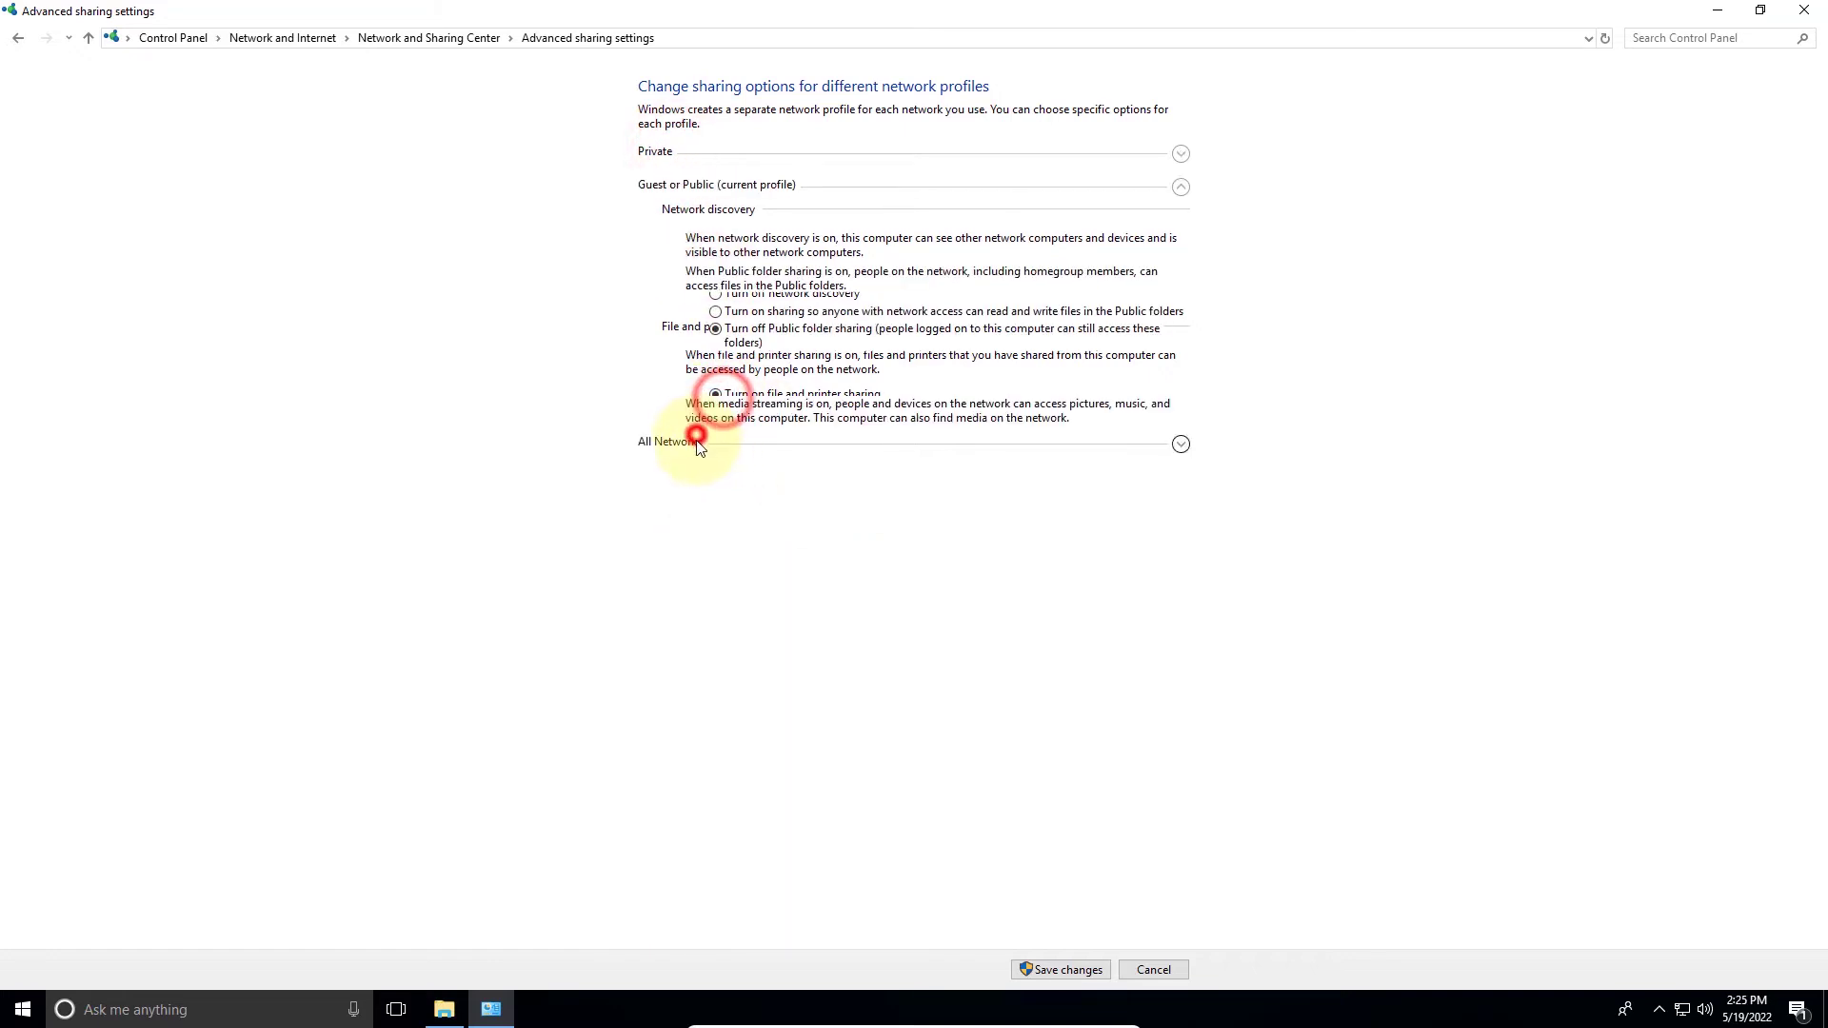
pyautogui.click(715, 312)
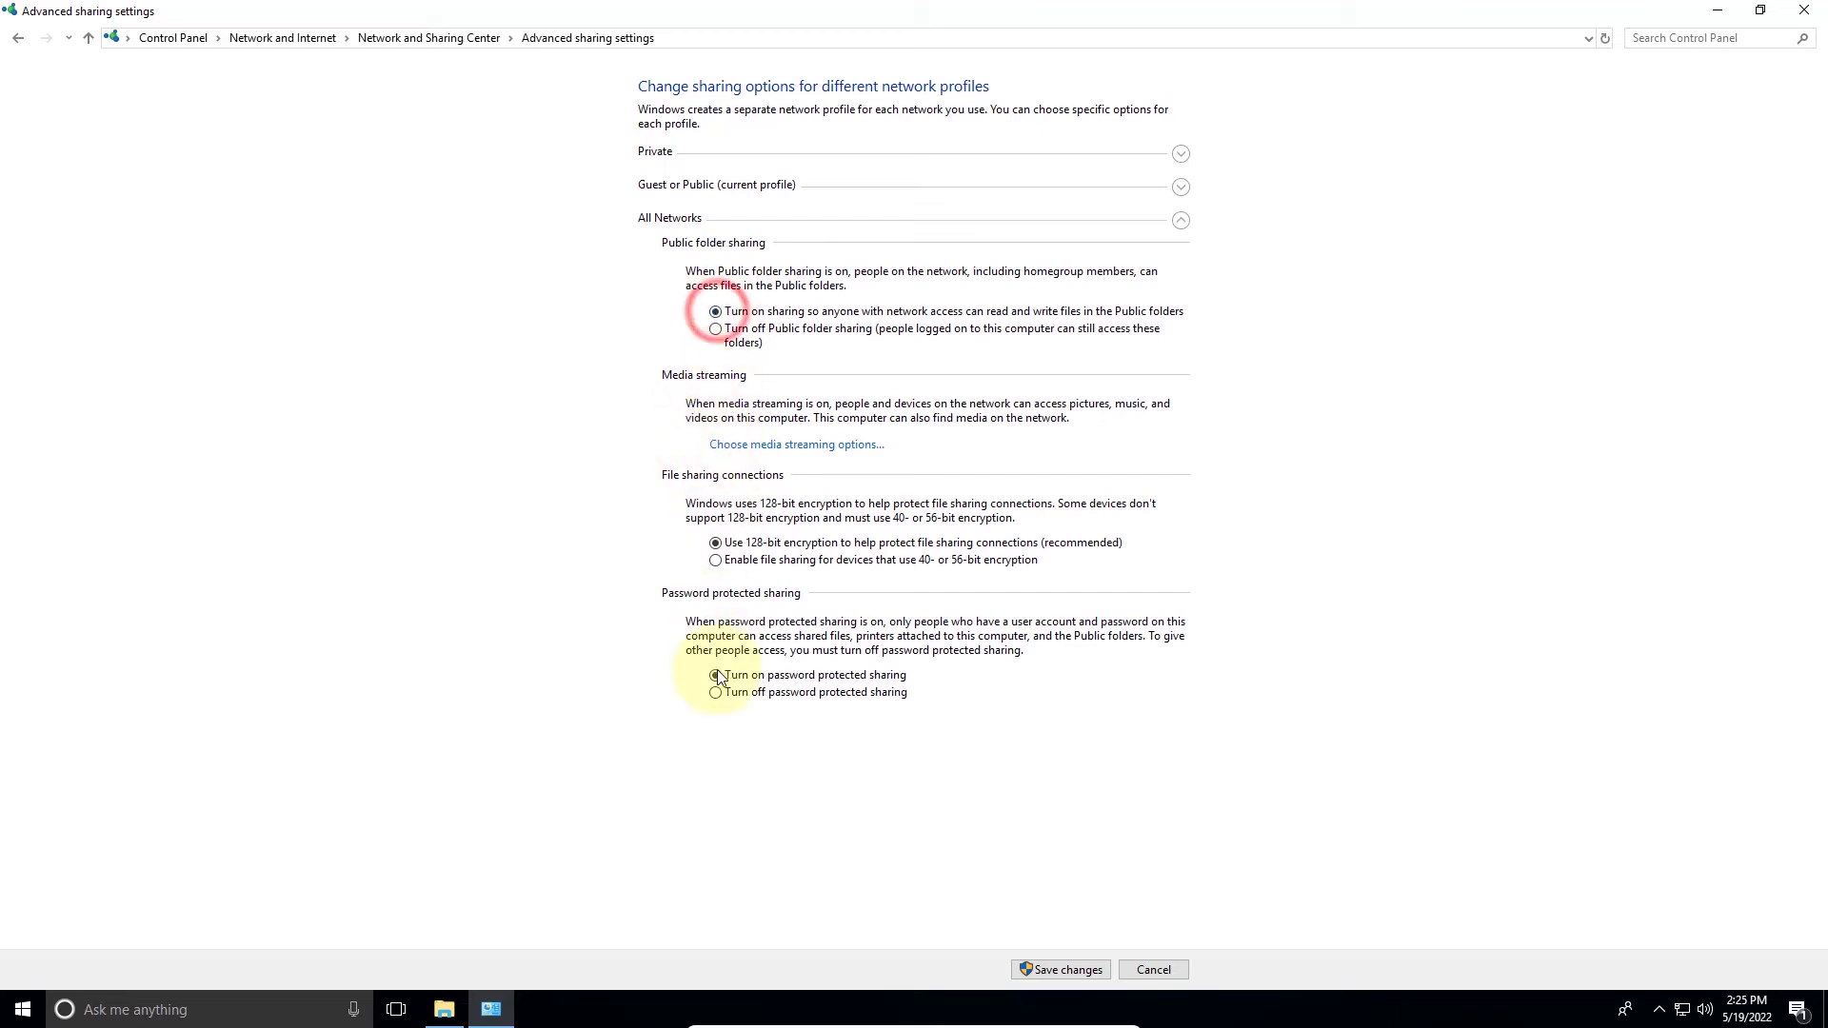
pyautogui.click(1043, 970)
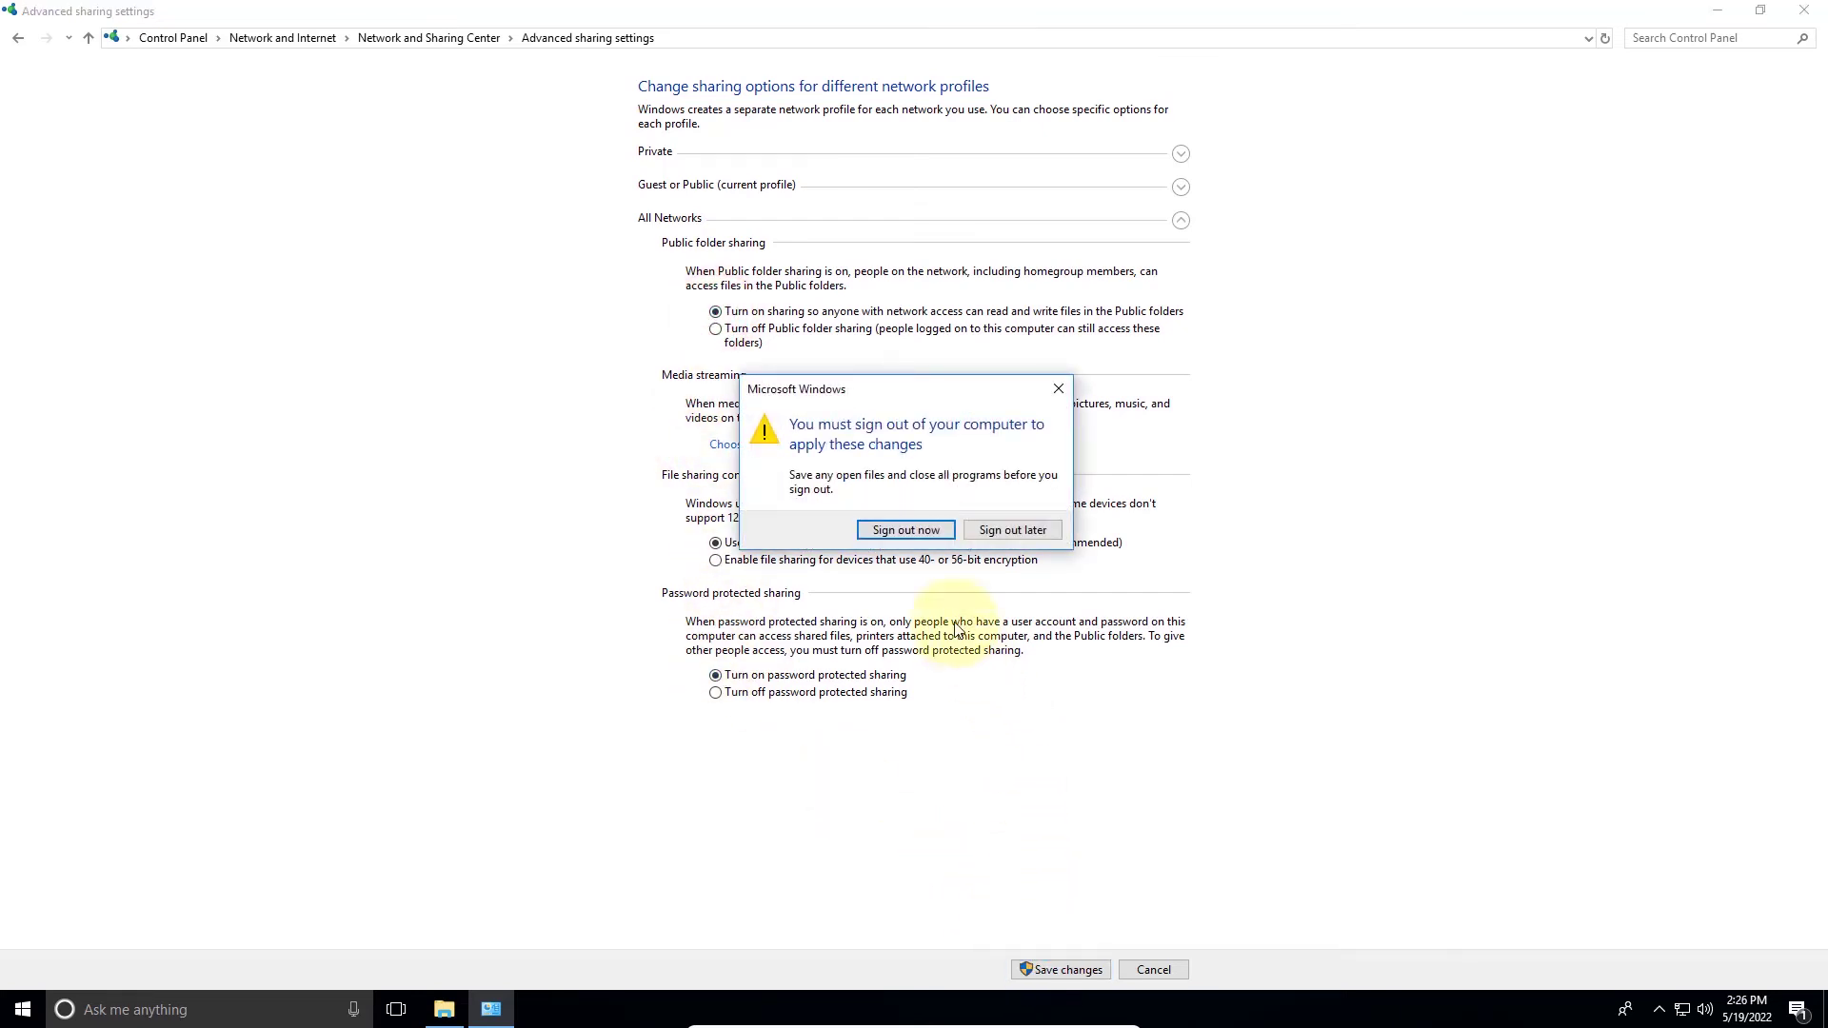
# - Sign out to apply the changes, then sign back in, re-entering the correct account password after an error
pyautogui.click(923, 529)
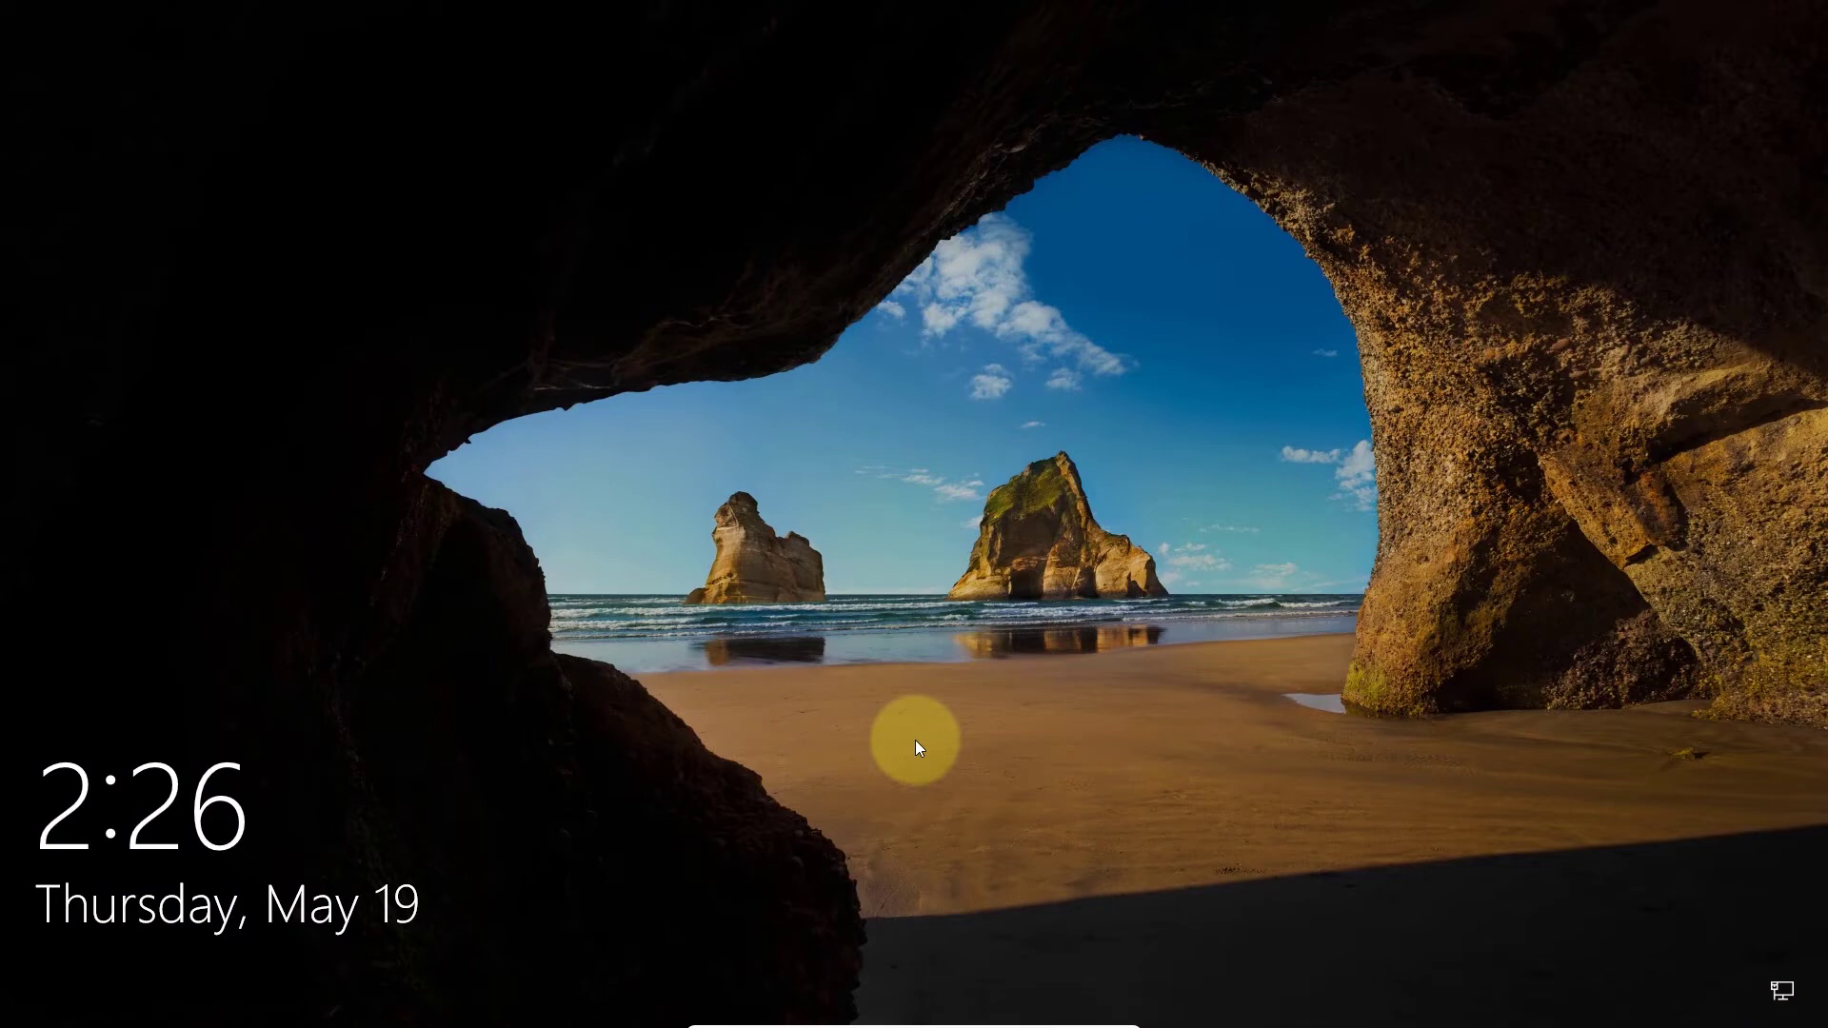
pyautogui.click(916, 740)
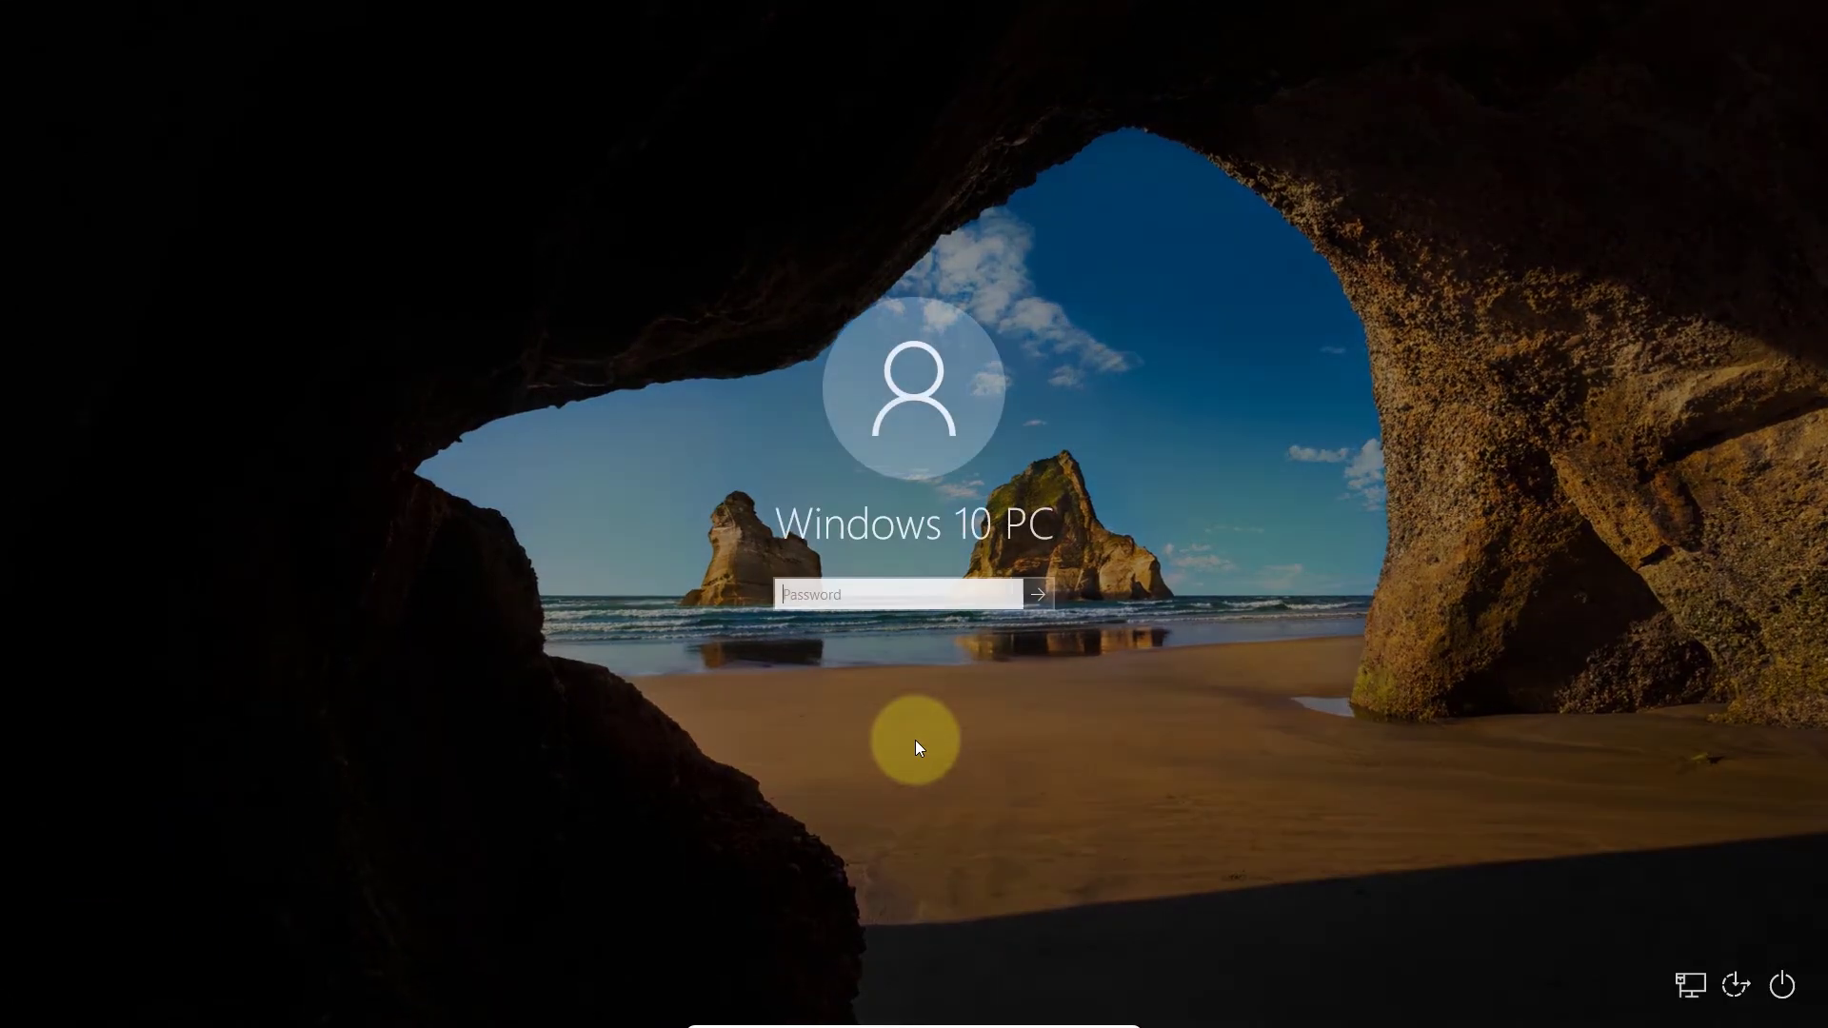
pyautogui.write('••••••••')
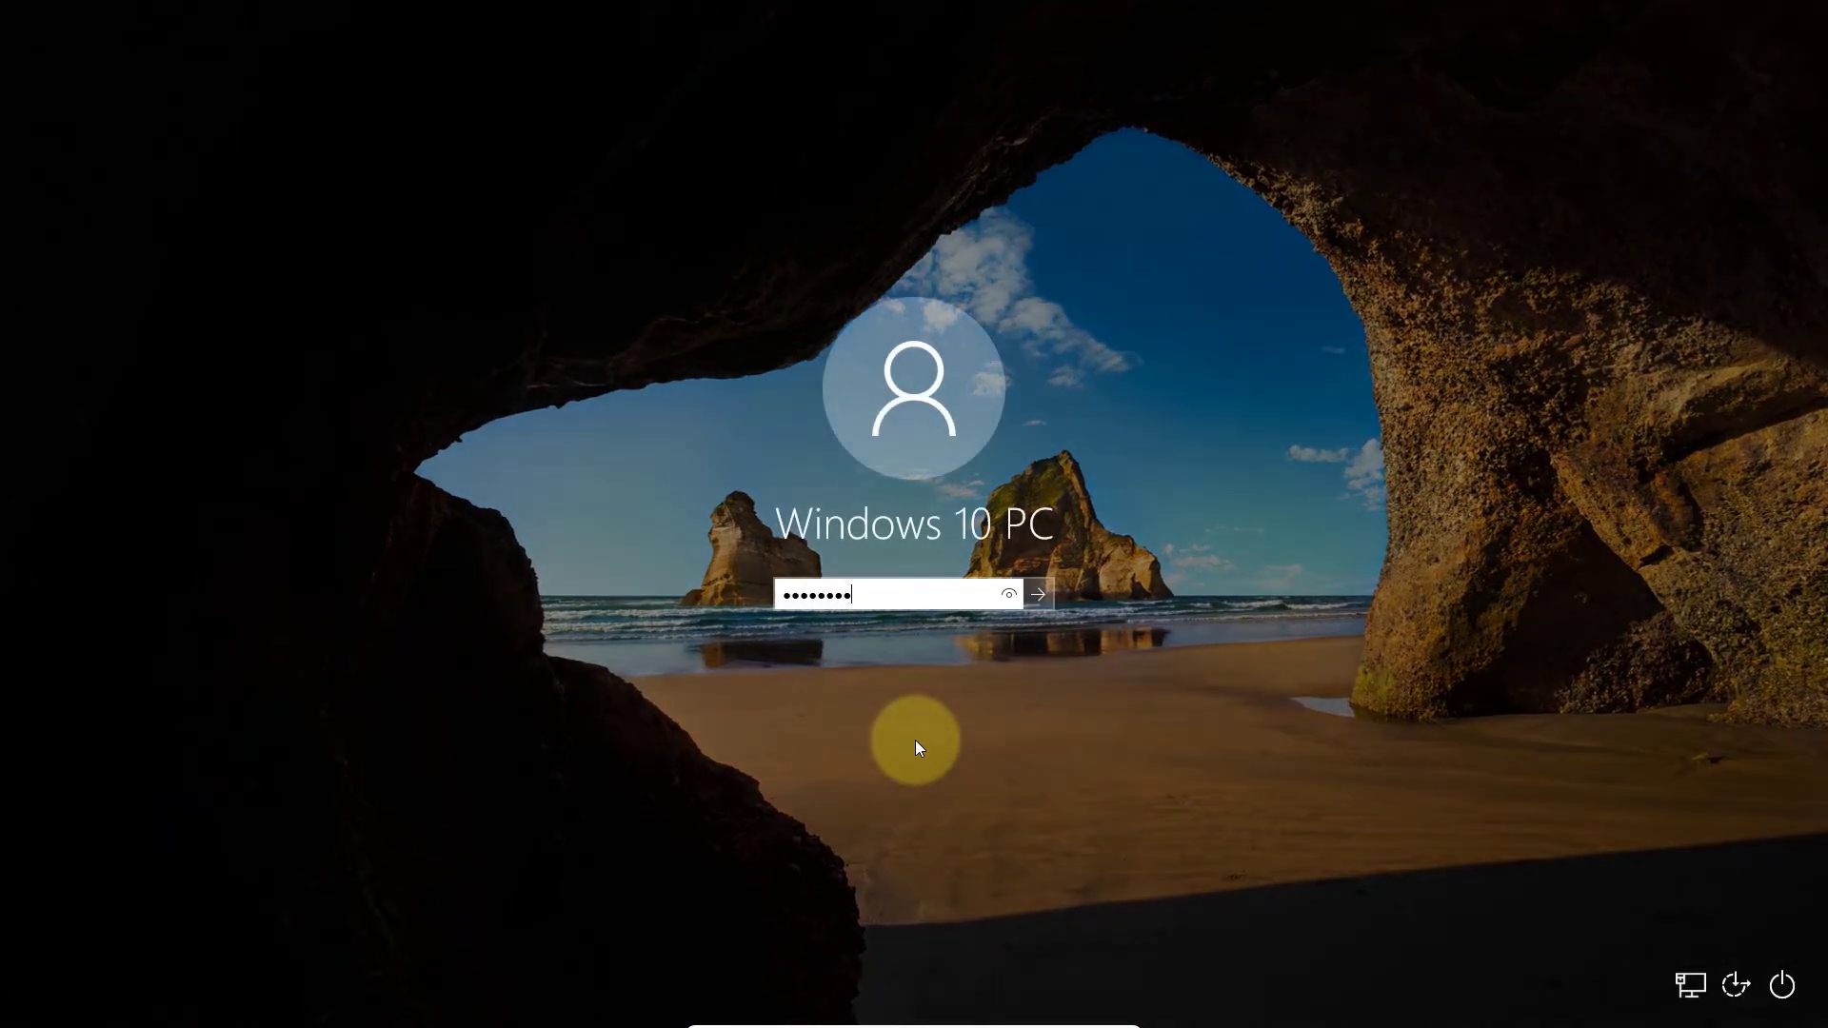
pyautogui.press('Return')
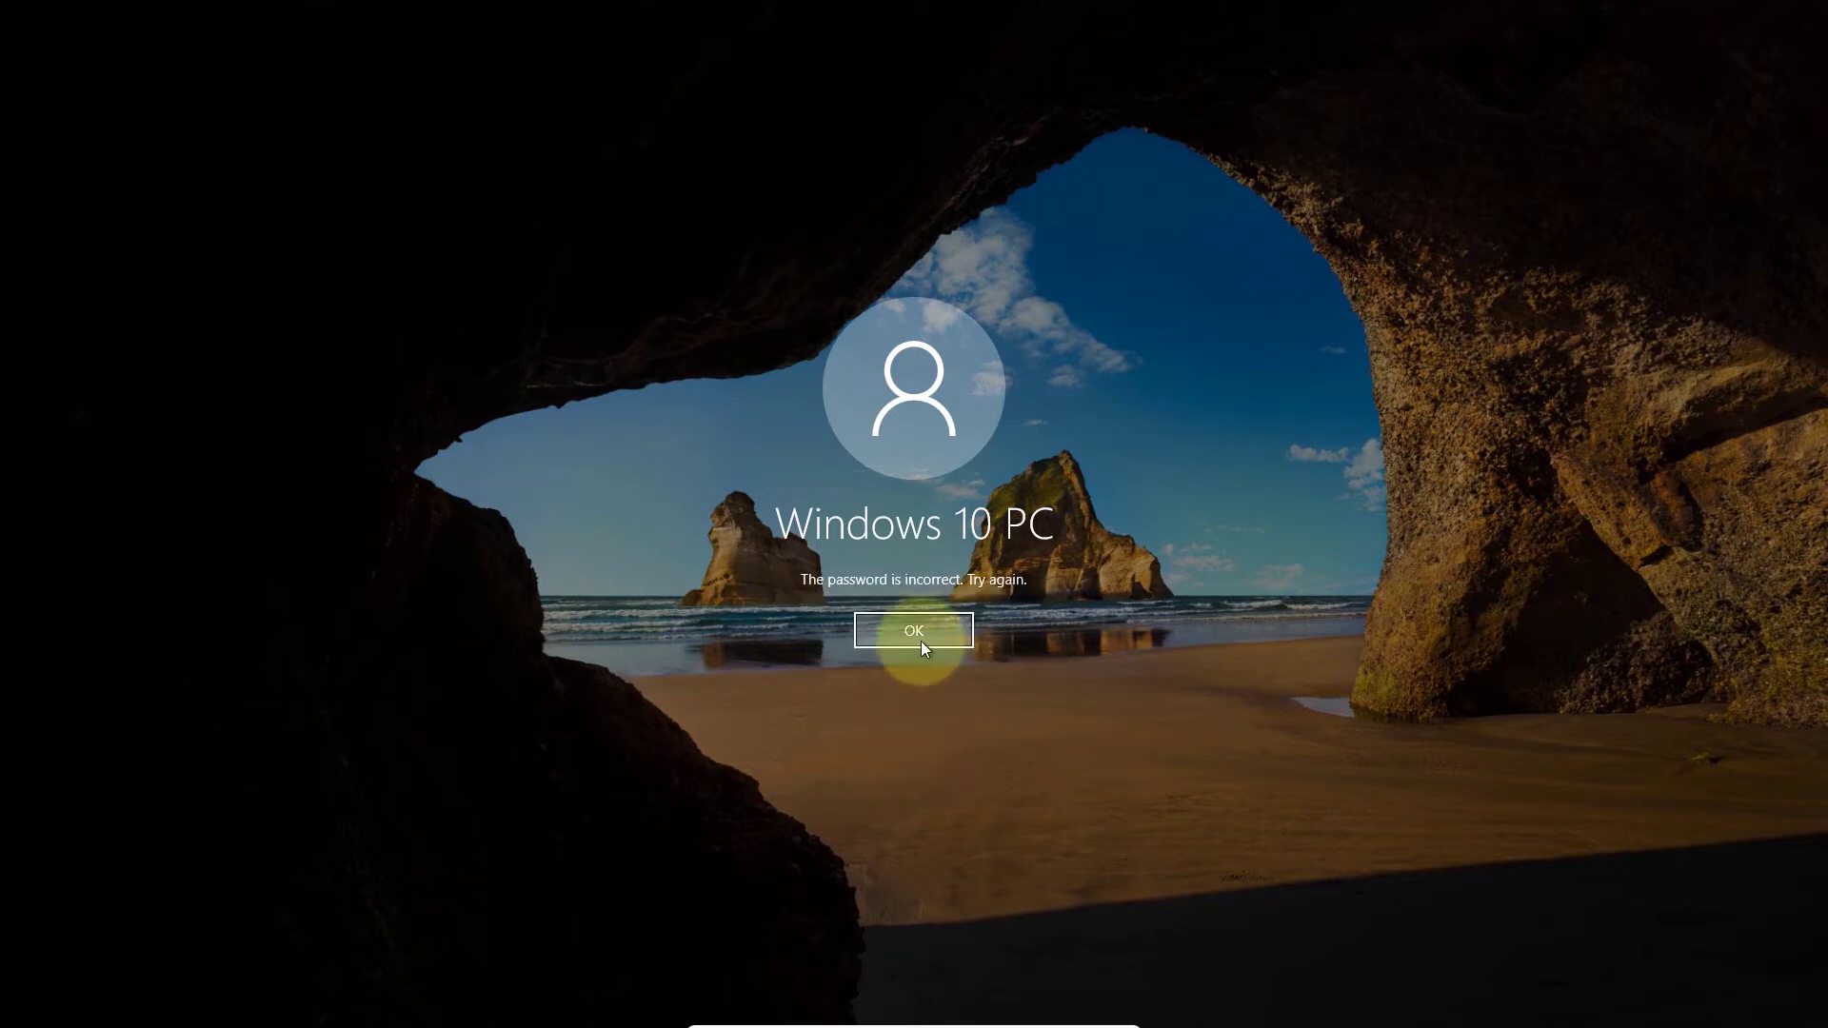
pyautogui.click(922, 634)
pyautogui.write('123456789')
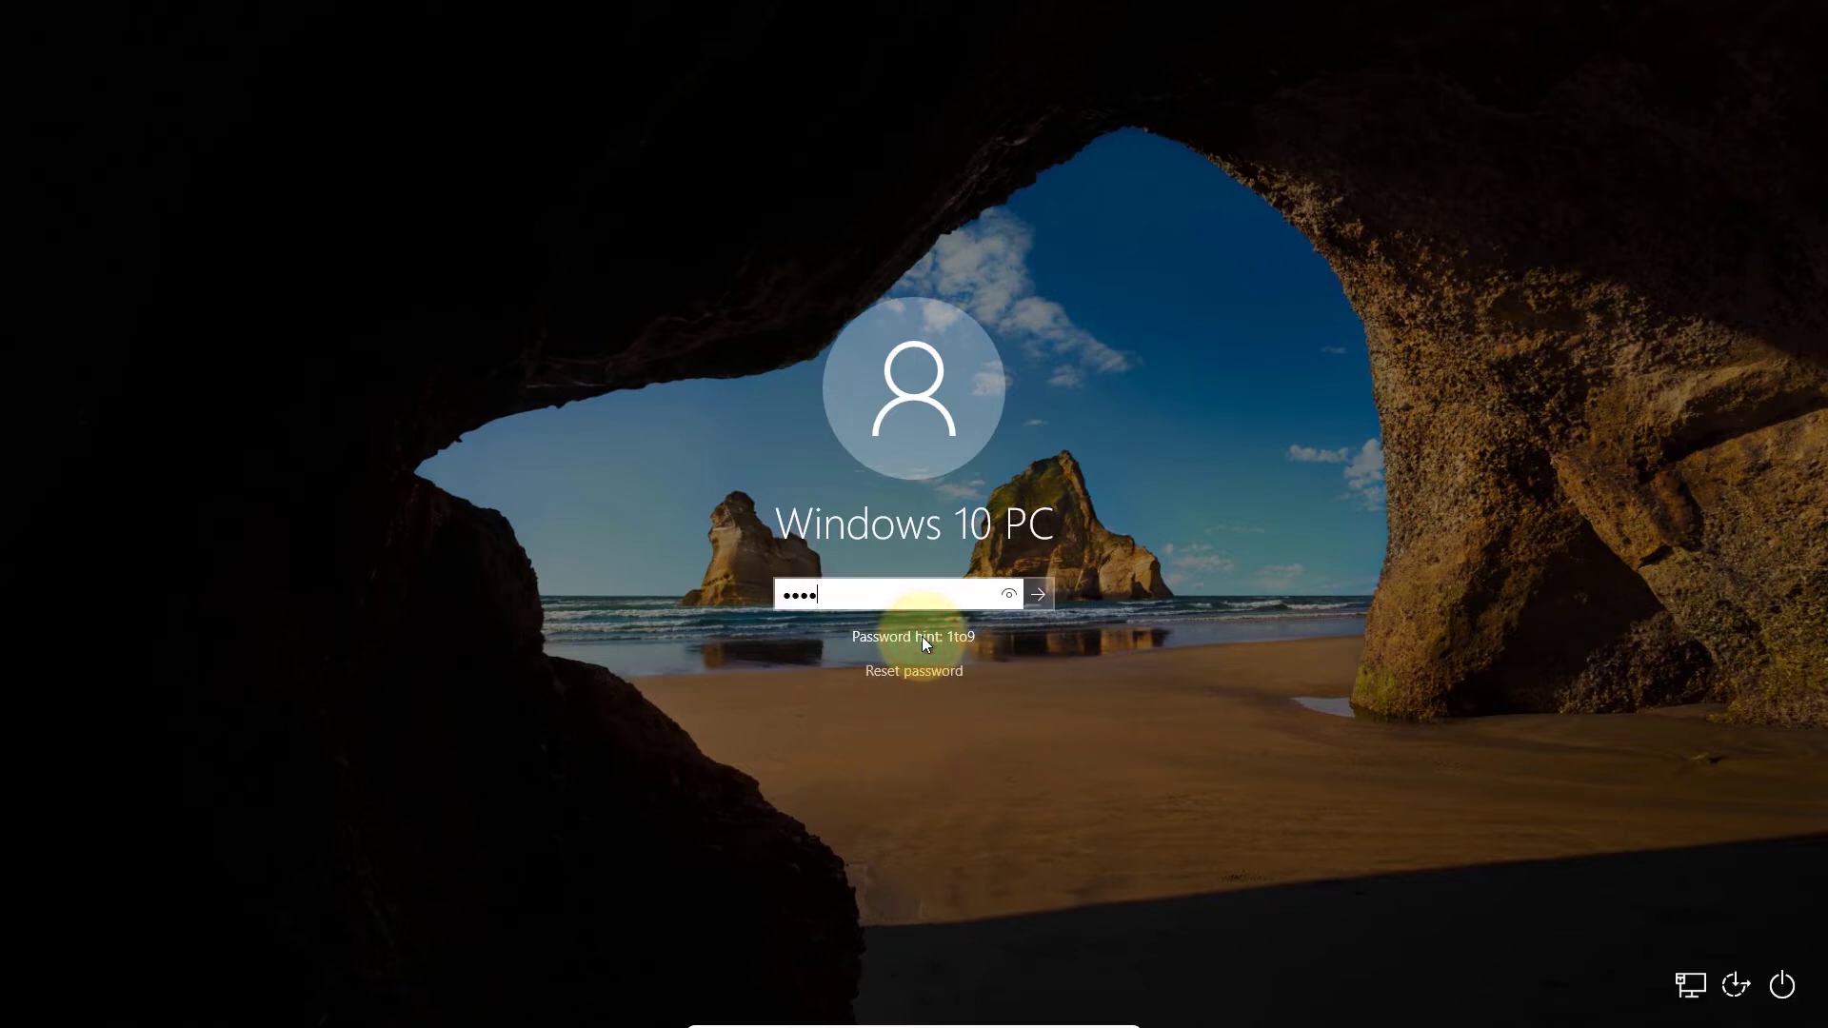
pyautogui.press('Return')
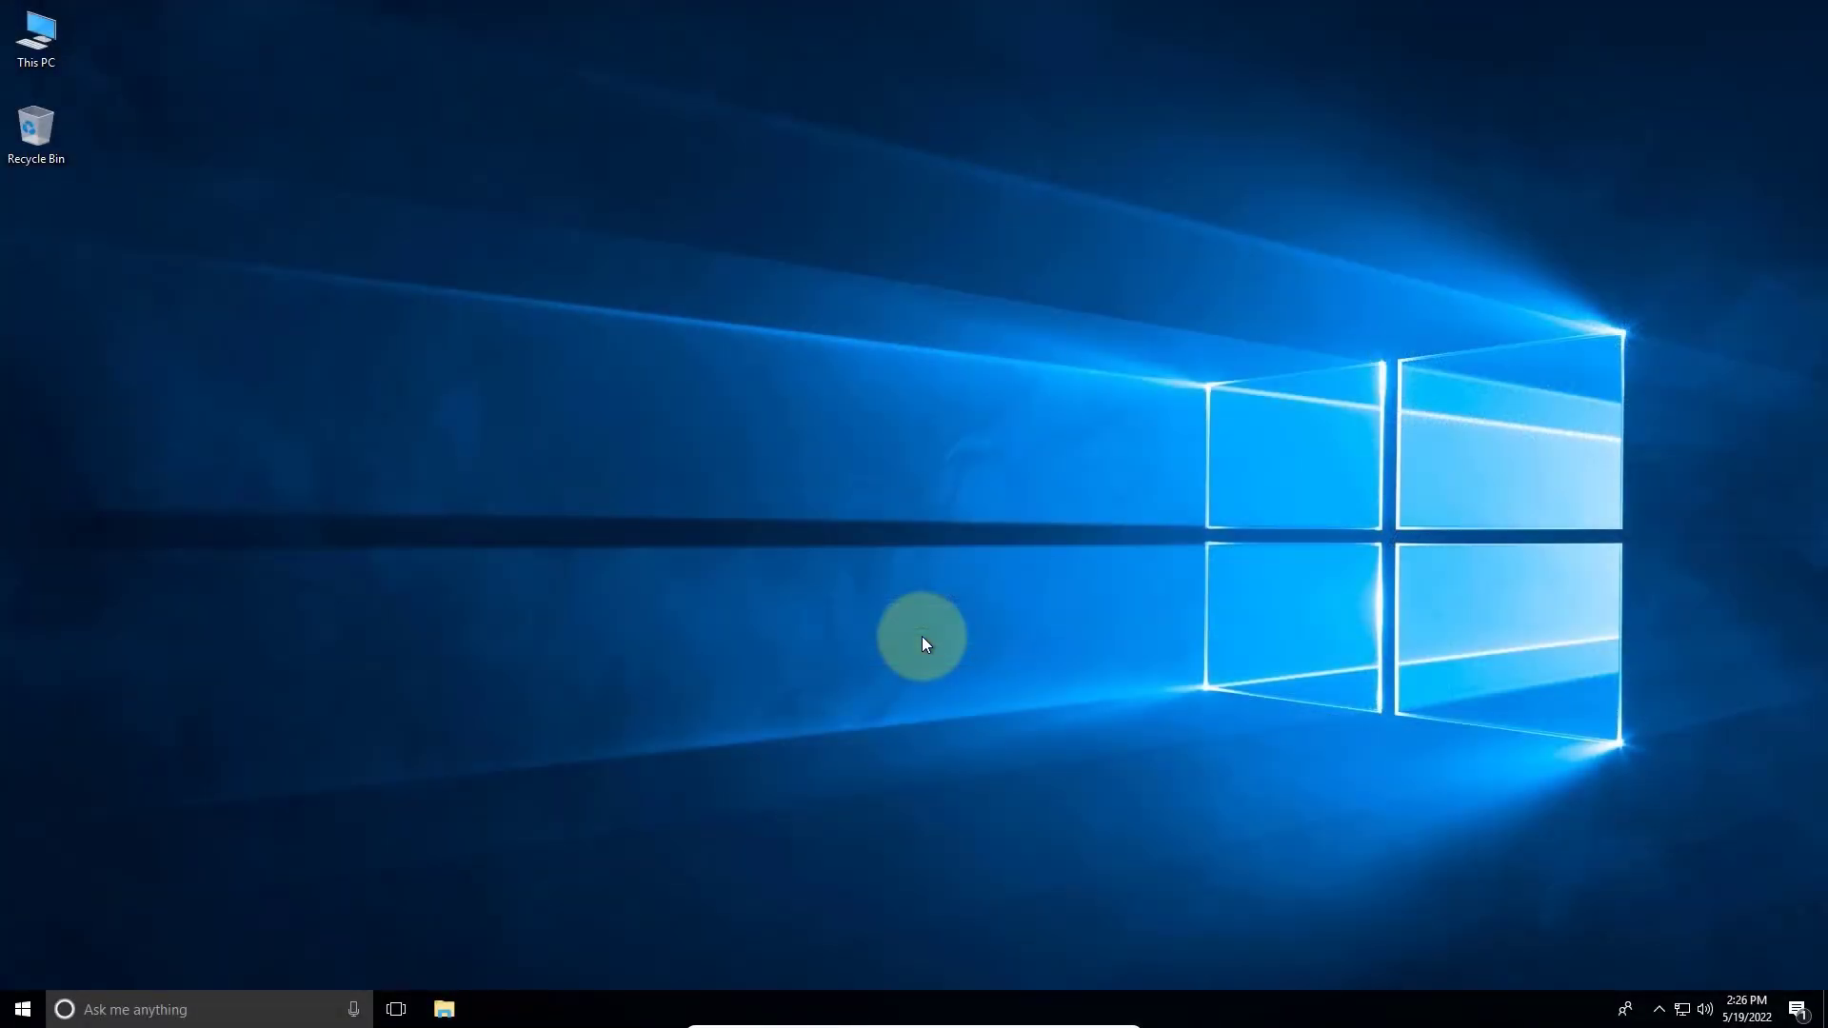
pyautogui.rightClick(699, 585)
pyautogui.click(721, 646)
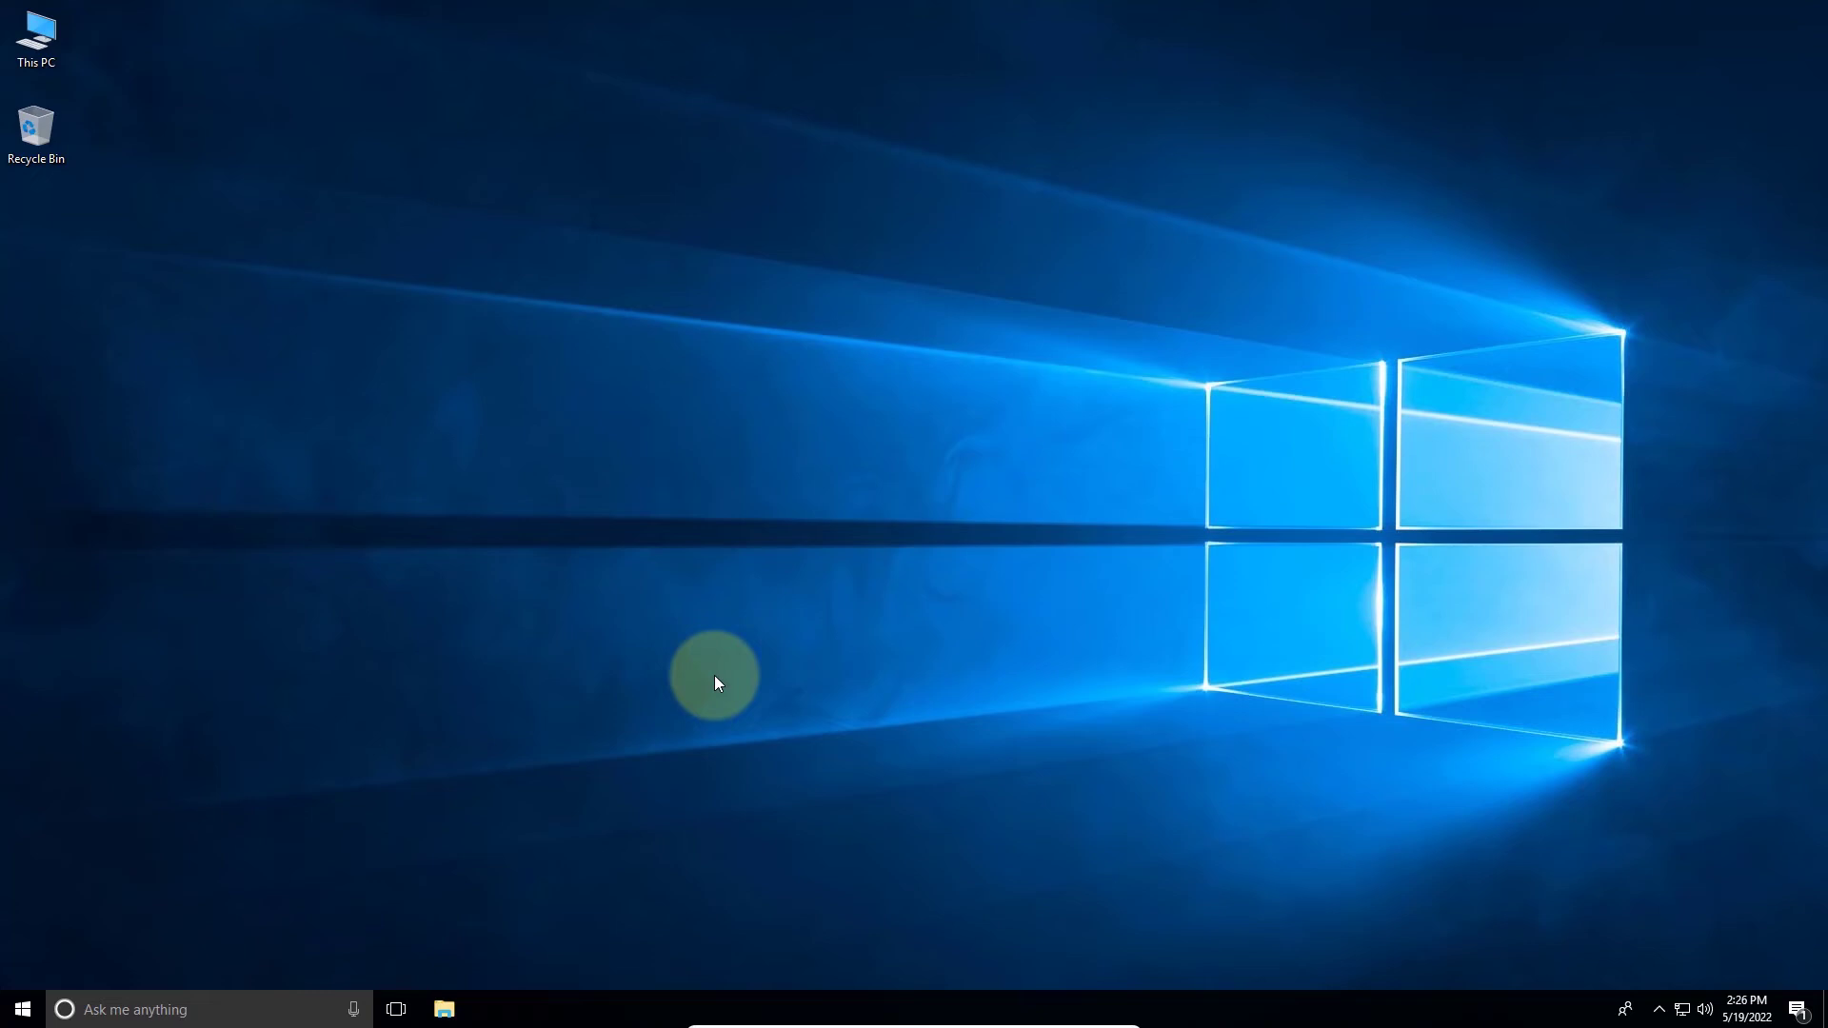
pyautogui.rightClick(717, 682)
pyautogui.click(748, 730)
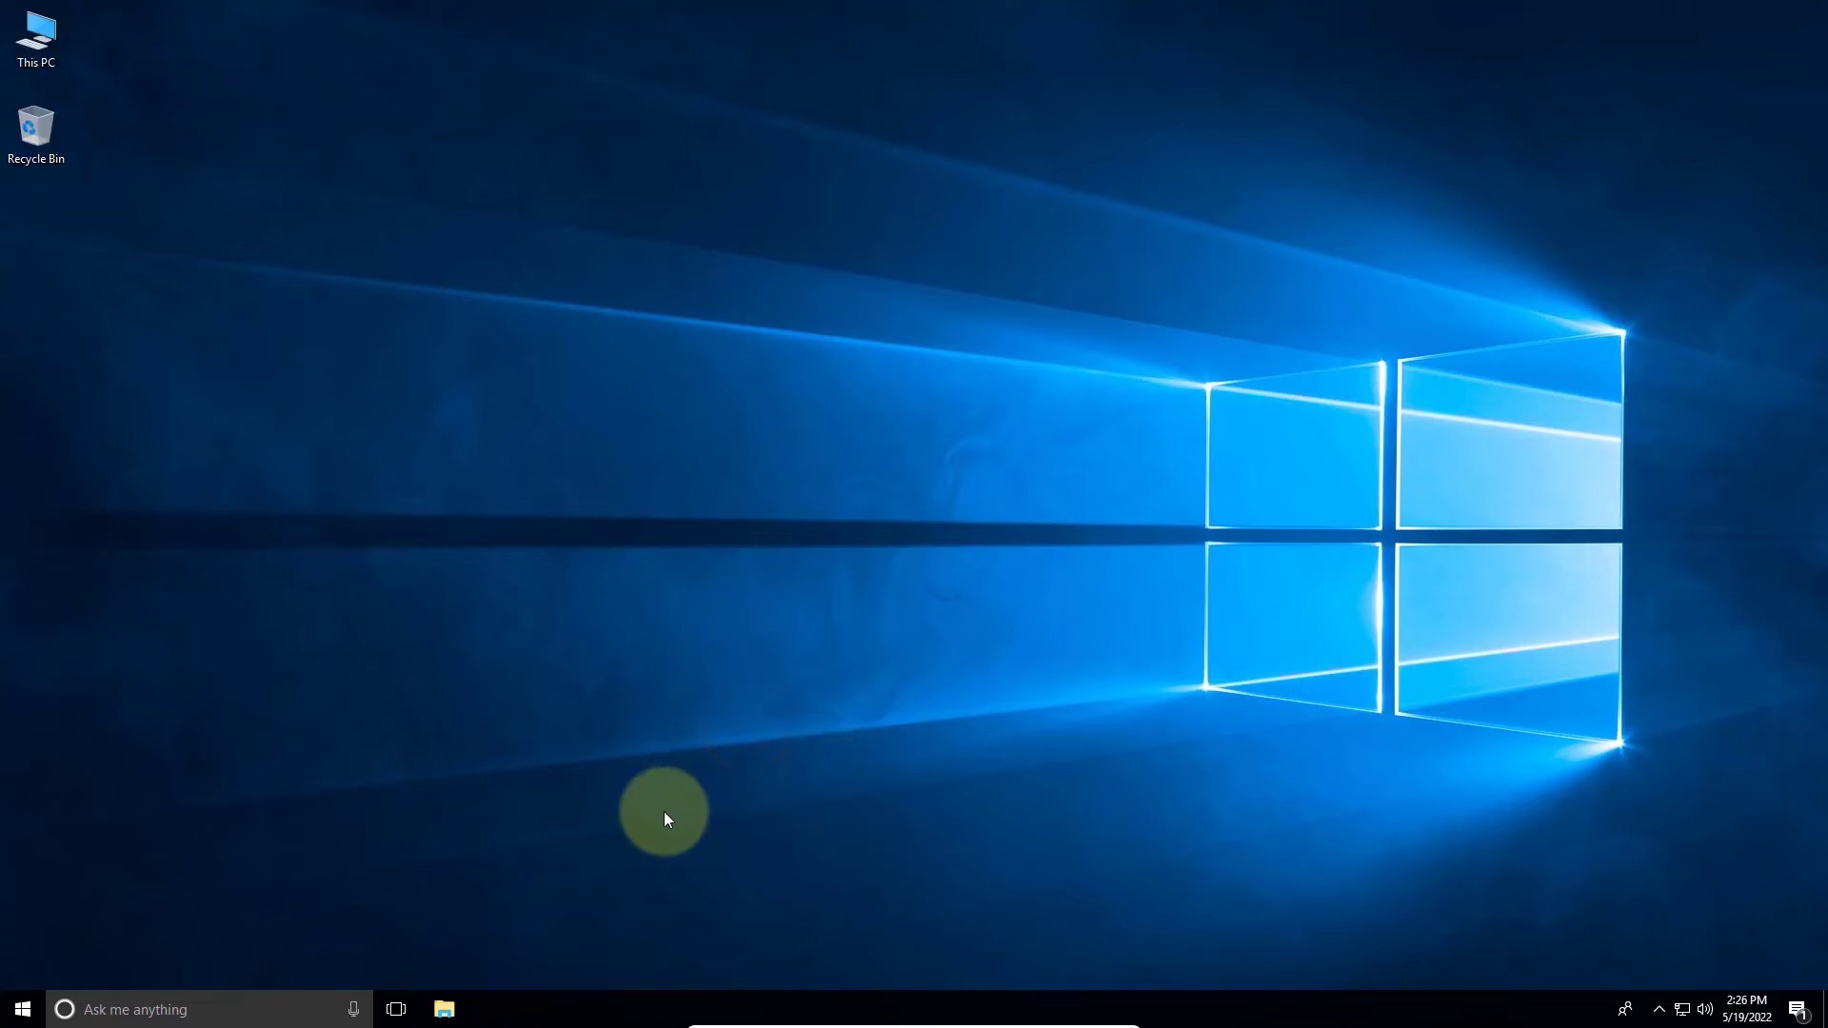
# - In File Explorer's This PC, enter \\192.168.0.102 in the address bar to connect to the peer PC
pyautogui.click(447, 1009)
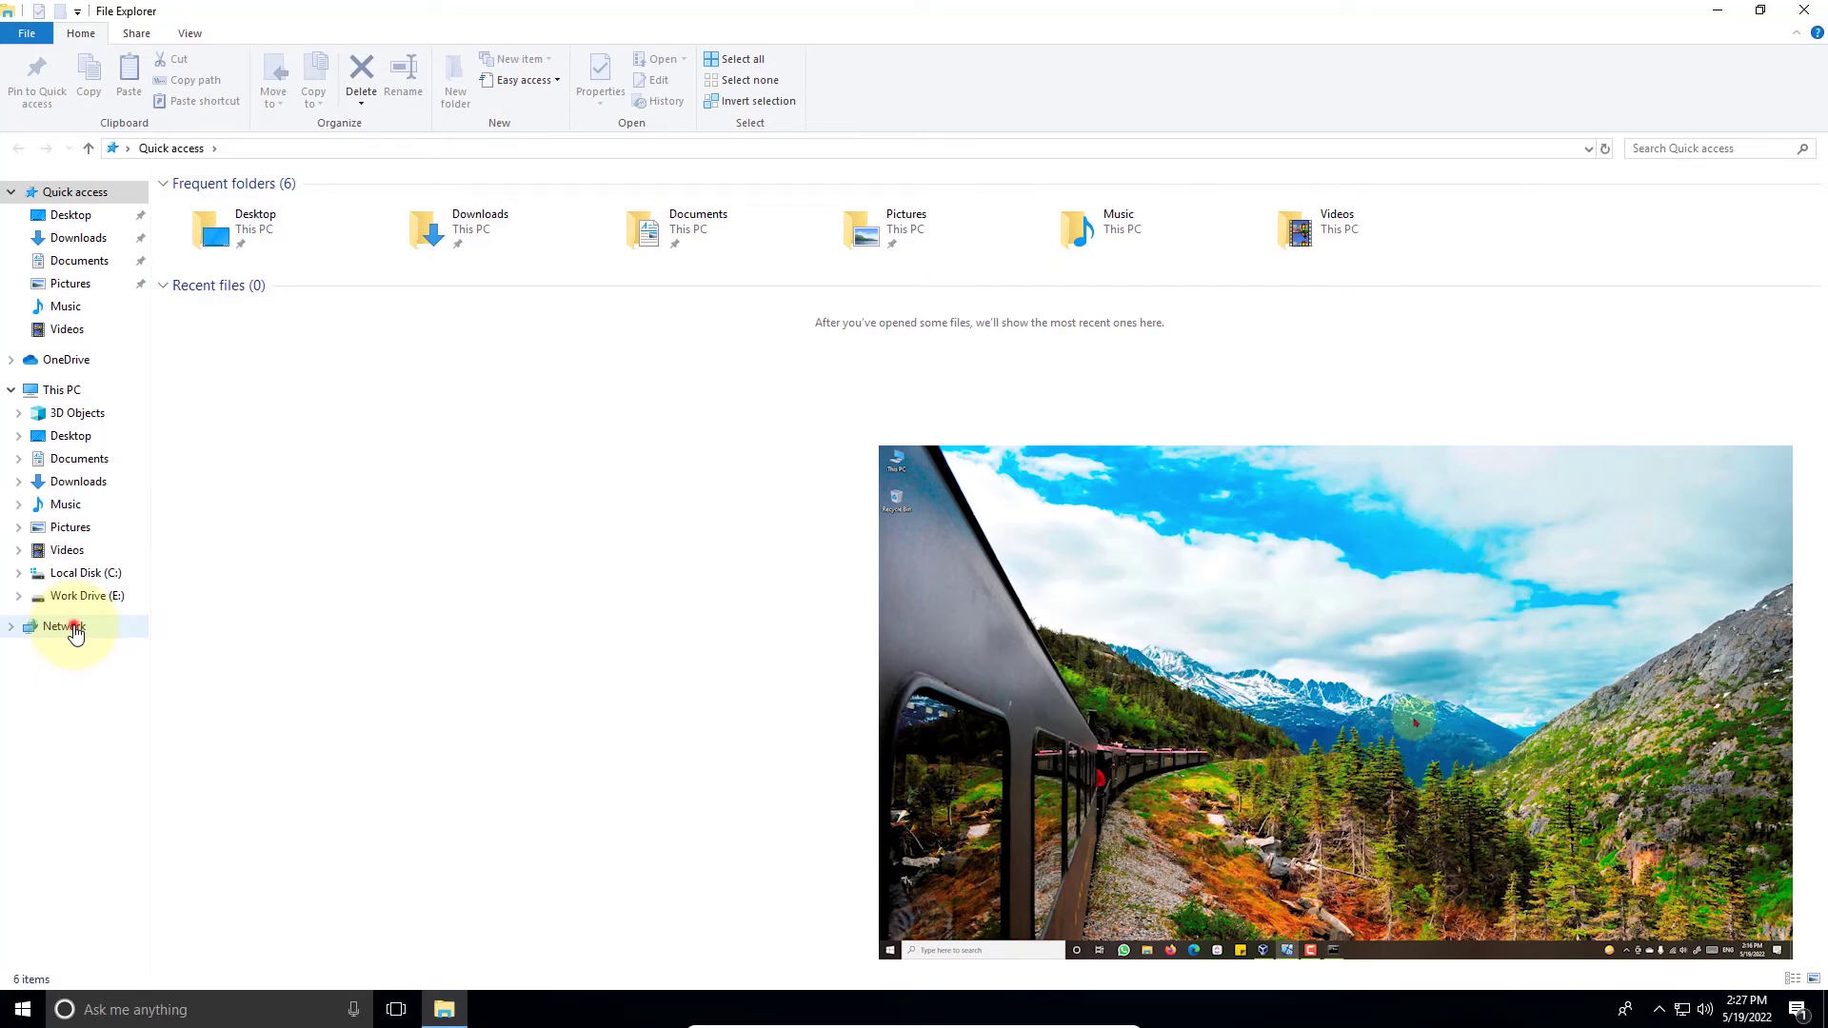
pyautogui.click(75, 630)
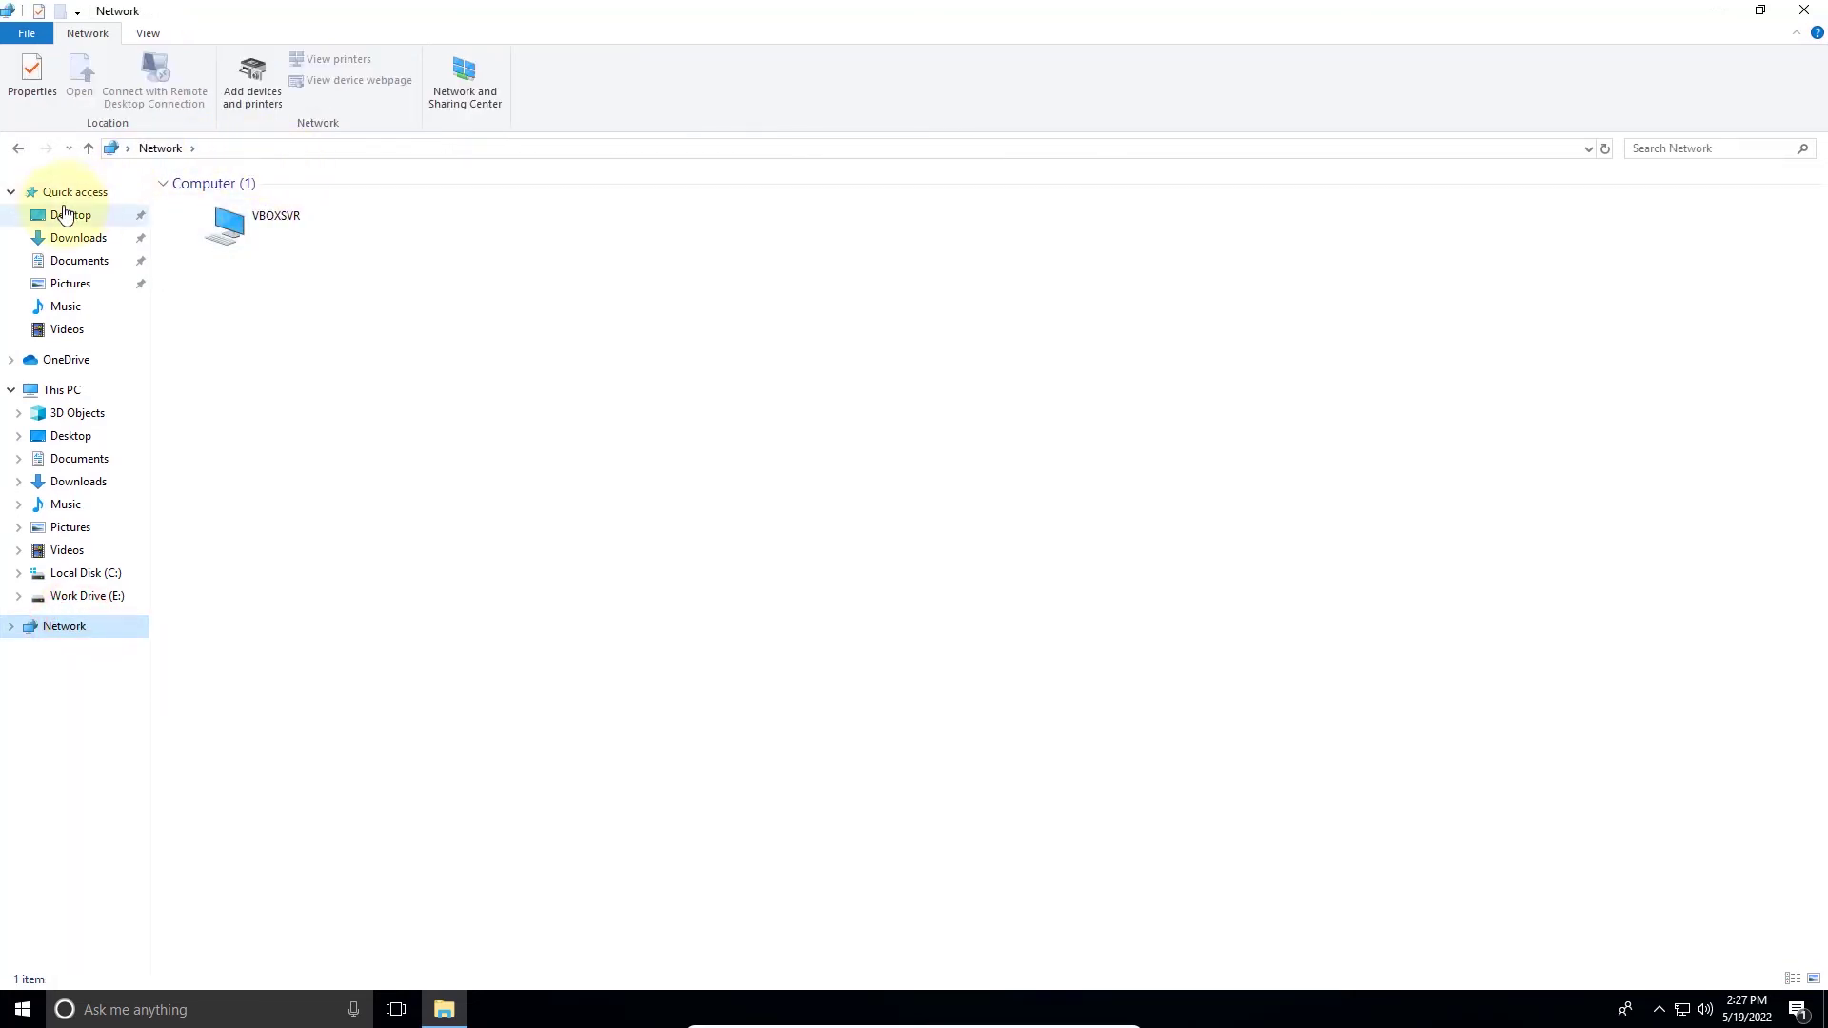
pyautogui.click(58, 385)
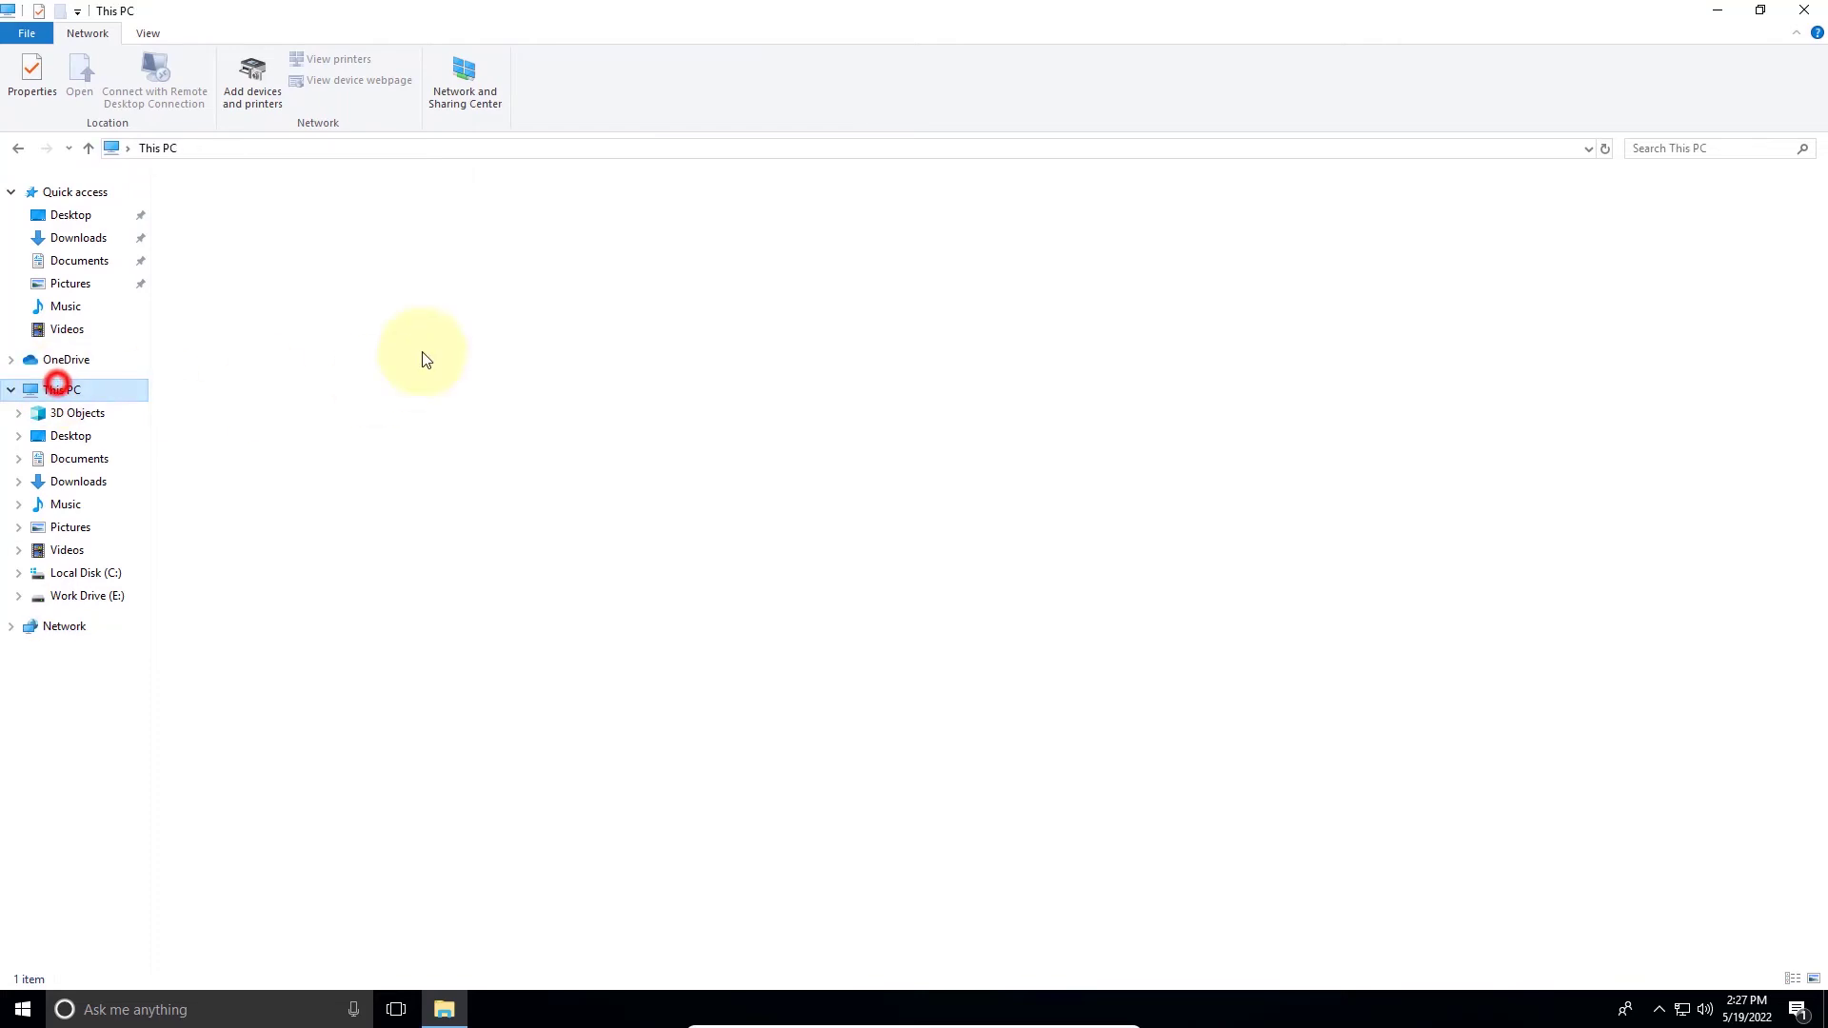
pyautogui.click(345, 151)
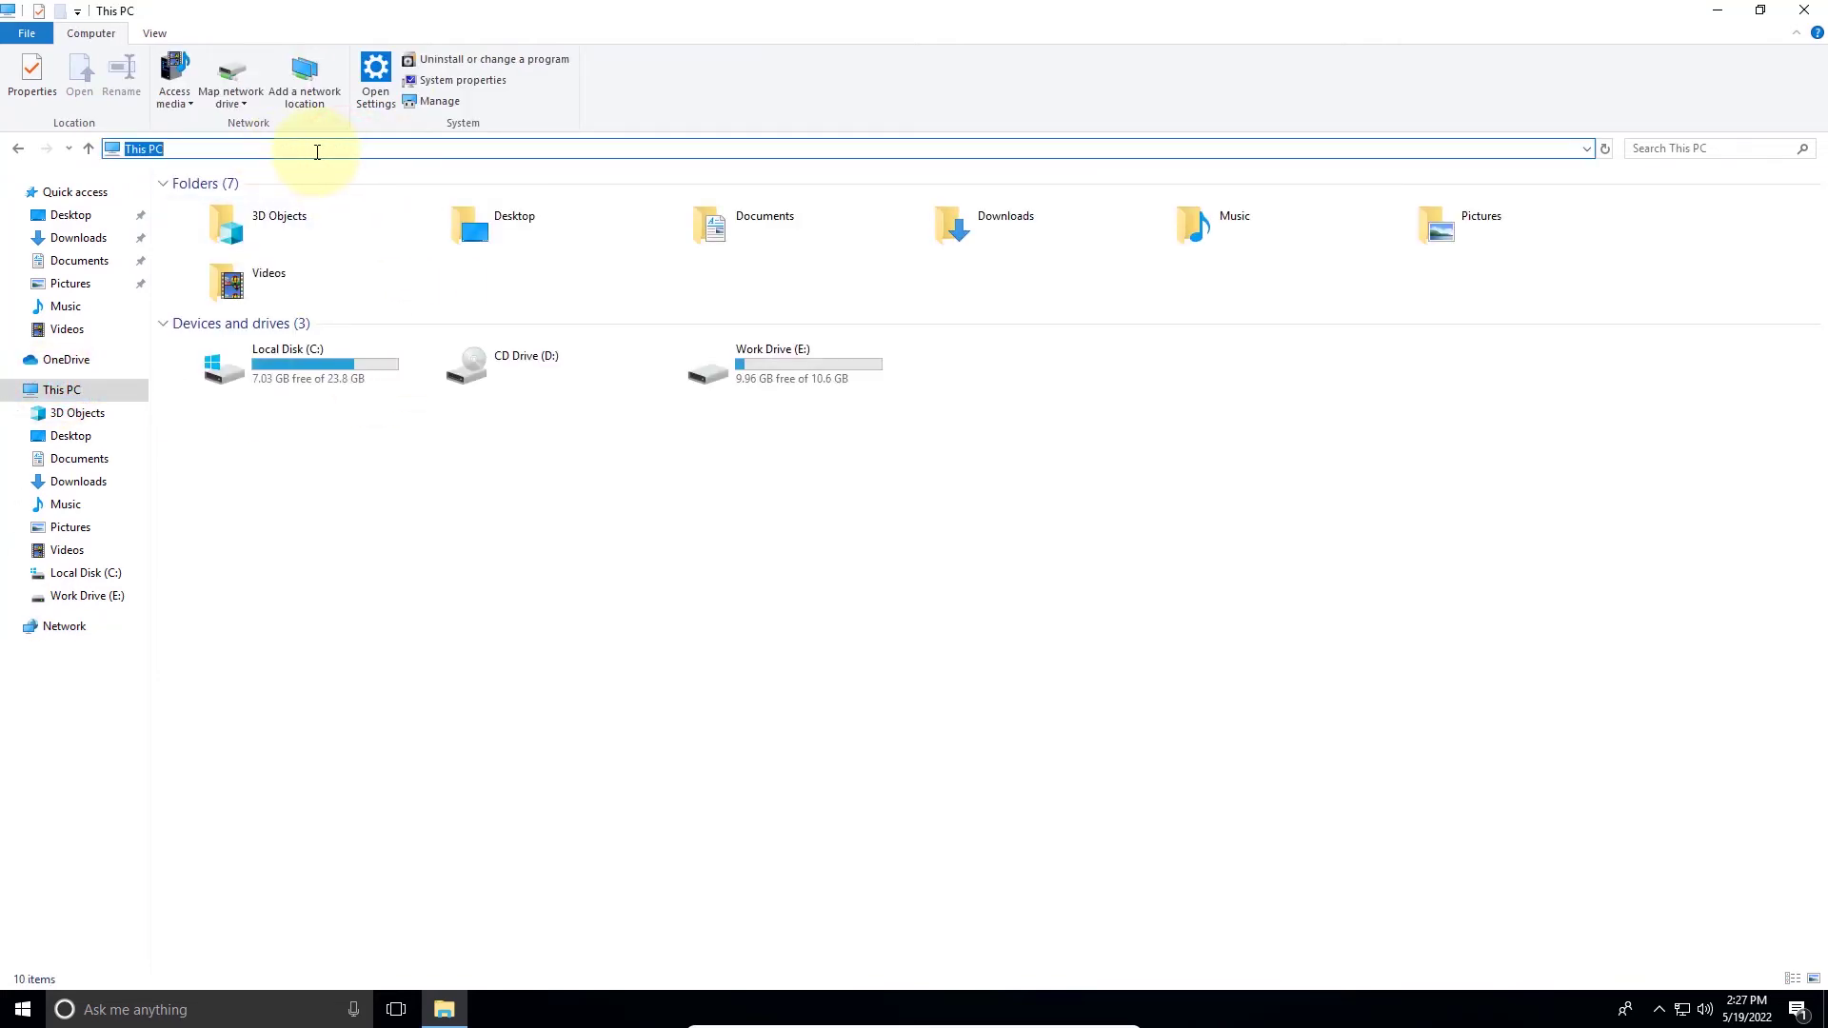
pyautogui.write('\\\\')
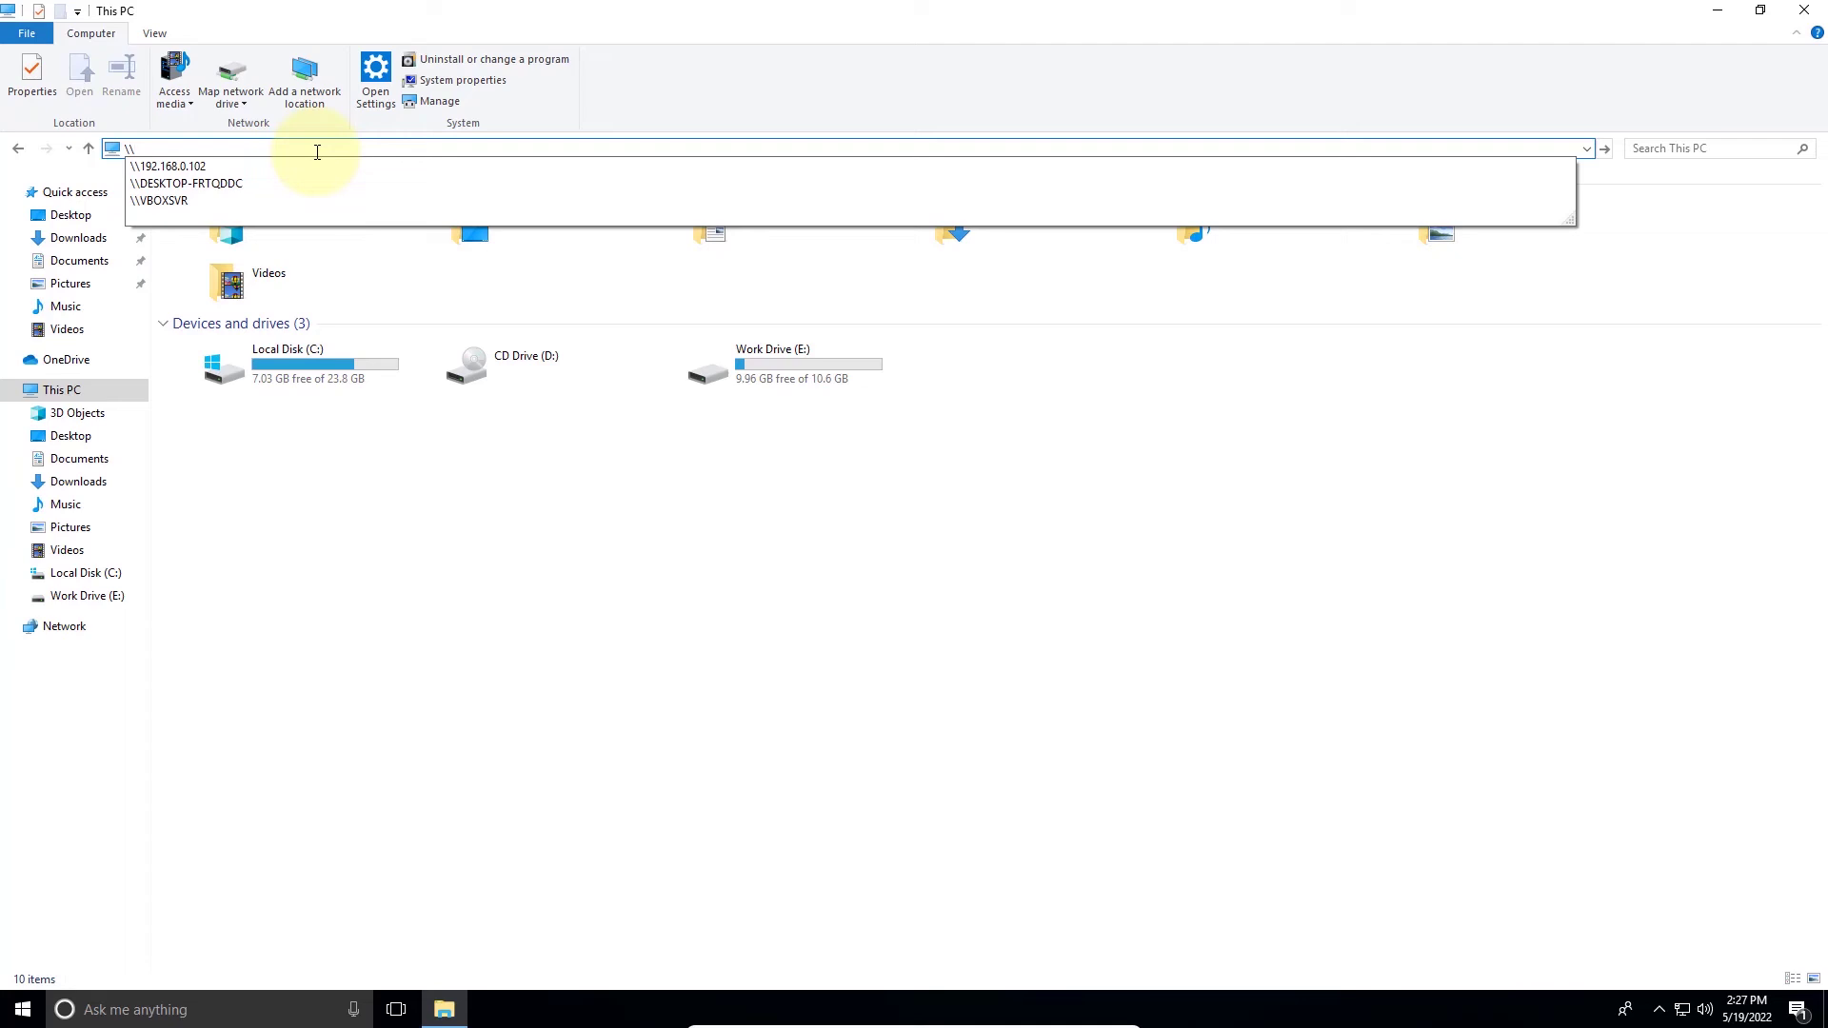
pyautogui.write('192.1')
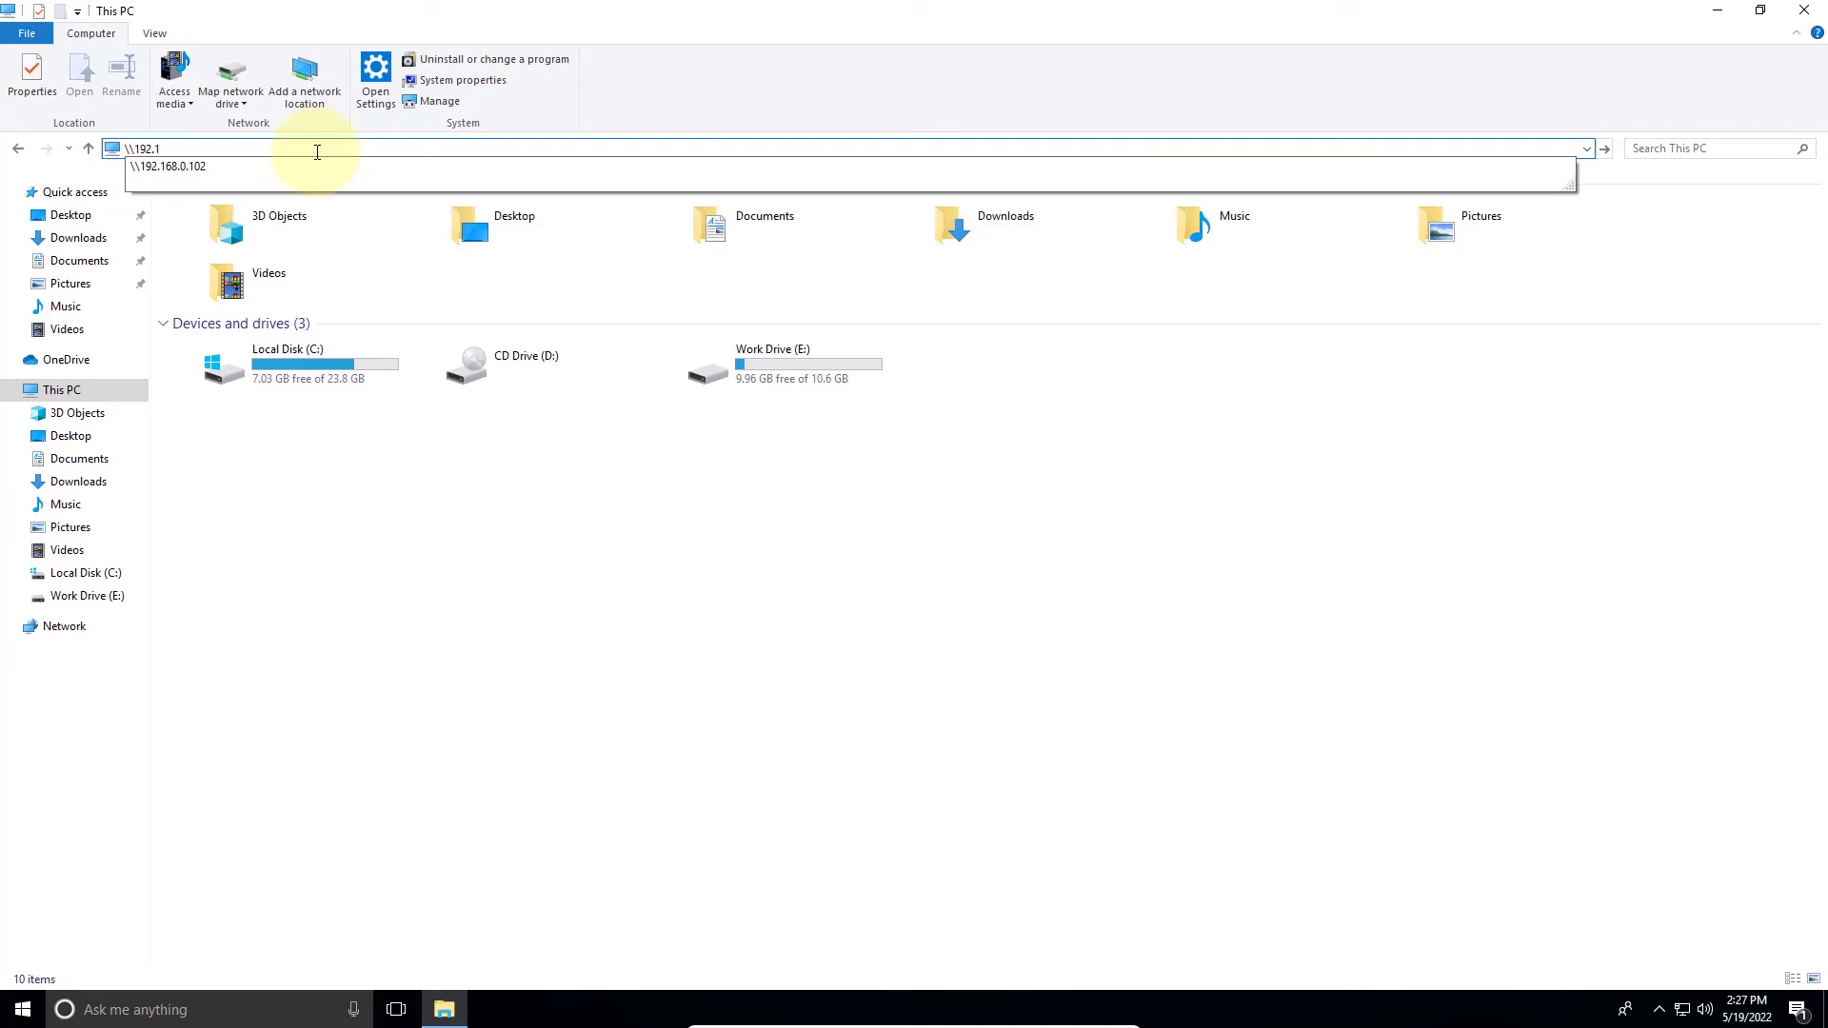
pyautogui.write('68.0.102')
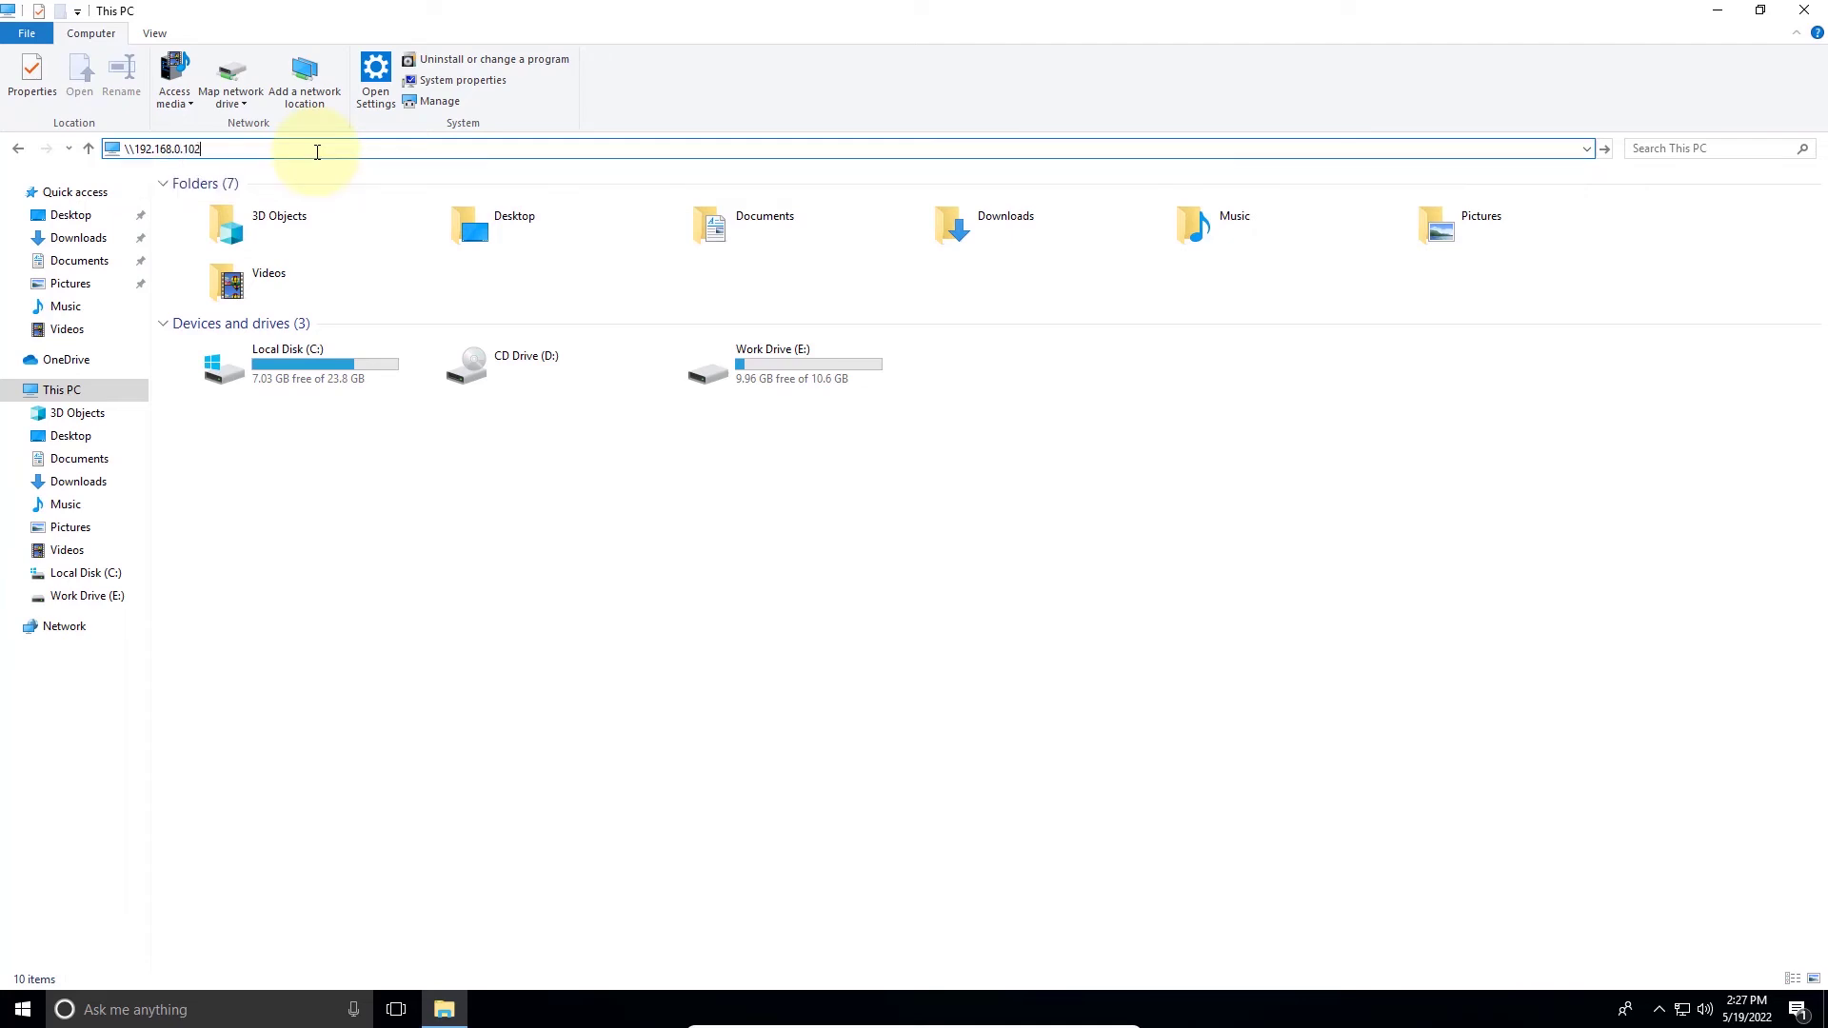
pyautogui.press('Home')
pyautogui.press('Return')
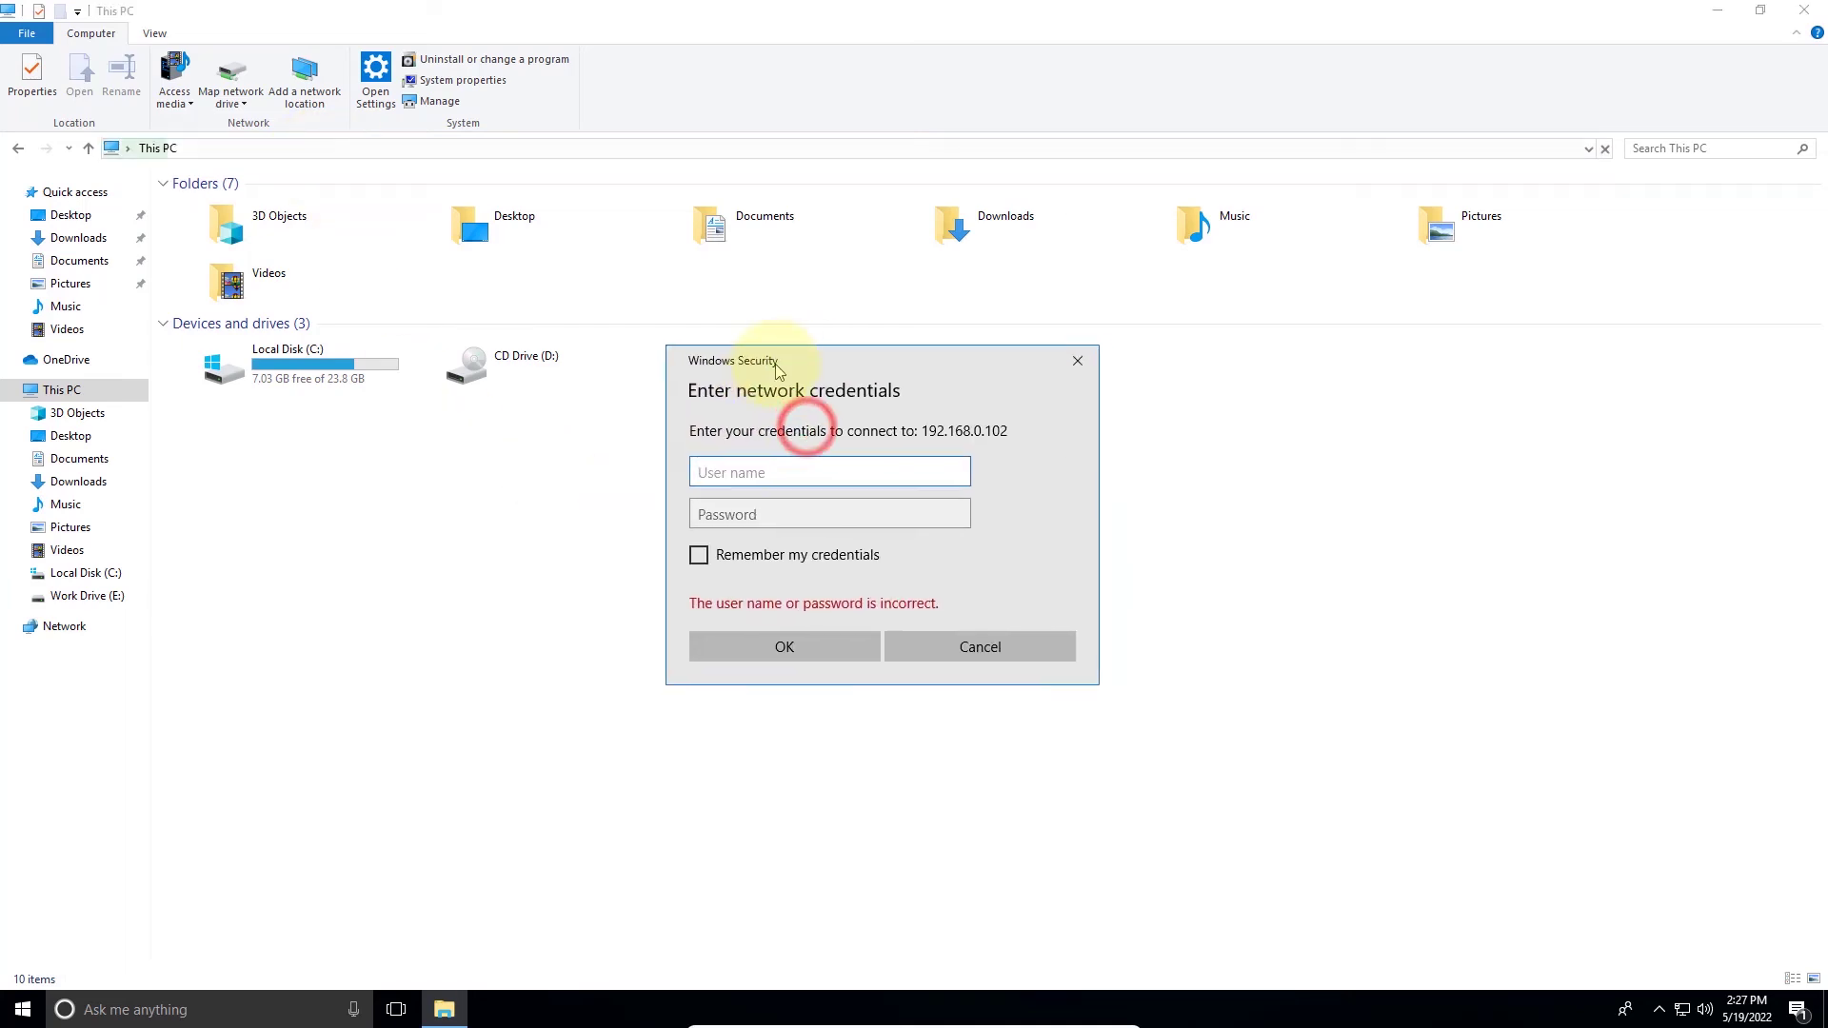
# - Sign in as TeamAcc with its password, open the empty TeamAcc share, then return to the 192.168.0.102 share list
pyautogui.click(779, 474)
pyautogui.click(779, 474)
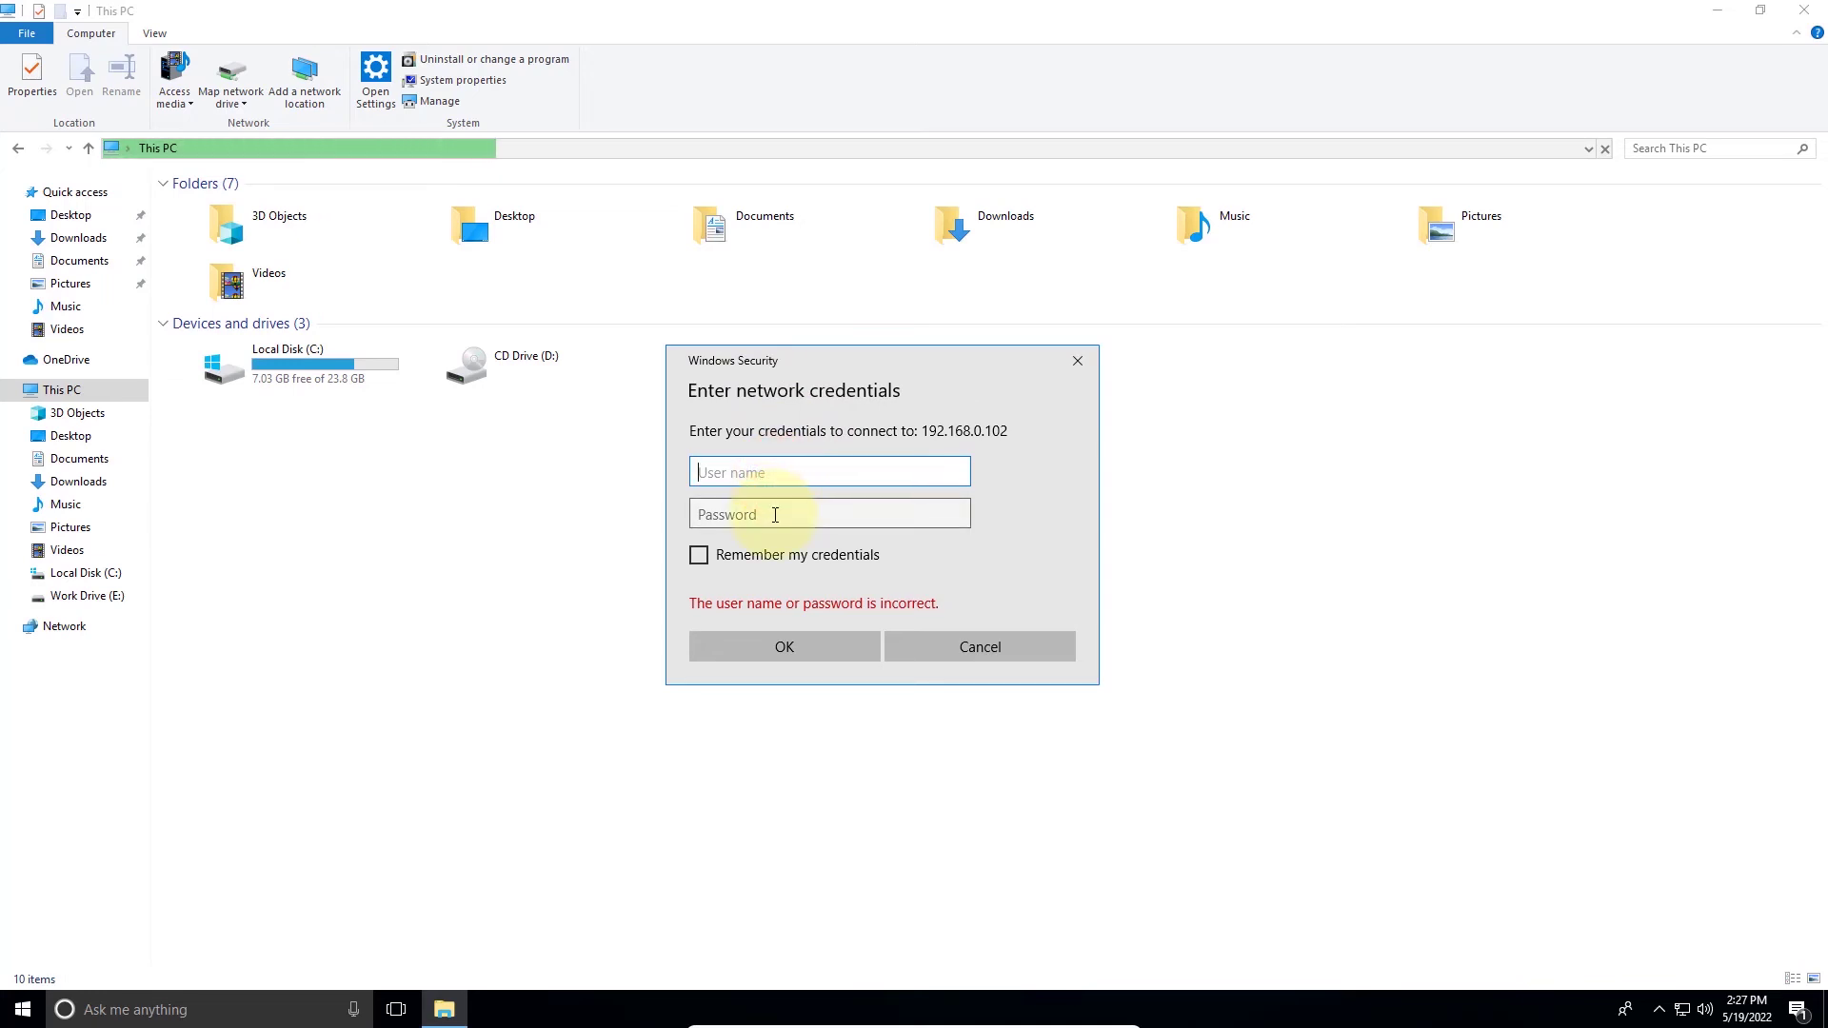
pyautogui.write('TeamAcc')
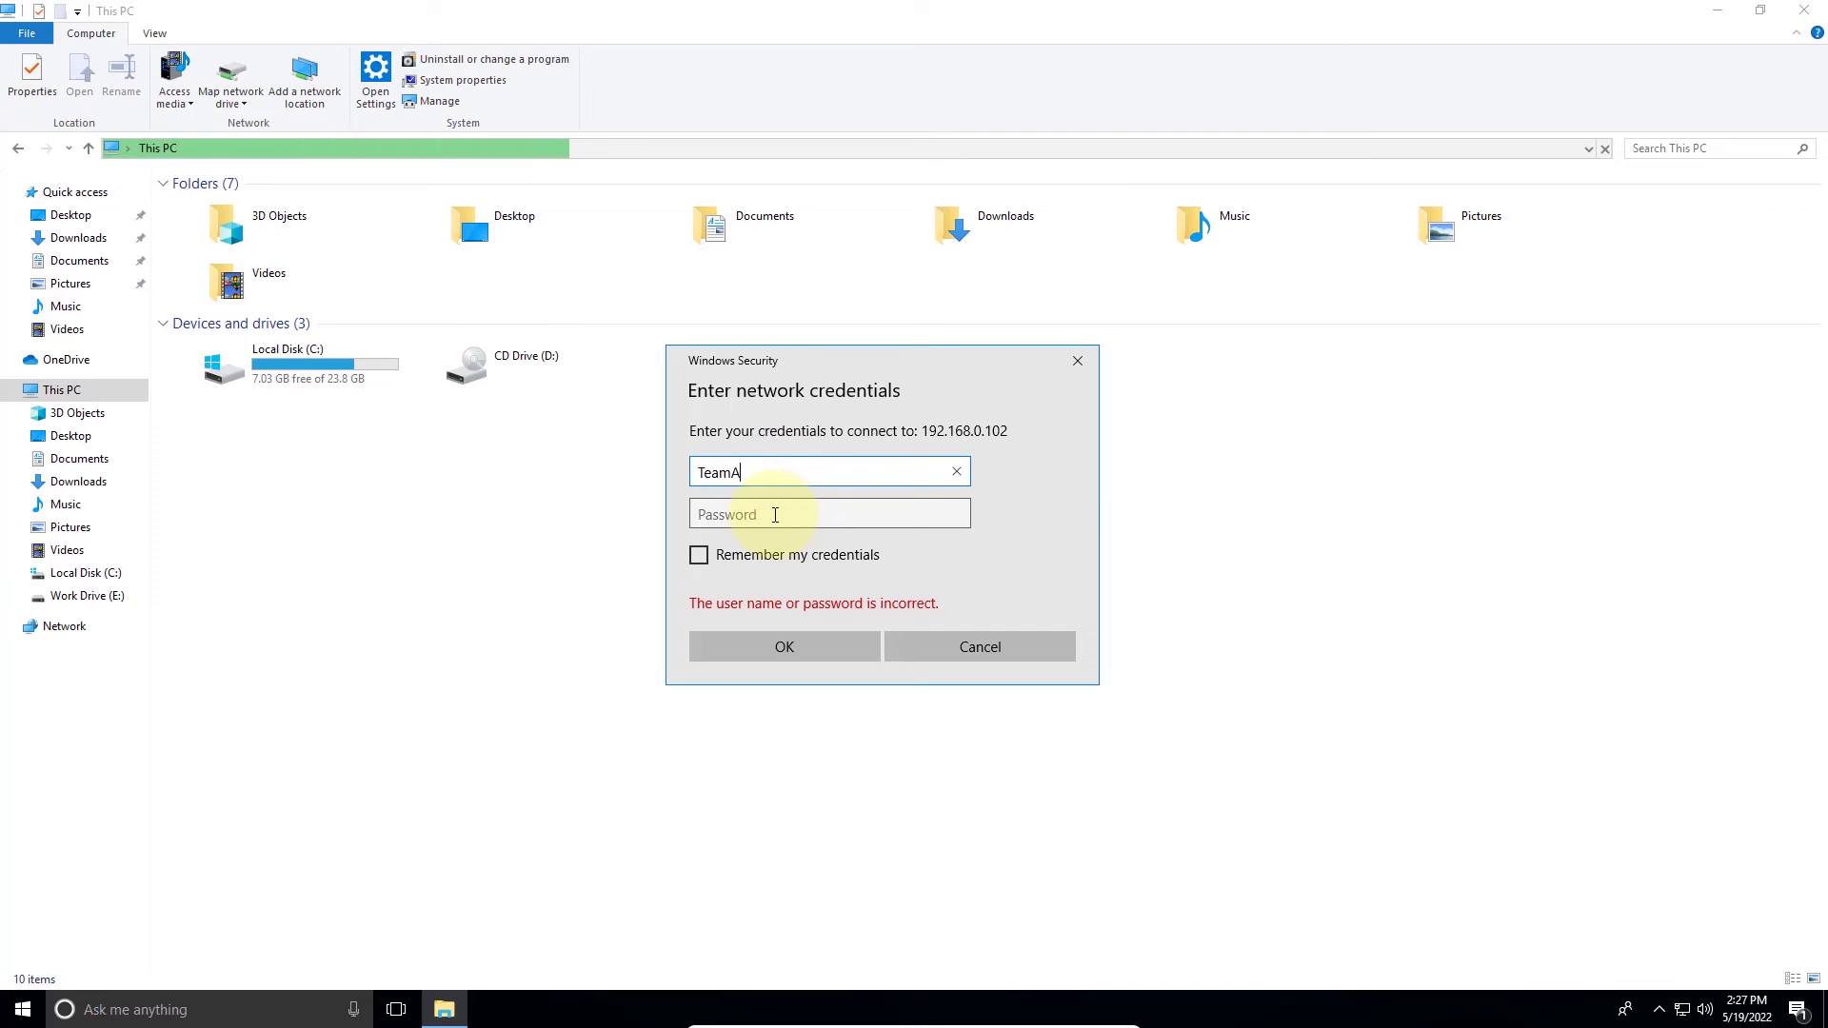
pyautogui.click(775, 515)
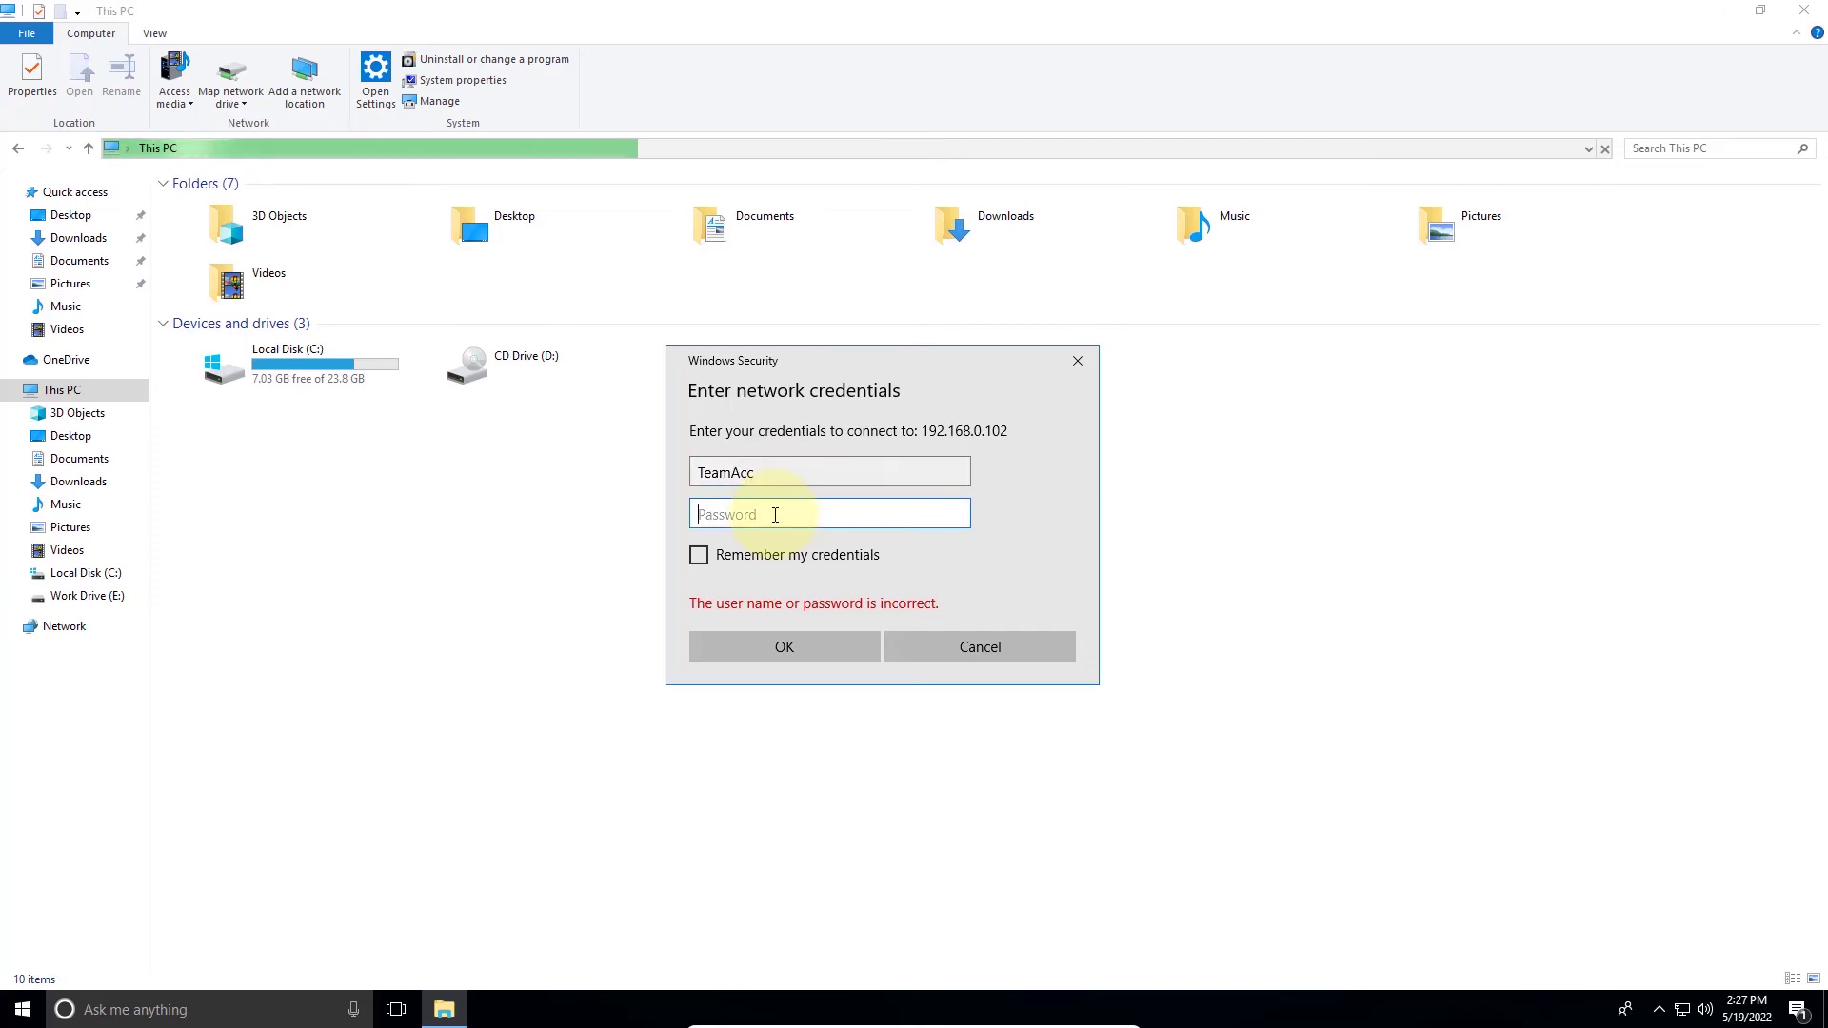
pyautogui.write('••••••')
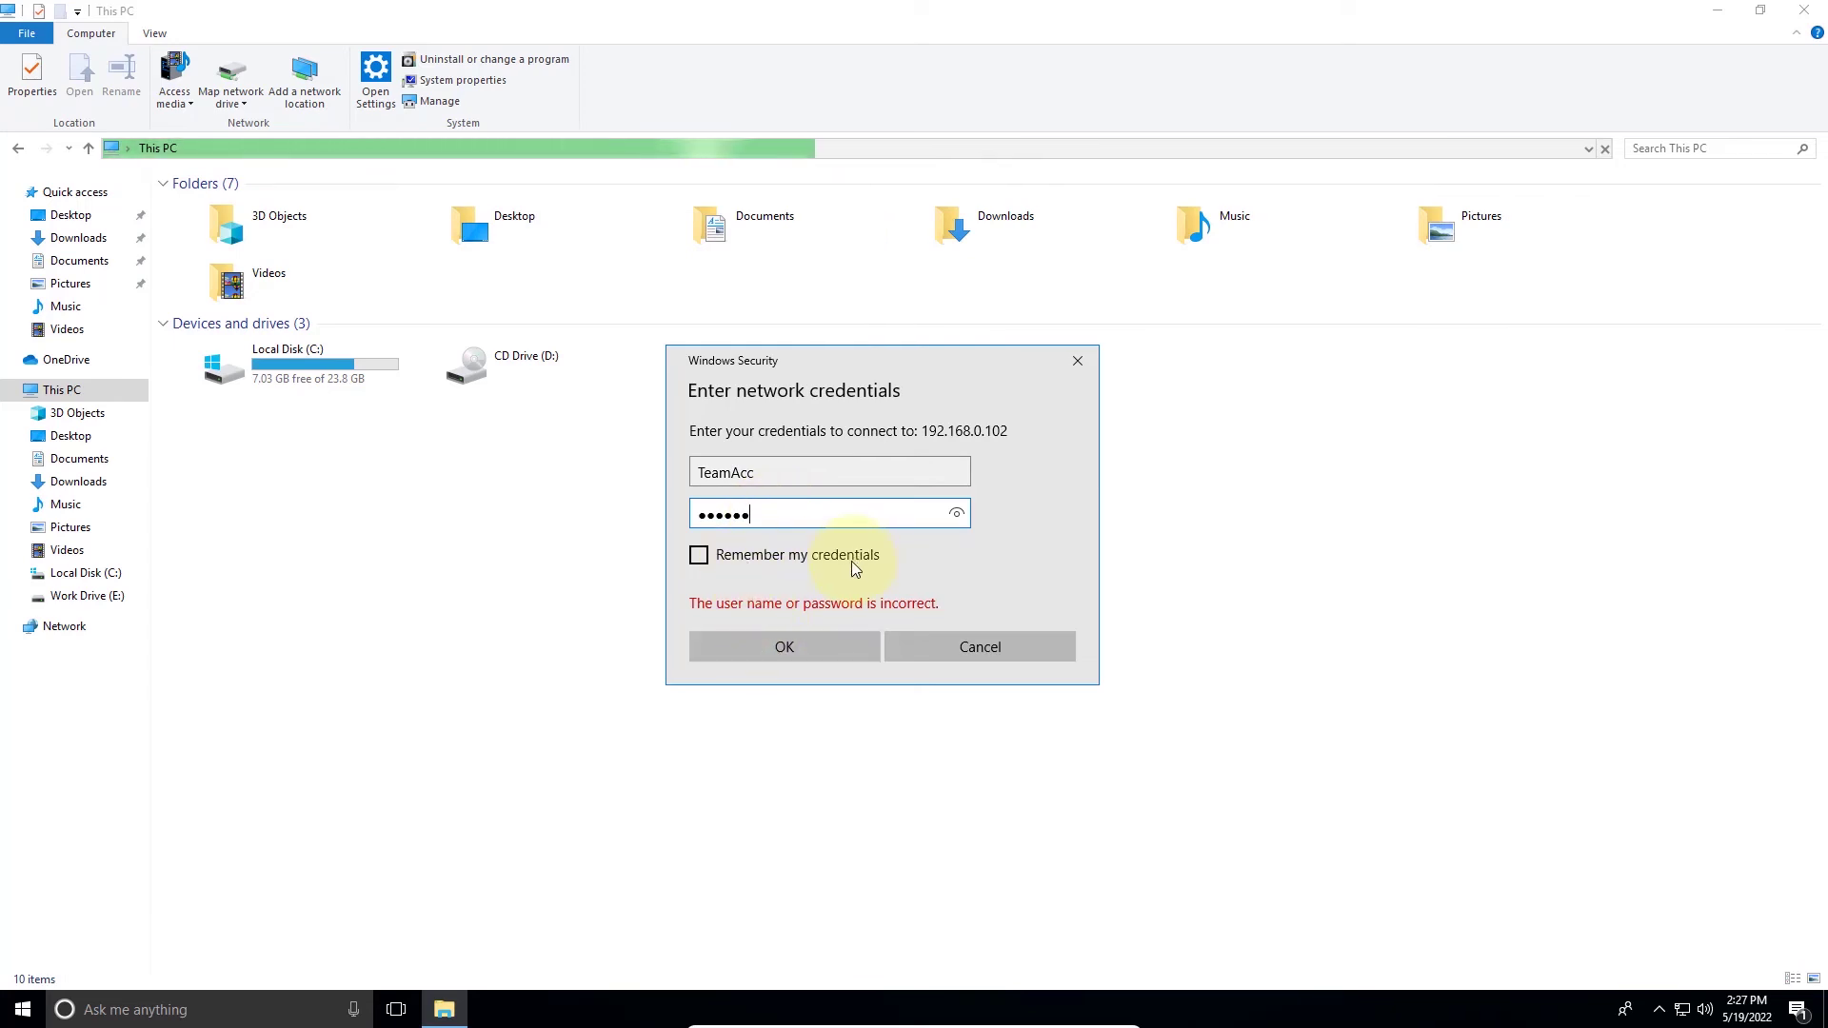
pyautogui.click(787, 650)
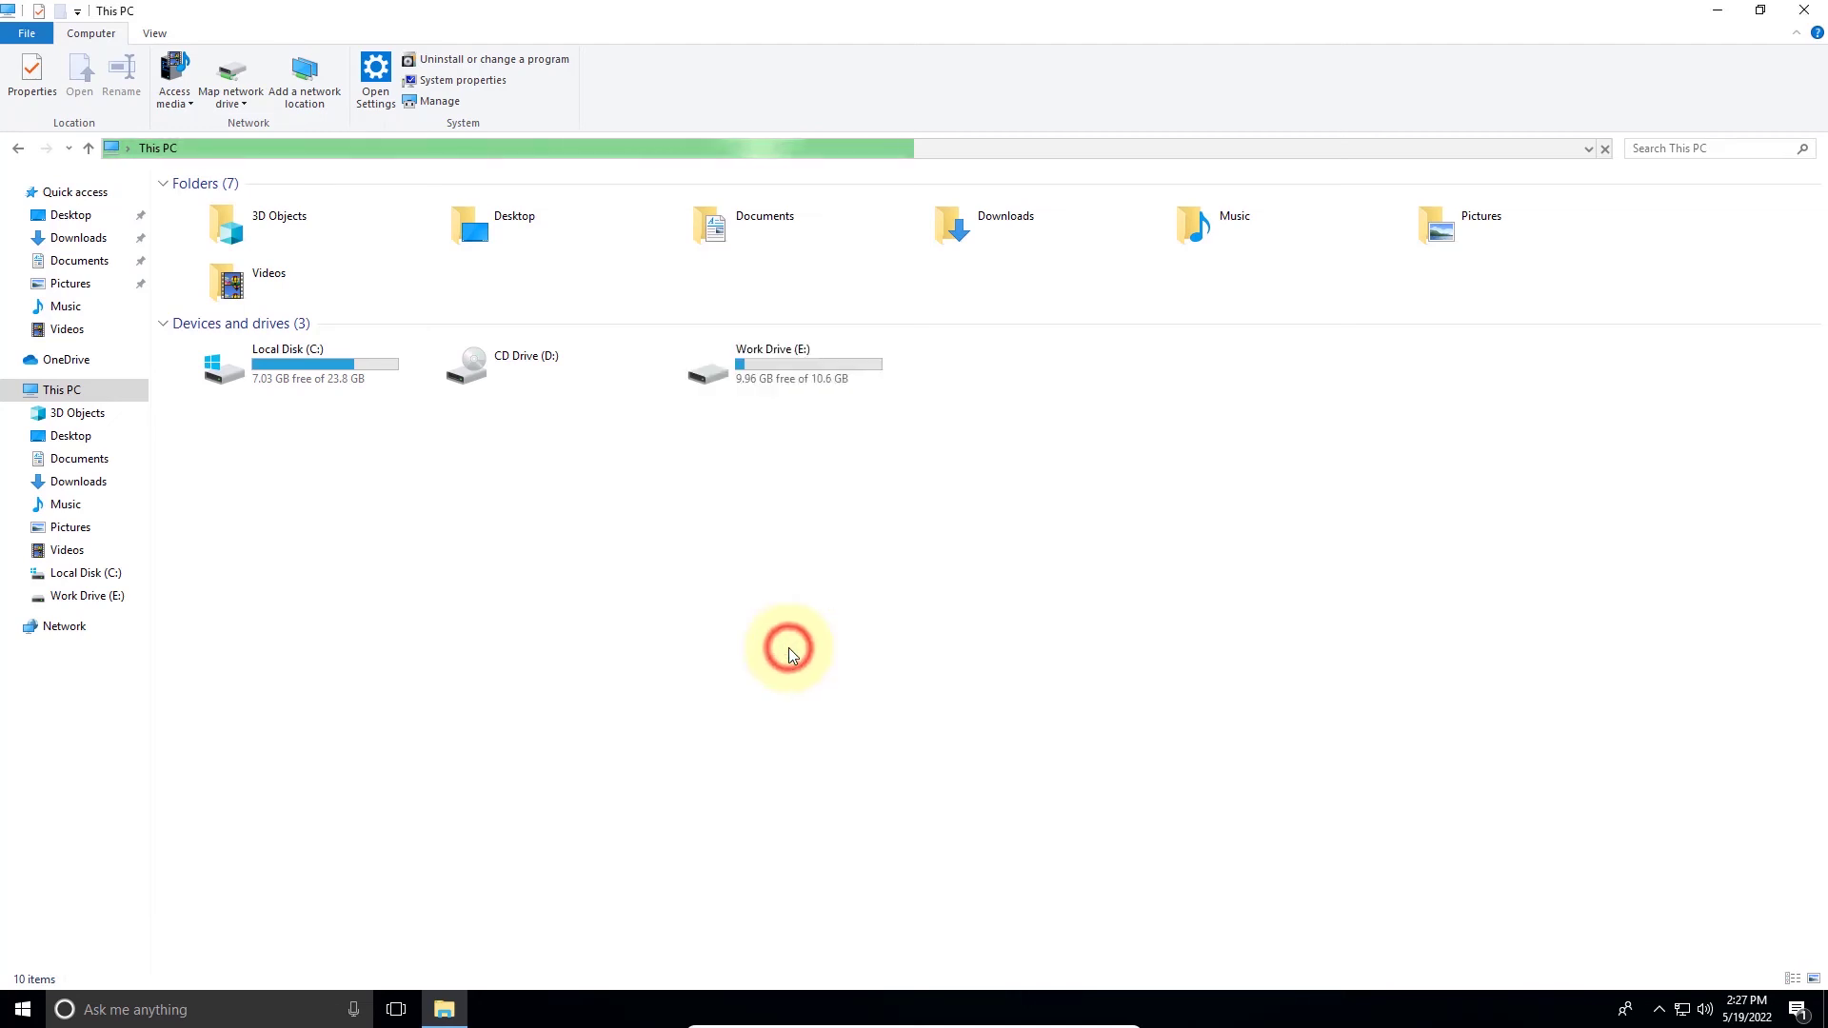
pyautogui.doubleClick(272, 196)
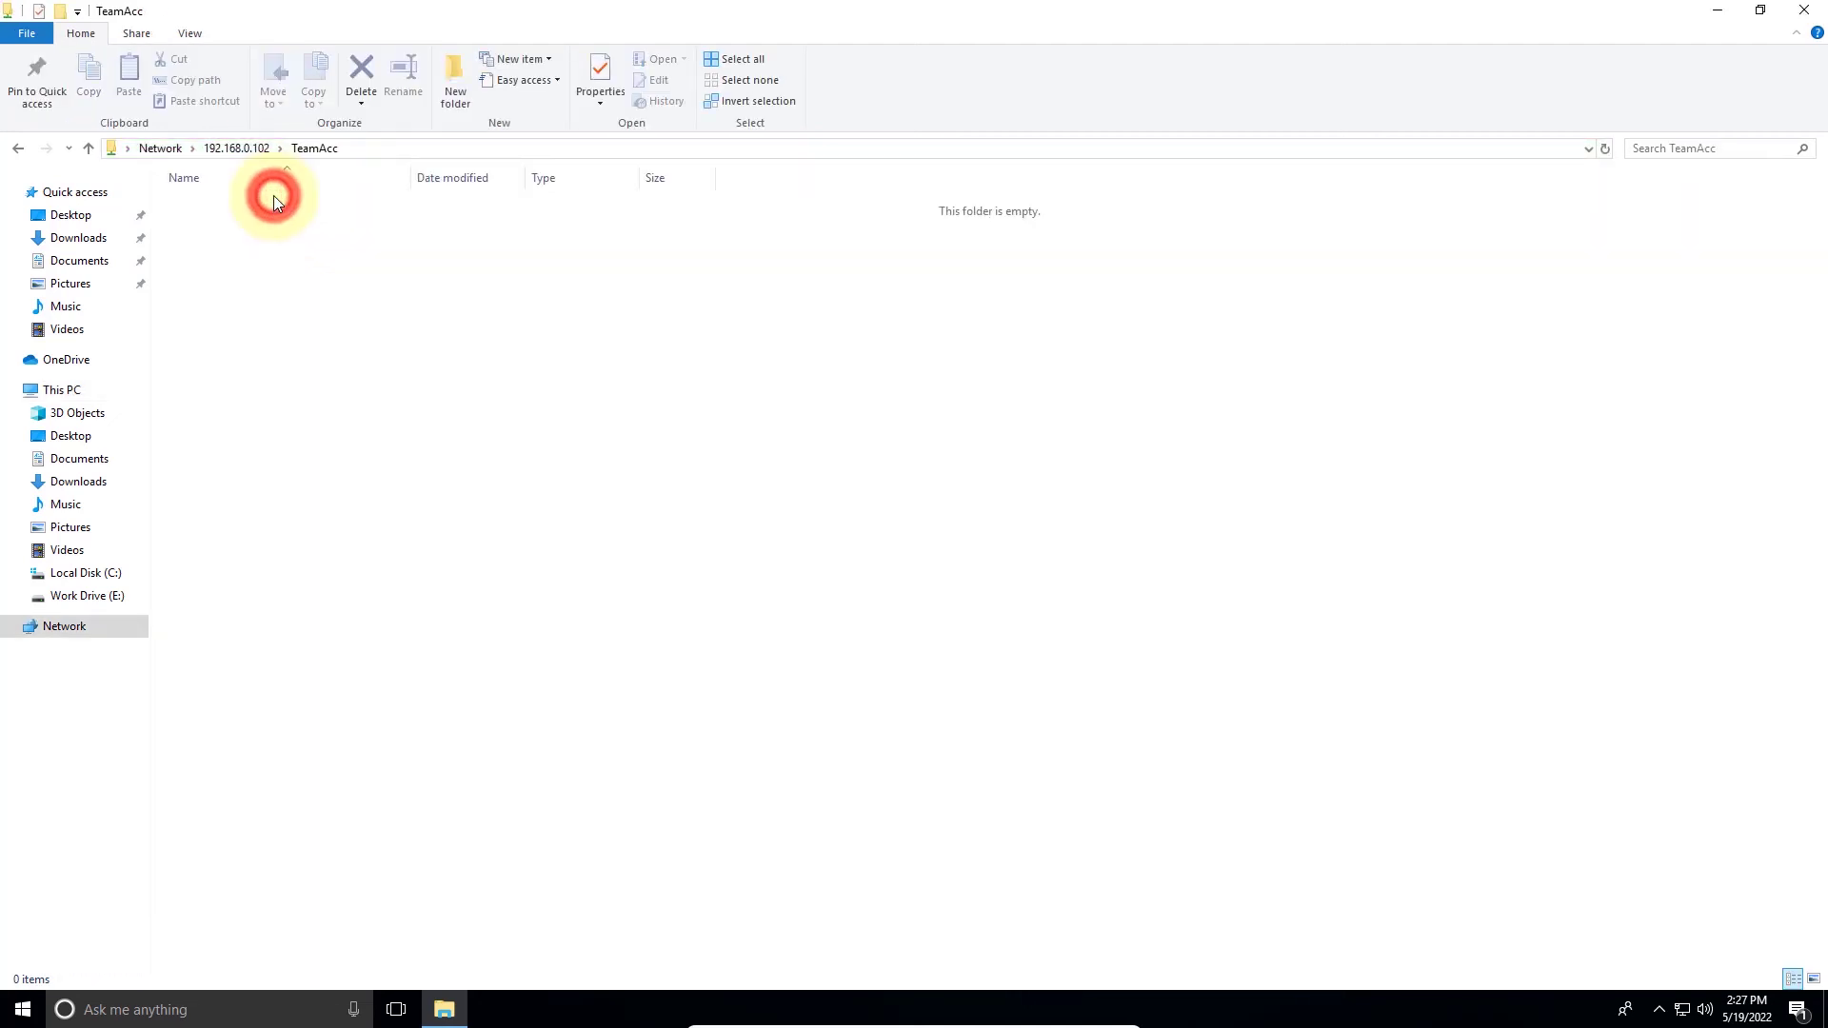
pyautogui.click(249, 145)
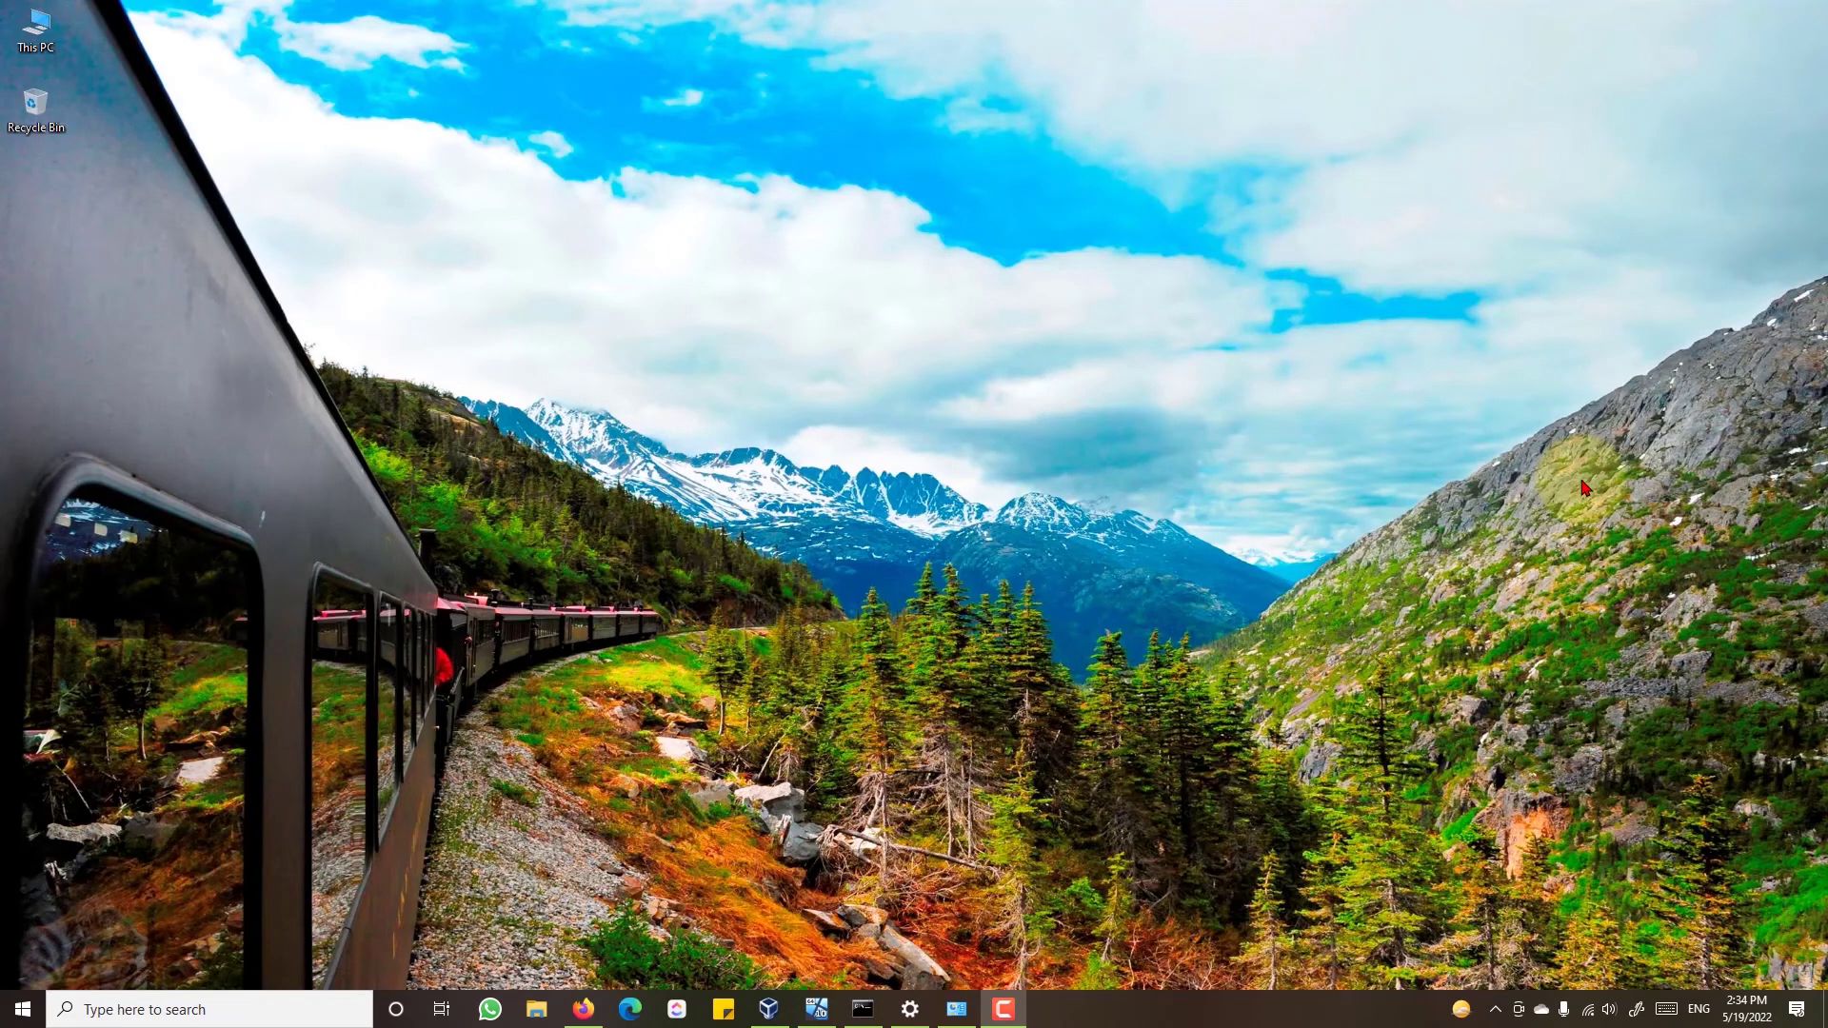
# - Open the Blogger post on LAN file sharing over Wi-Fi or Ethernet in Firefox, scroll through it, then minimize Firefox
pyautogui.click(583, 1008)
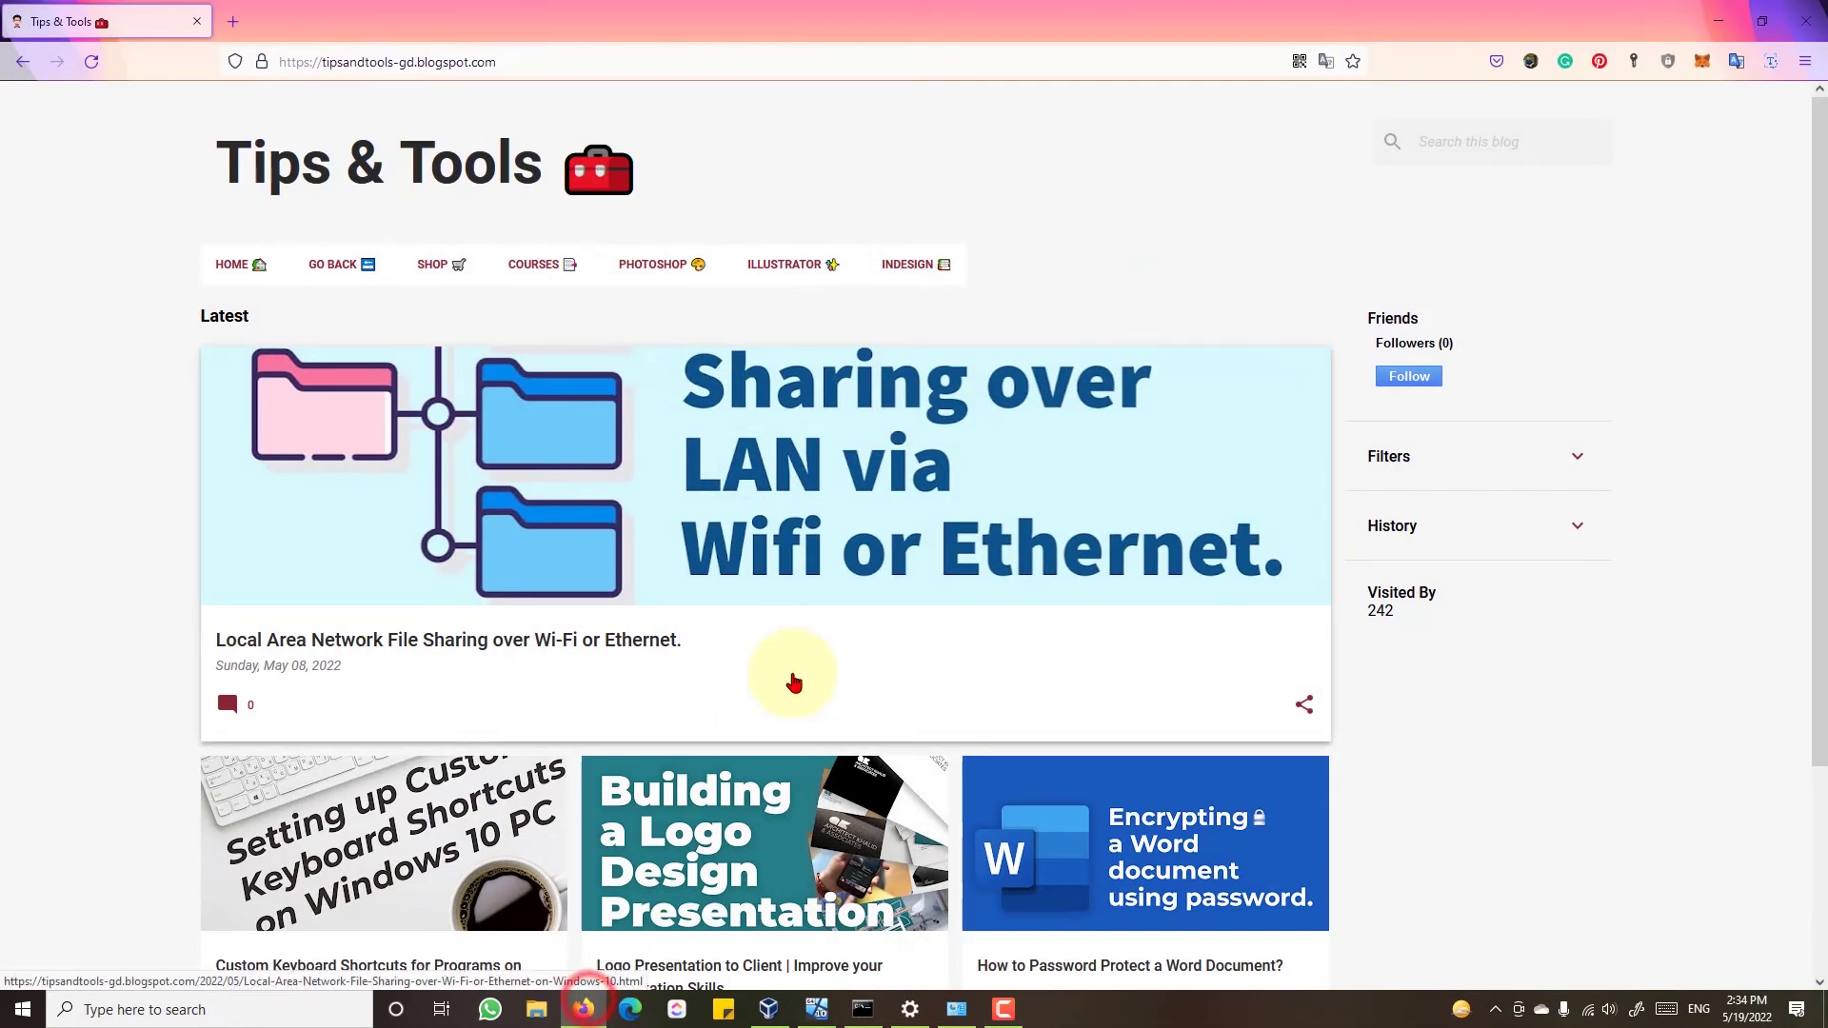
pyautogui.click(769, 525)
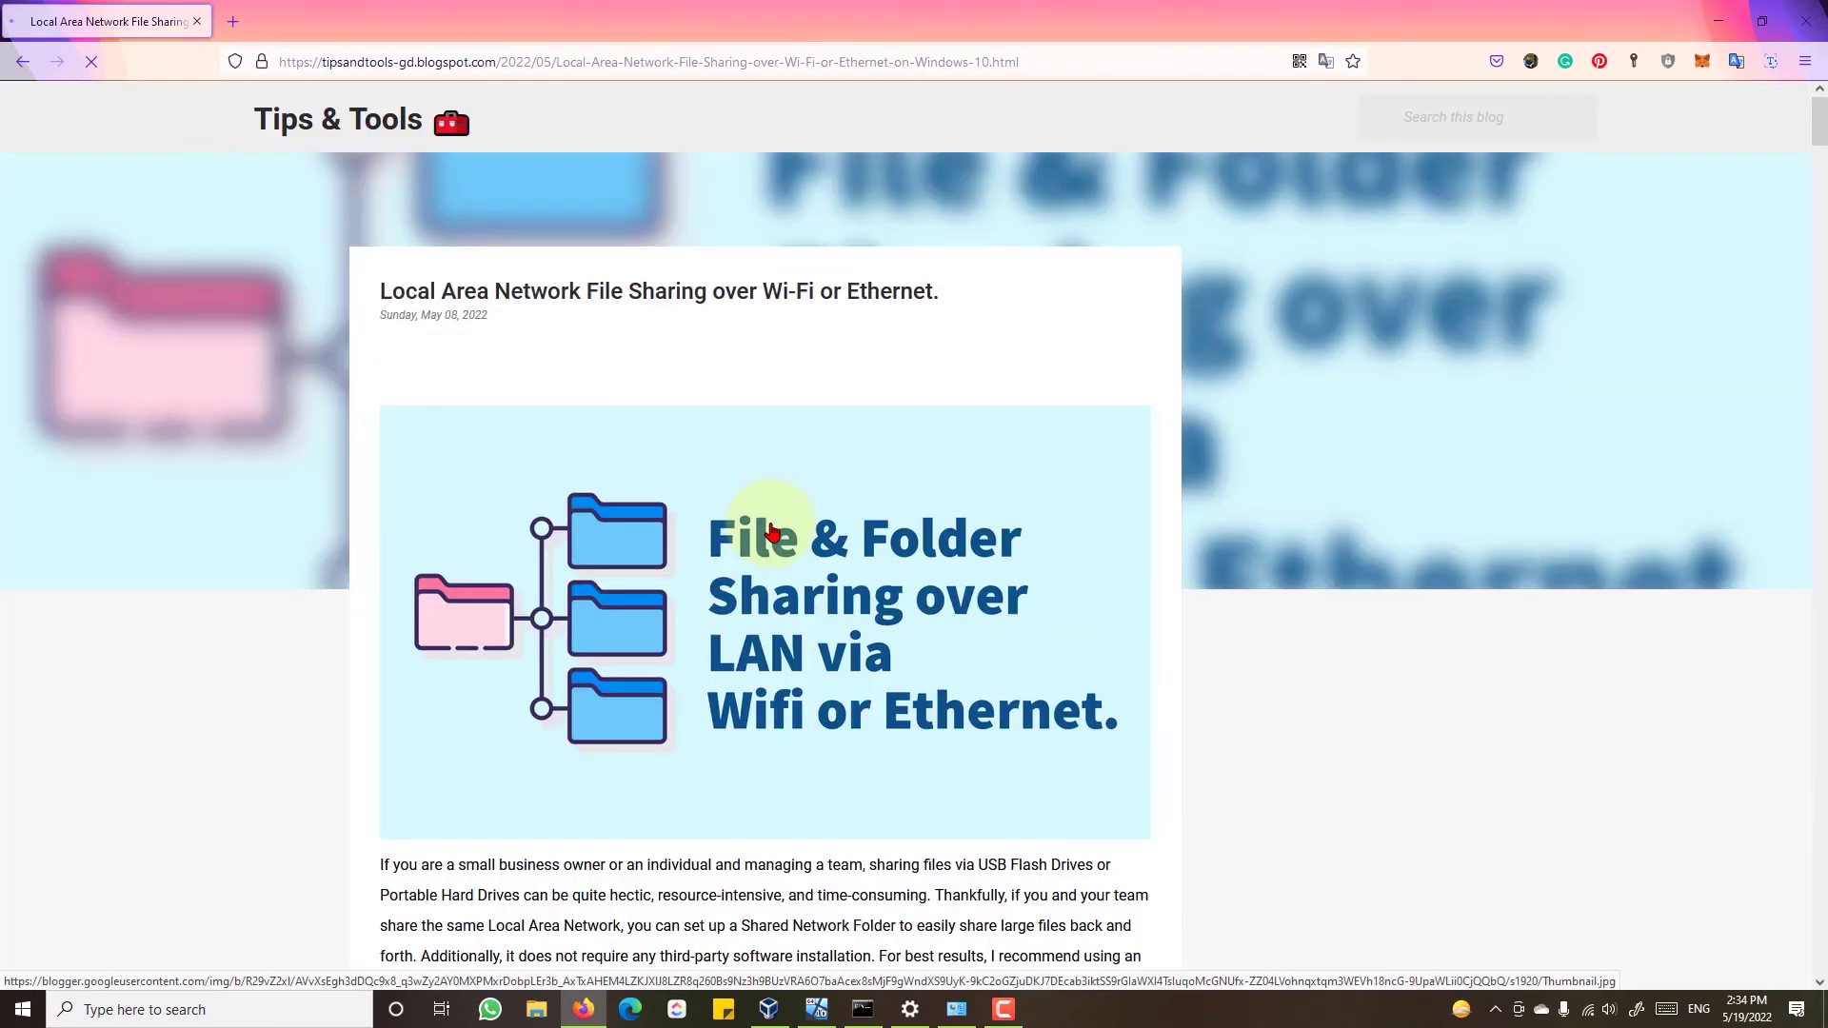
pyautogui.scroll(-5, 772, 531)
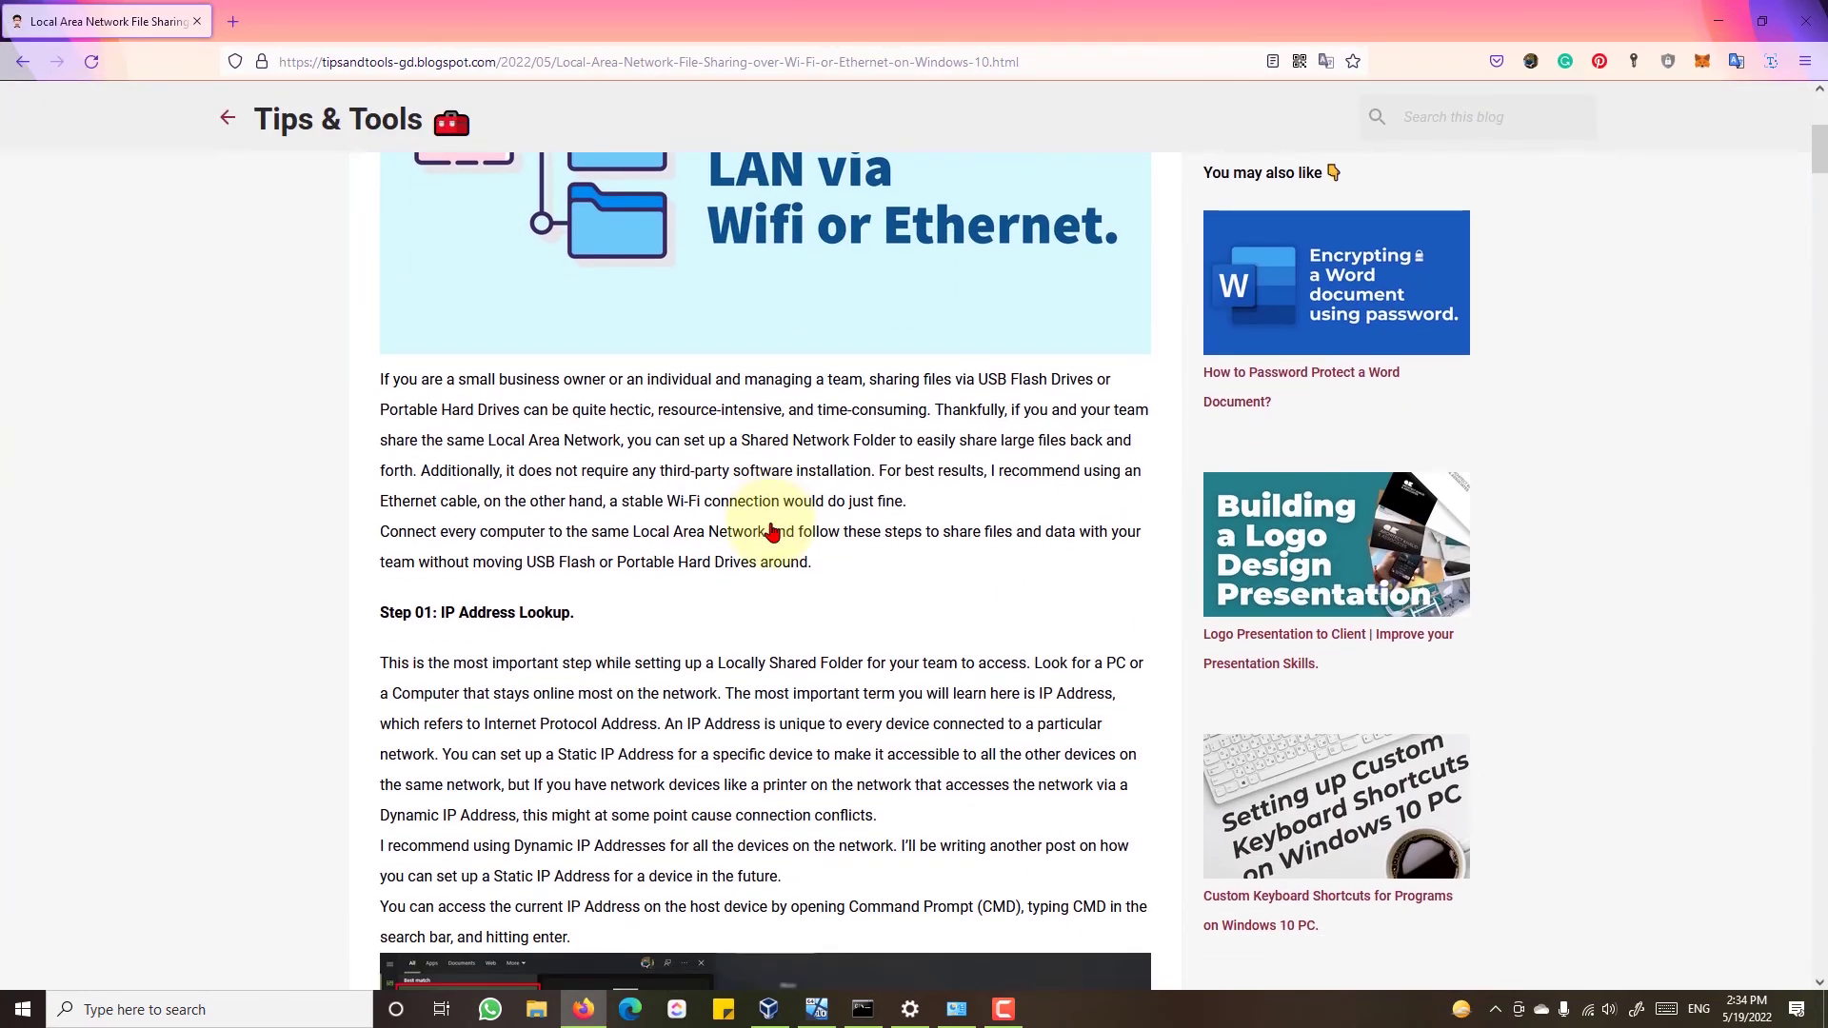
pyautogui.scroll(-4, 771, 531)
pyautogui.scroll(-13, 771, 523)
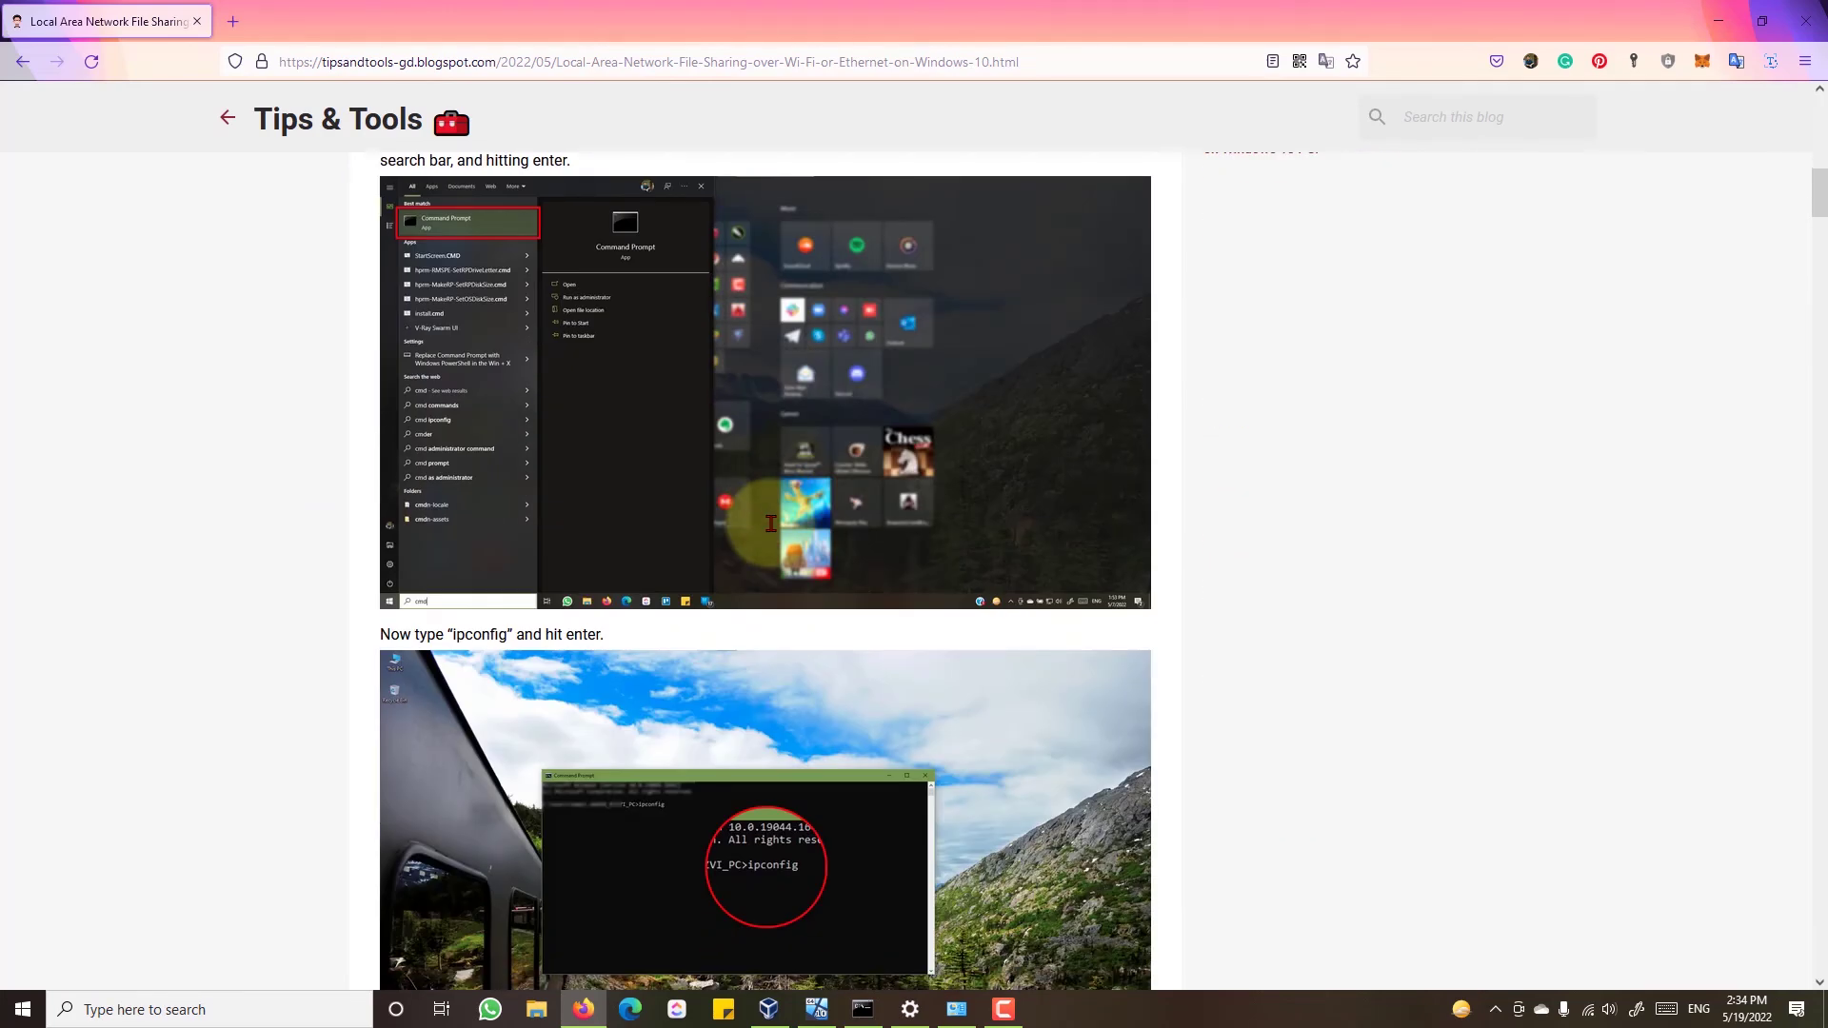
pyautogui.scroll(-7, 771, 523)
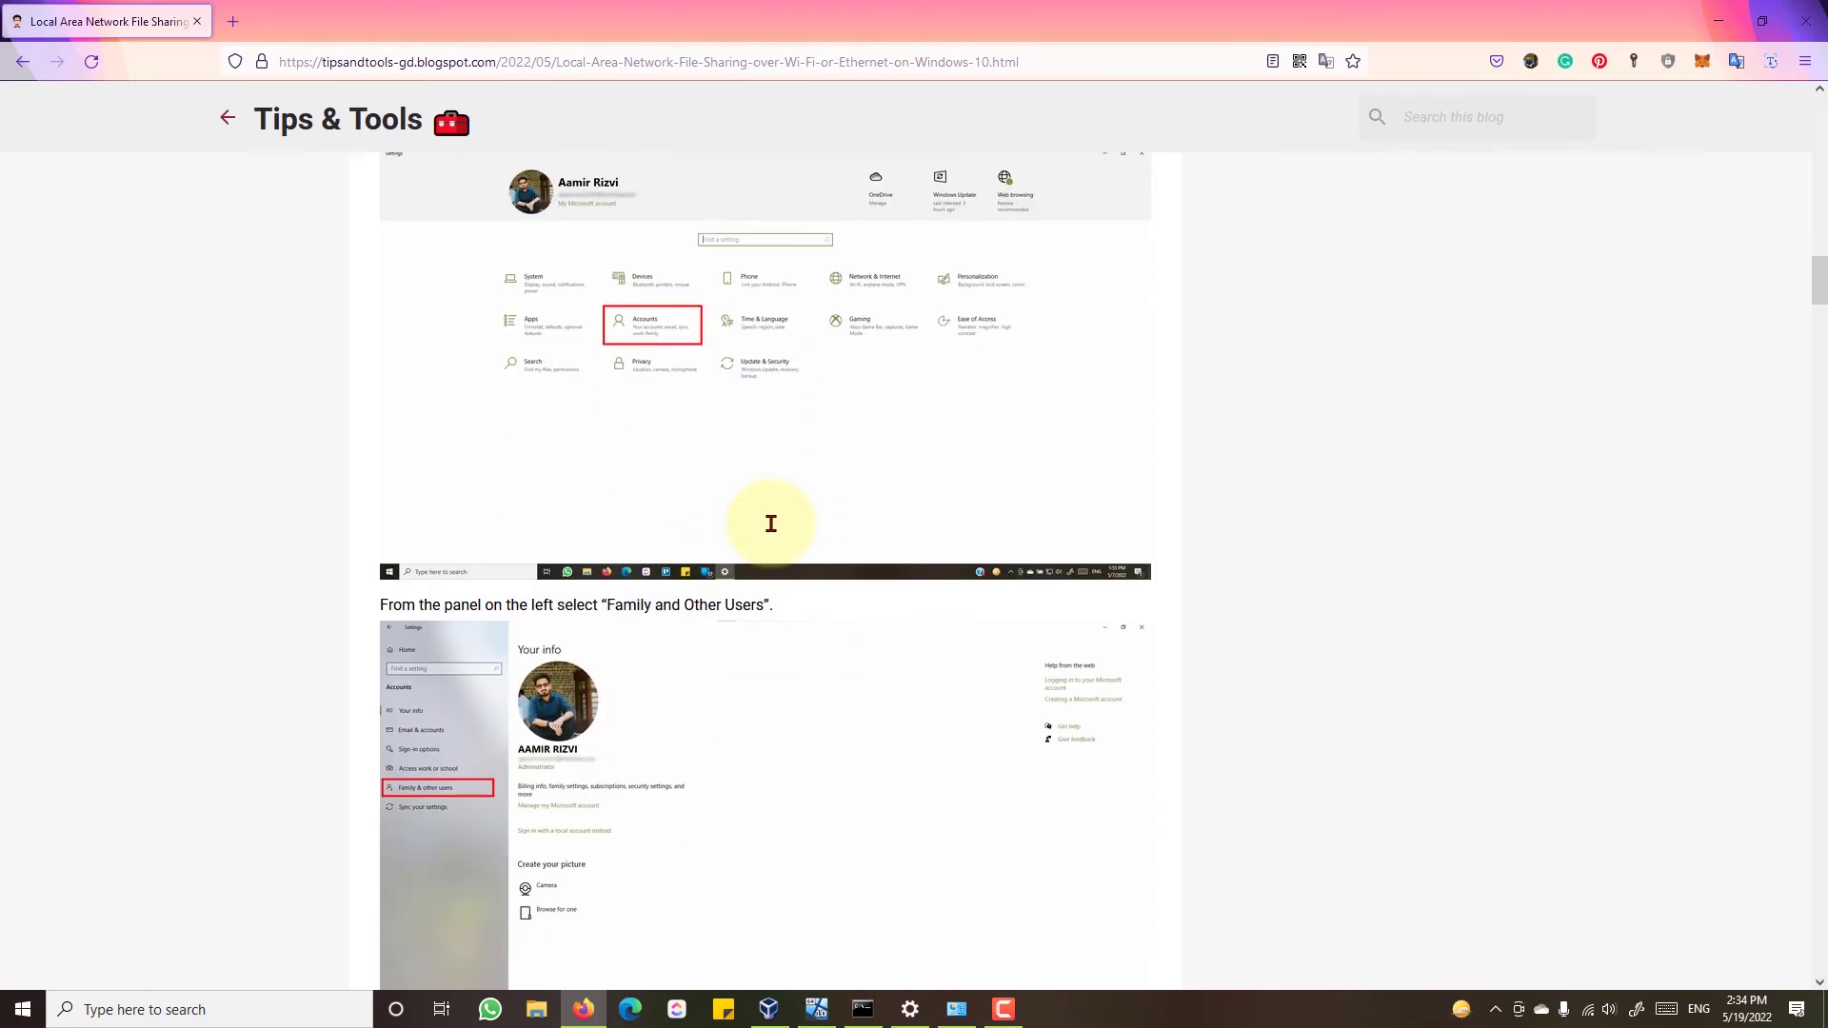
pyautogui.click(1712, 27)
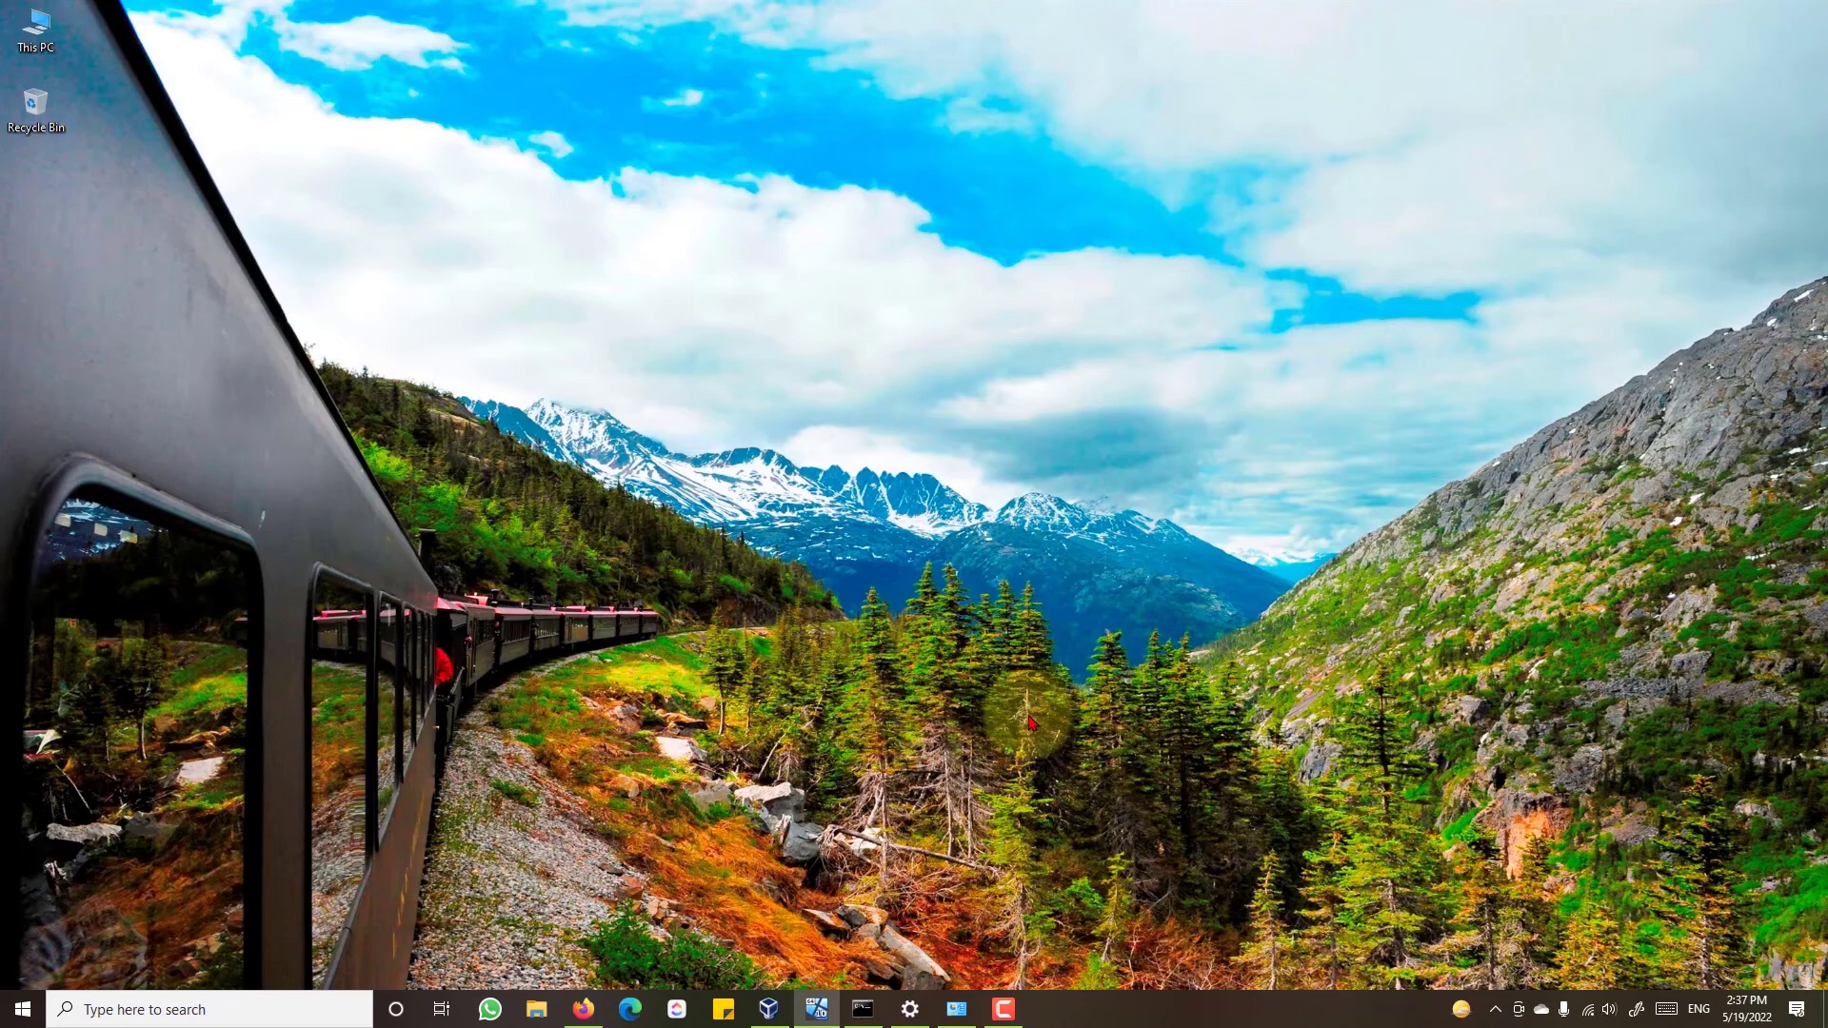
# - Open the Fire Bat sticker's product page from the Redbubble shop in Firefox
pyautogui.click(584, 1011)
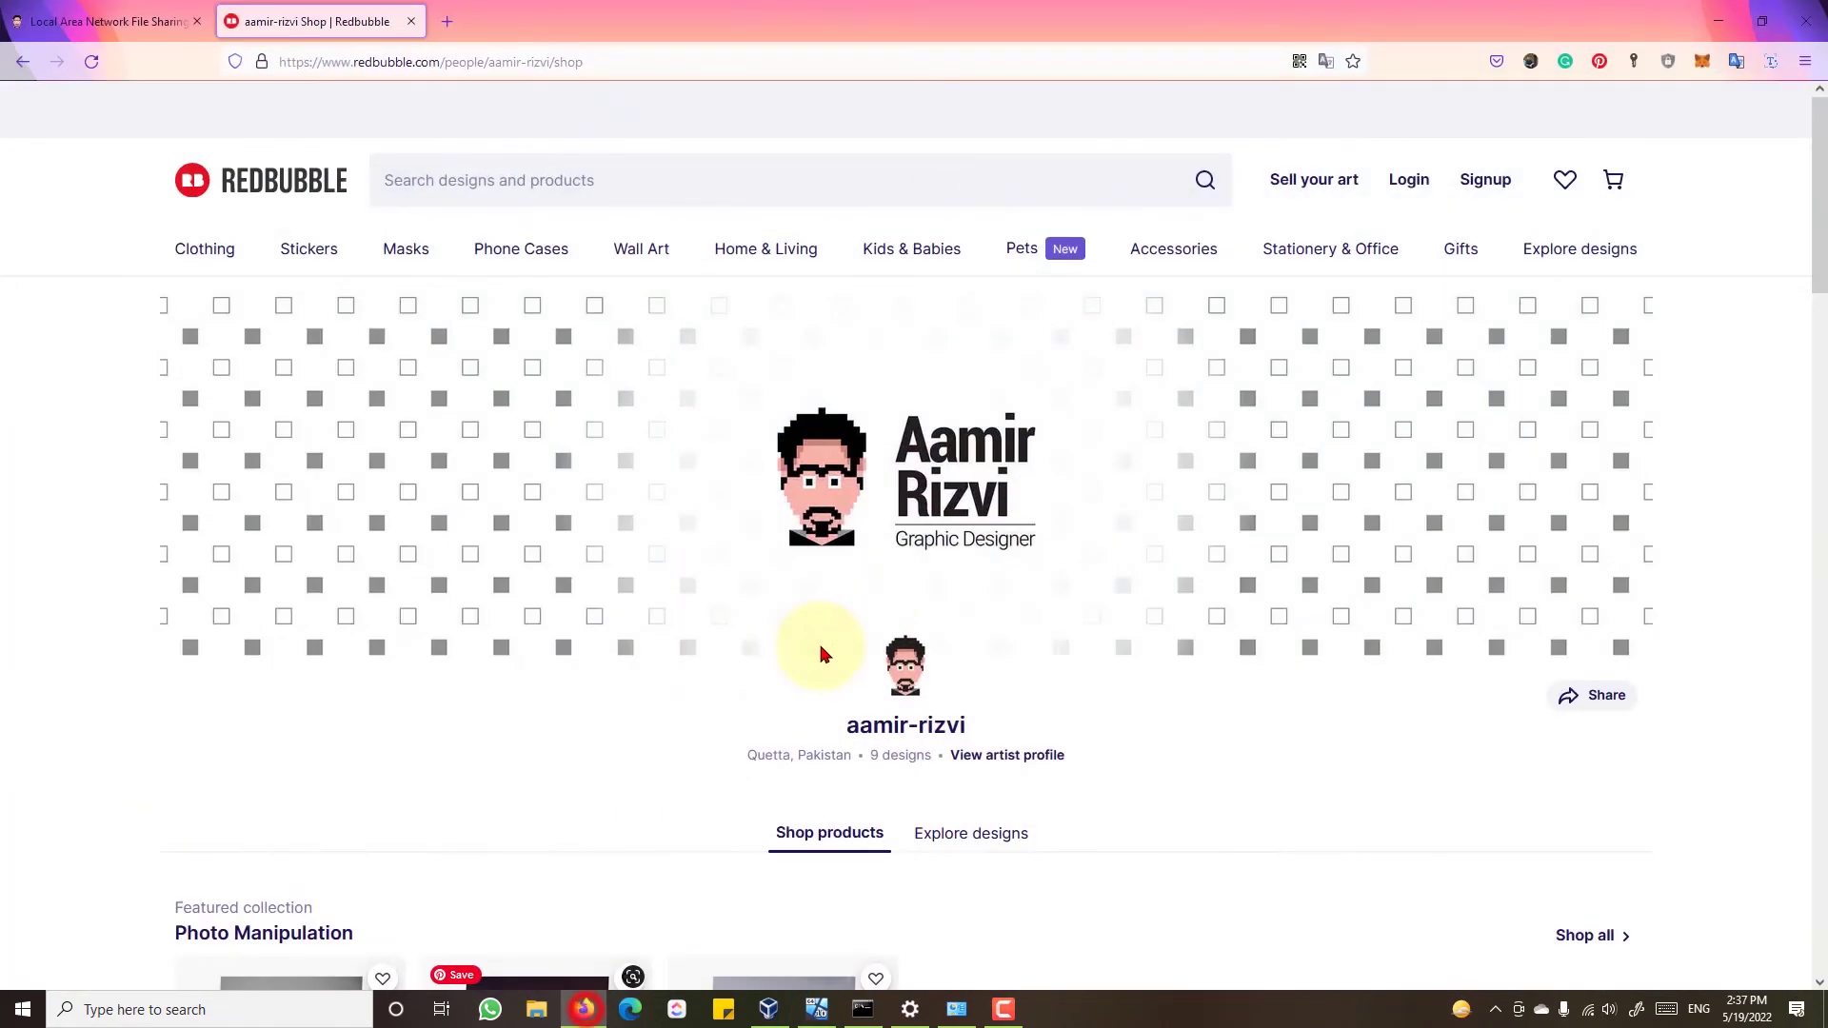
pyautogui.scroll(-8, 29, 482)
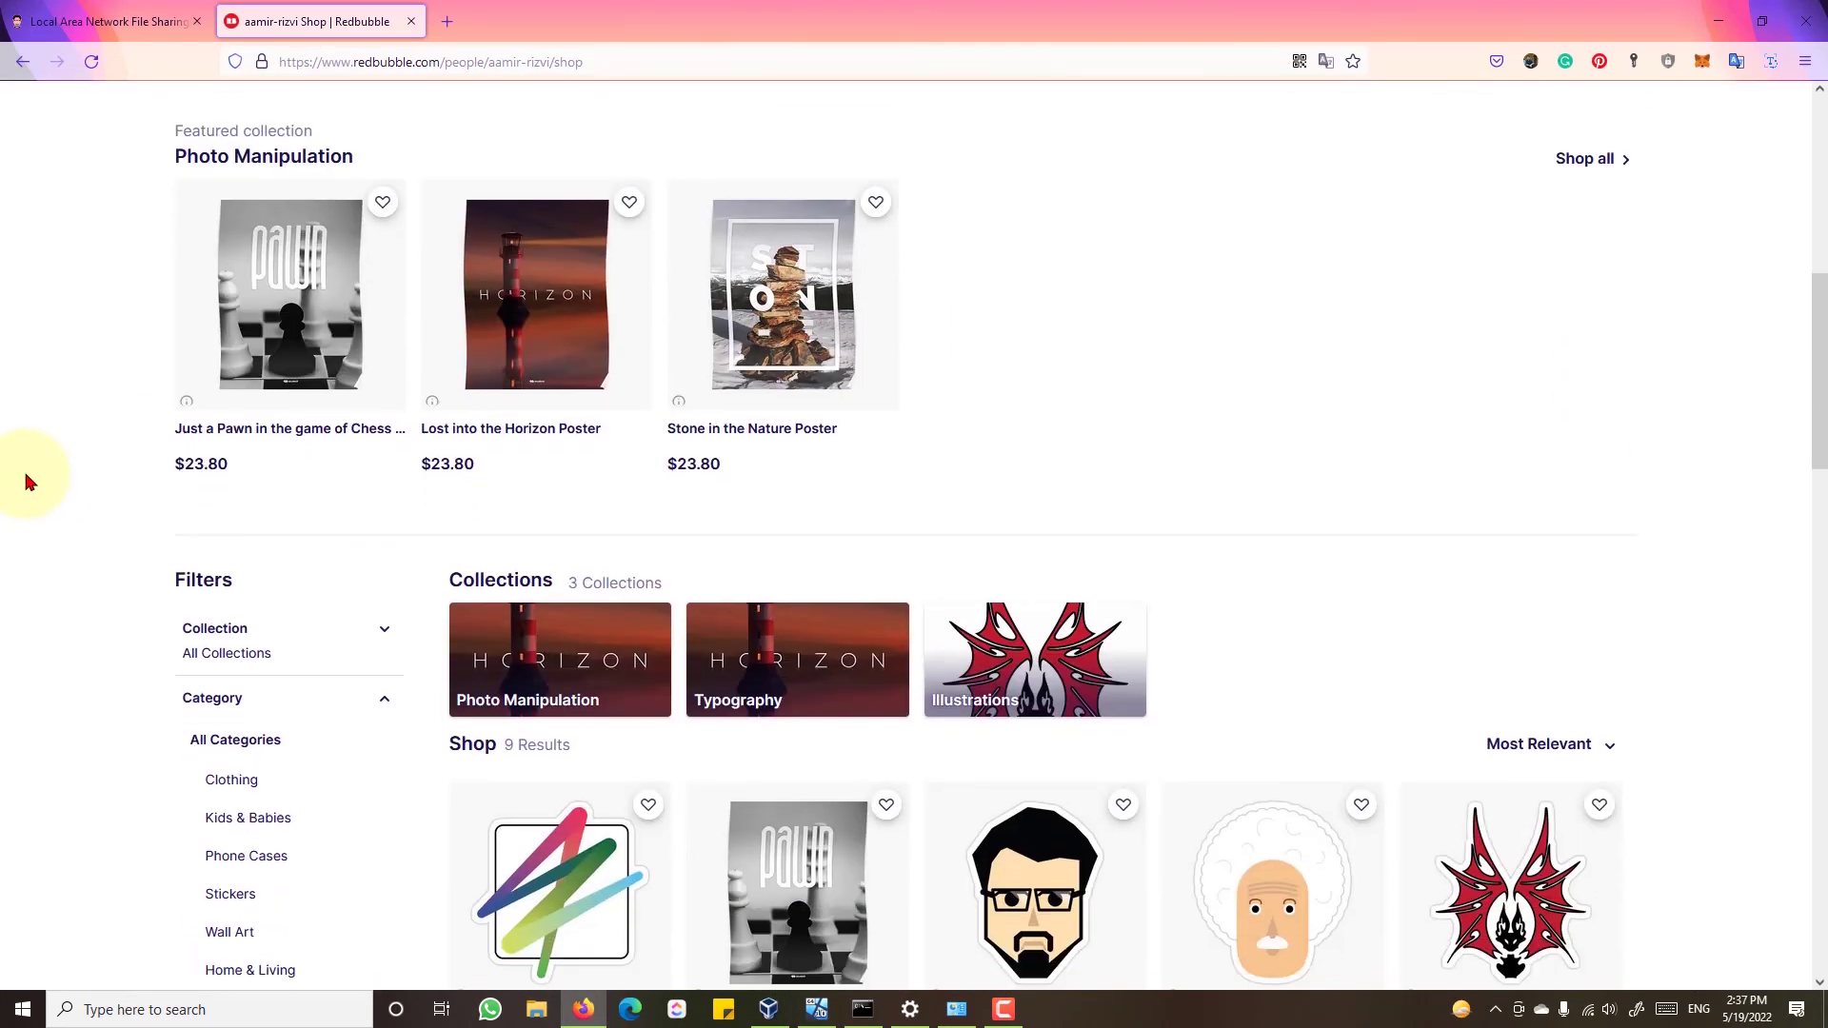
pyautogui.scroll(-5, 28, 482)
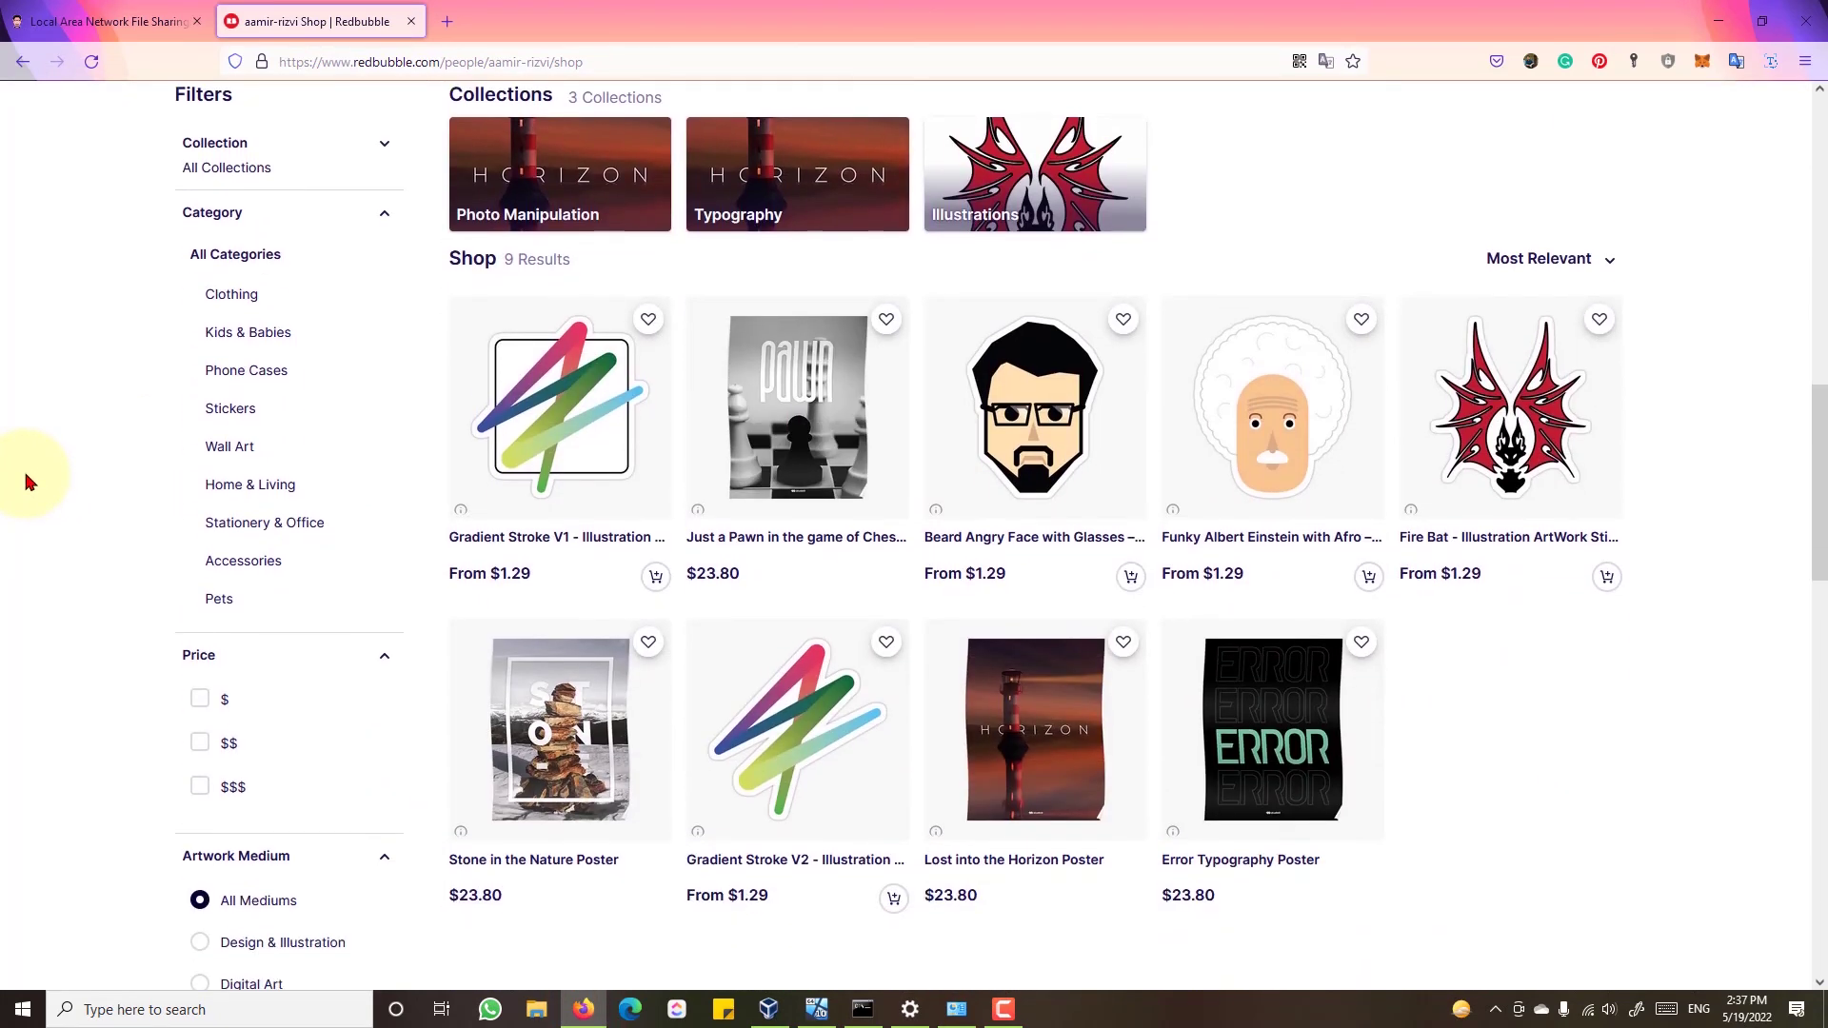
pyautogui.click(1497, 436)
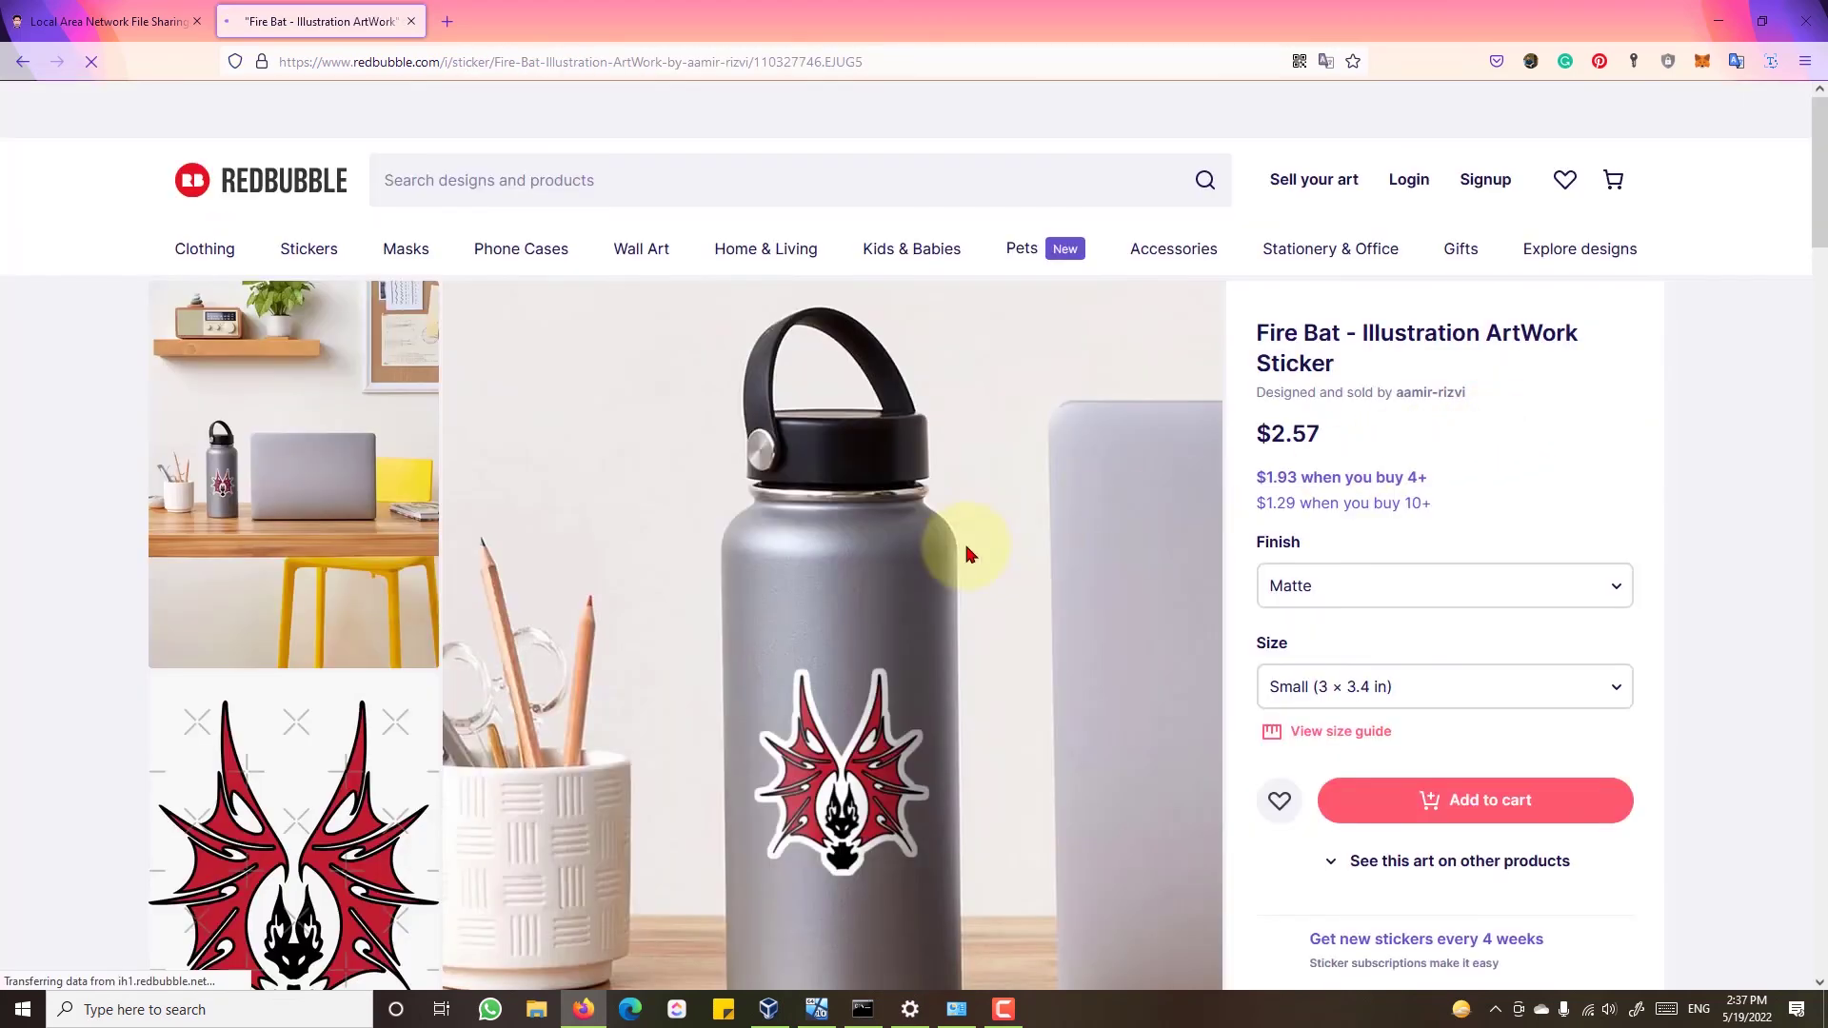
pyautogui.scroll(-10, 967, 554)
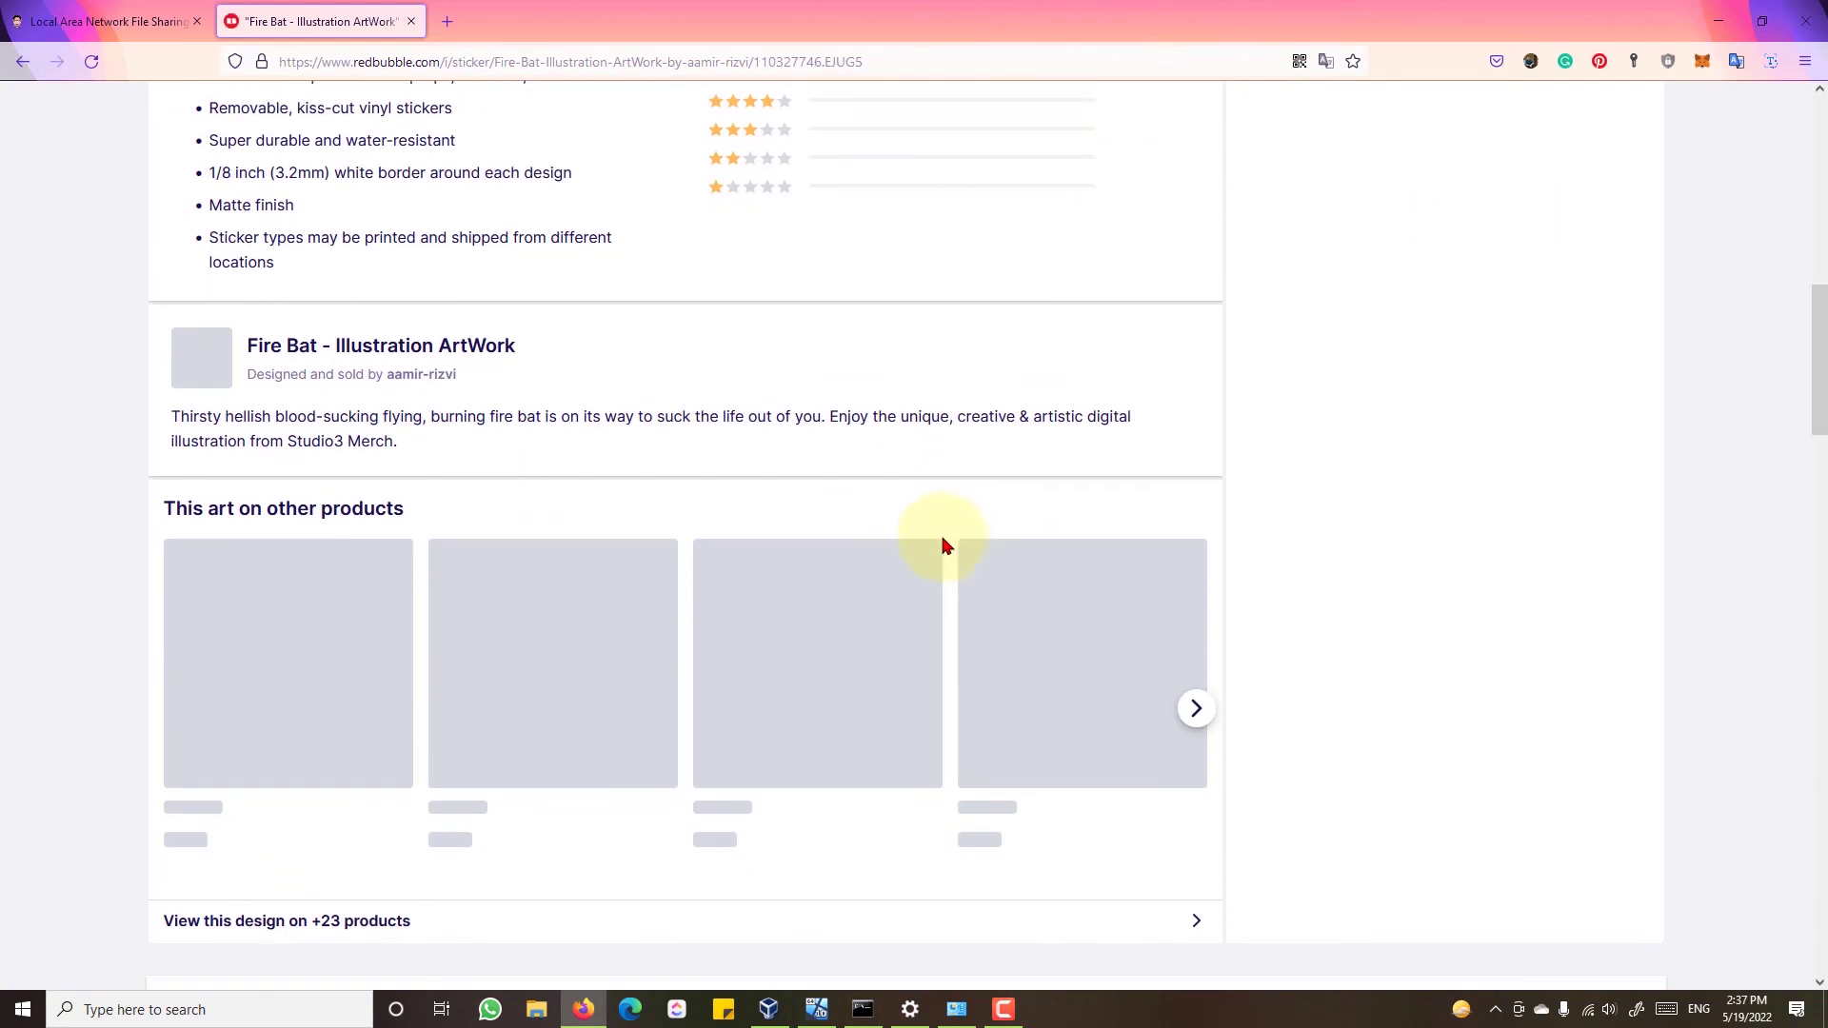
pyautogui.scroll(-3, 571, 585)
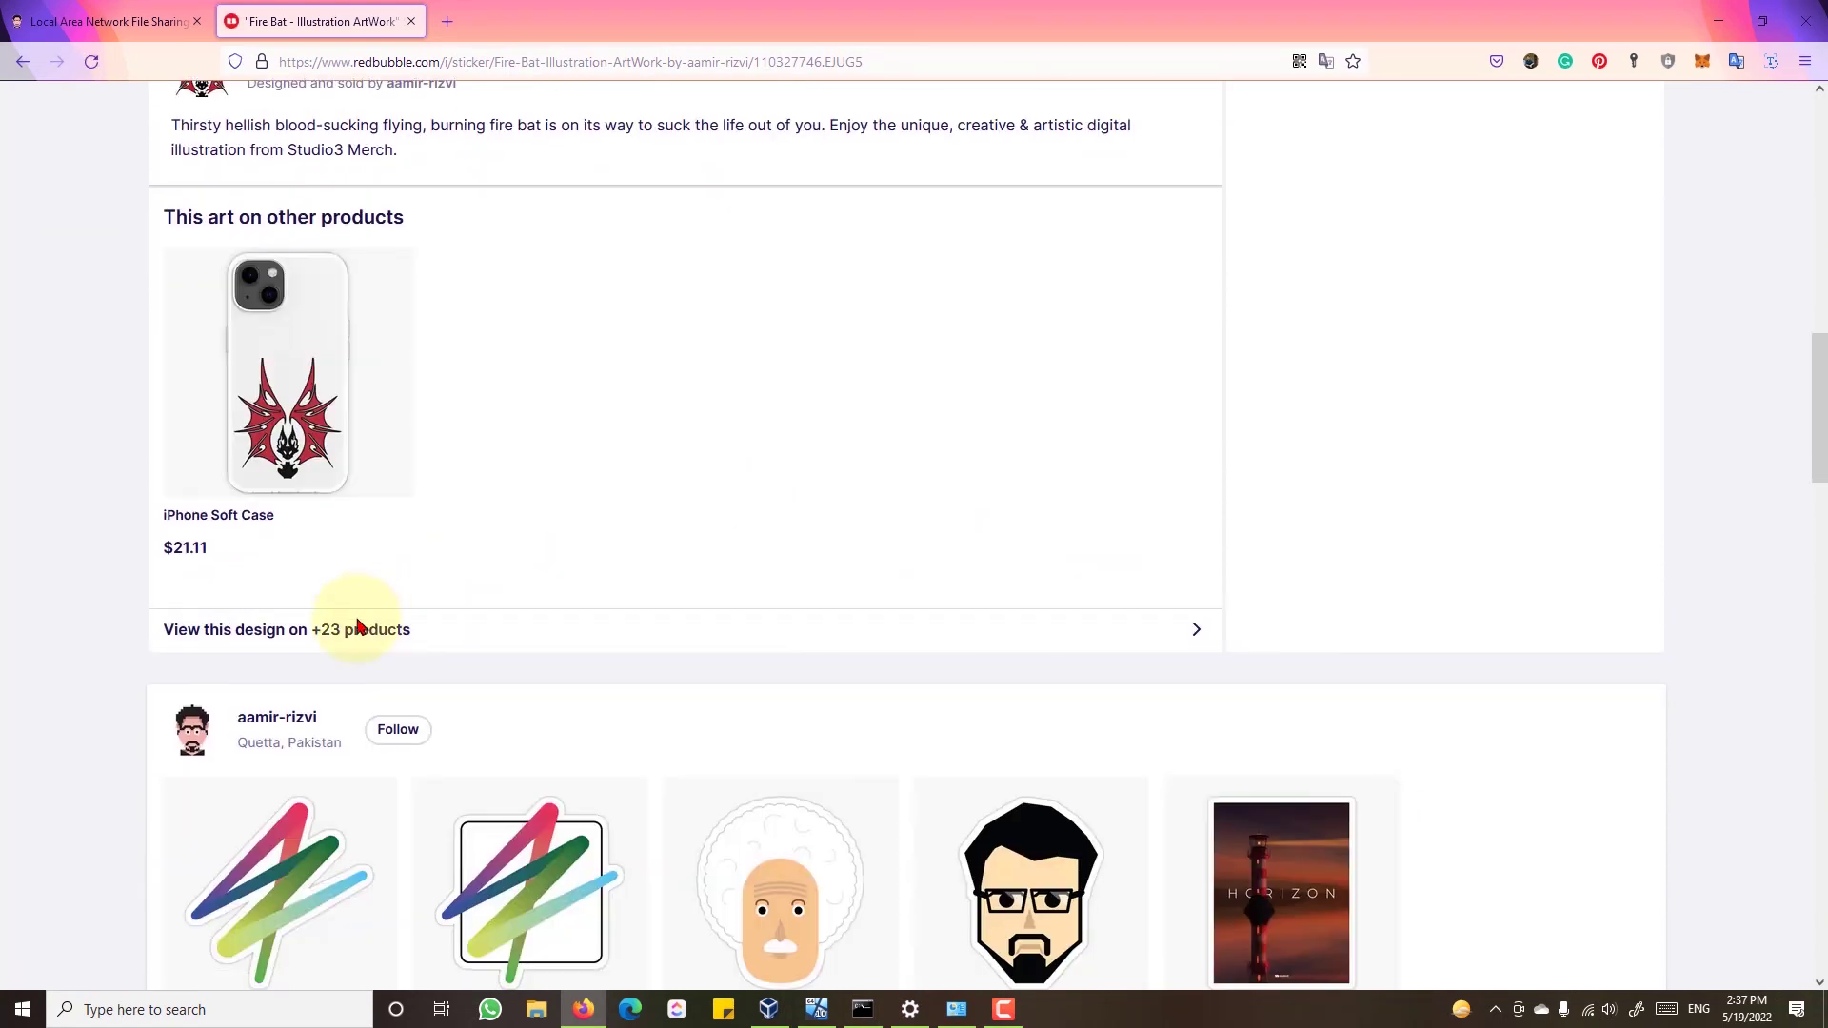
# - View the Fire Bat design on all +23 products, then minimize Firefox
pyautogui.click(357, 626)
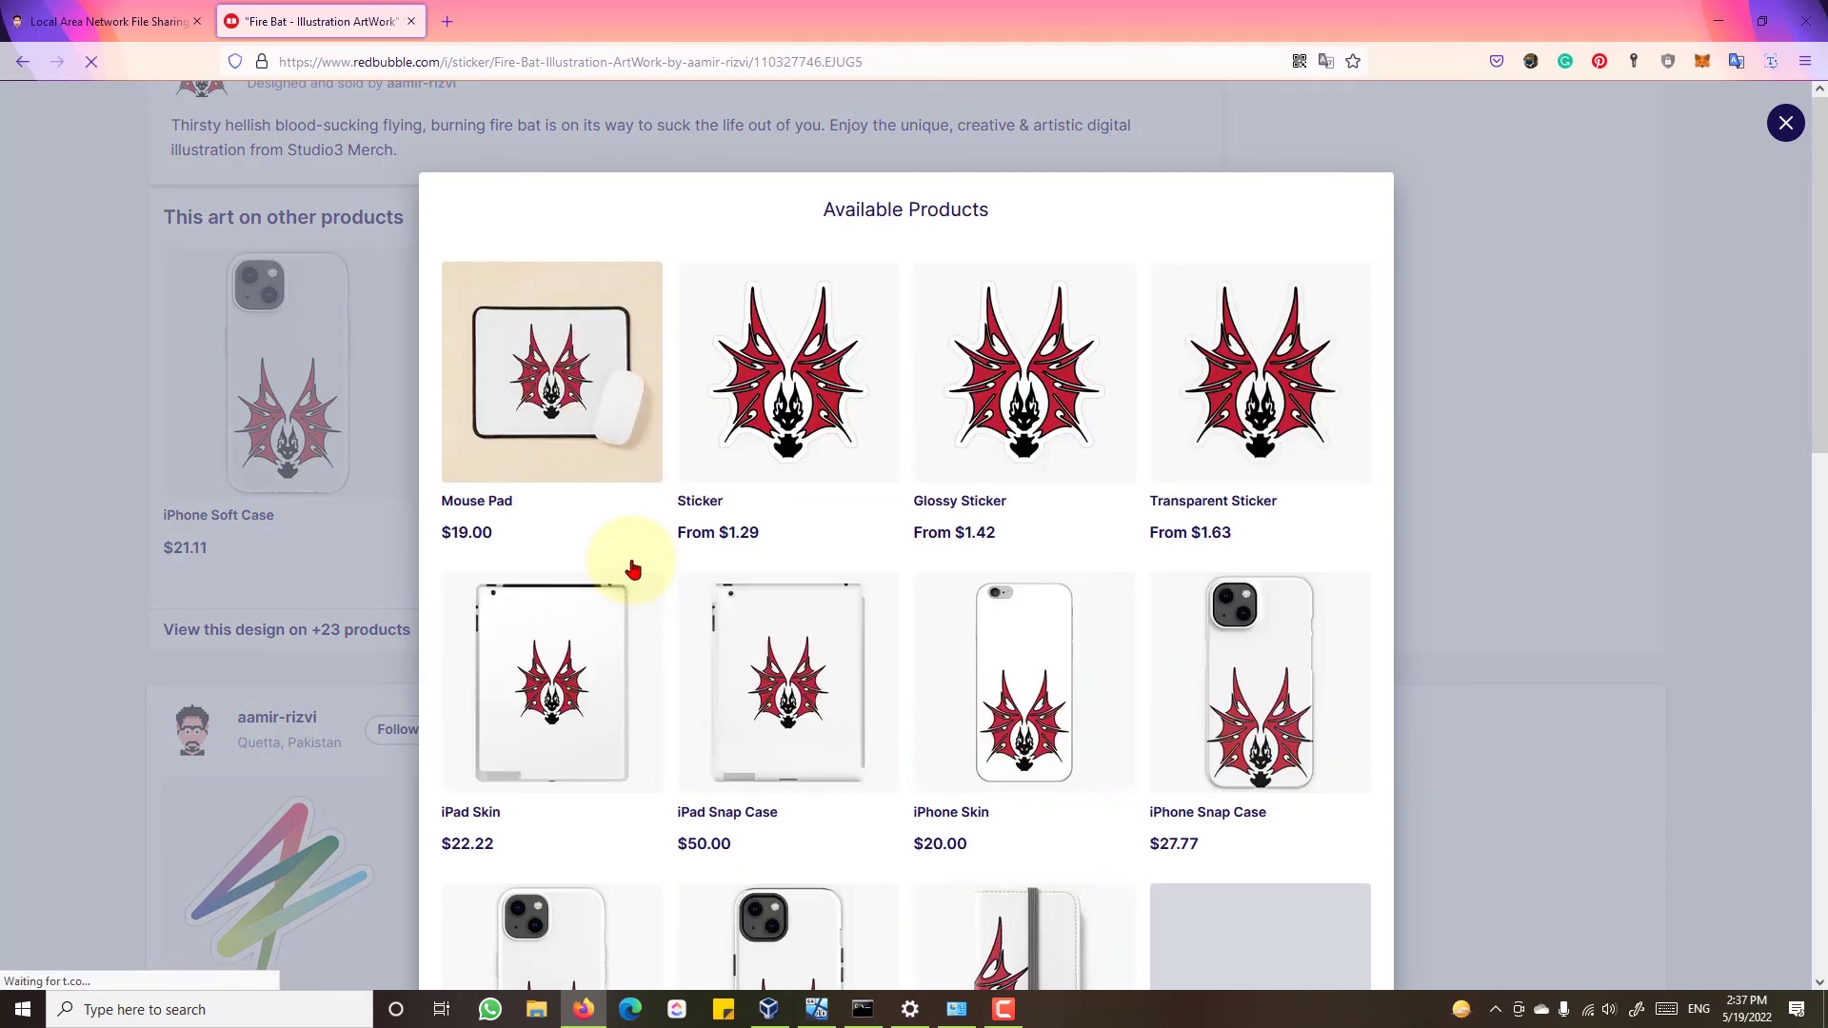
pyautogui.scroll(-6, 633, 570)
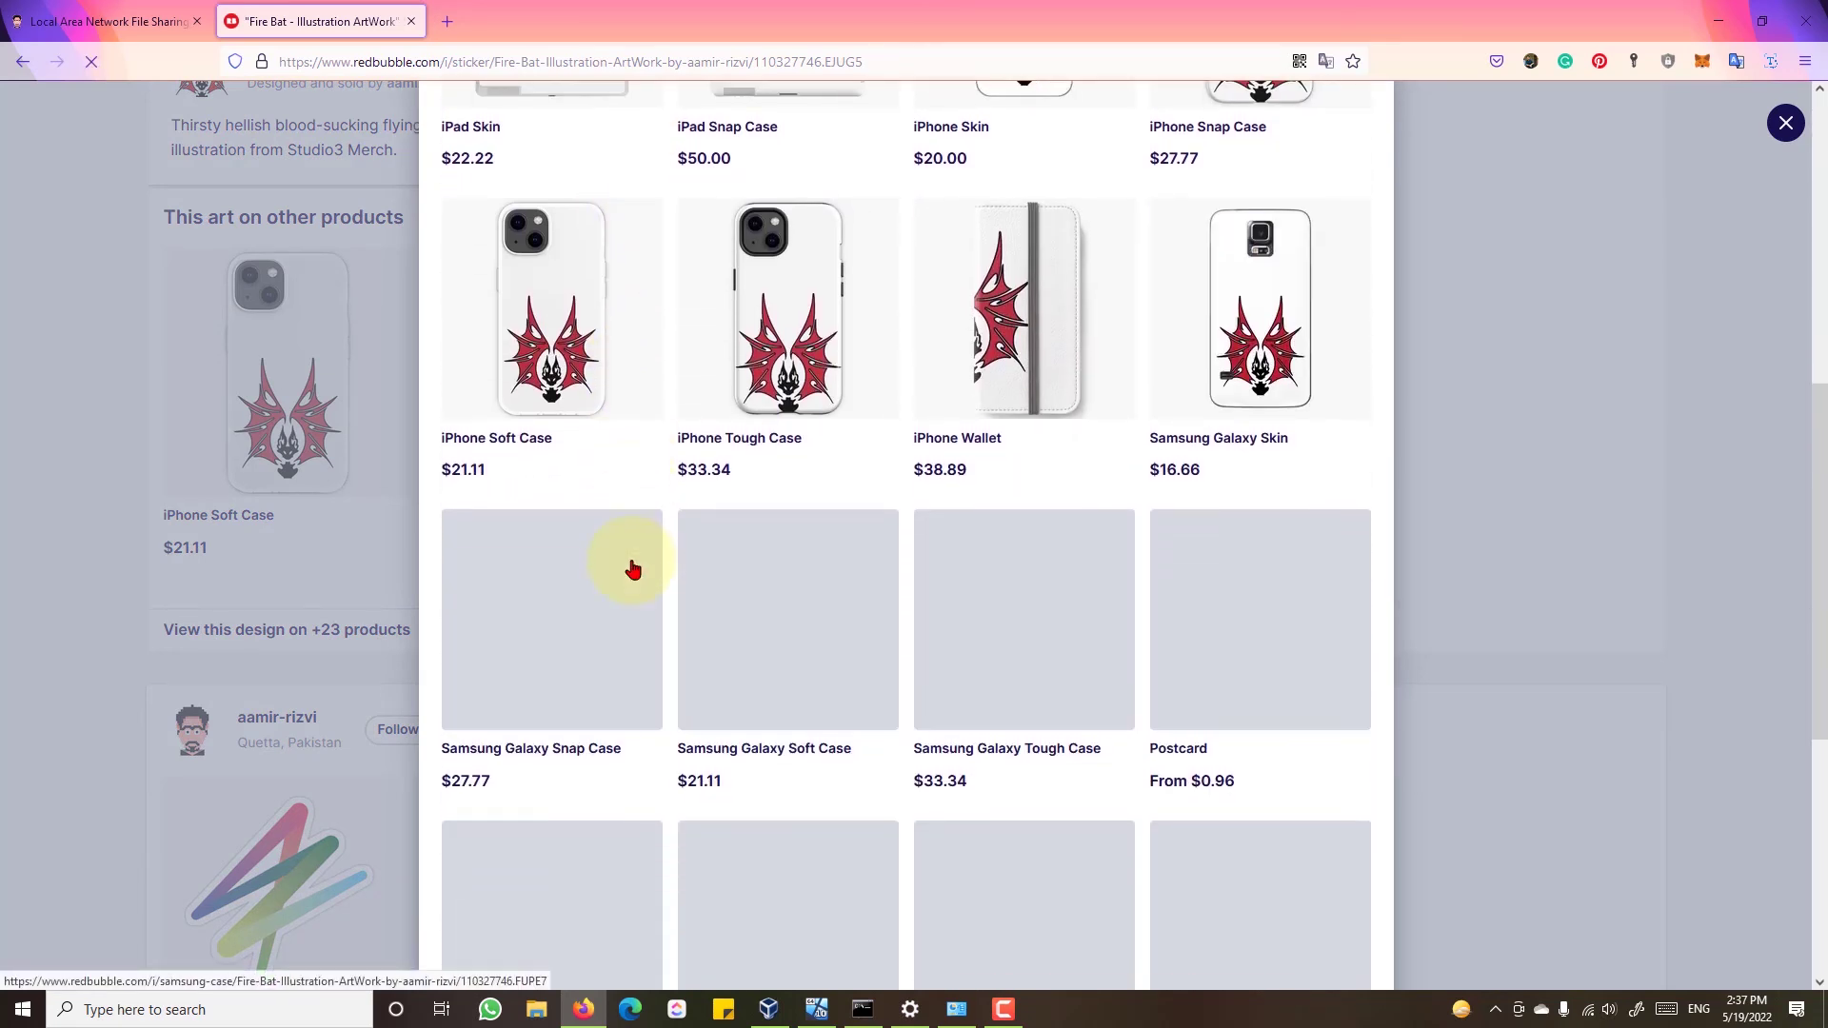
pyautogui.scroll(-3, 633, 569)
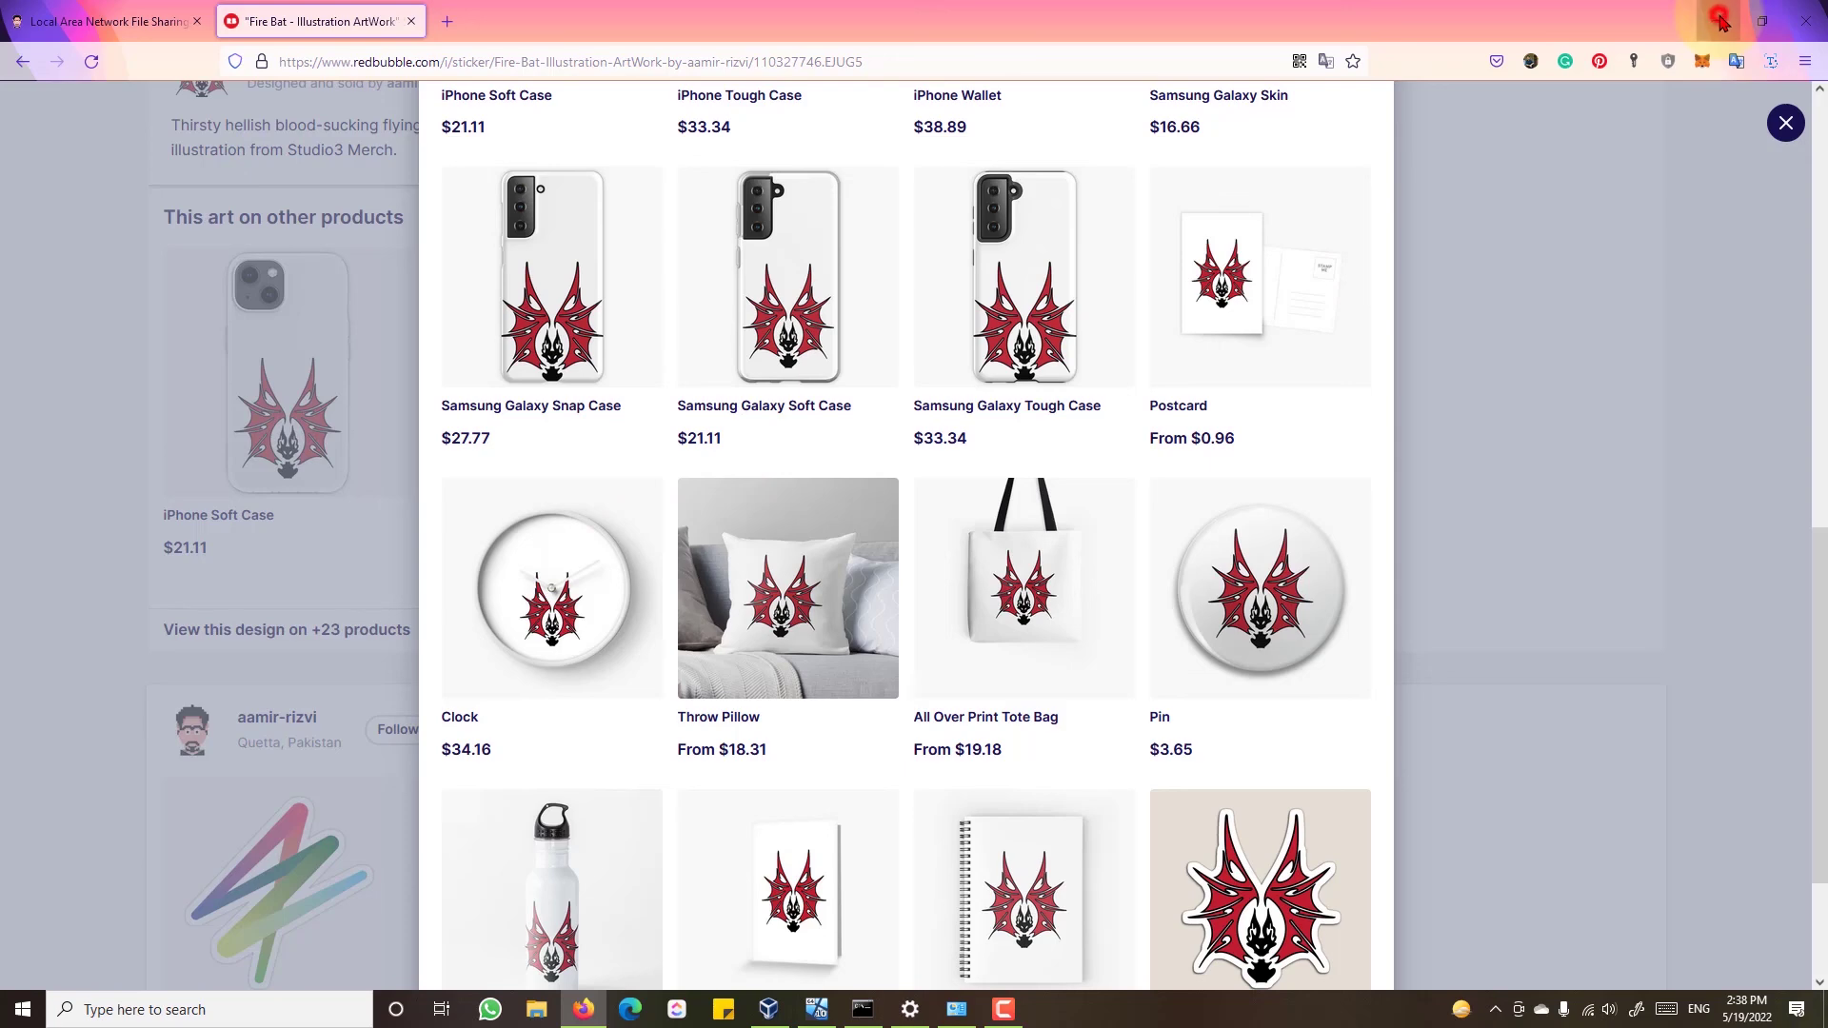
pyautogui.click(1721, 22)
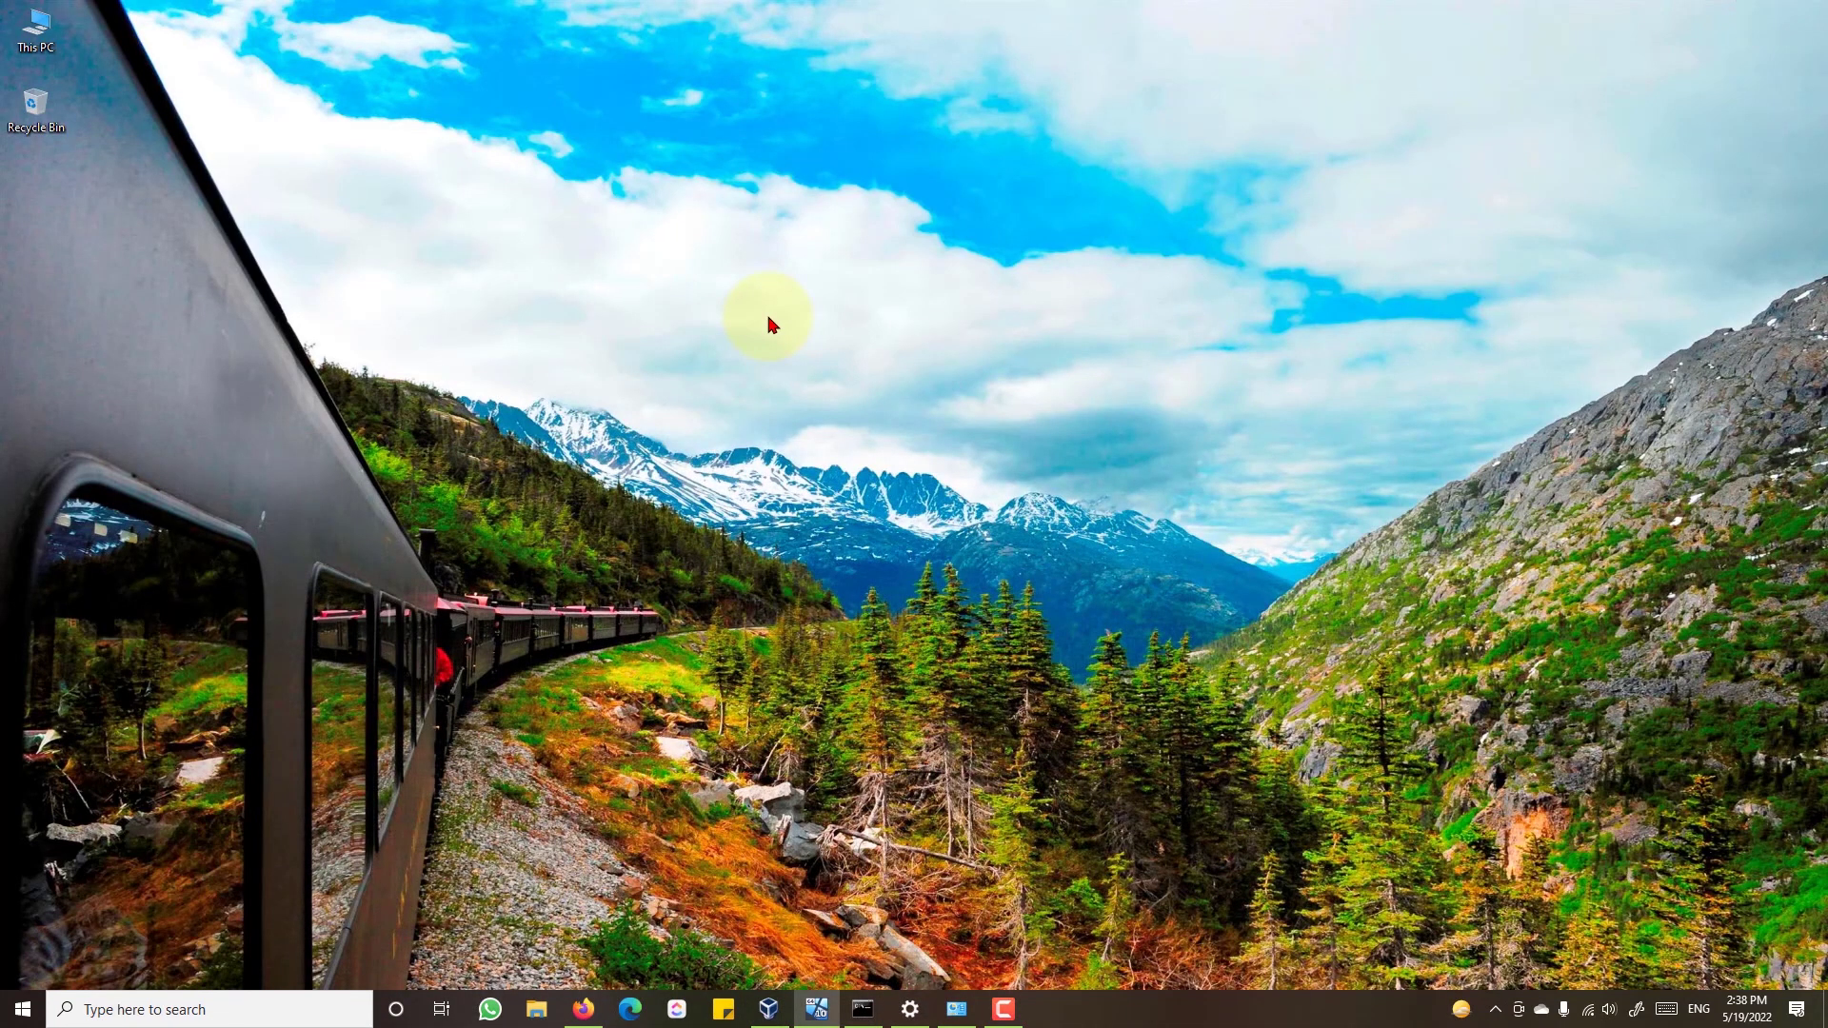